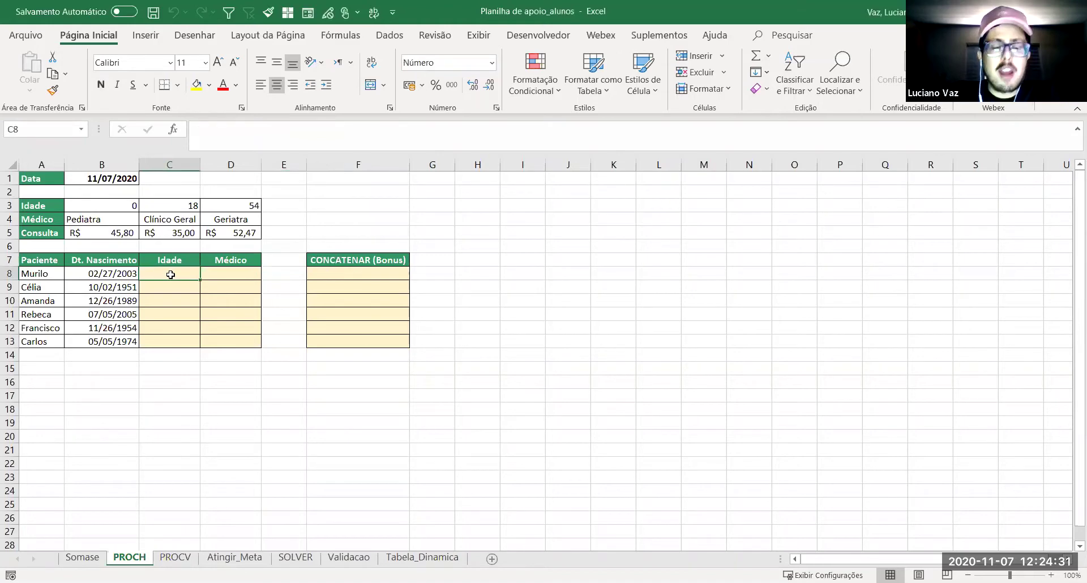
Step: Examine the patient list and the lookup table of ages, doctors and consultation fees on the PROCH sheet
click(468, 387)
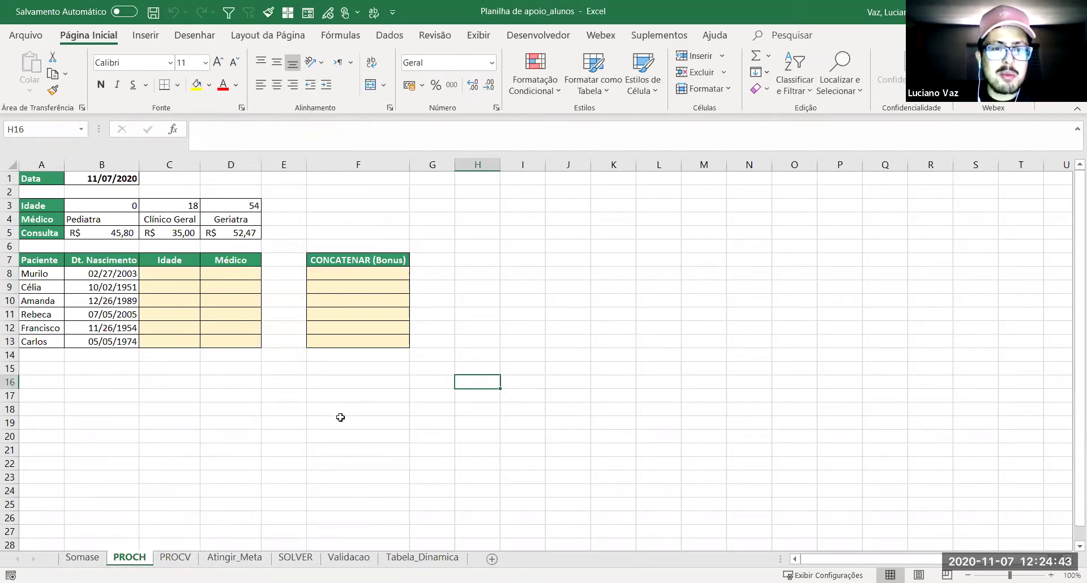
click(186, 366)
click(247, 291)
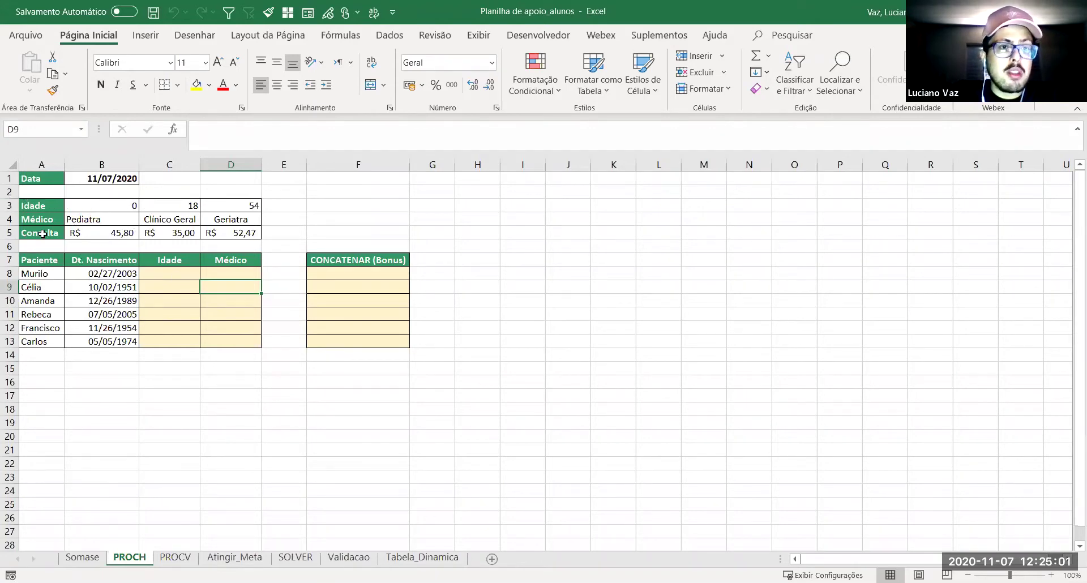
drag(51, 274, 45, 341)
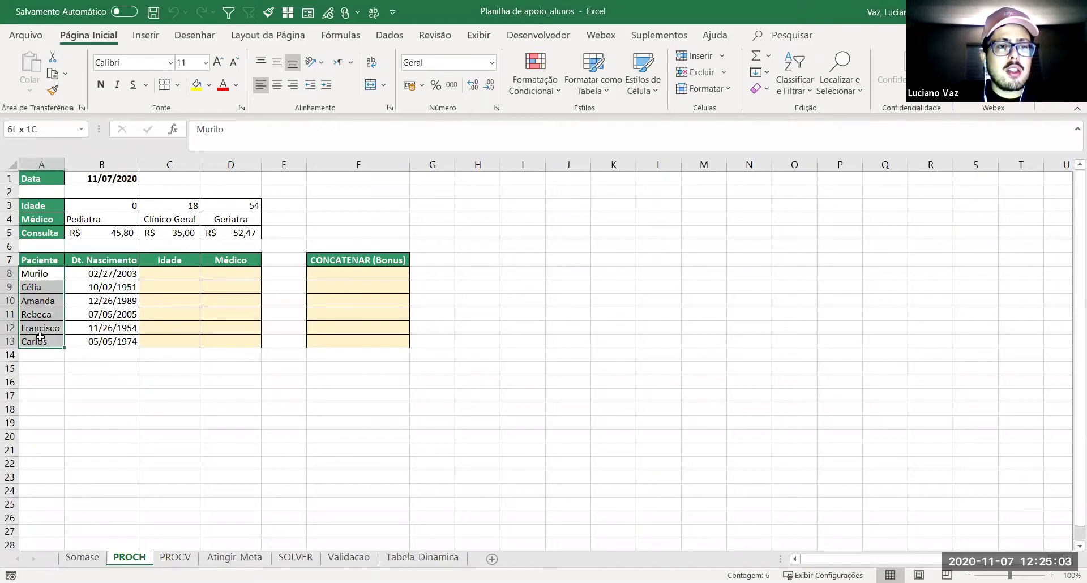
drag(49, 275, 45, 341)
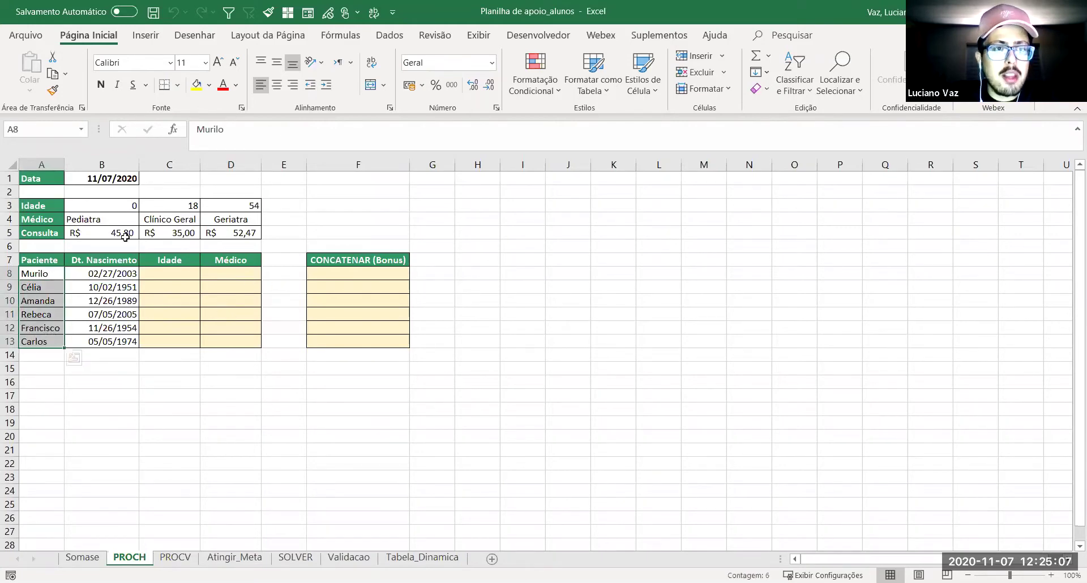
click(119, 213)
click(108, 204)
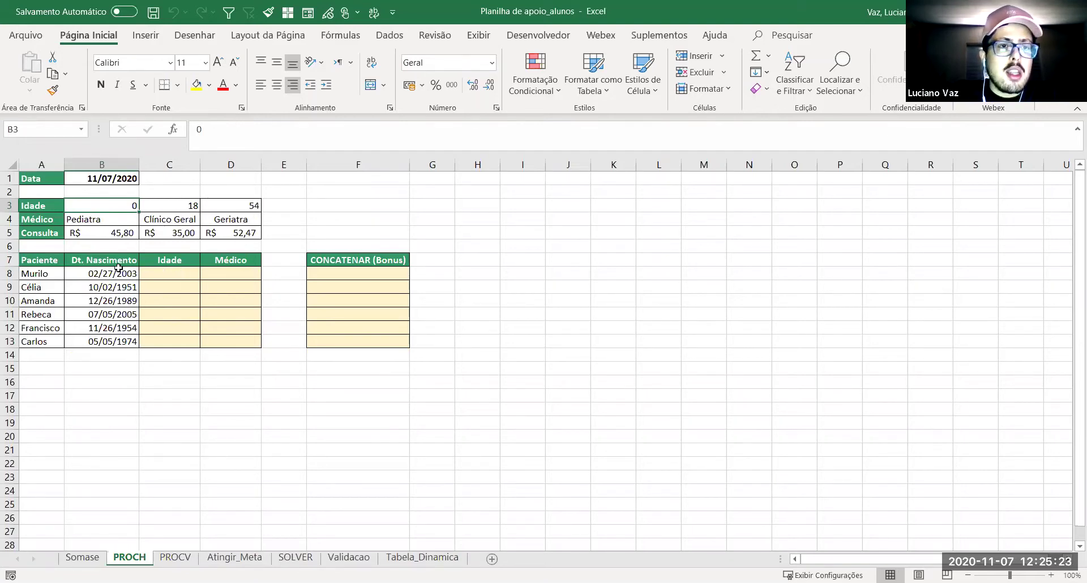
drag(110, 237, 242, 238)
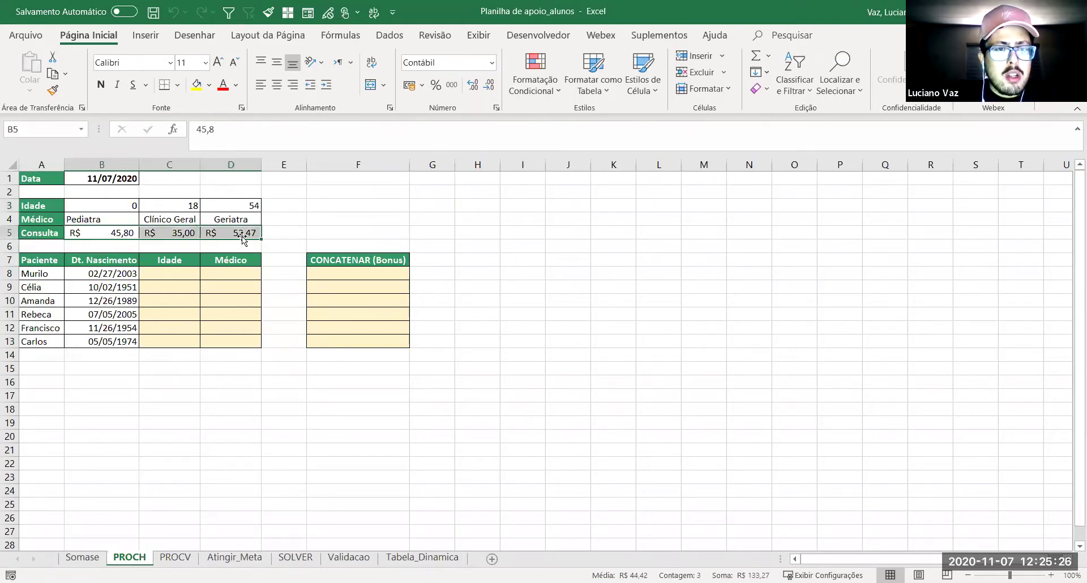
click(101, 233)
click(171, 272)
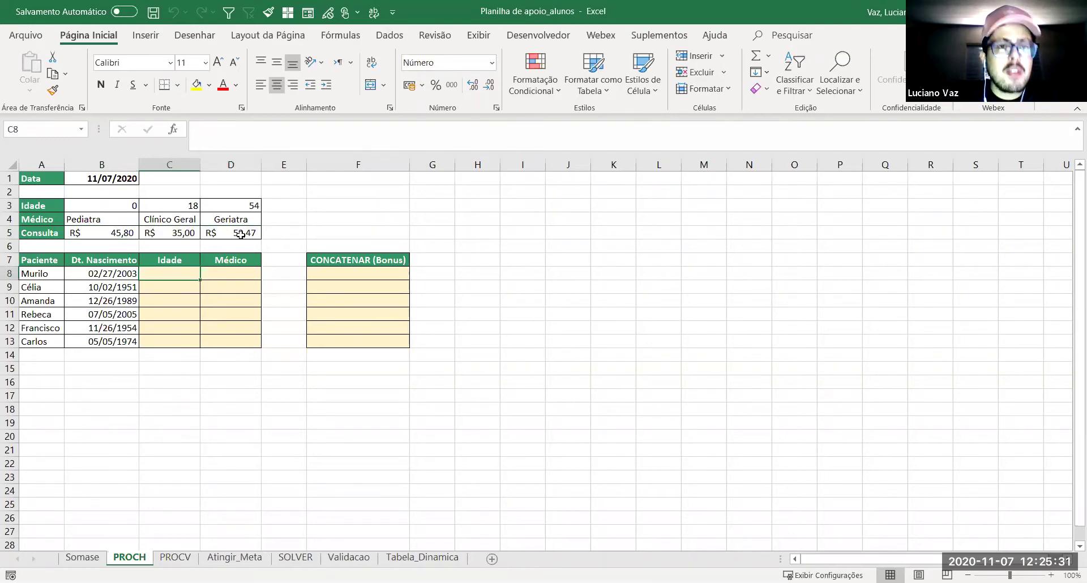
Step: Insert a column before CONCATENAR (Bonus), copy the Médico column D7:D13 to E7, and rename the copied header Valor
click(359, 164)
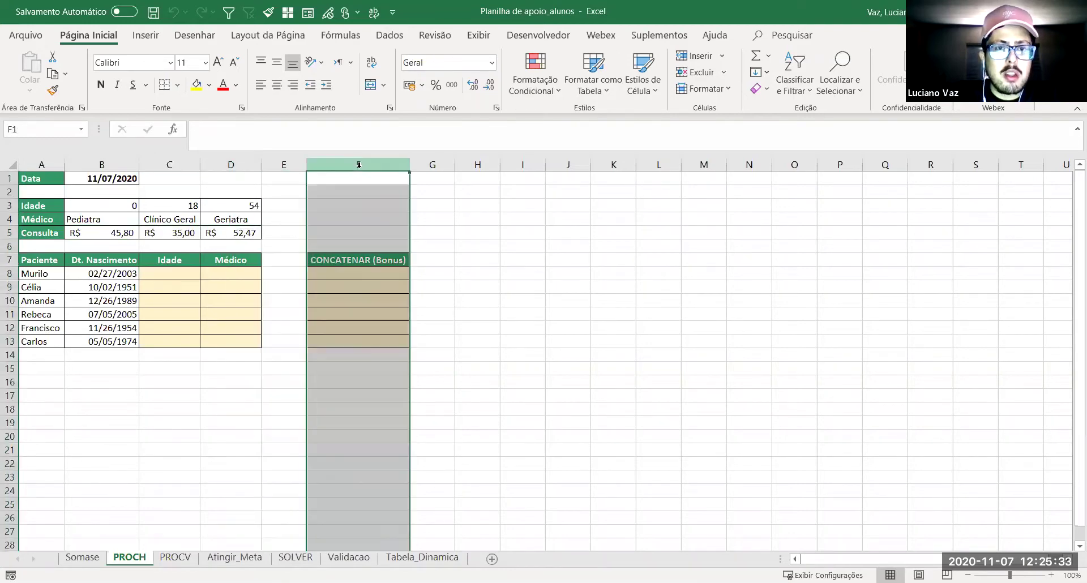
key(ctrl+plus)
drag(230, 260, 235, 338)
key(ctrl+c)
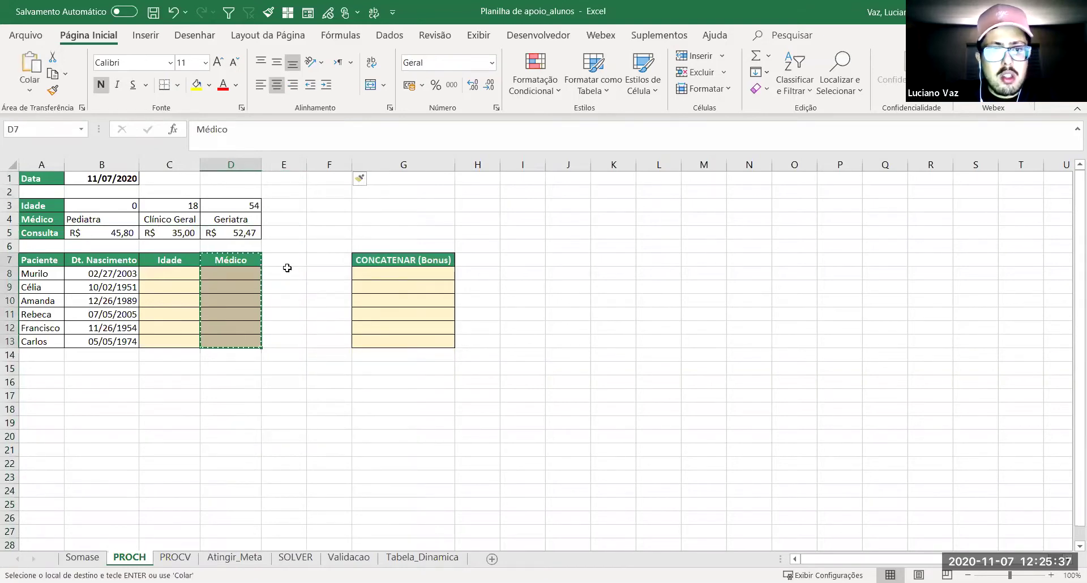
click(283, 261)
key(ctrl+v)
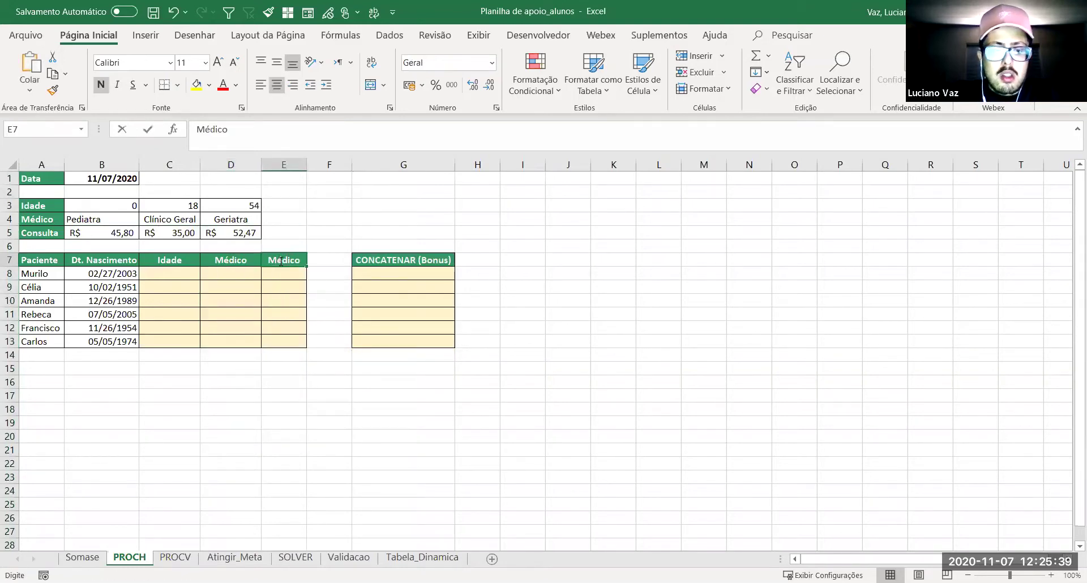
text(Valor)
key(Return)
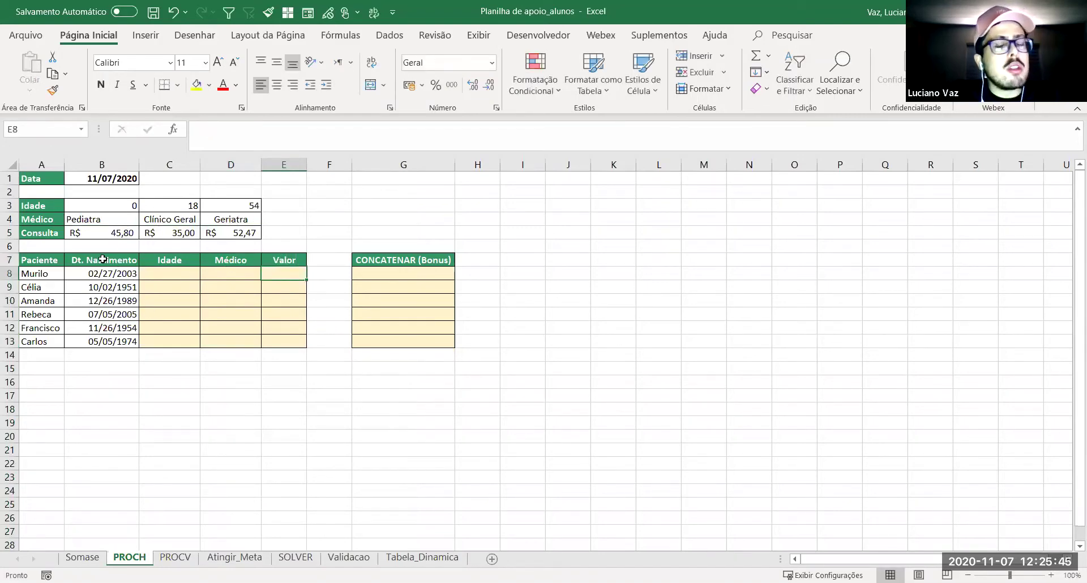
drag(163, 274, 164, 339)
click(175, 285)
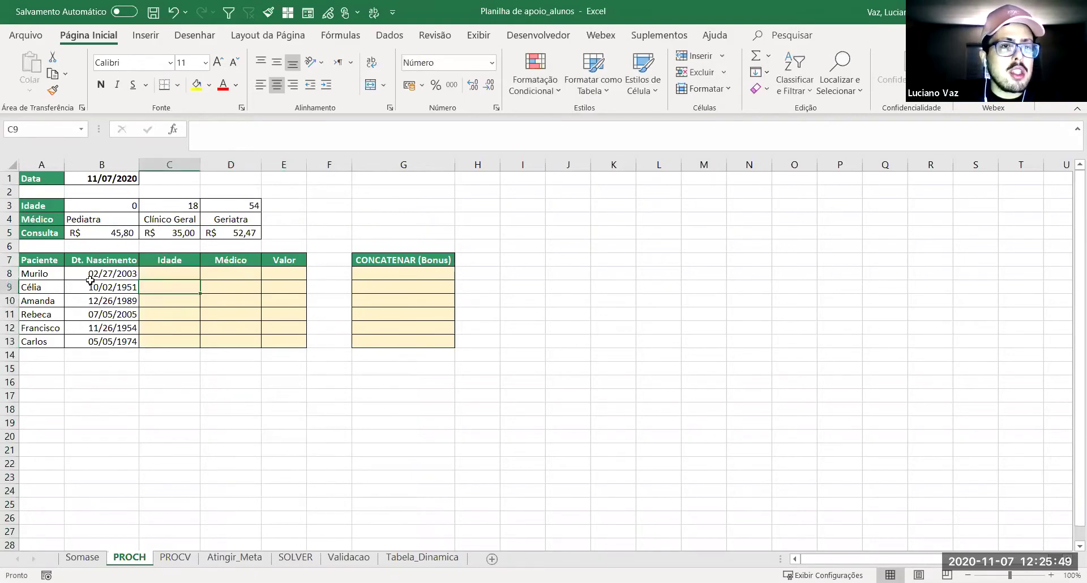
drag(94, 275, 94, 338)
click(181, 317)
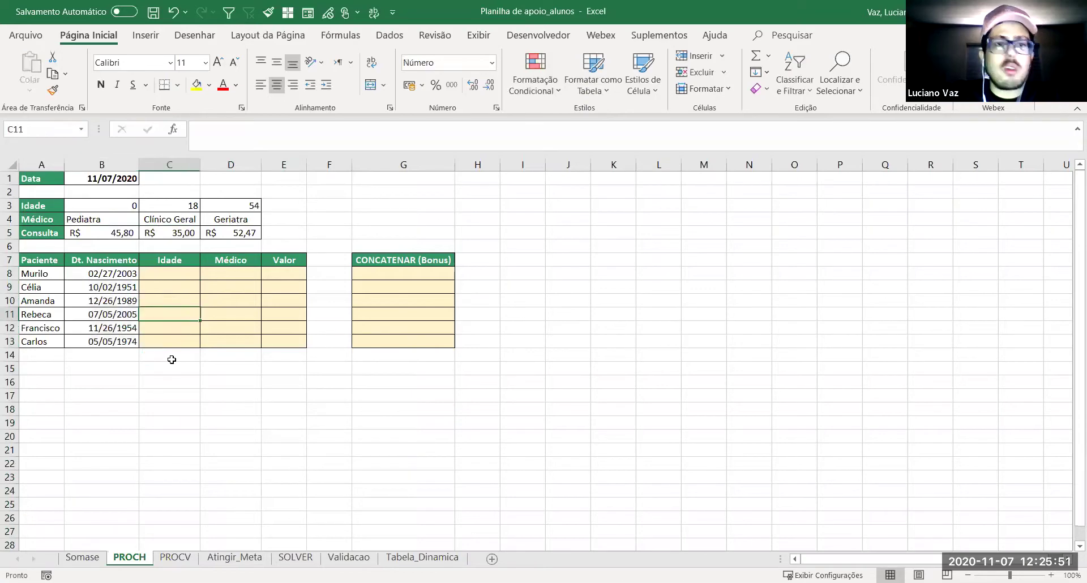
Step: Enter the formula =B1-B8 in cell C8 to subtract the first patient's birth date from the reference date
key(Up)
key(Up)
key(Up)
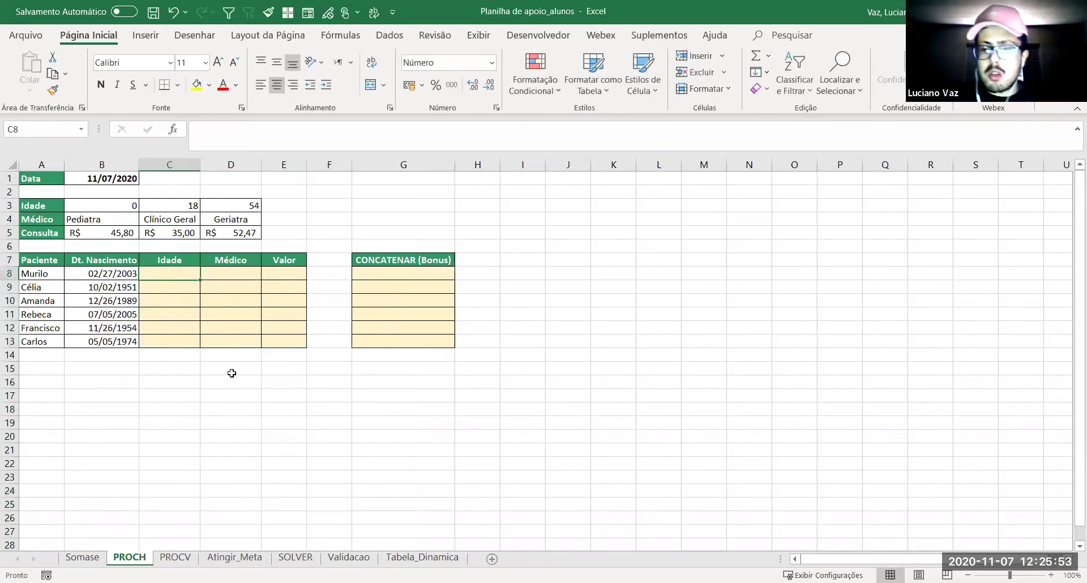
text(=)
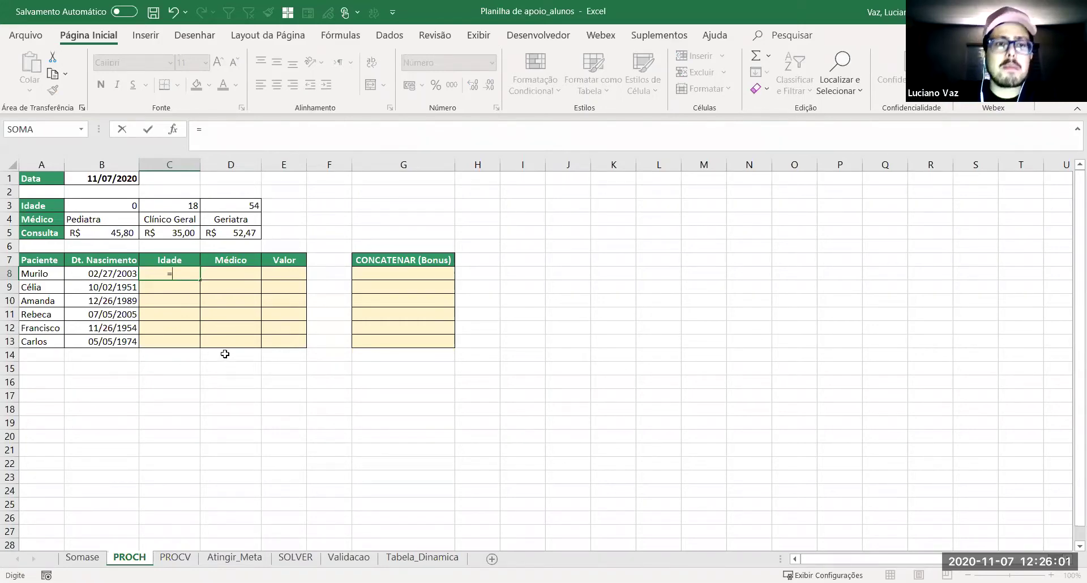
click(127, 279)
text(-)
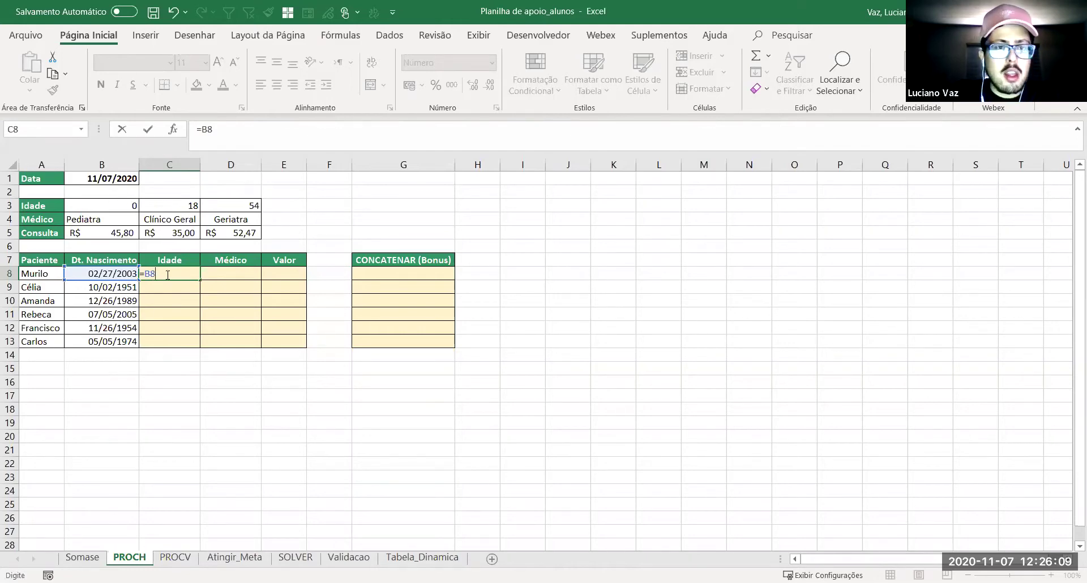
key(BackSpace)
key(BackSpace)
click(110, 180)
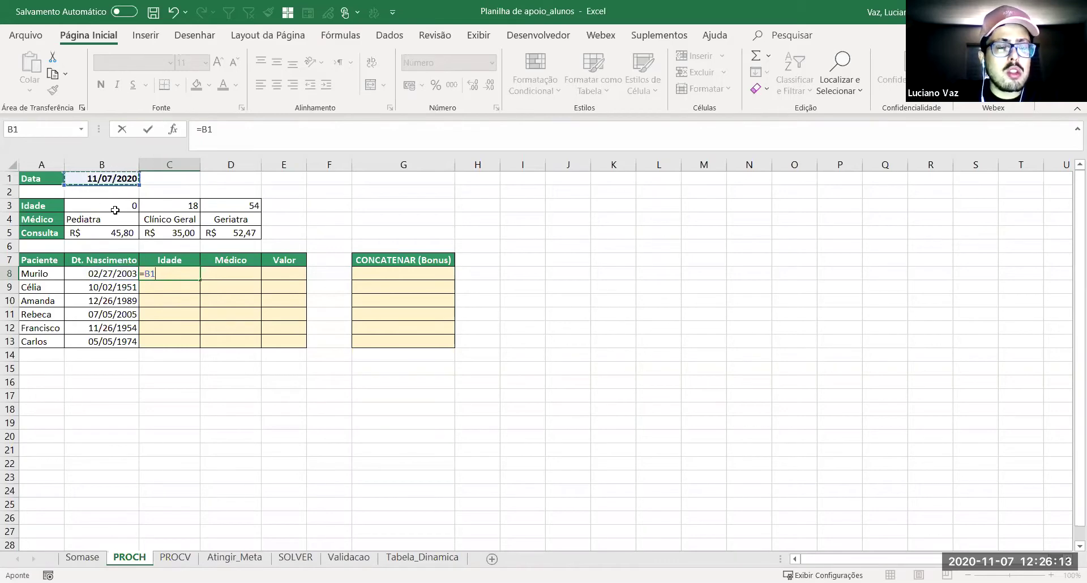
text(-)
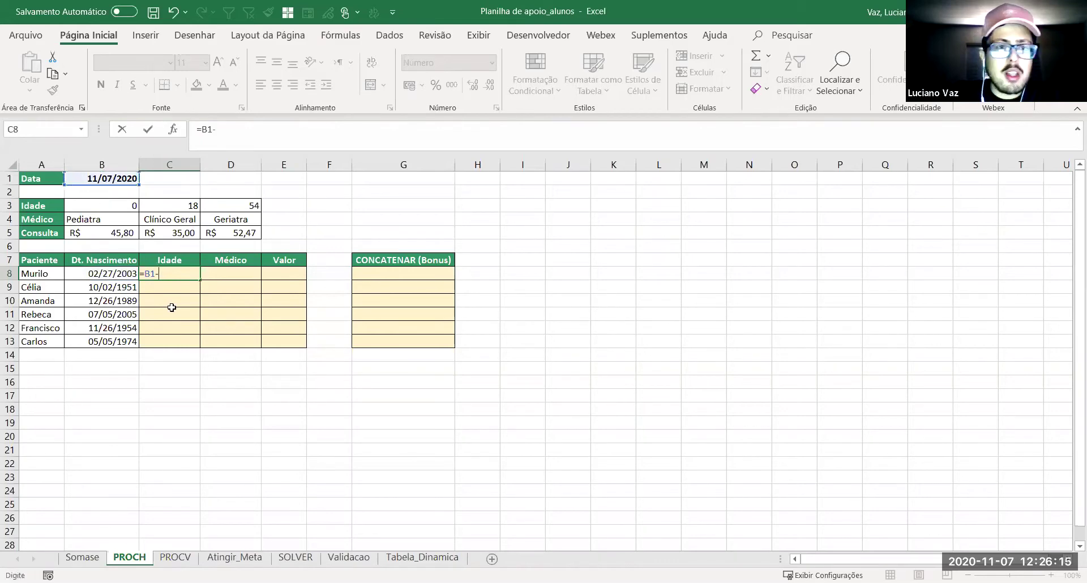
click(108, 271)
key(Return)
key(Up)
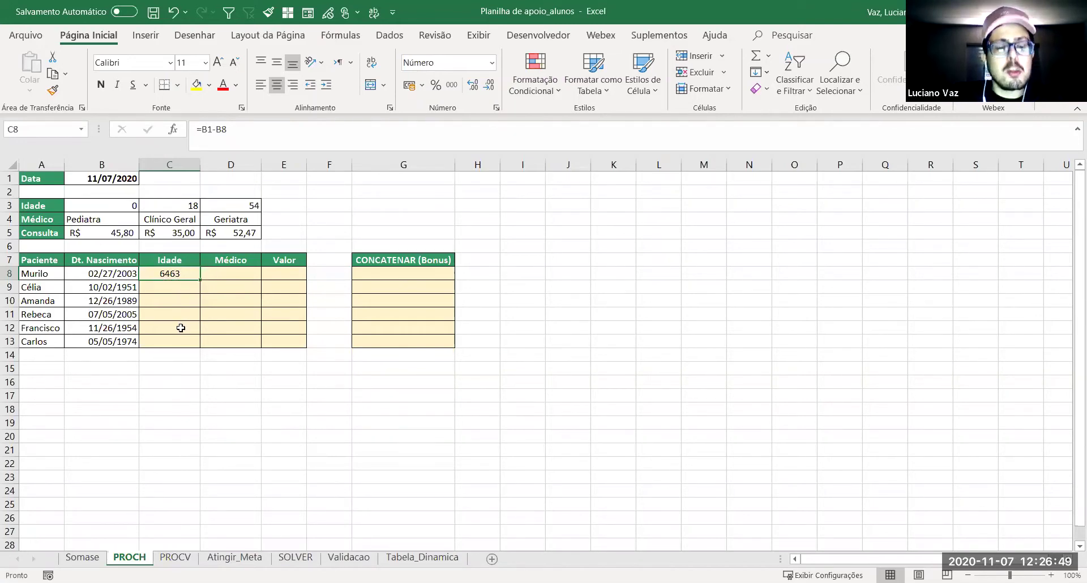
Step: Add a division by 365 to the age formula in C8 so it reads =B1-B8/365
click(245, 131)
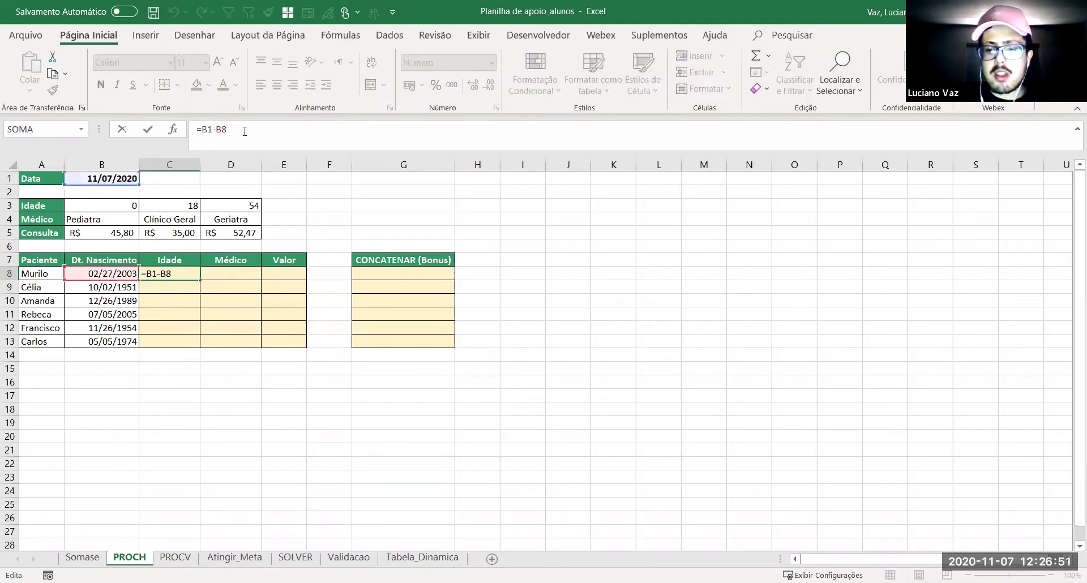
text(/365)
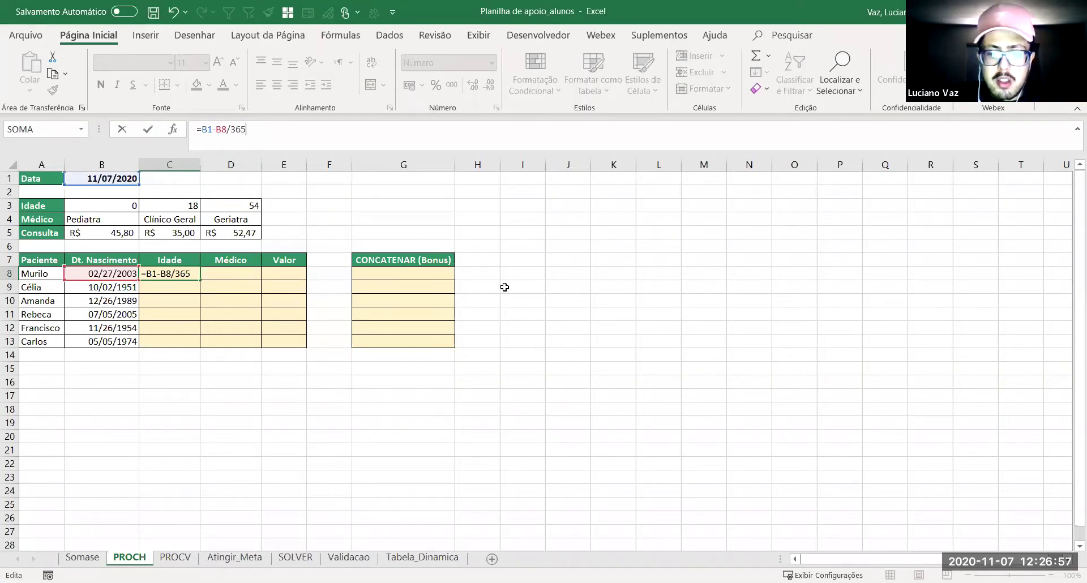
text(,25)
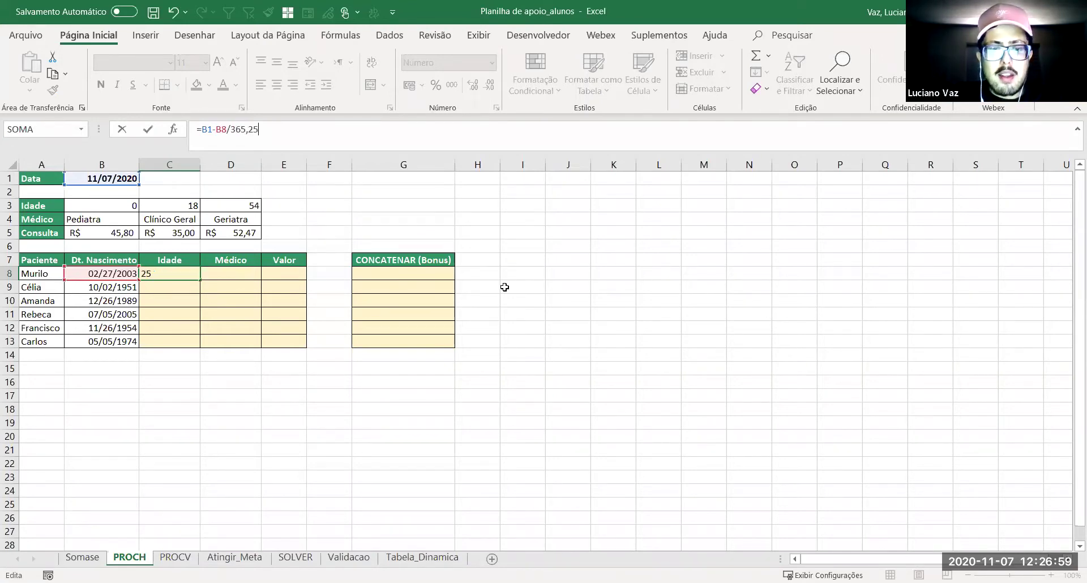
key(BackSpace)
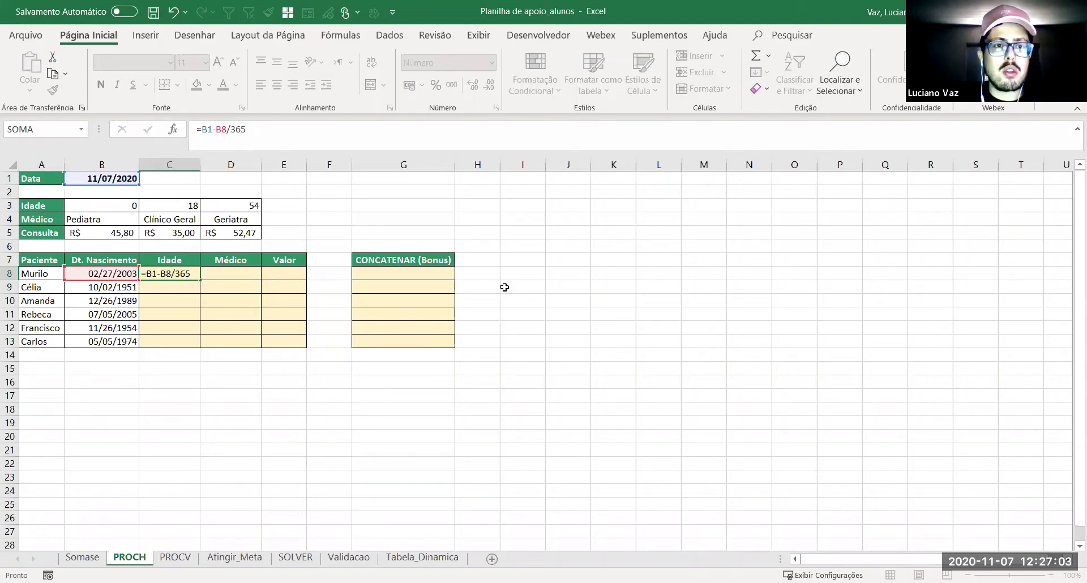
key(Return)
click(165, 276)
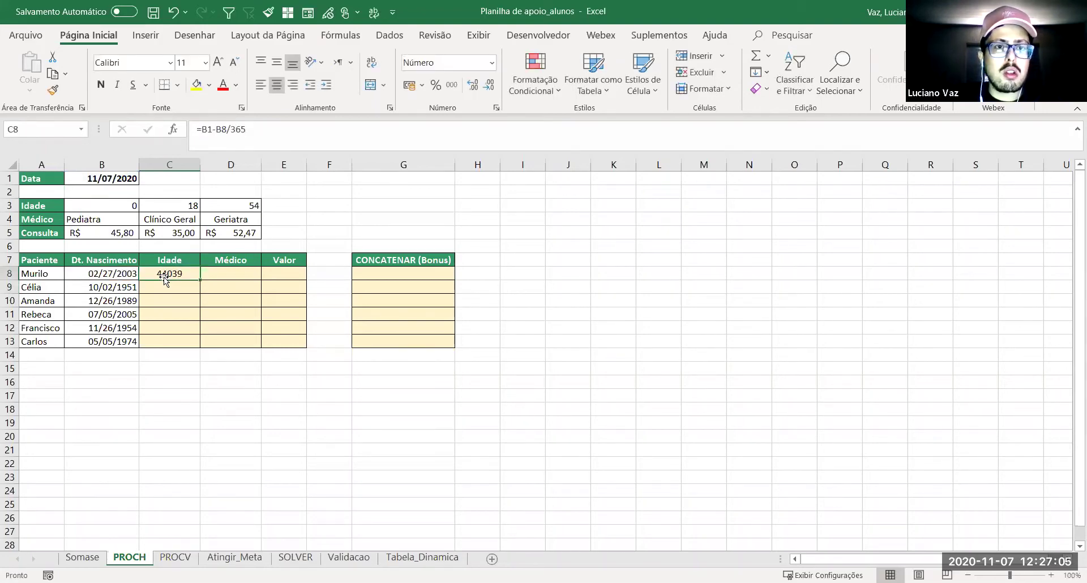
Step: Enclose the subtraction in C8 in parentheses as =(B1-B8)/365 and fill the formula down to C13
click(232, 132)
text())
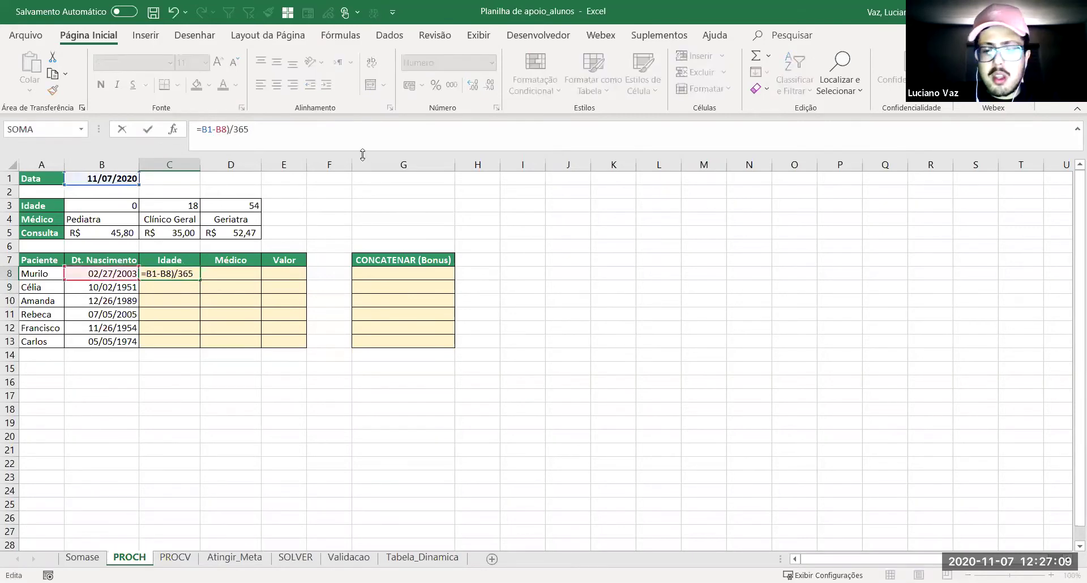
text(()
key(Return)
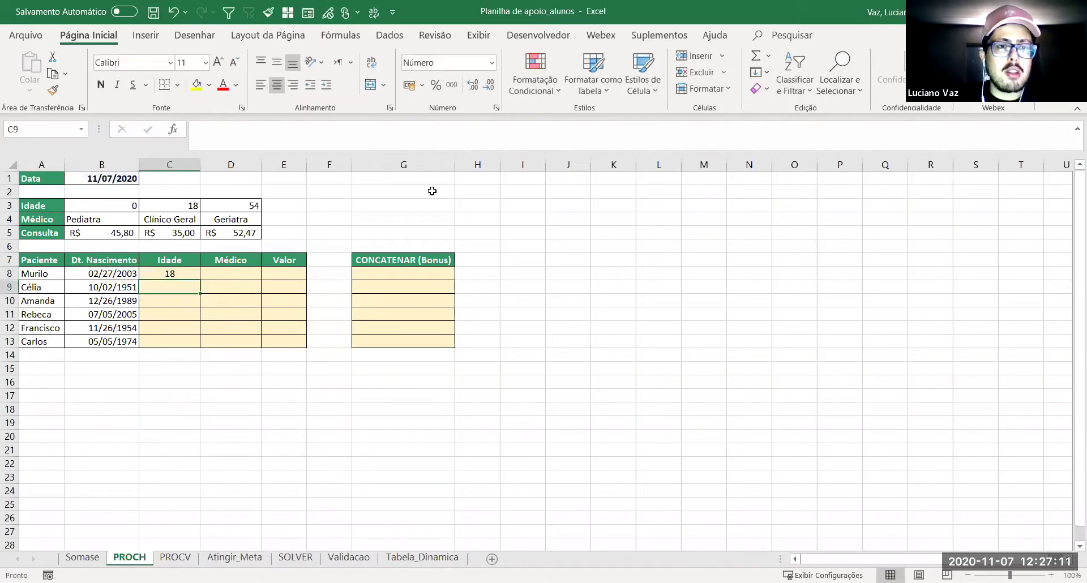
click(178, 274)
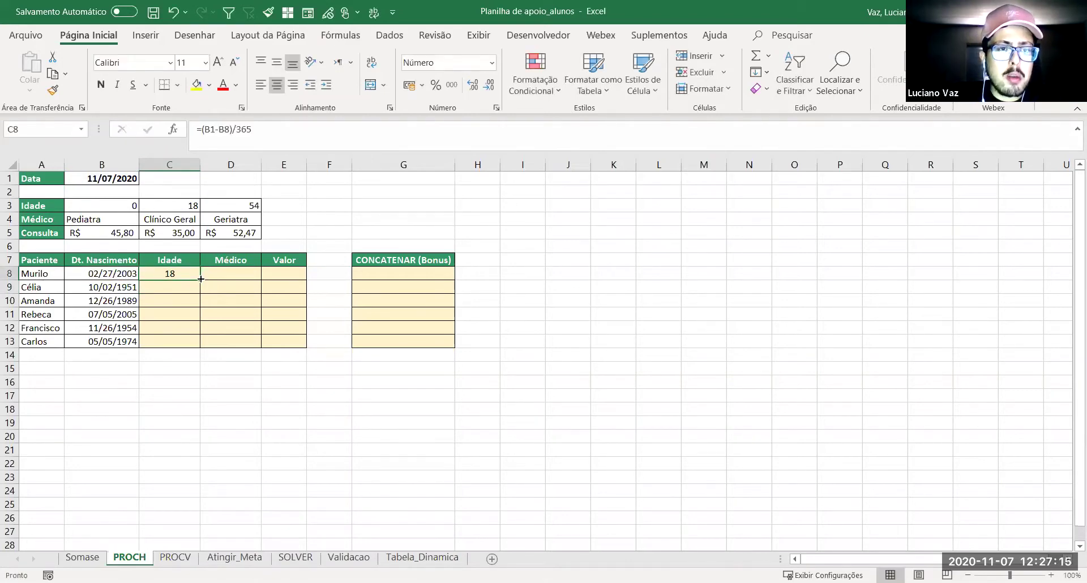
double_click(201, 278)
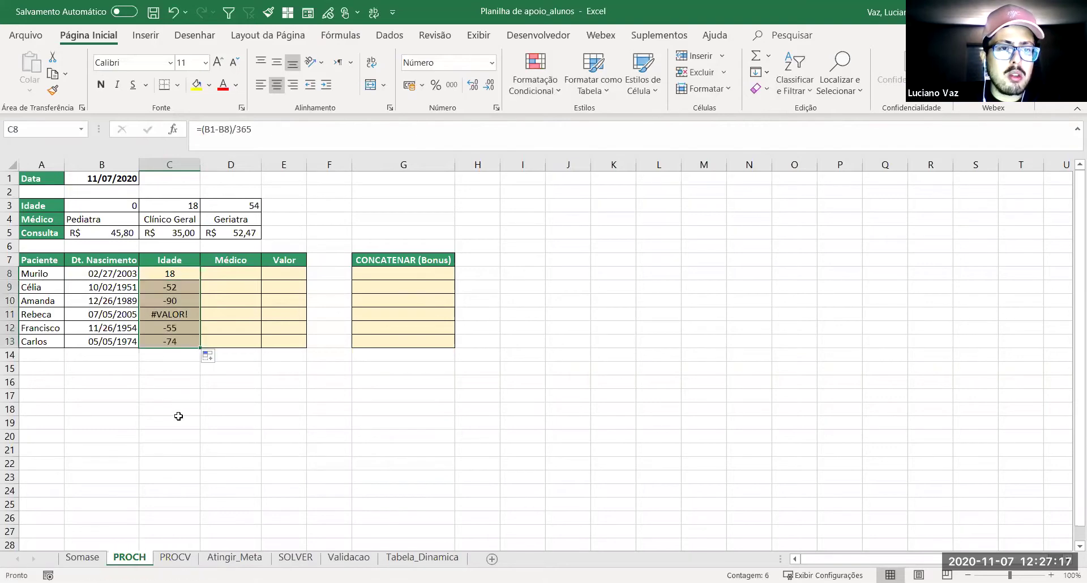
Step: Make the date reference in C8 absolute as =($B$1-B8)/365 and fill the formula down to C13
click(170, 277)
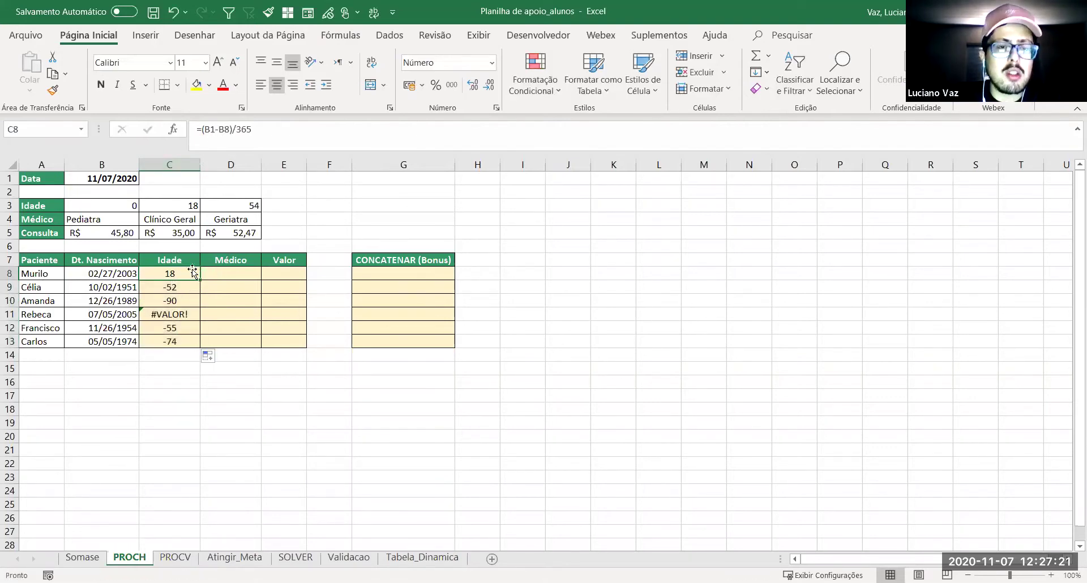
click(210, 129)
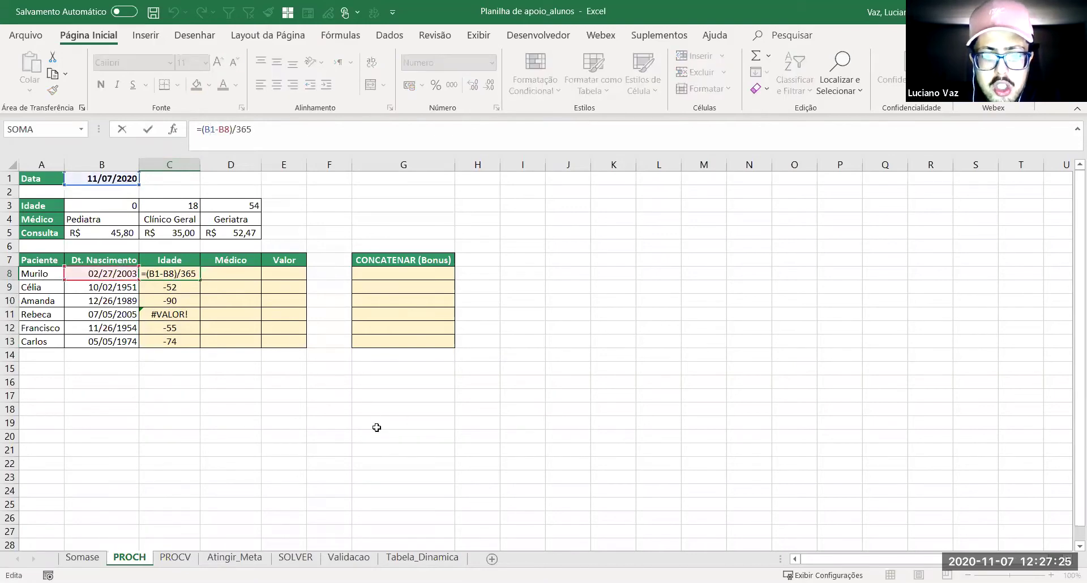
key(F4)
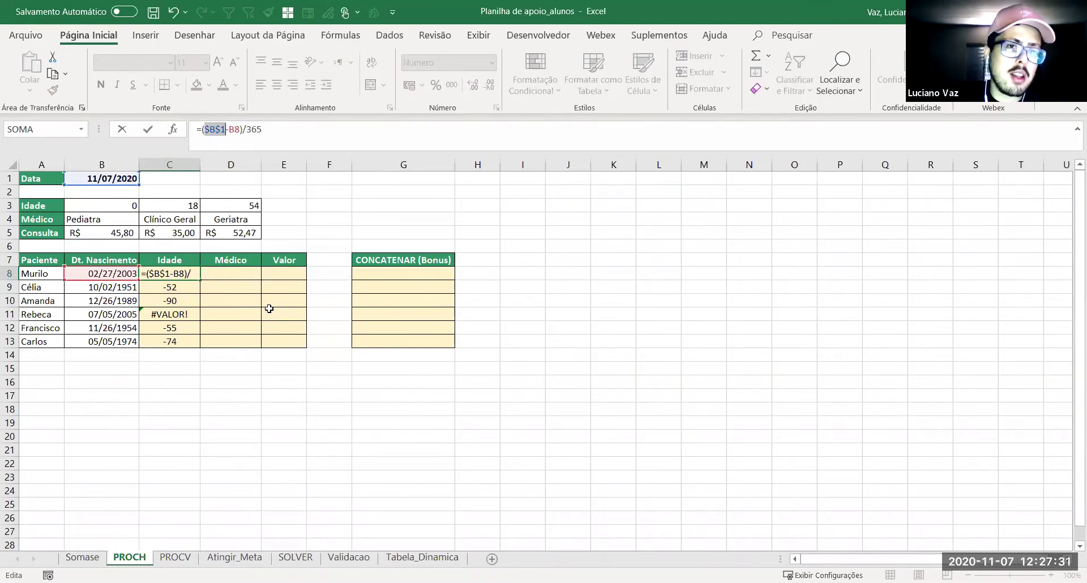
key(Return)
click(182, 273)
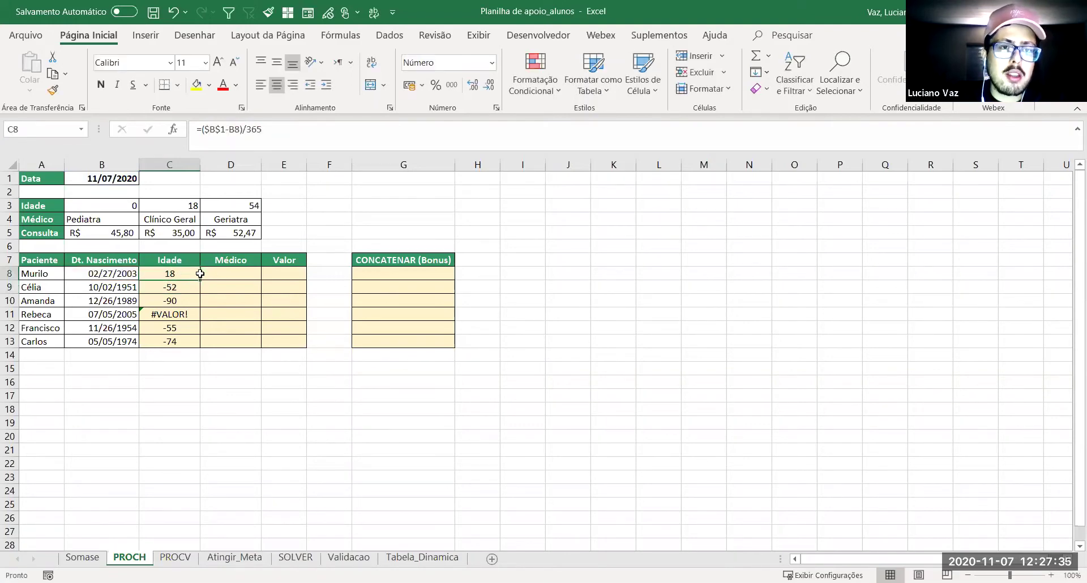
drag(200, 281, 201, 343)
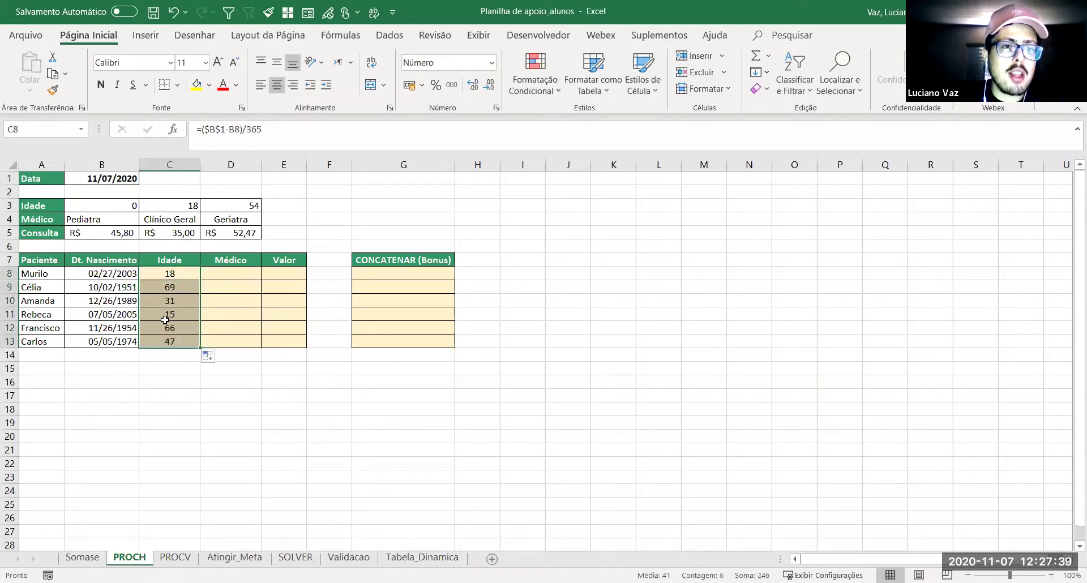
click(228, 274)
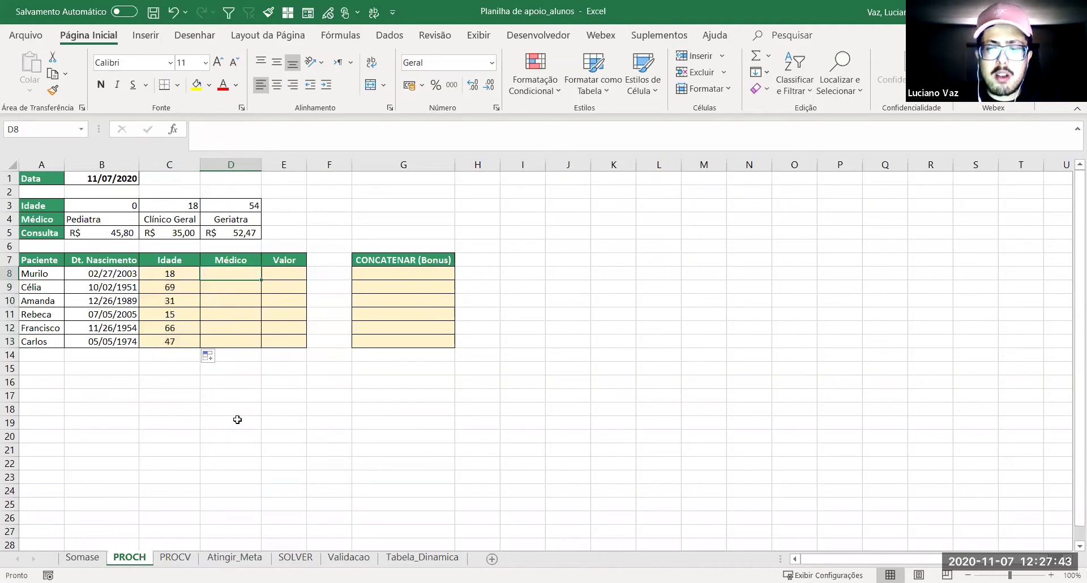
text(=)
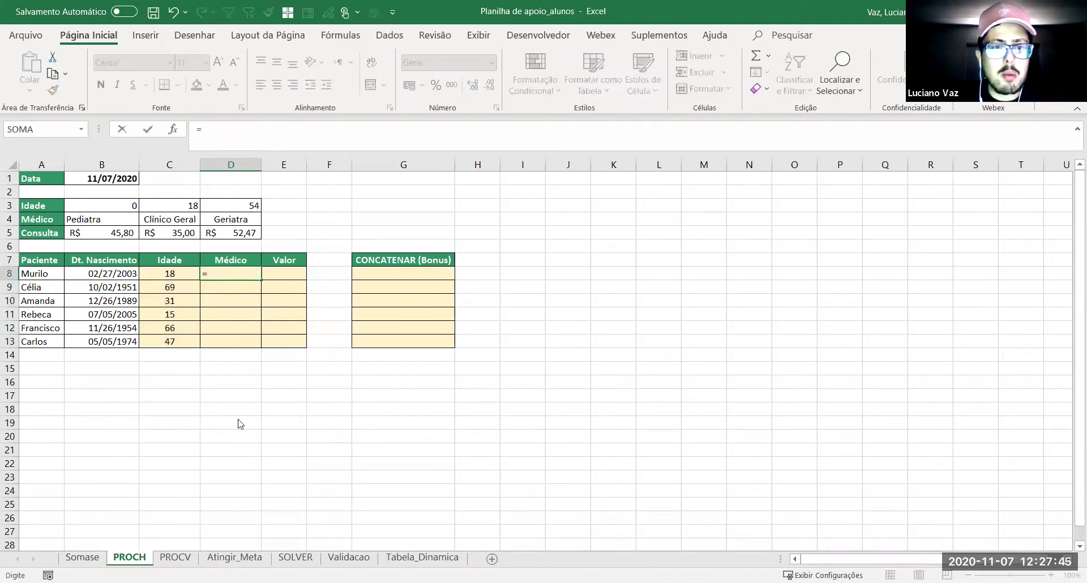
text(p)
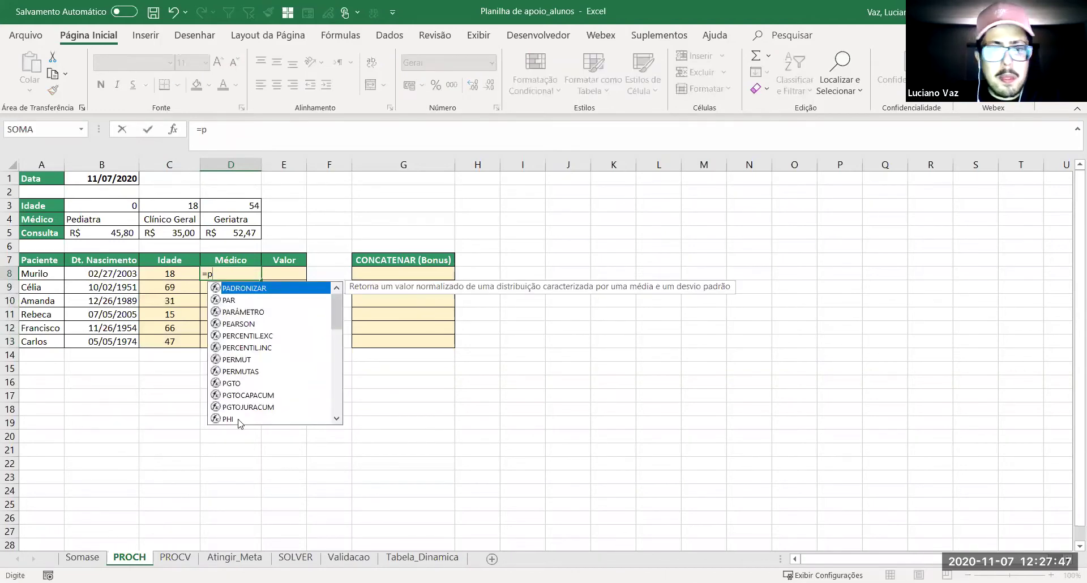
text(ro)
key(Down)
key(Down)
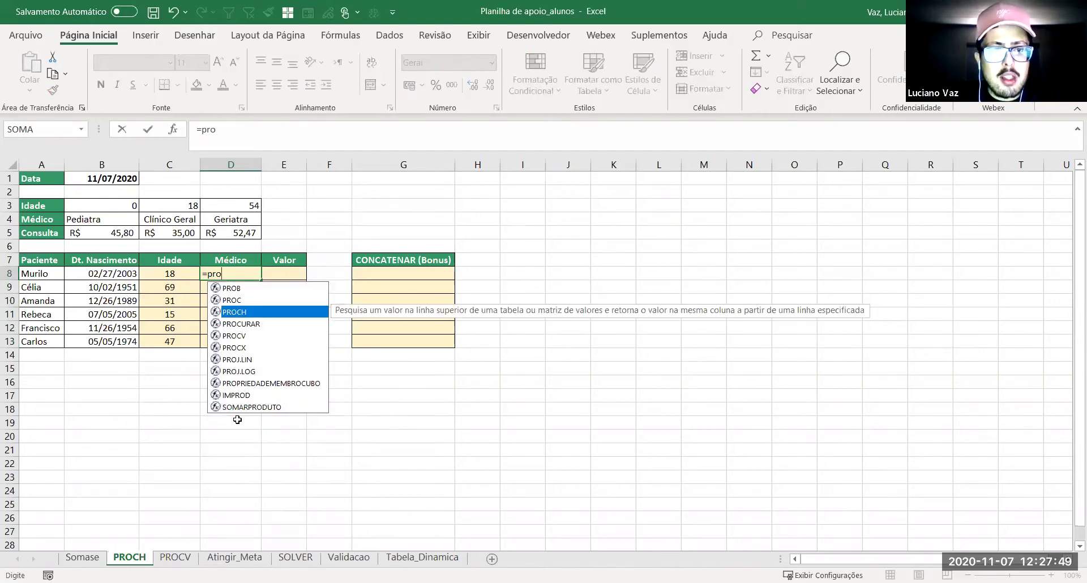
key(Tab)
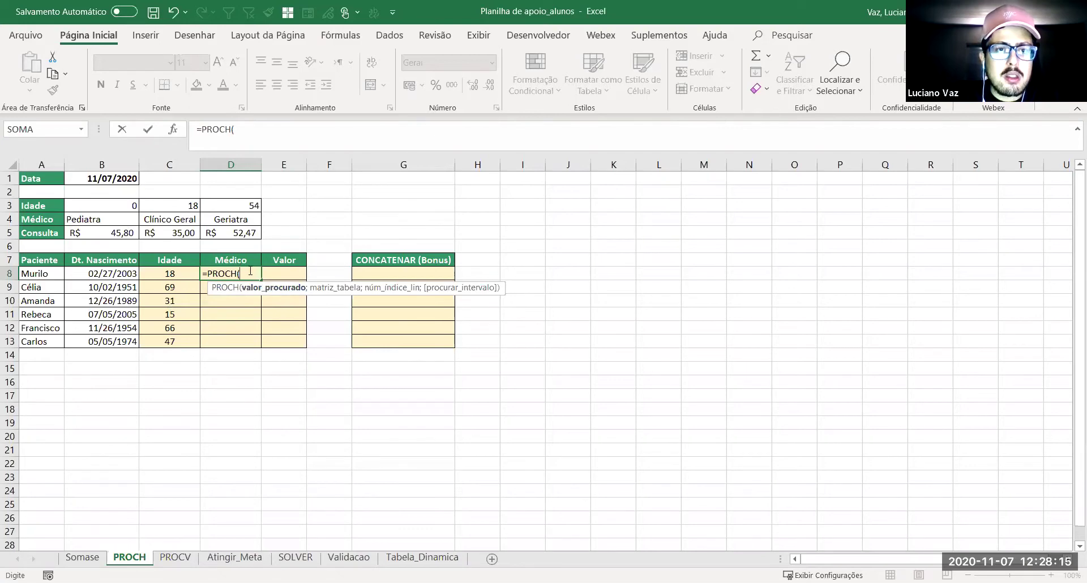
key(Escape)
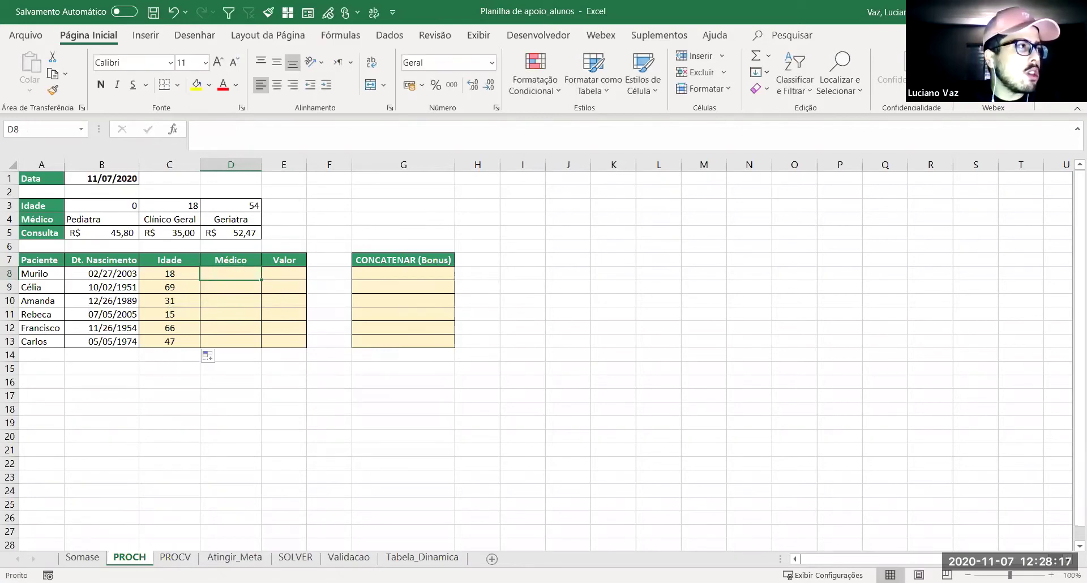
key(alt+Tab)
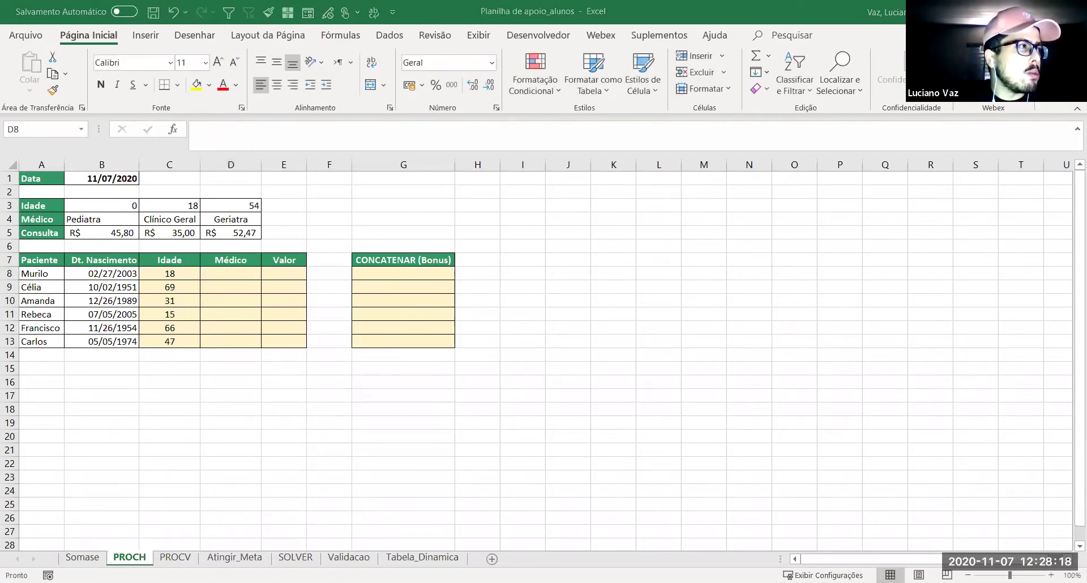
Step: Begin a PROCH formula in D8 with the first patient's age in C8 as the lookup value
click(207, 276)
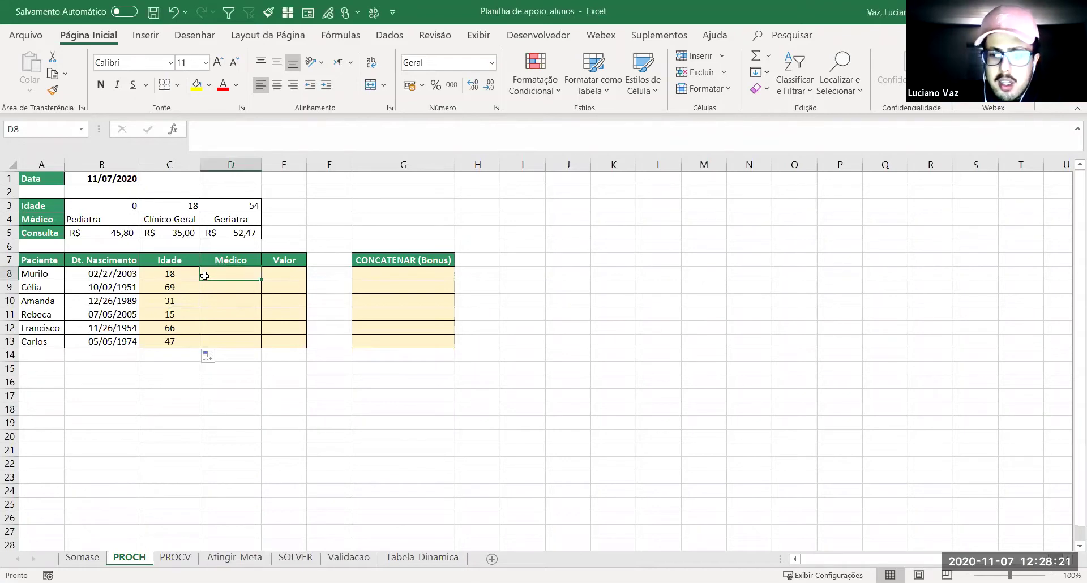
text(=)
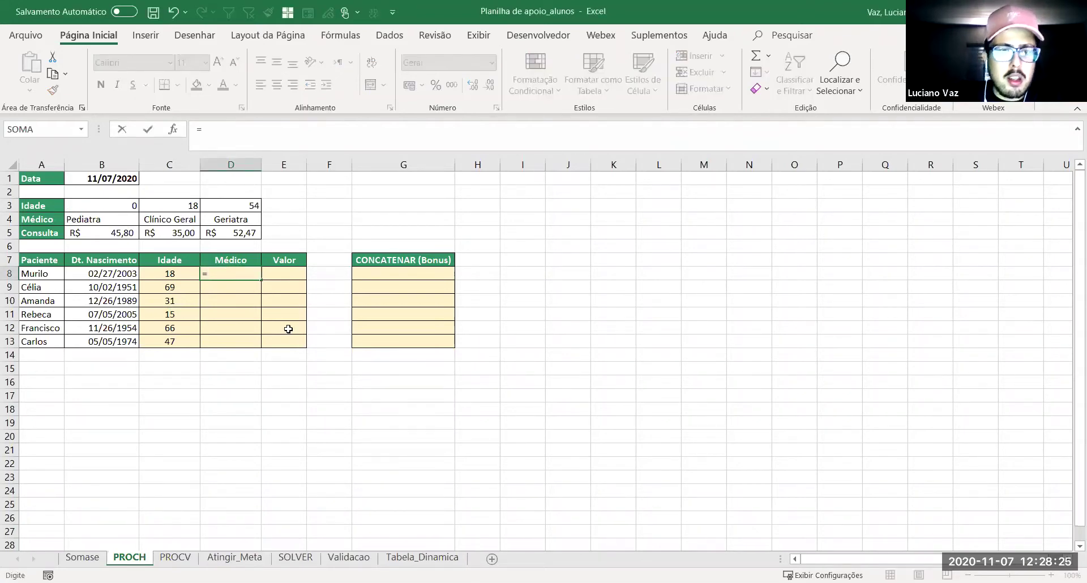
text(pro)
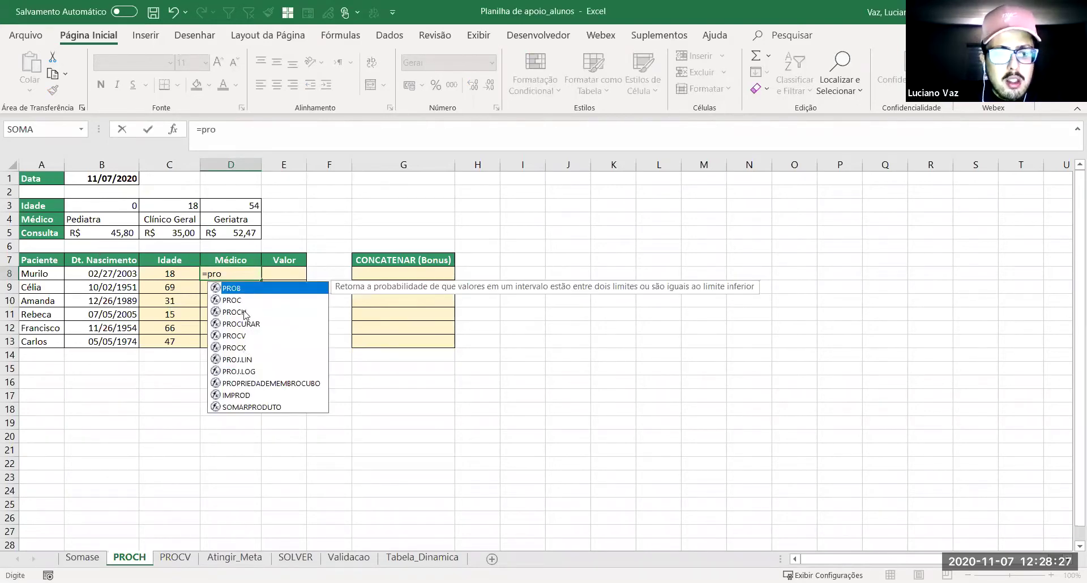
click(245, 313)
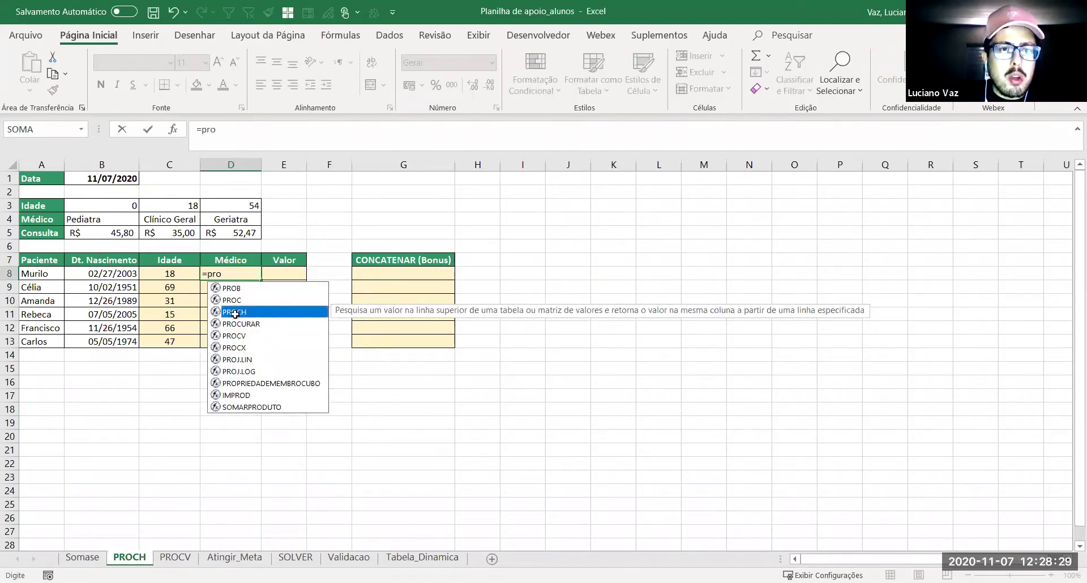
double_click(234, 313)
click(176, 272)
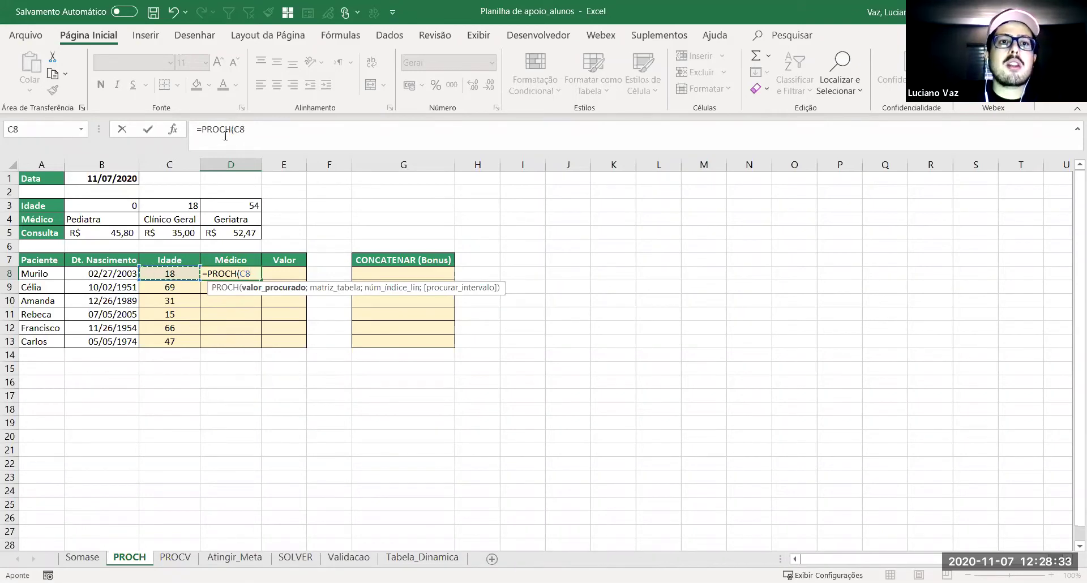
Step: Add the lookup table A3:D5 to the D8 formula as the absolute range $A$3:$D$5, ready for the row index argument
text(;)
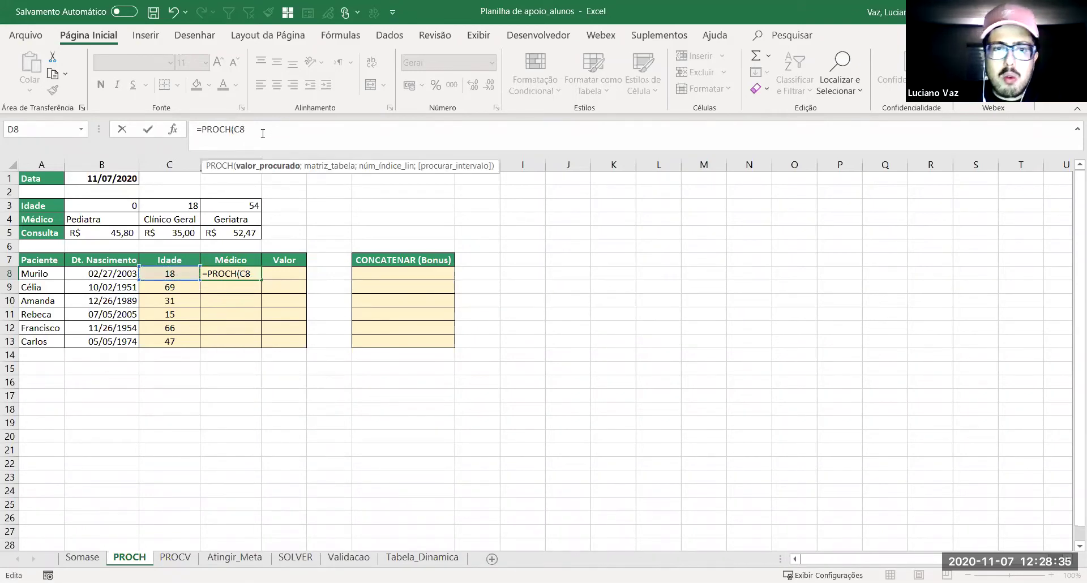
click(35, 207)
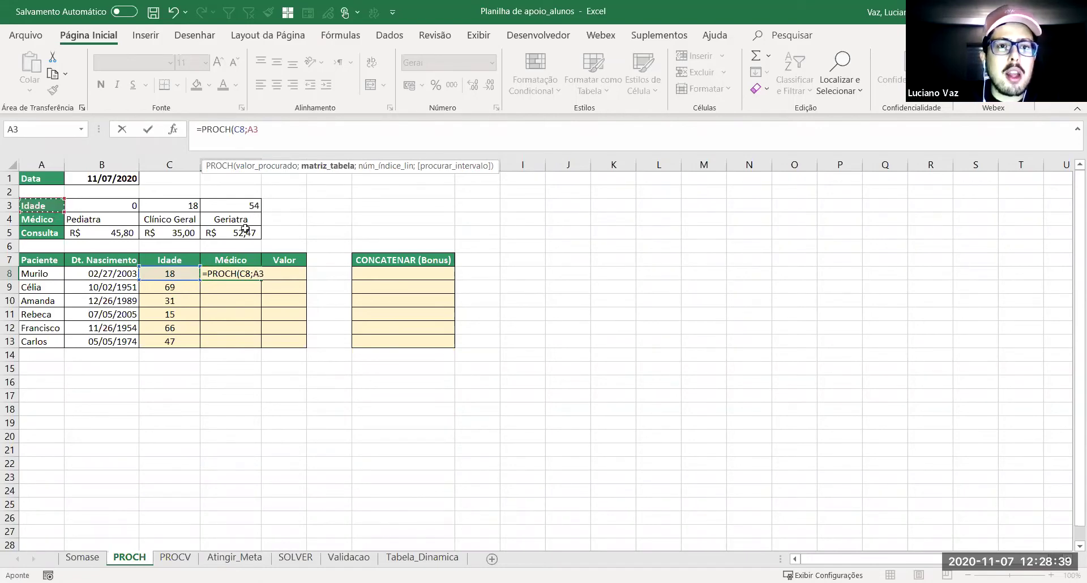
drag(245, 229, 245, 231)
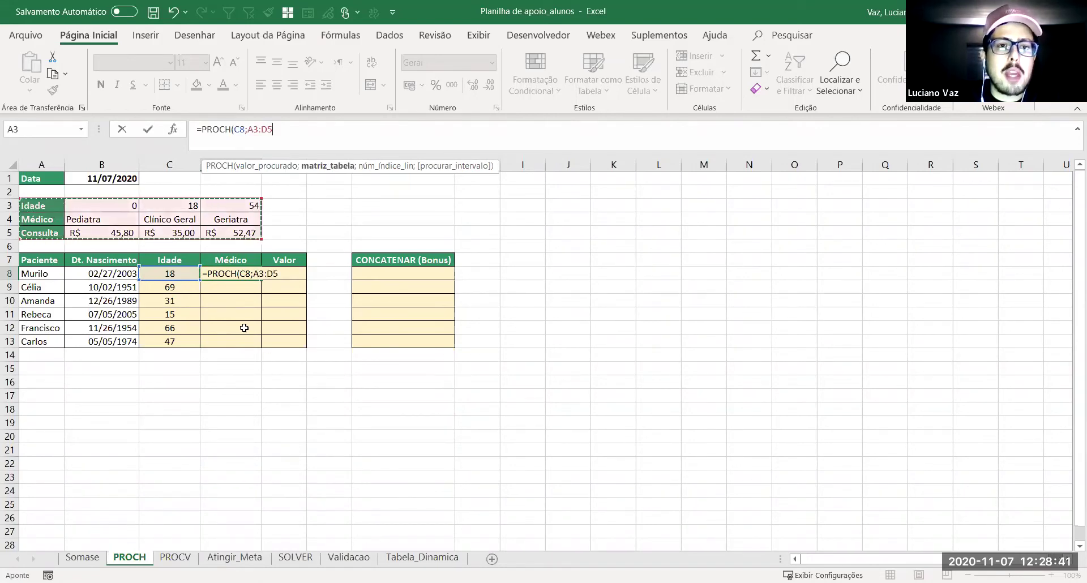
click(280, 129)
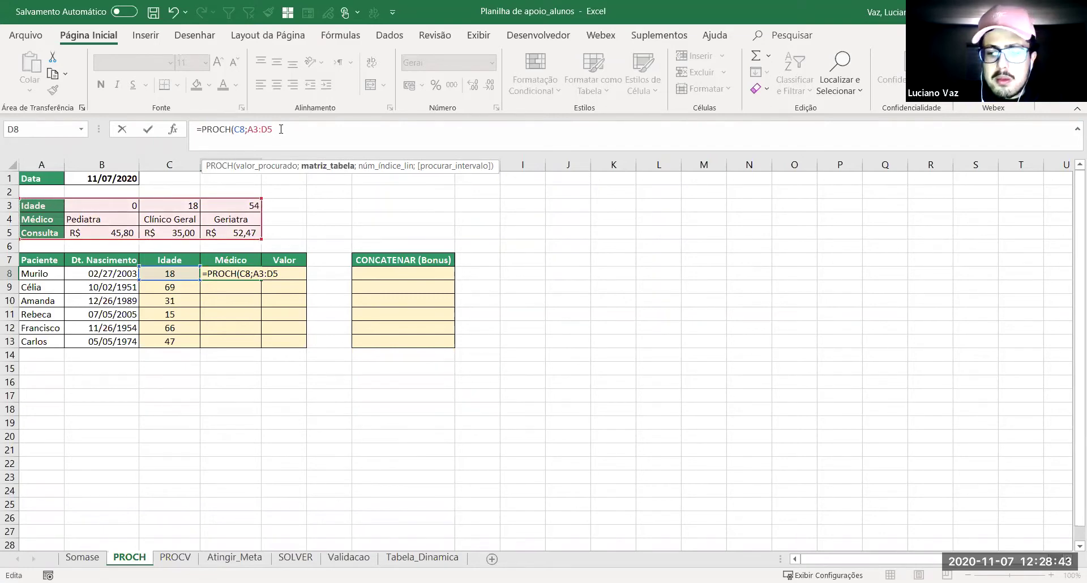
key(F4)
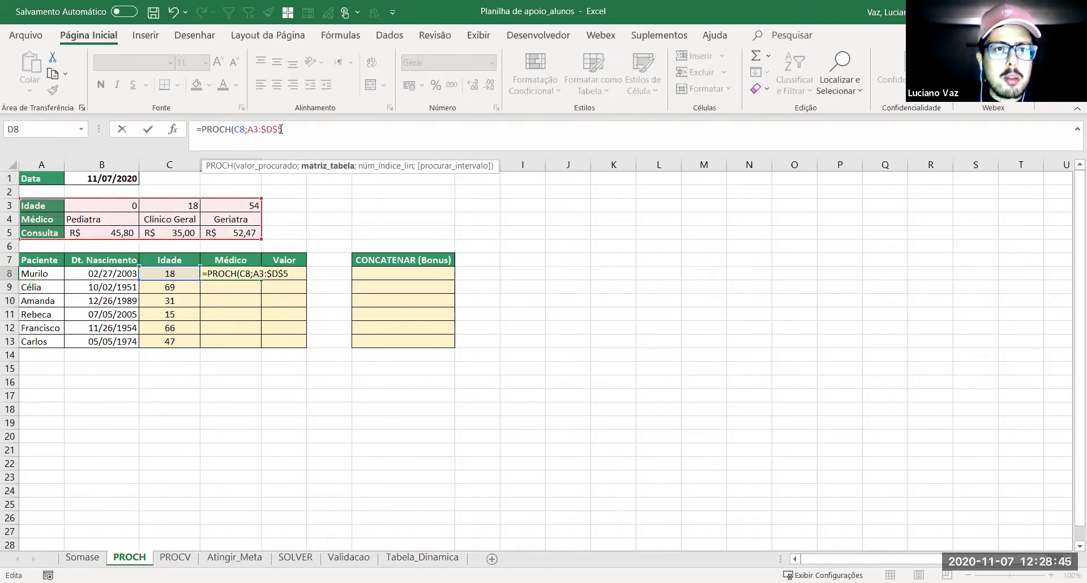
key(F4)
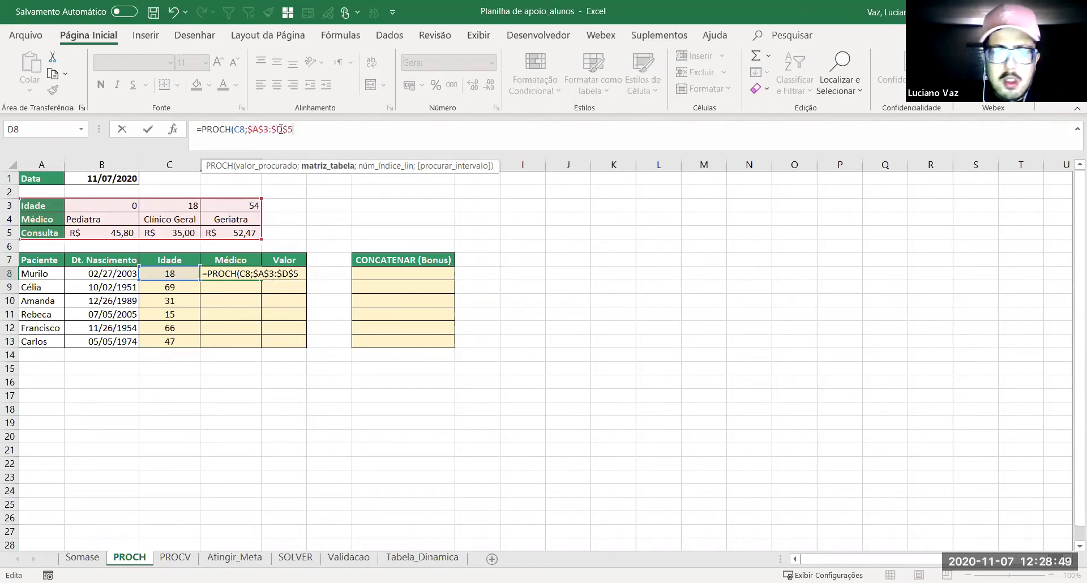
text(;)
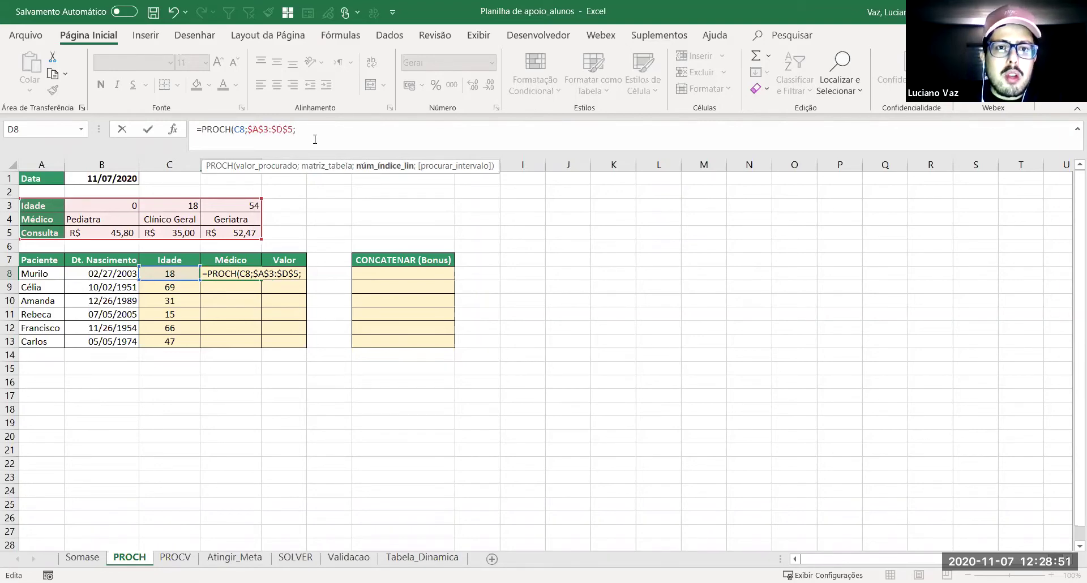
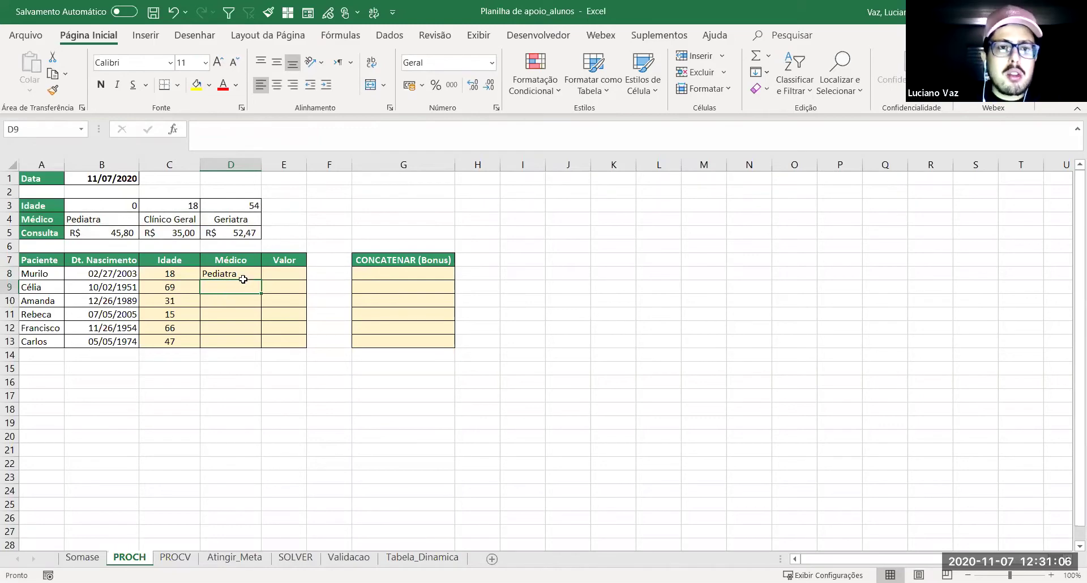
Step: Fill the Médico formula from D8 down to D13 and review the formula in D8
click(244, 275)
double_click(263, 279)
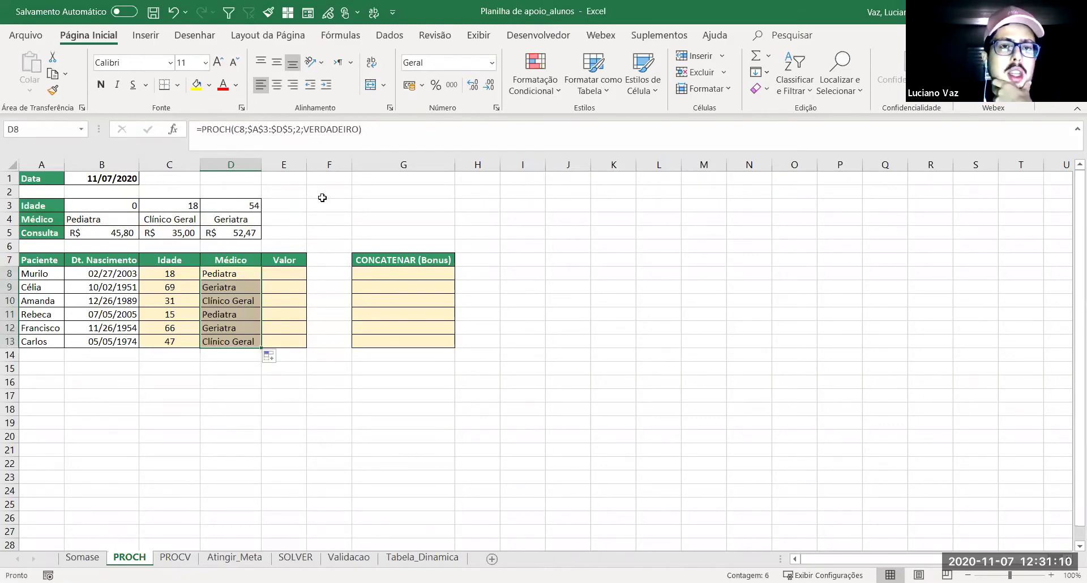
click(229, 275)
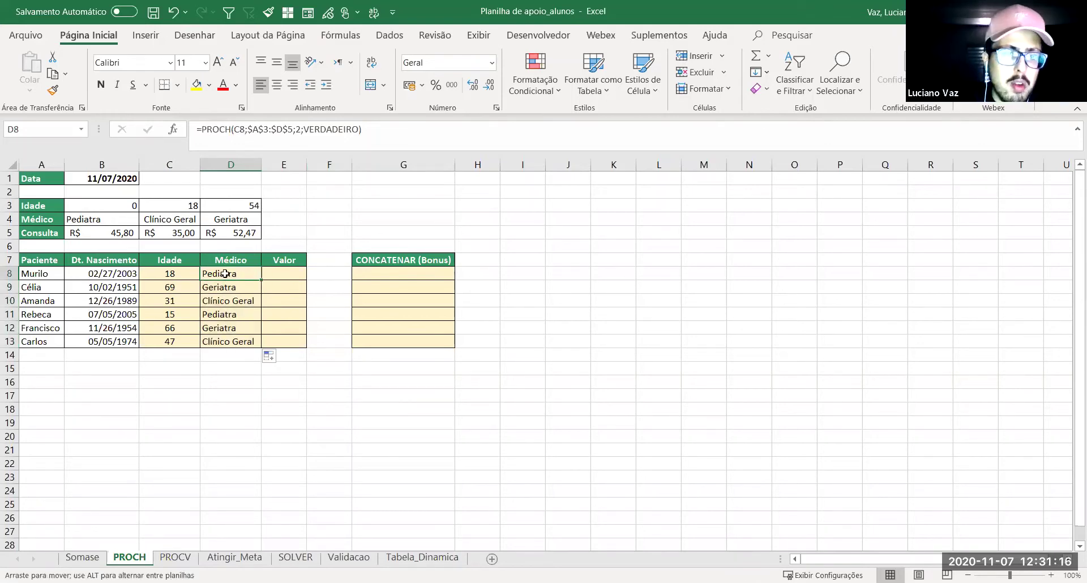
click(379, 130)
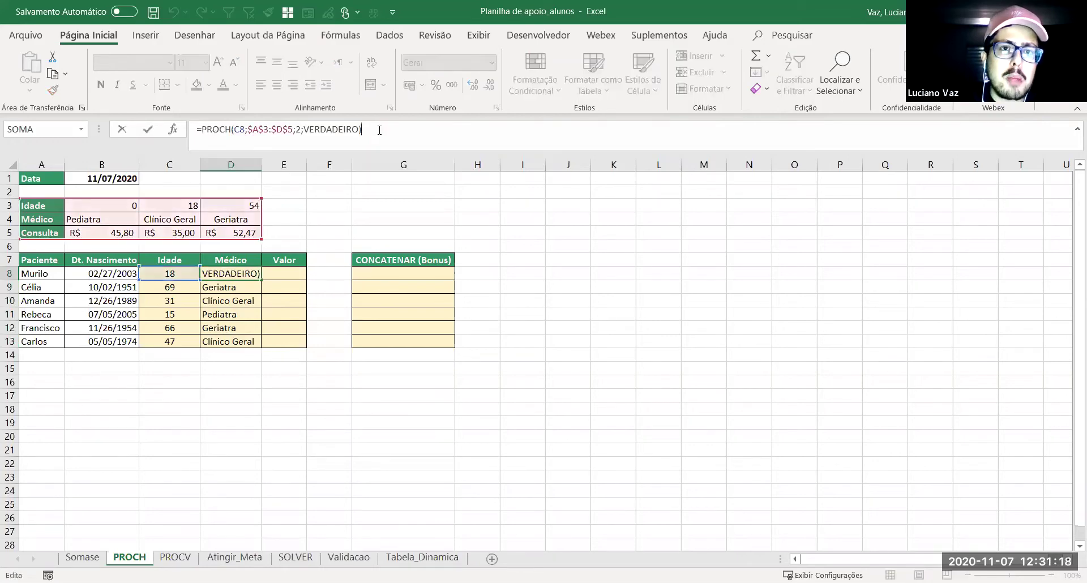
key(Escape)
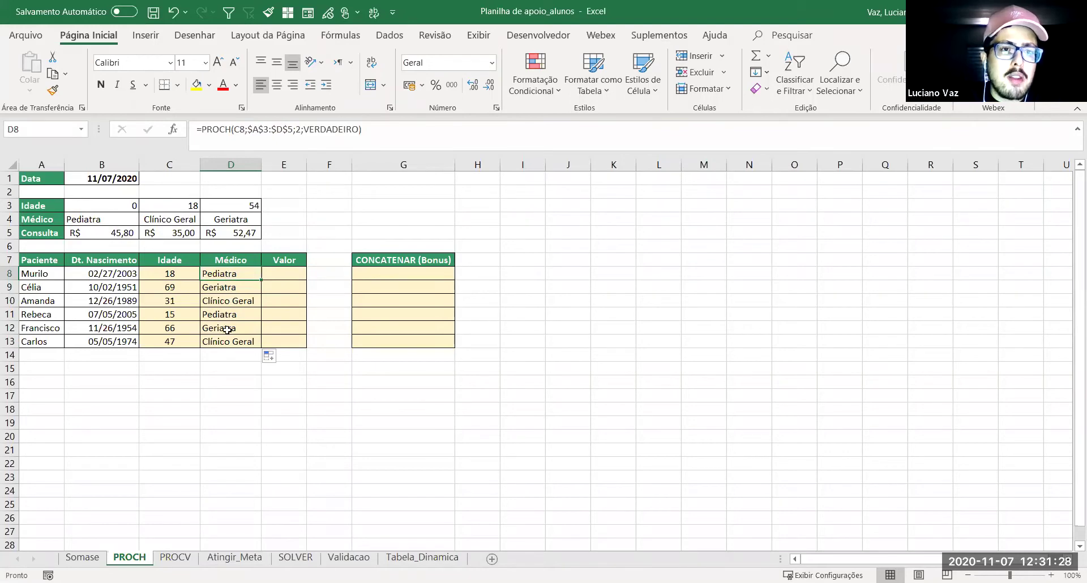
Step: Begin a PROCH formula in E8 with the doctor in D8 as the lookup value
click(285, 271)
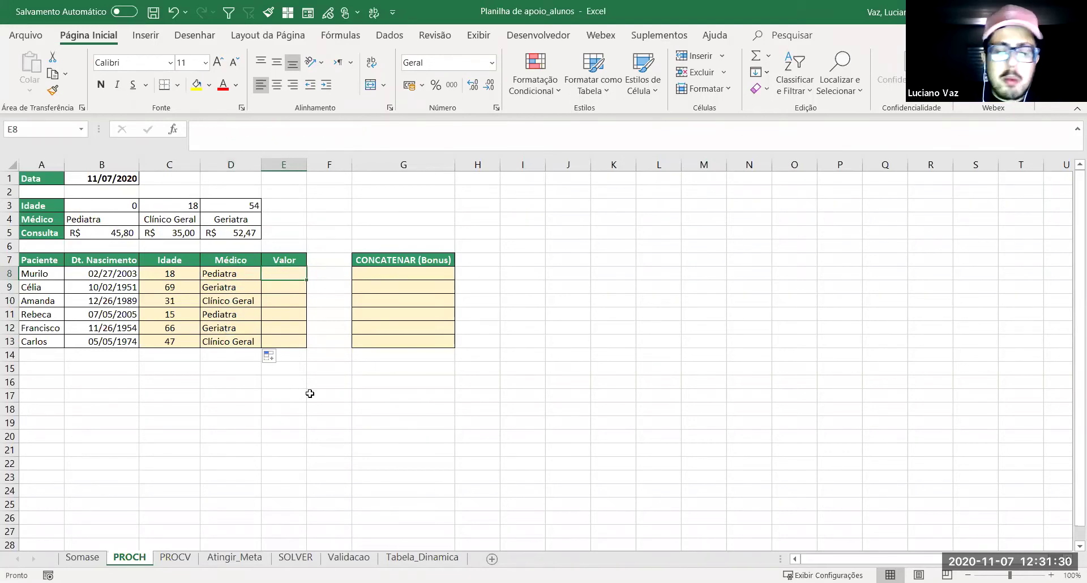
text(=)
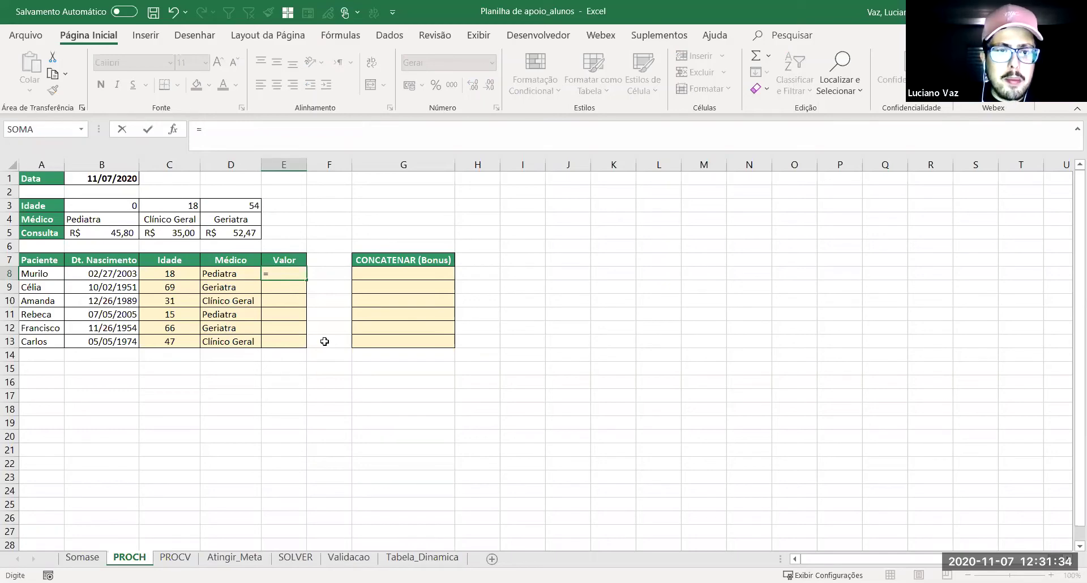
text(PROCH()
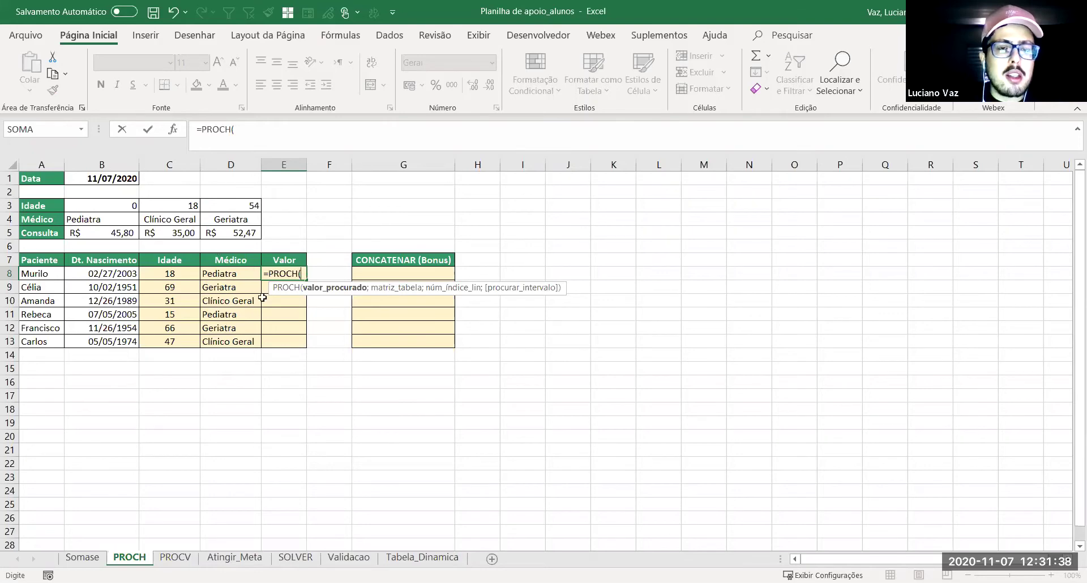
click(222, 274)
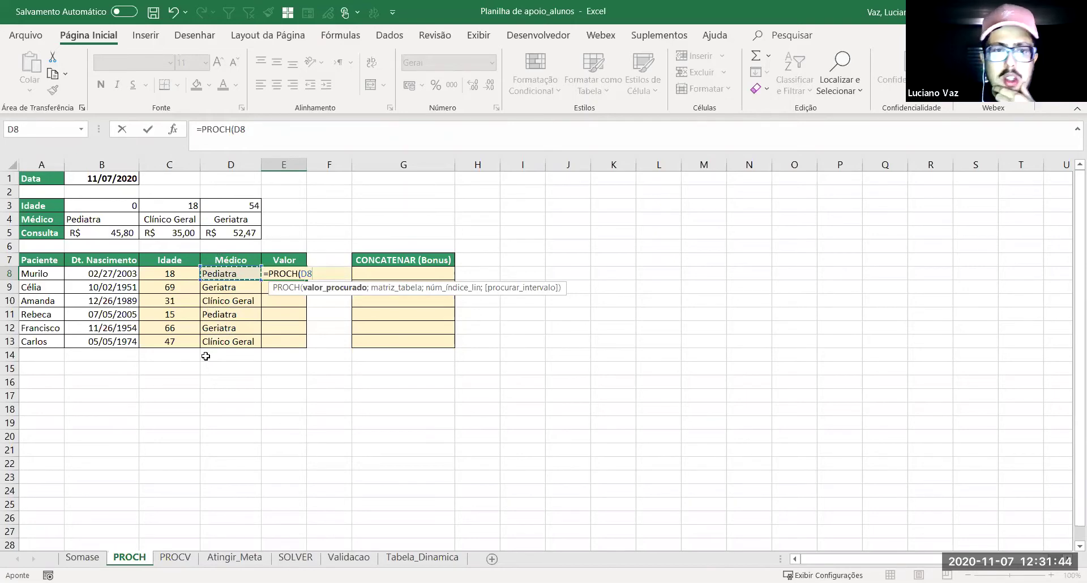
text(;)
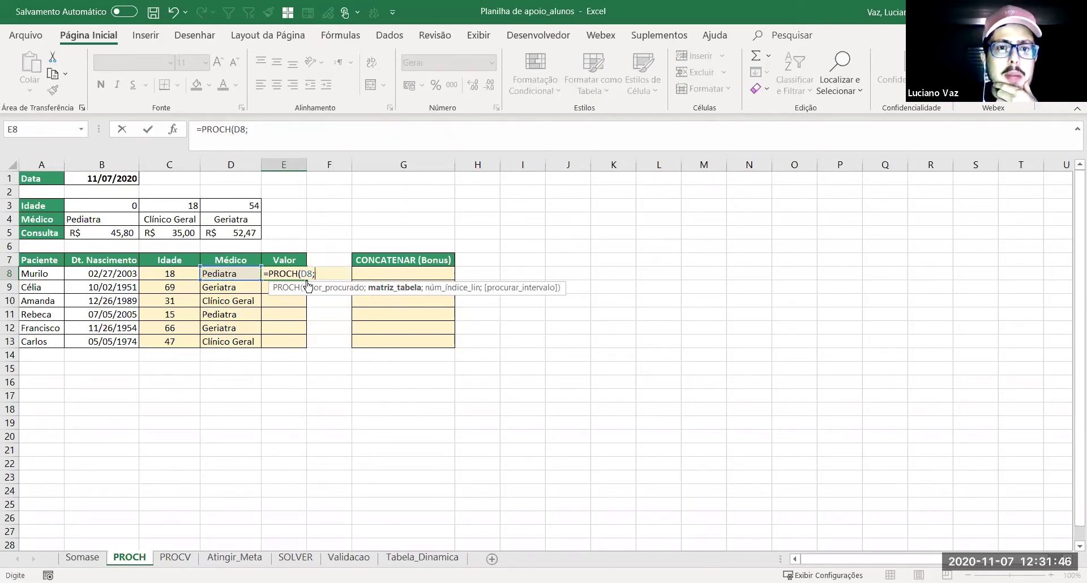
click(40, 219)
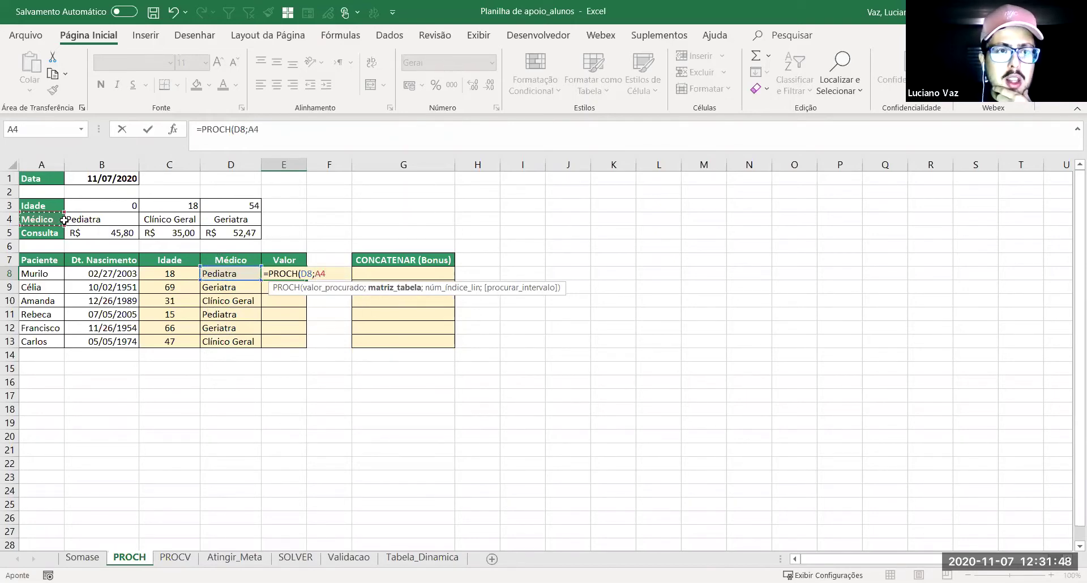
drag(64, 219, 235, 234)
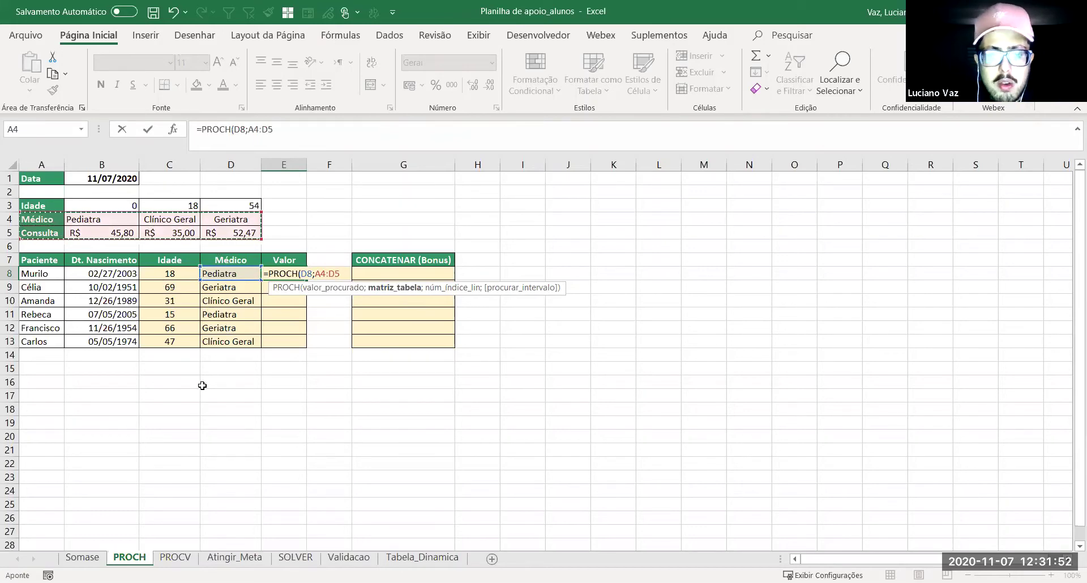
key(shift+Left)
key(shift+Left)
key(shift+Left)
key(shift+Up)
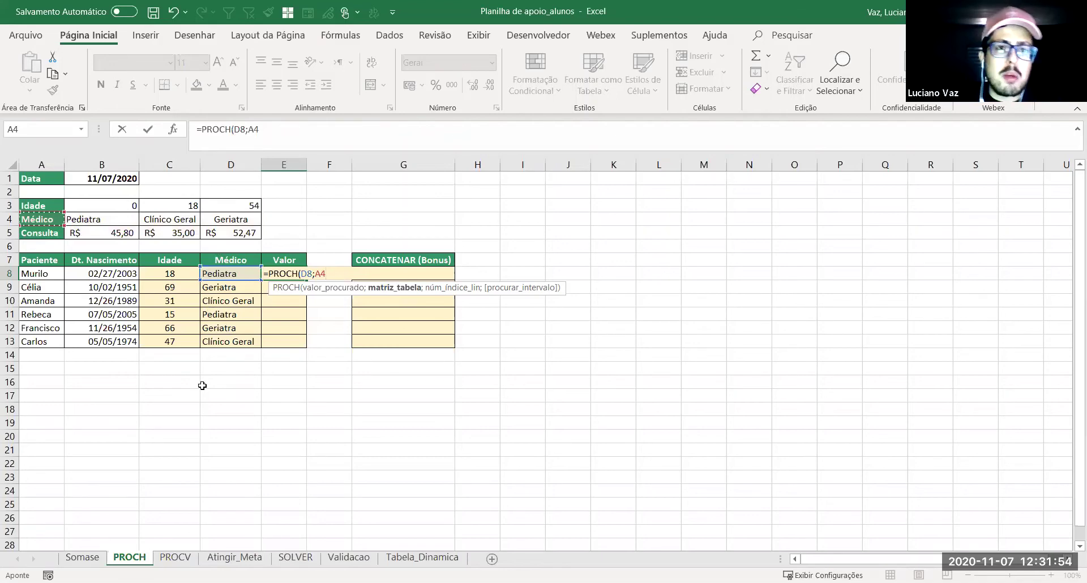
key(BackSpace)
key(BackSpace)
key(BackSpace)
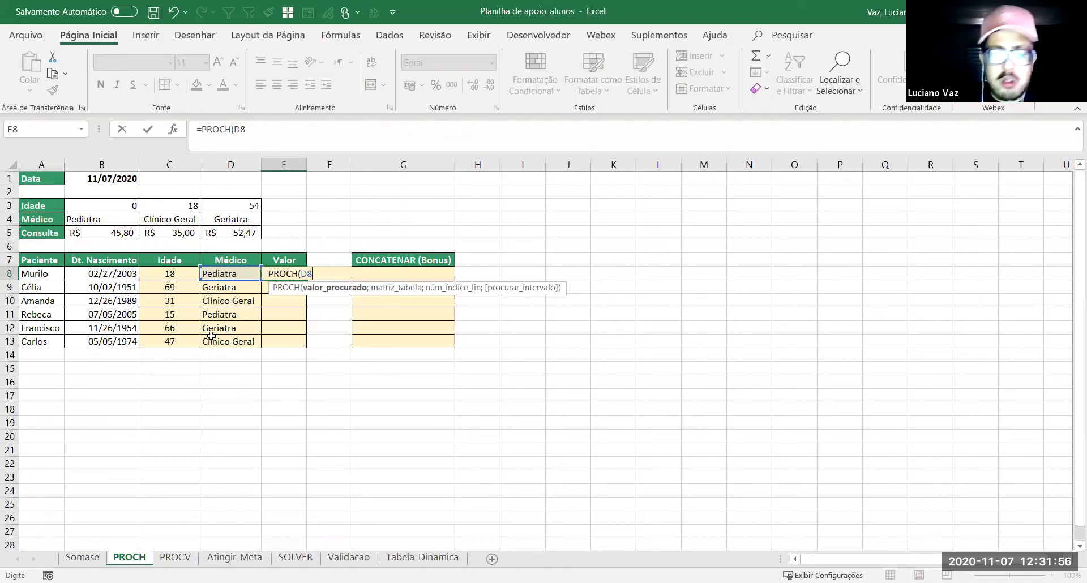
Step: Add the Médico and Consulta rows to the E8 formula as the absolute lookup table $A$4:$D$5
text(;)
click(41, 219)
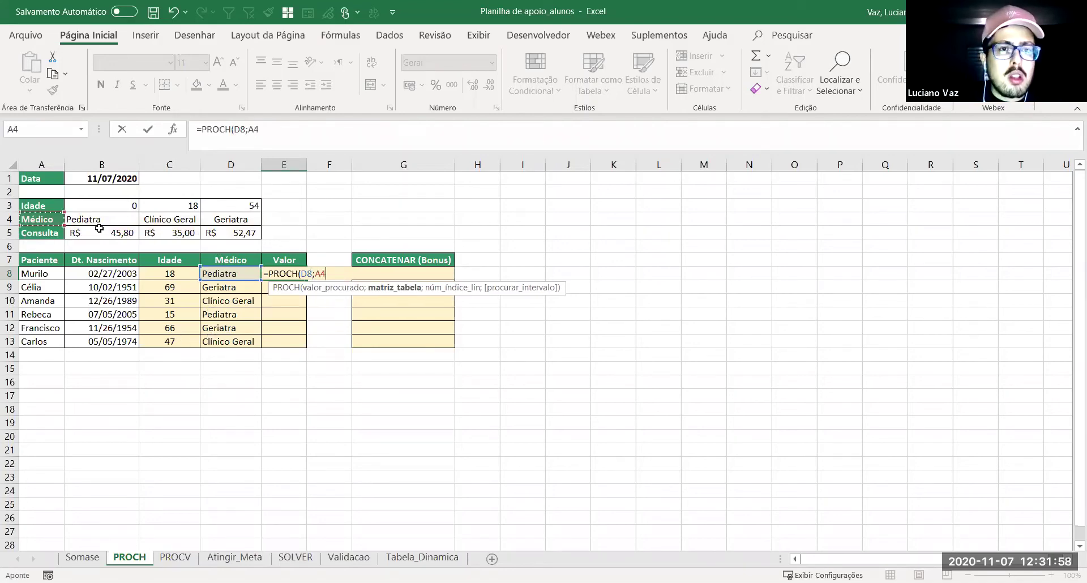
shift+click(232, 233)
key(F4)
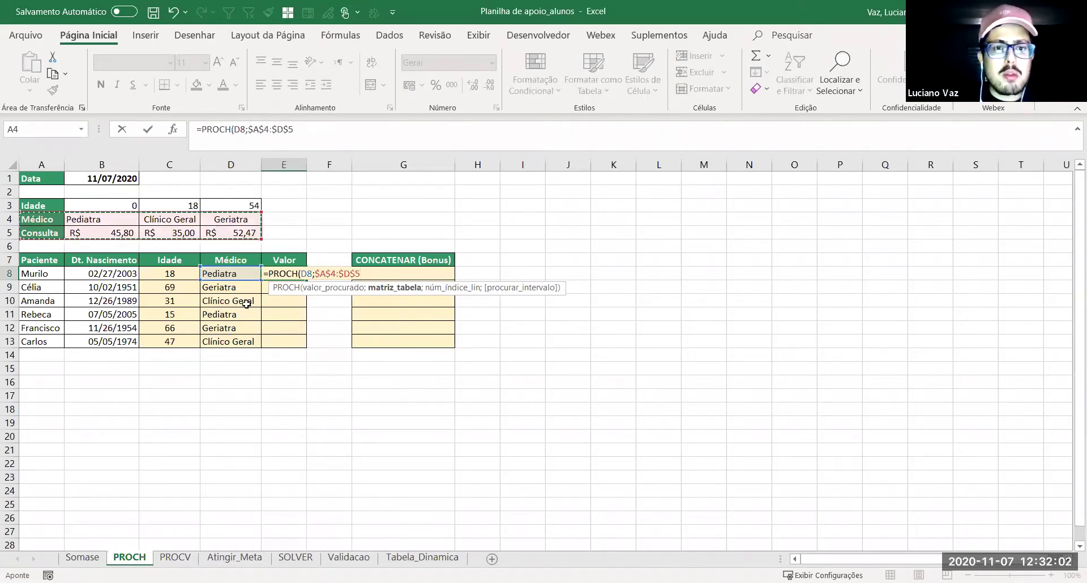
Step: Complete the E8 PROCH formula with row index 2 and exact match (FALSO)
text(;2)
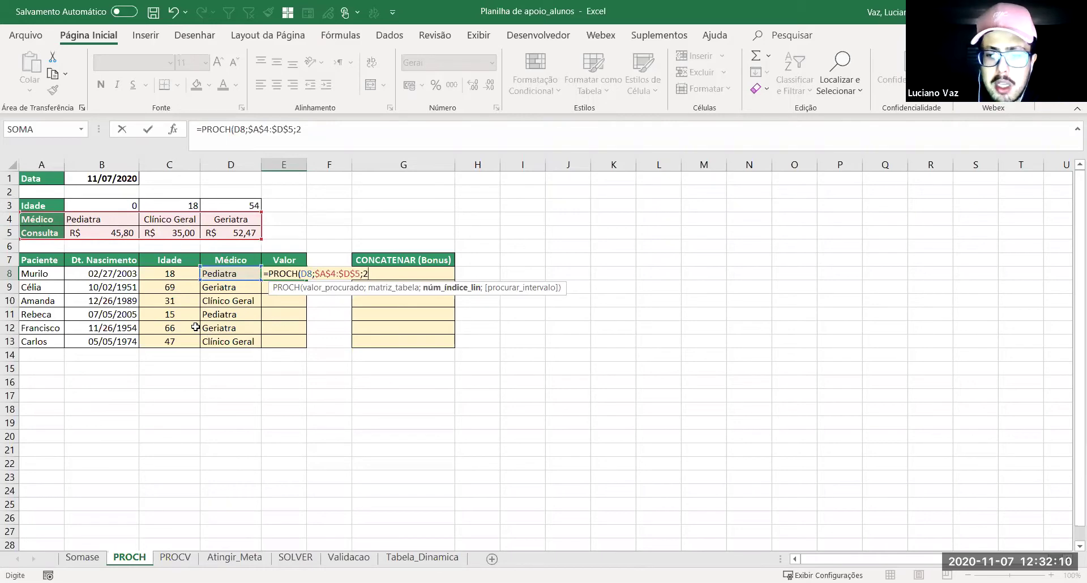
text(;0)
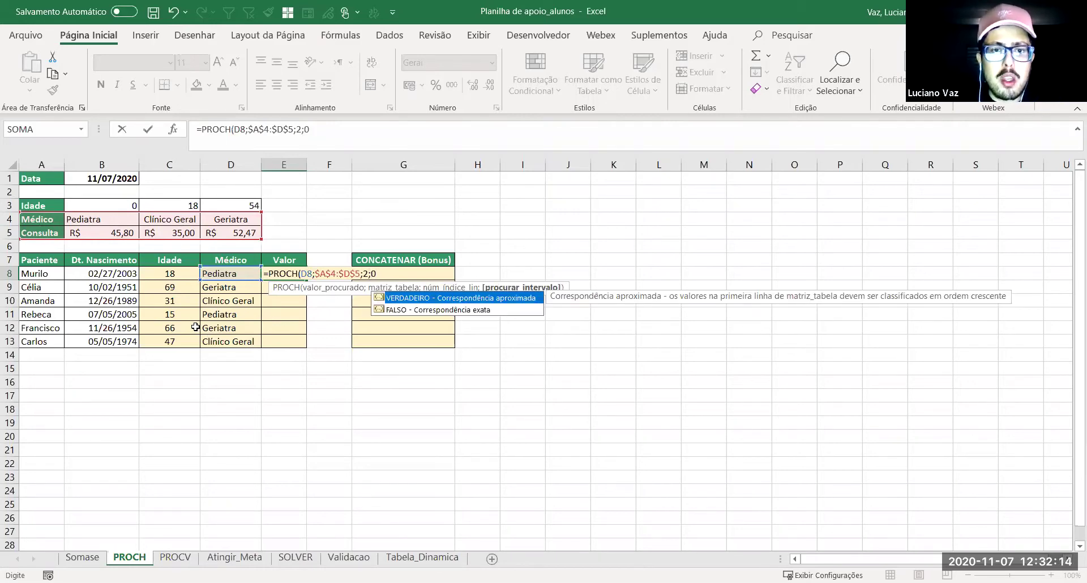
key(BackSpace)
key(Down)
key(Tab)
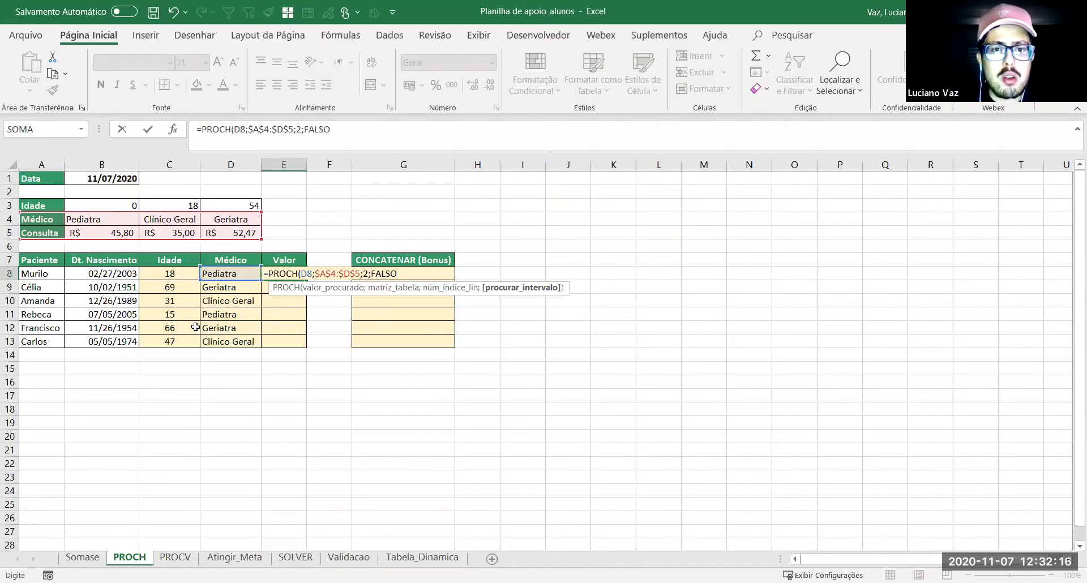
text())
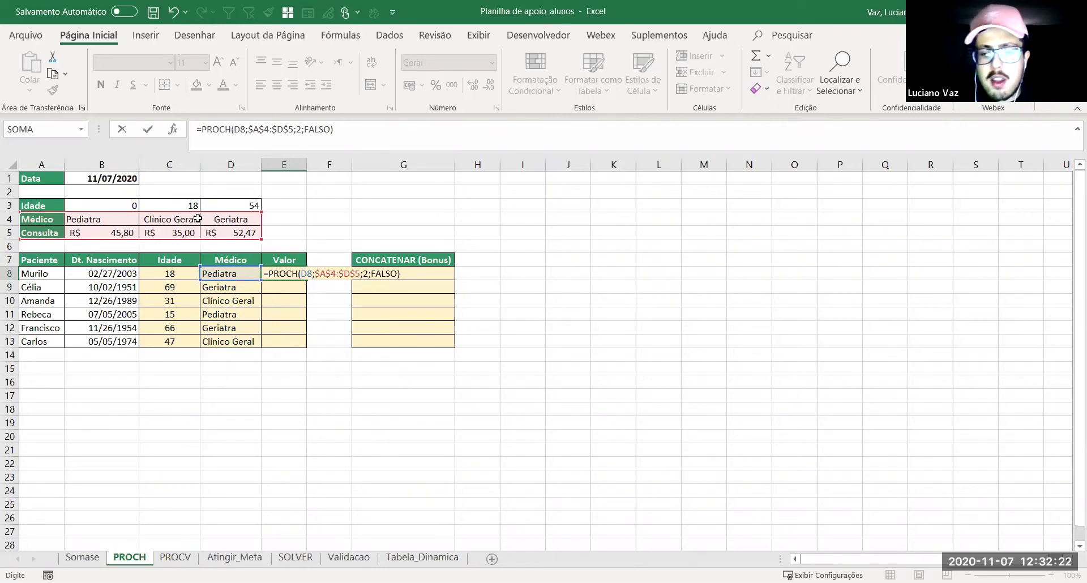
key(ctrl+Return)
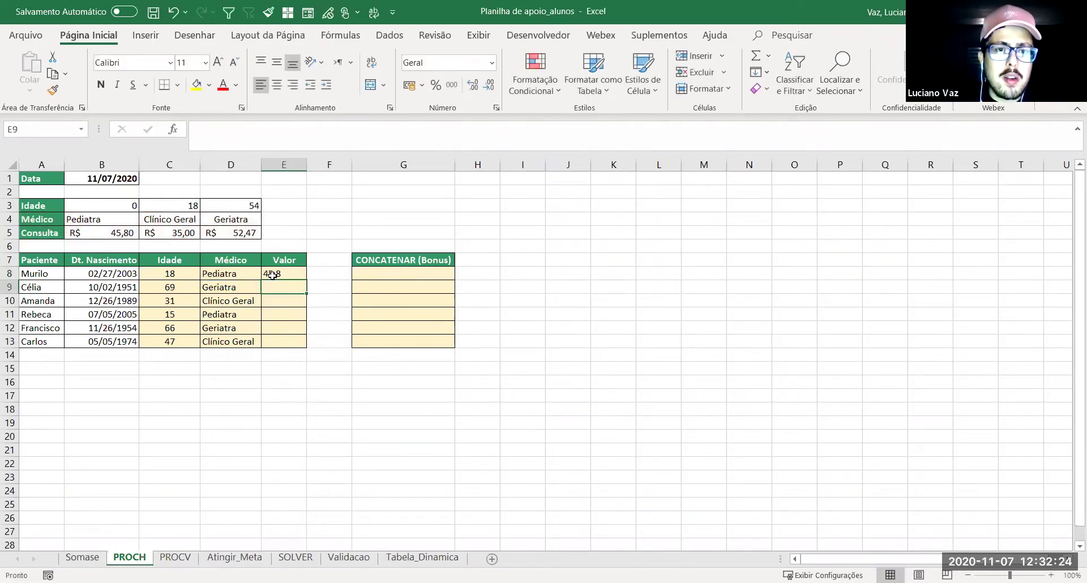
Step: Fill the Valor formula from E8 down to E13 and check its results against the Consulta row
double_click(306, 280)
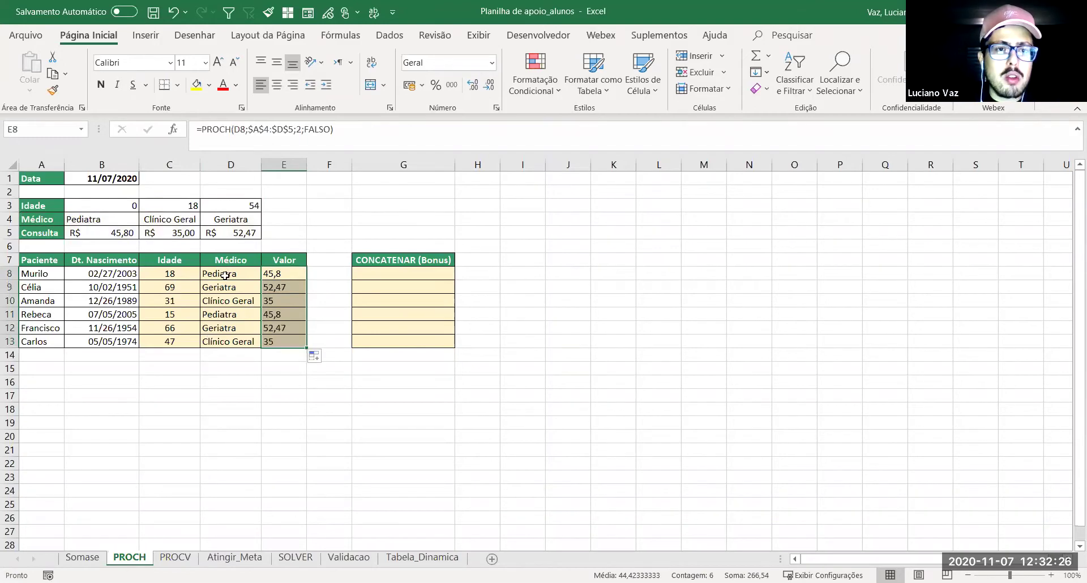
click(82, 233)
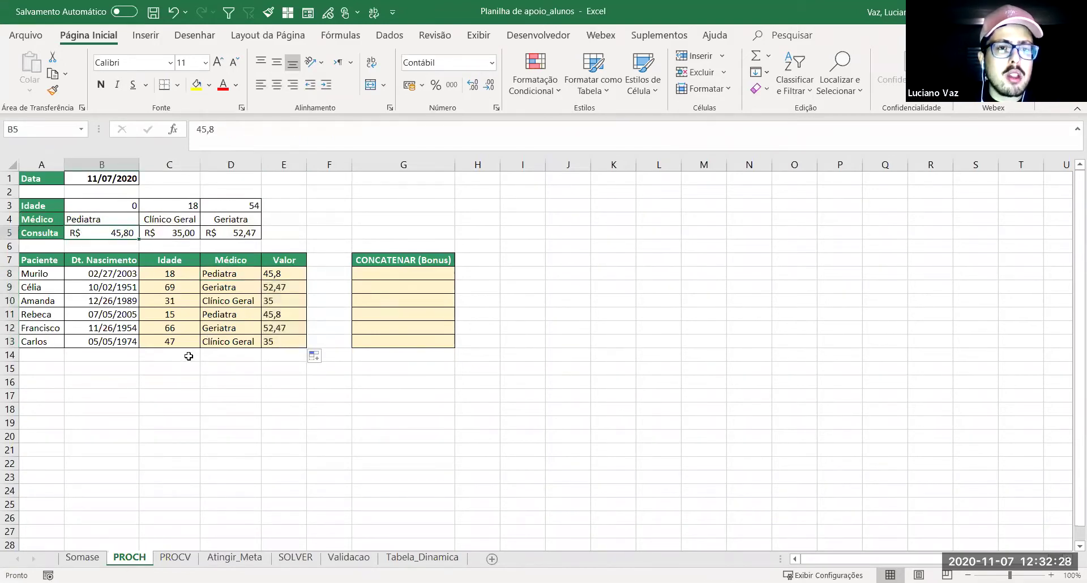
click(238, 285)
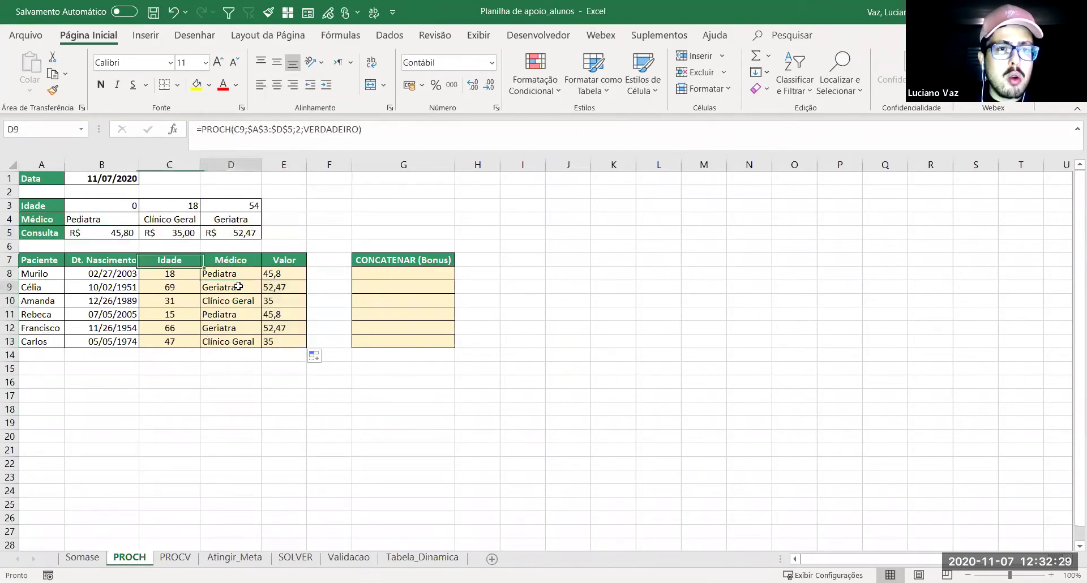
click(233, 232)
click(294, 285)
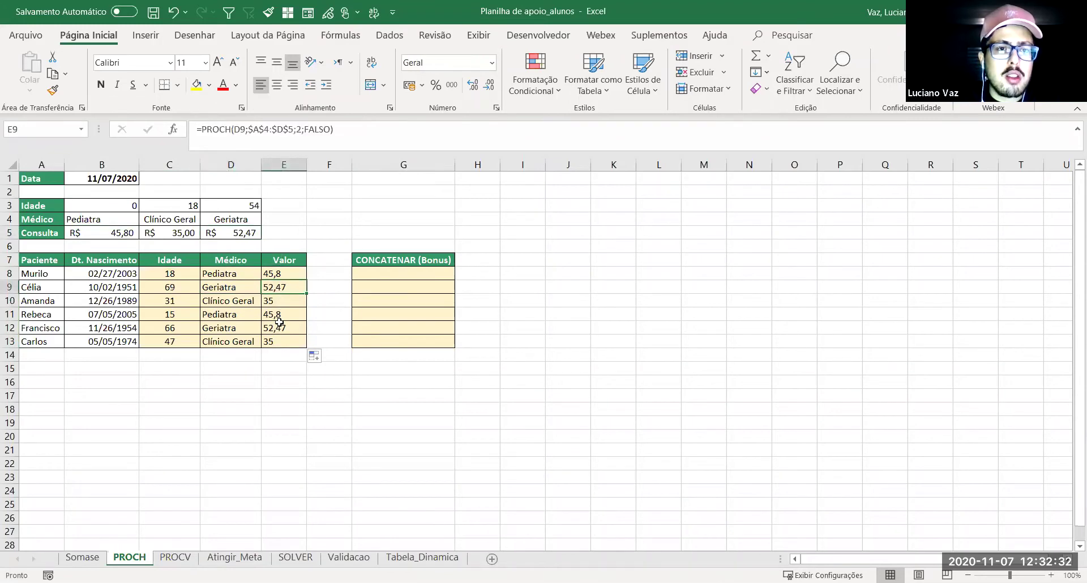
Step: Format the Valor cells E8:E13 in the Contábil format with the R$ symbol
drag(291, 270, 283, 340)
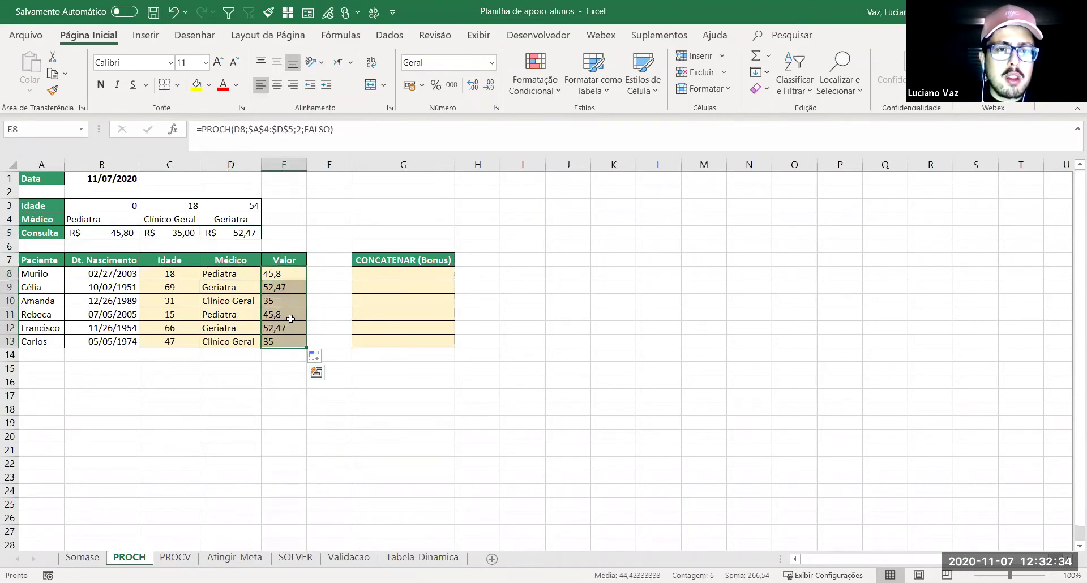
click(423, 86)
click(476, 107)
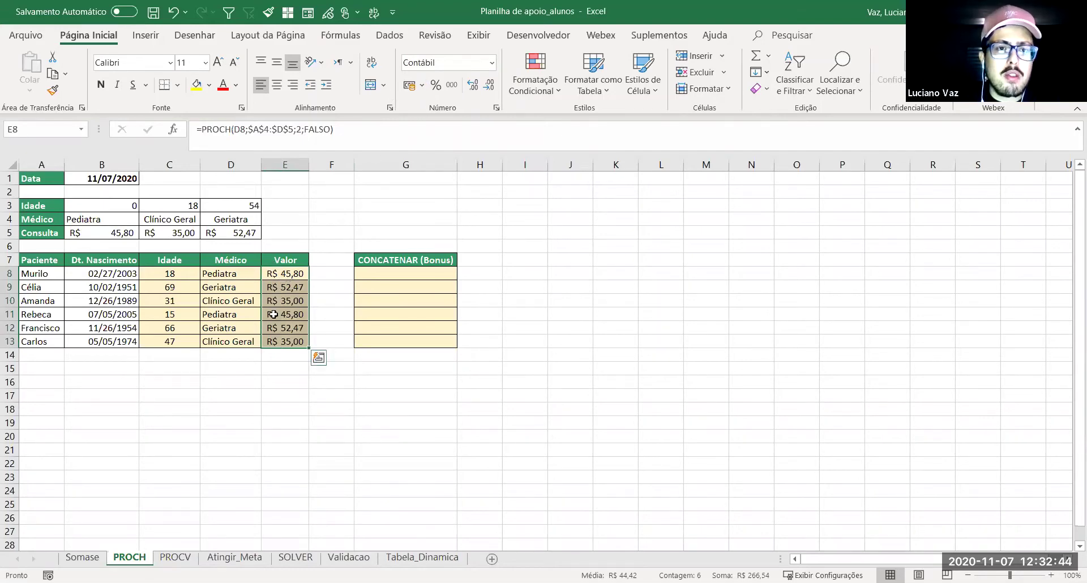
click(276, 351)
click(389, 275)
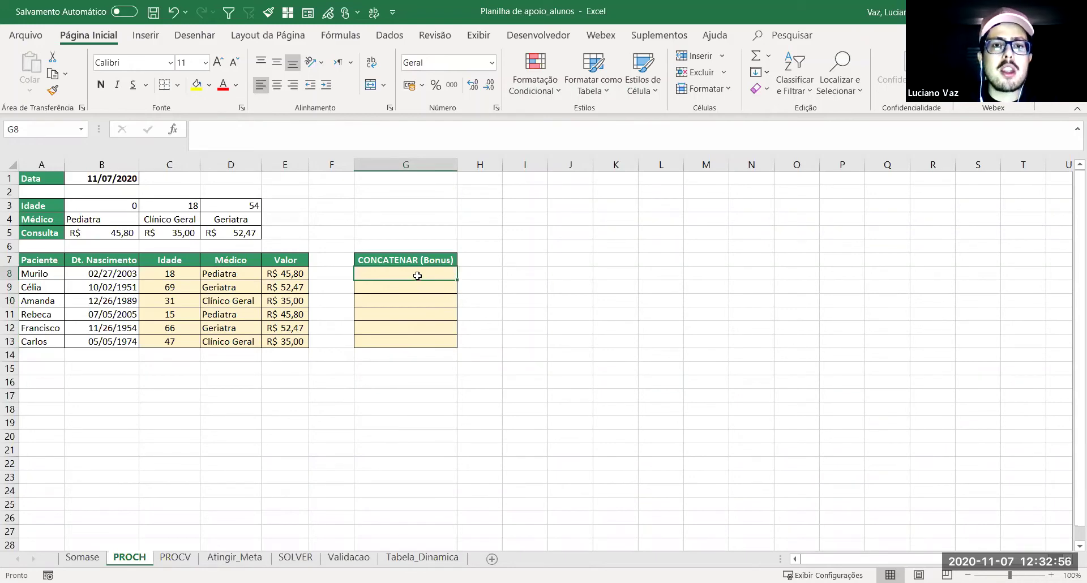
text(=)
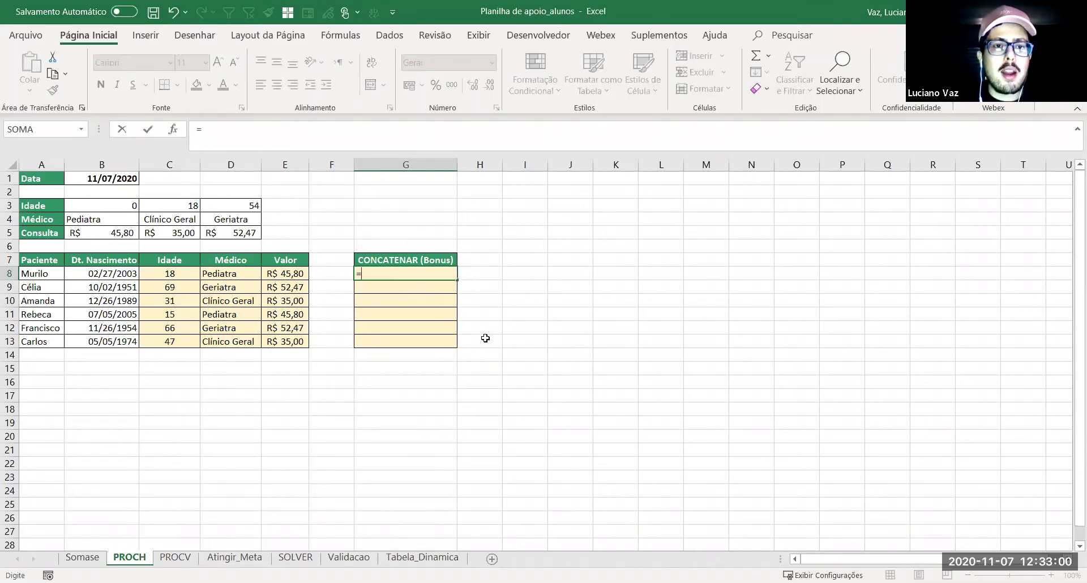
key(Escape)
click(242, 284)
click(164, 277)
click(99, 274)
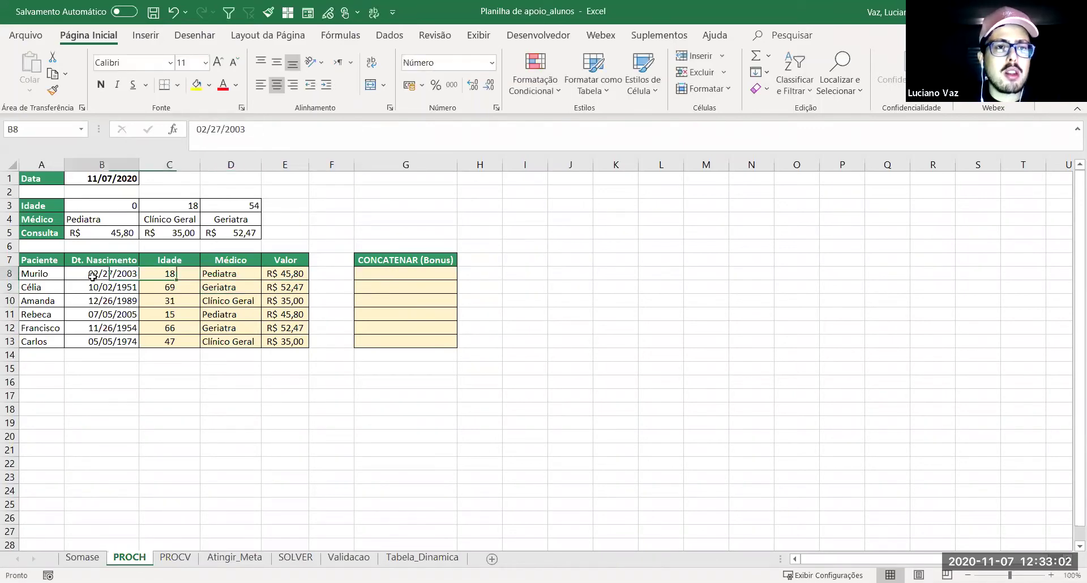
click(39, 274)
click(169, 274)
click(230, 274)
click(408, 273)
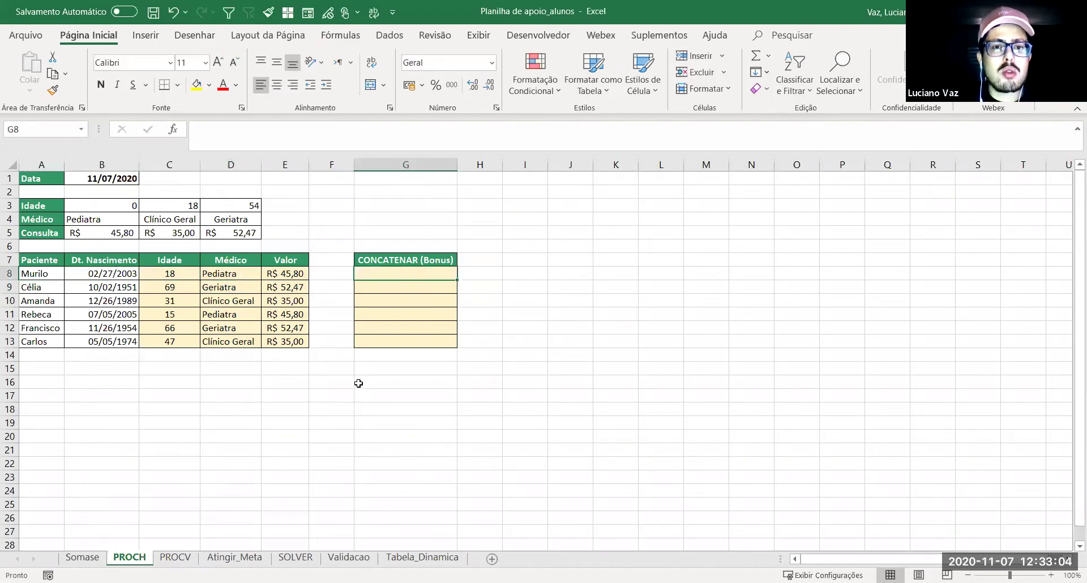
text(=)
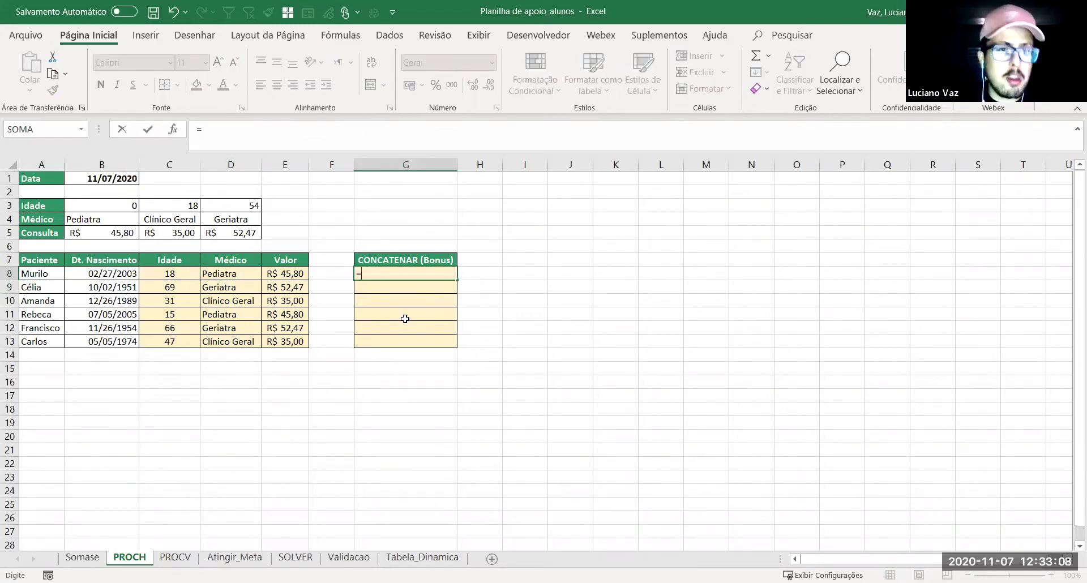
text(c)
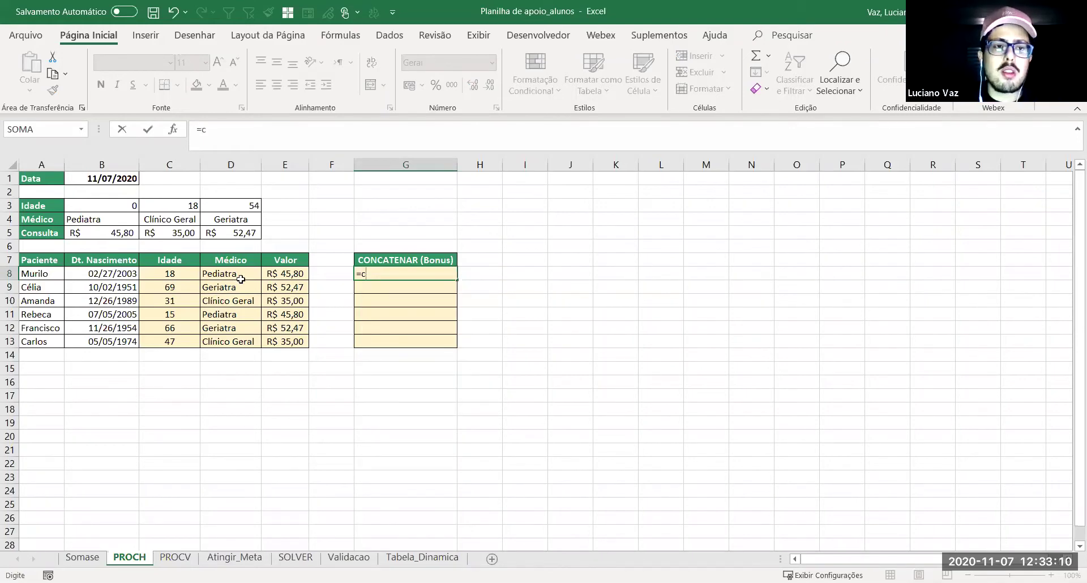
key(Return)
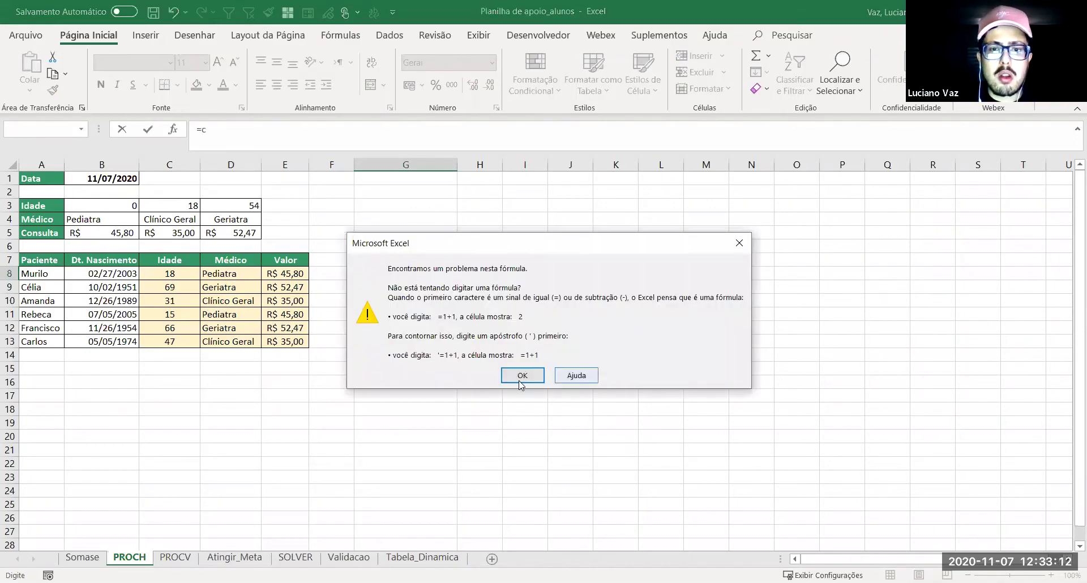
key(Return)
key(Escape)
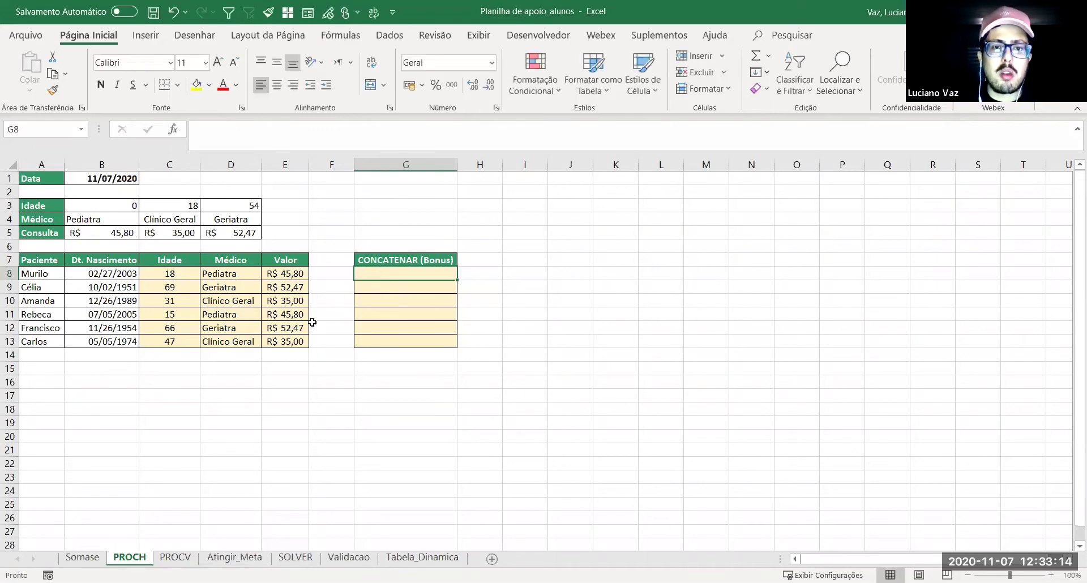
click(270, 287)
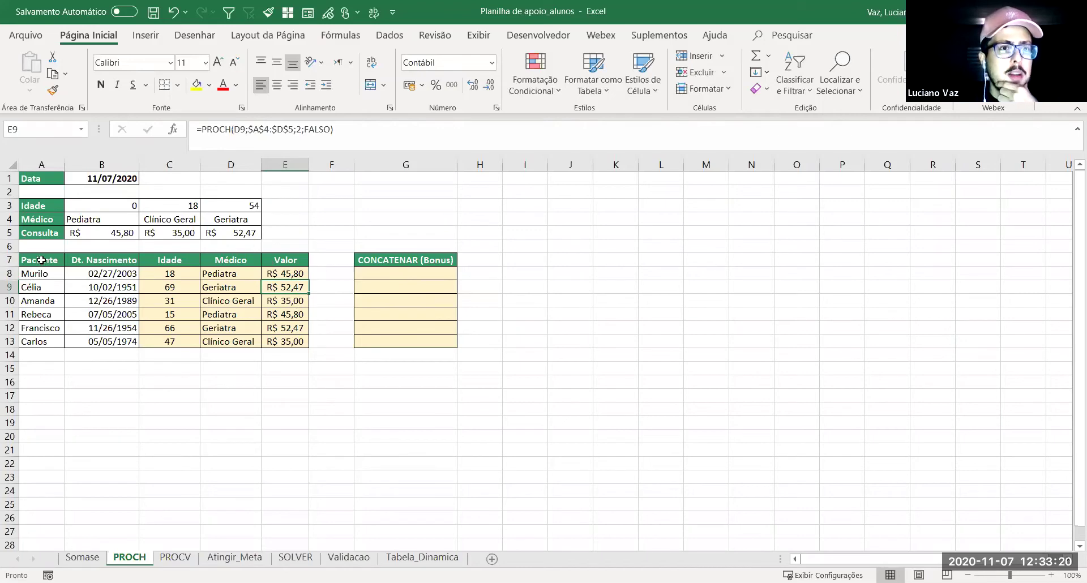
drag(41, 262, 19, 354)
drag(160, 261, 170, 341)
Step: Begin a CONCATENAR formula in G8, the first cell of the CONCATENAR (Bonus) column
click(384, 274)
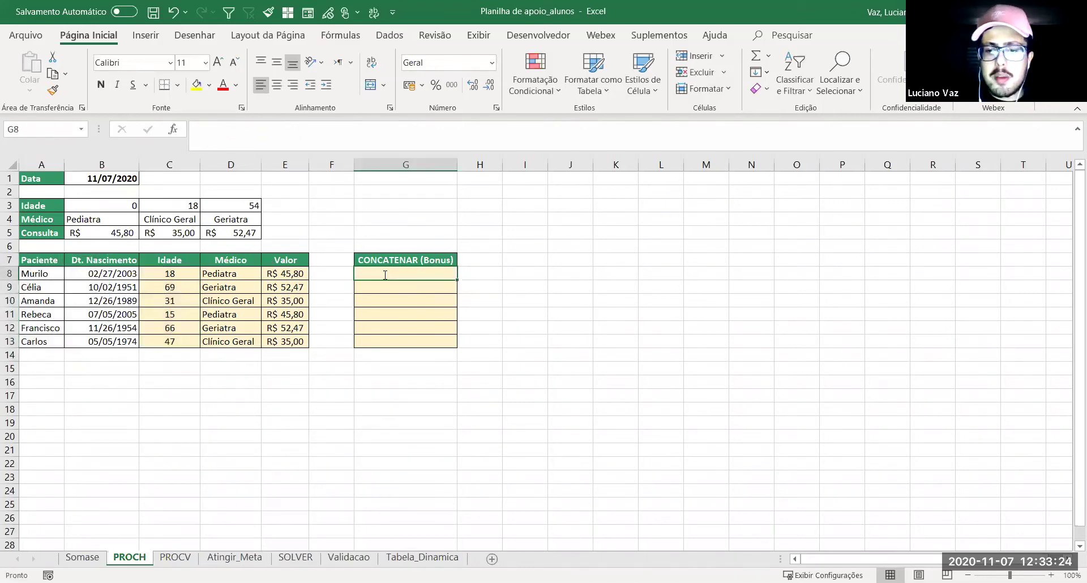
text(`=)
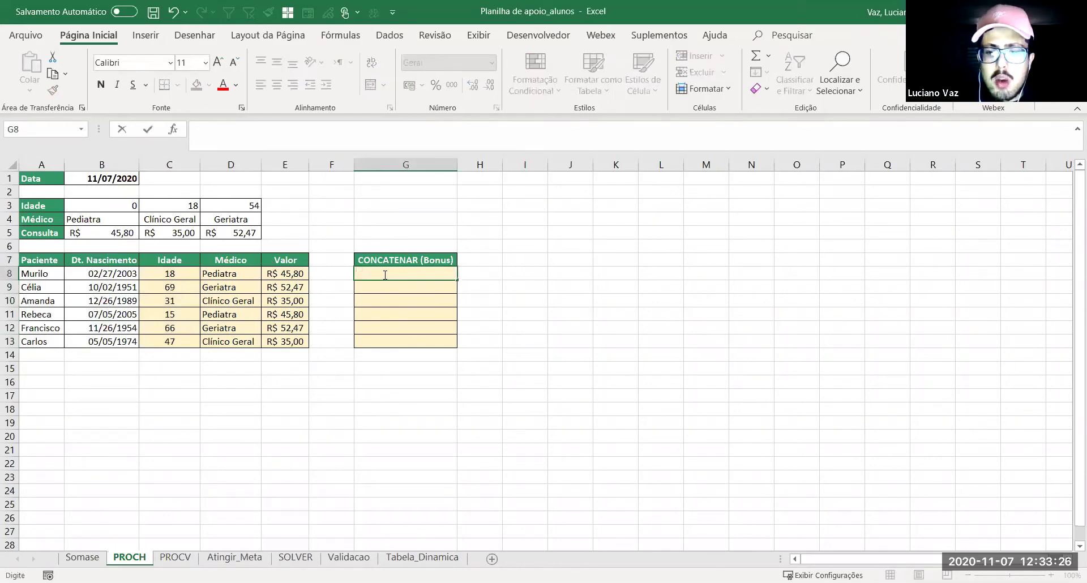
text(=)
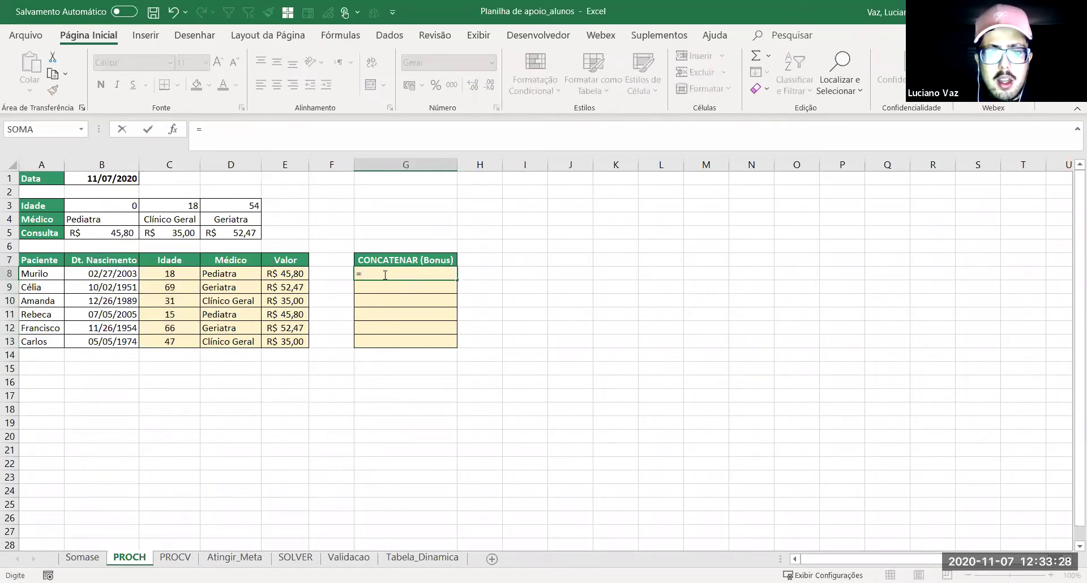
text(con)
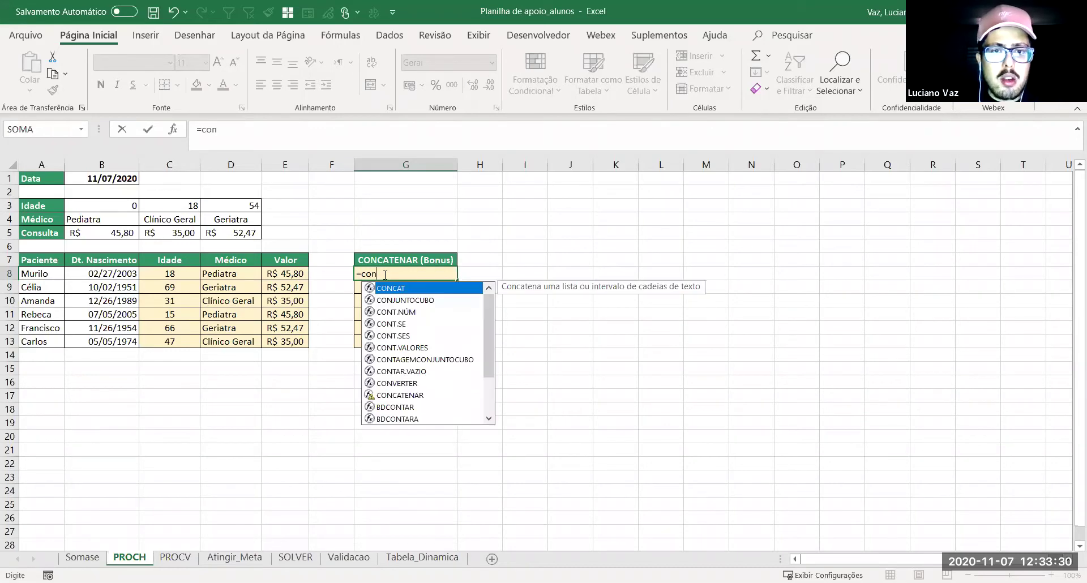
key(Down)
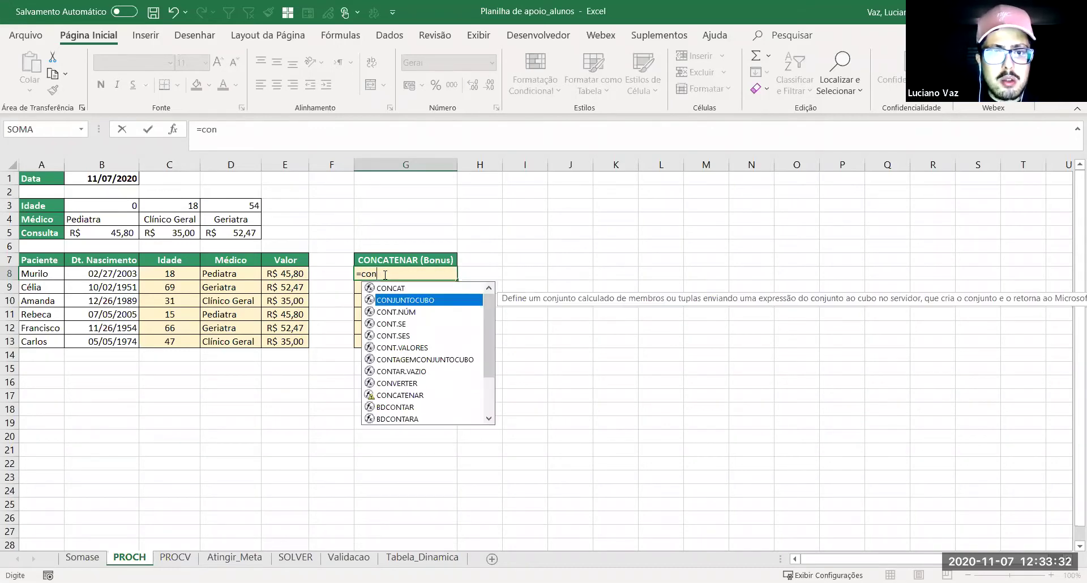
key(Down)
key(Down)
key(Down)
key(Down)
key(Down)
key(Down)
key(Down)
key(Down)
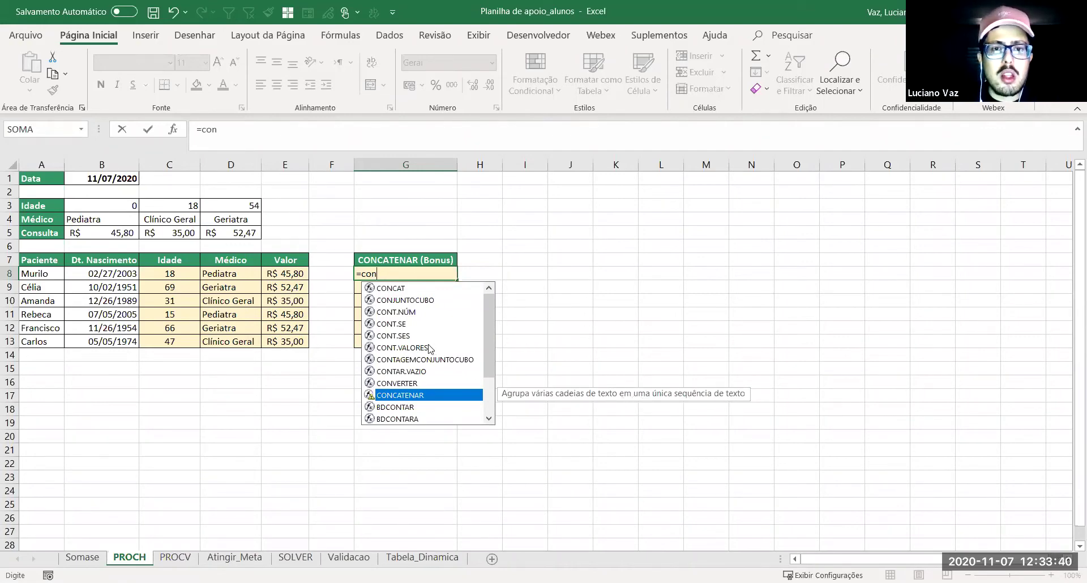
key(Tab)
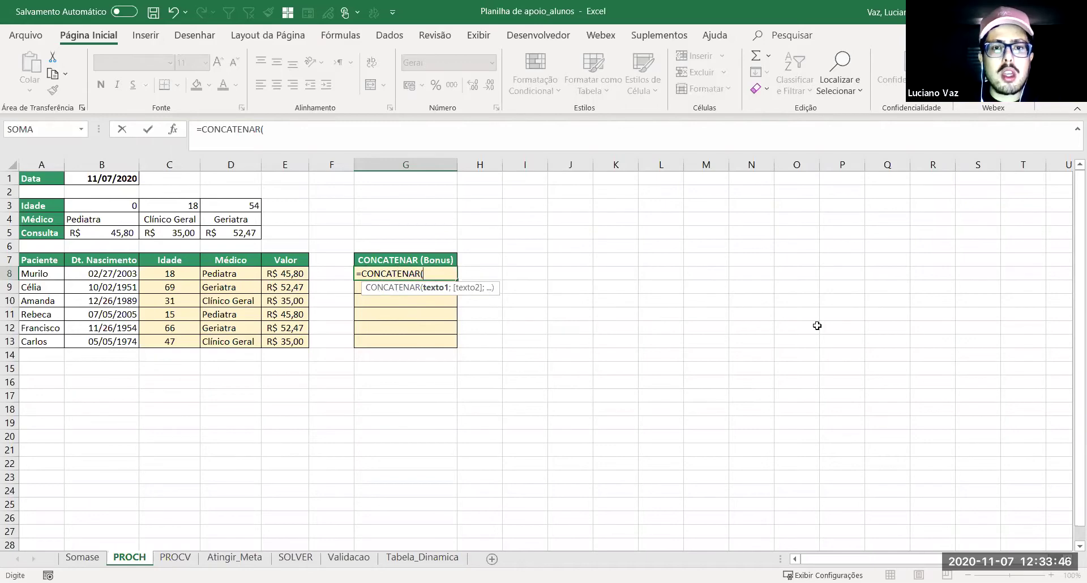
Step: Complete the G8 formula by joining the patient's name in A8 with the age in C8
click(54, 274)
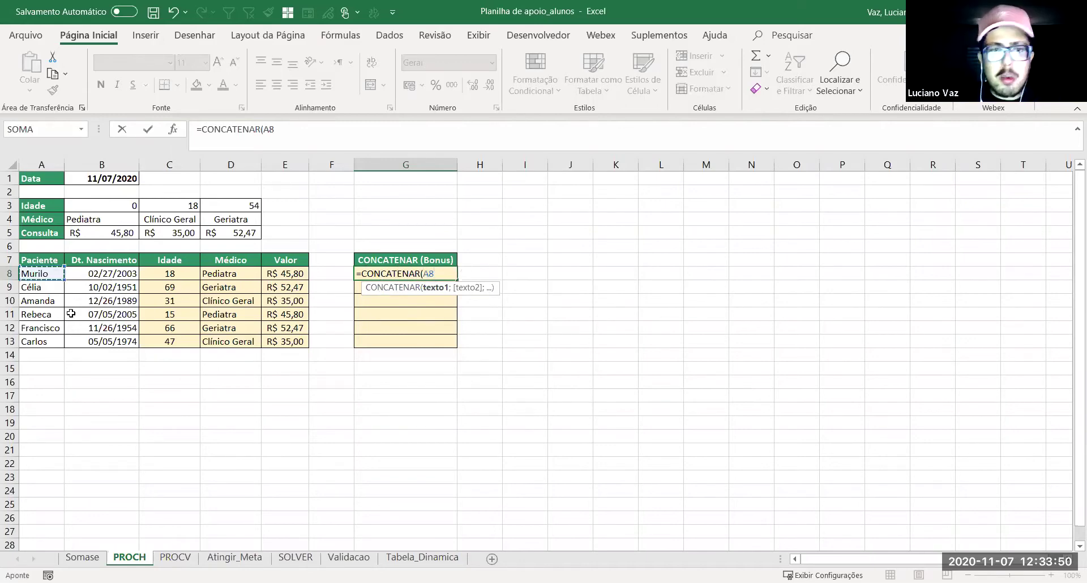
text(;)
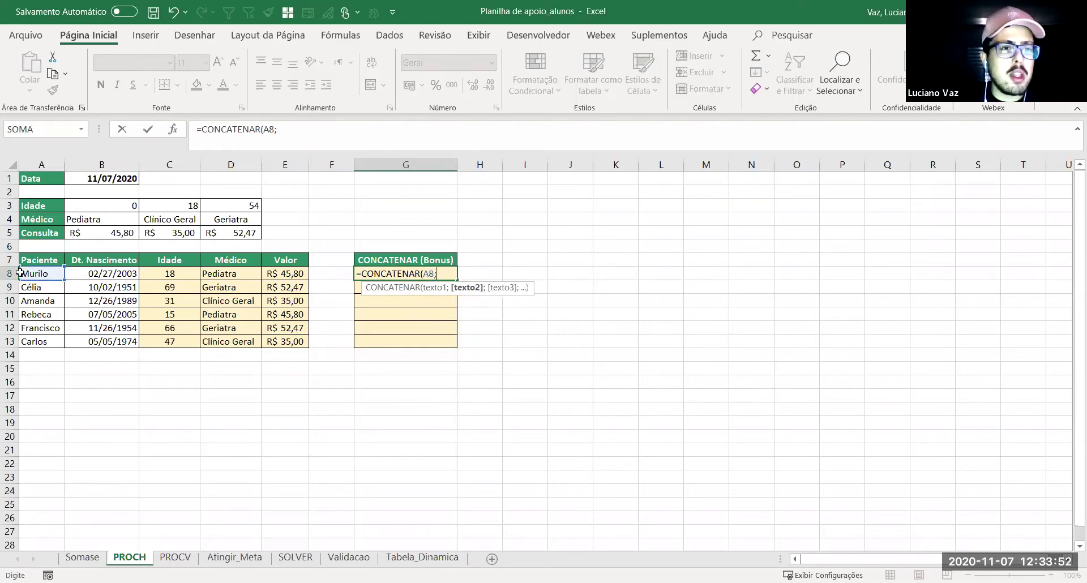
click(180, 277)
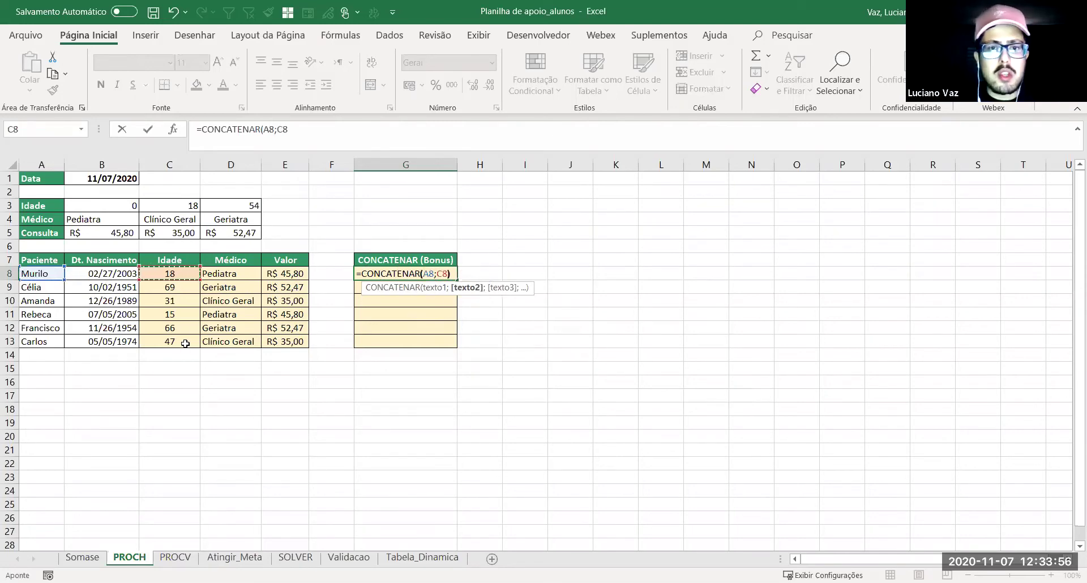
text())
key(Return)
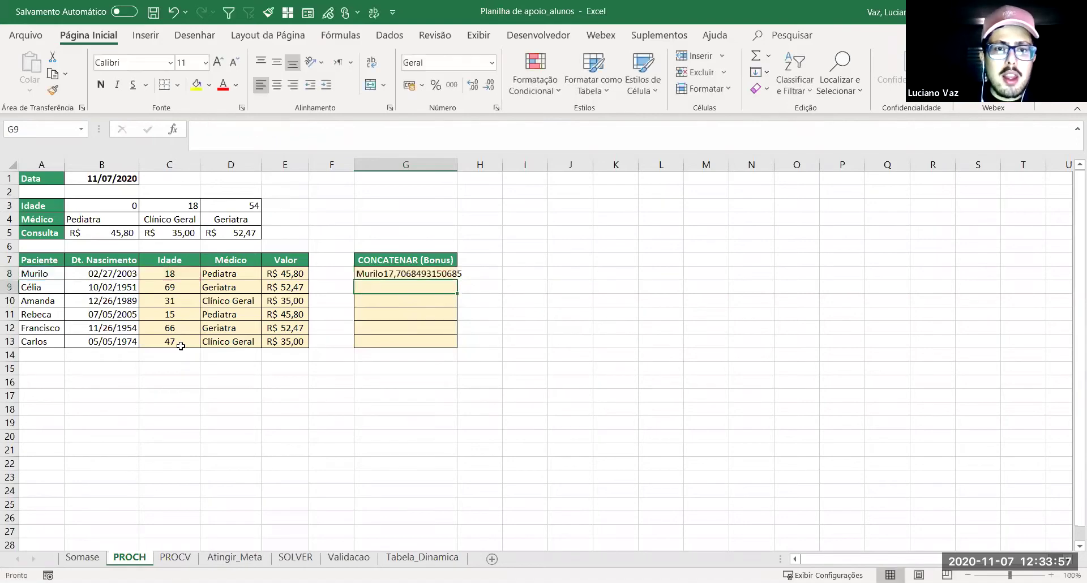
Step: Insert the separator text " - " between A8 and C8 in the G8 CONCATENAR formula
click(377, 274)
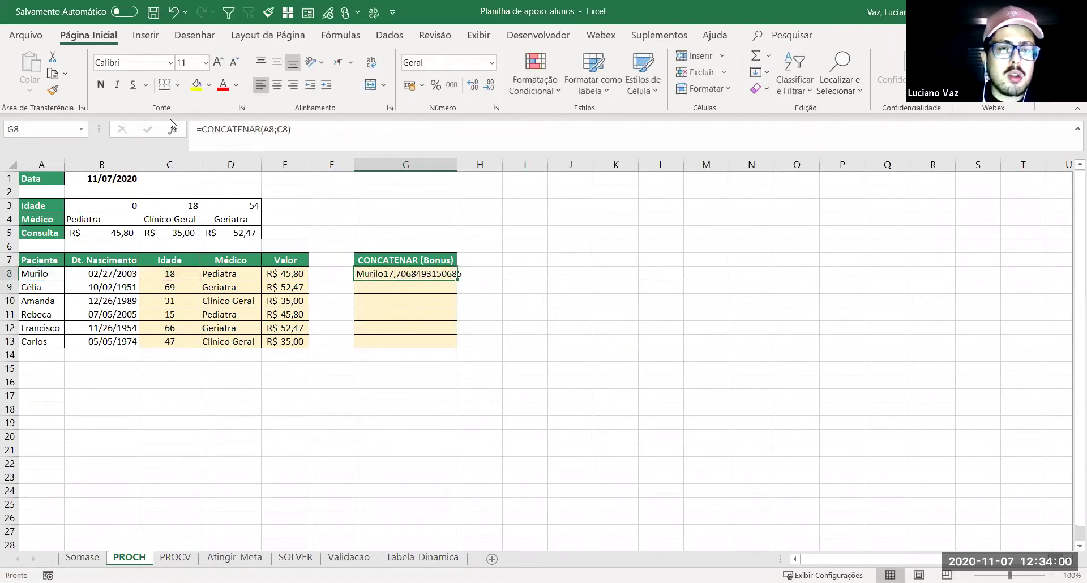
click(279, 130)
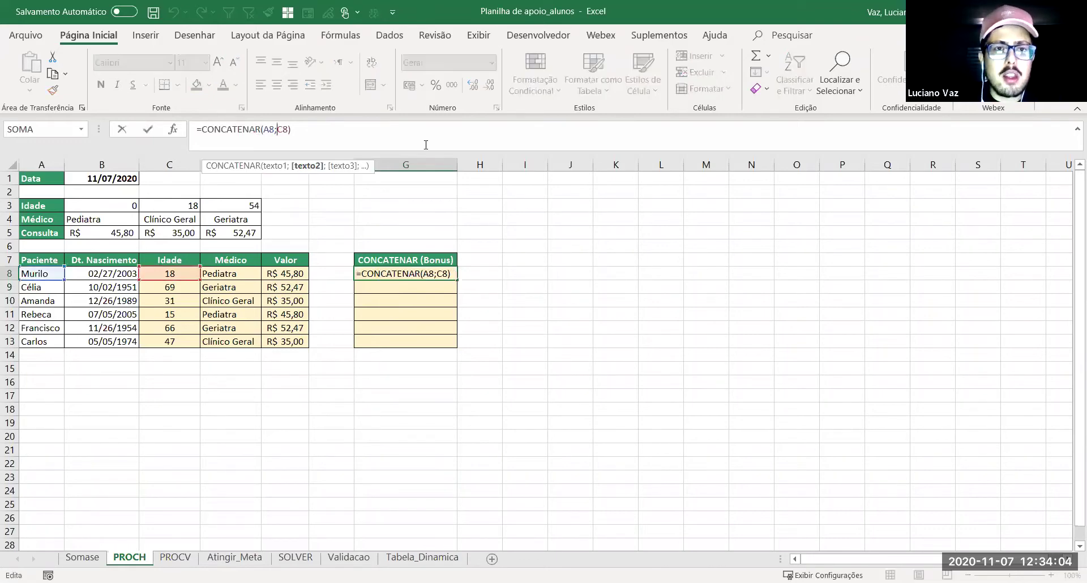
text(;)
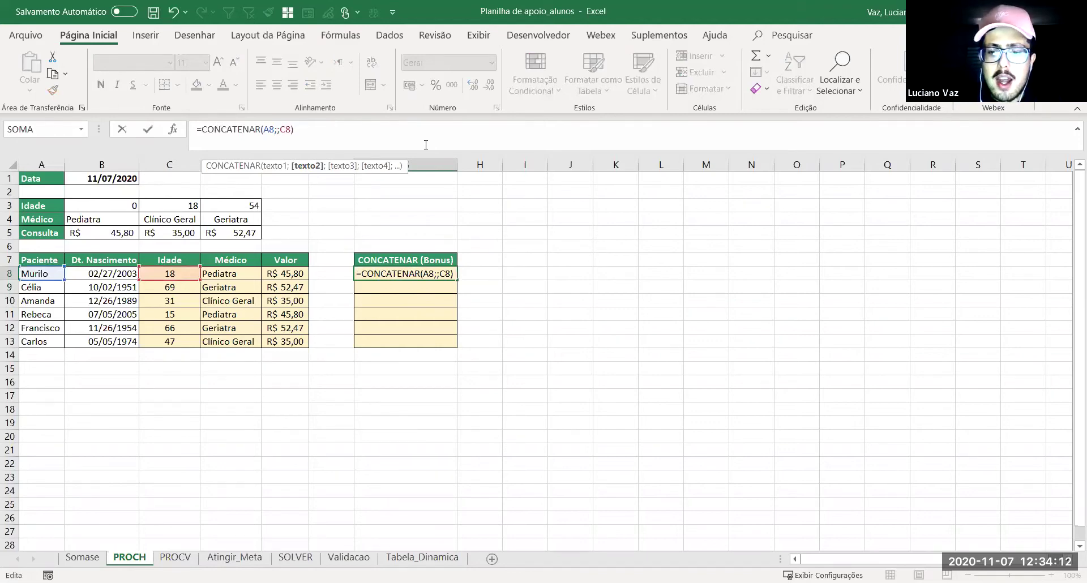
text("-")
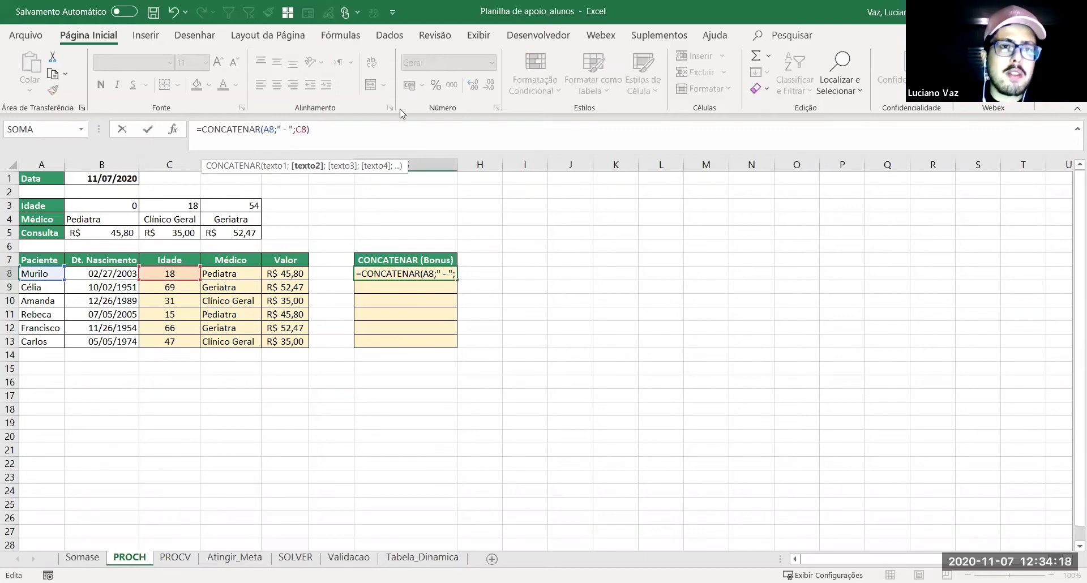
Step: Confirm the G8 CONCATENAR formula, widening column G to fit the joined text, and fill it down to G13
key(Left)
key(Left)
key(Left)
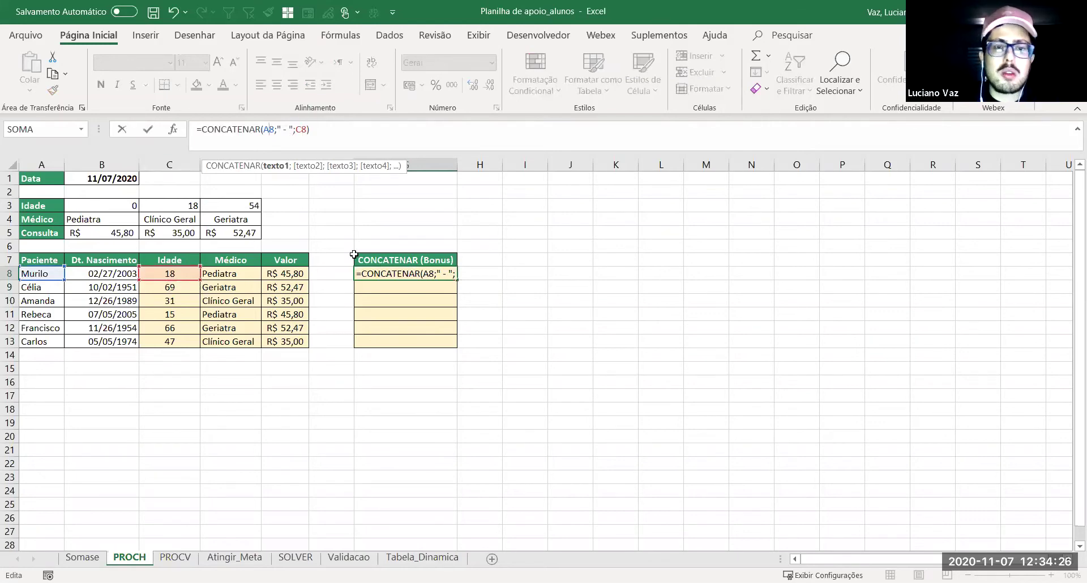
key(Return)
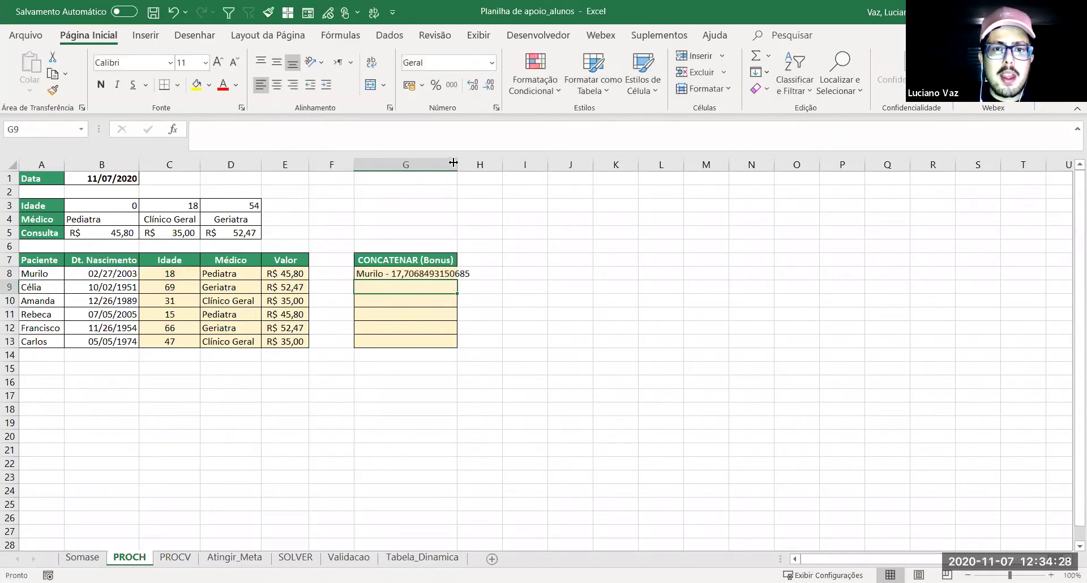
drag(454, 163, 471, 164)
click(469, 276)
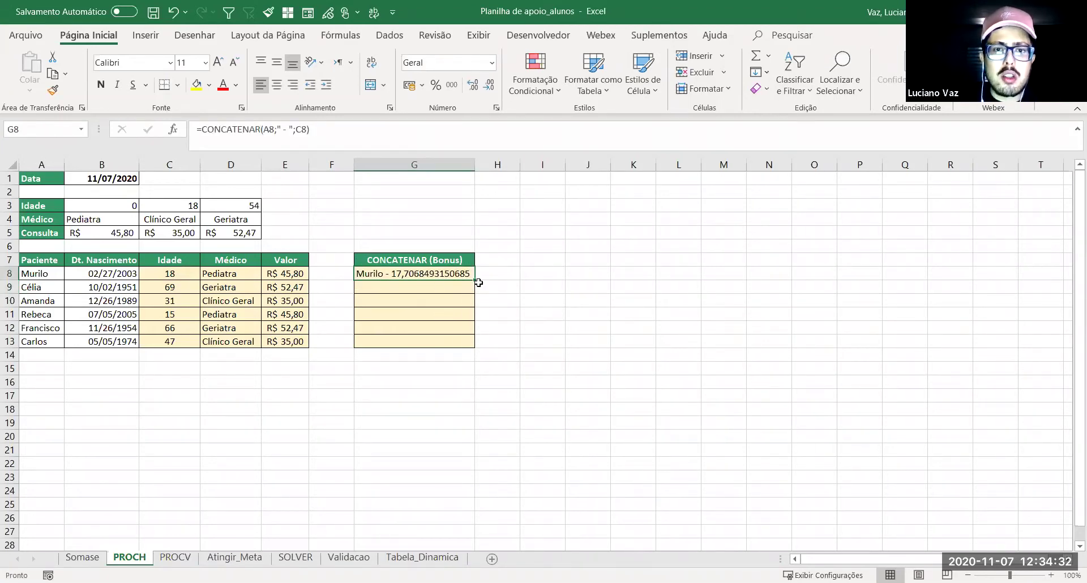
drag(476, 279, 470, 346)
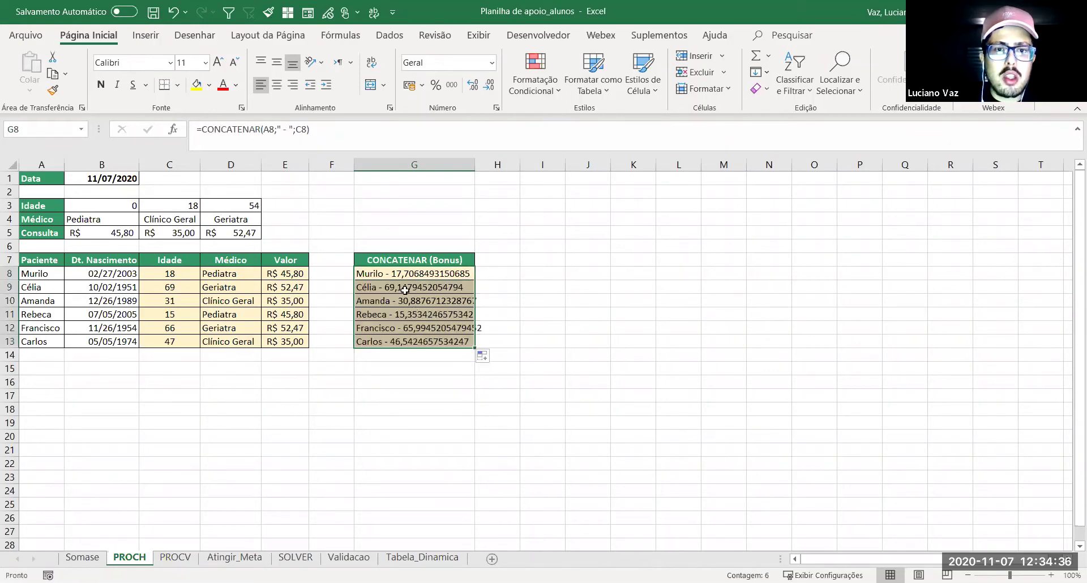
Step: Show the age in C8 with three decimal places and return it to no decimals
click(174, 274)
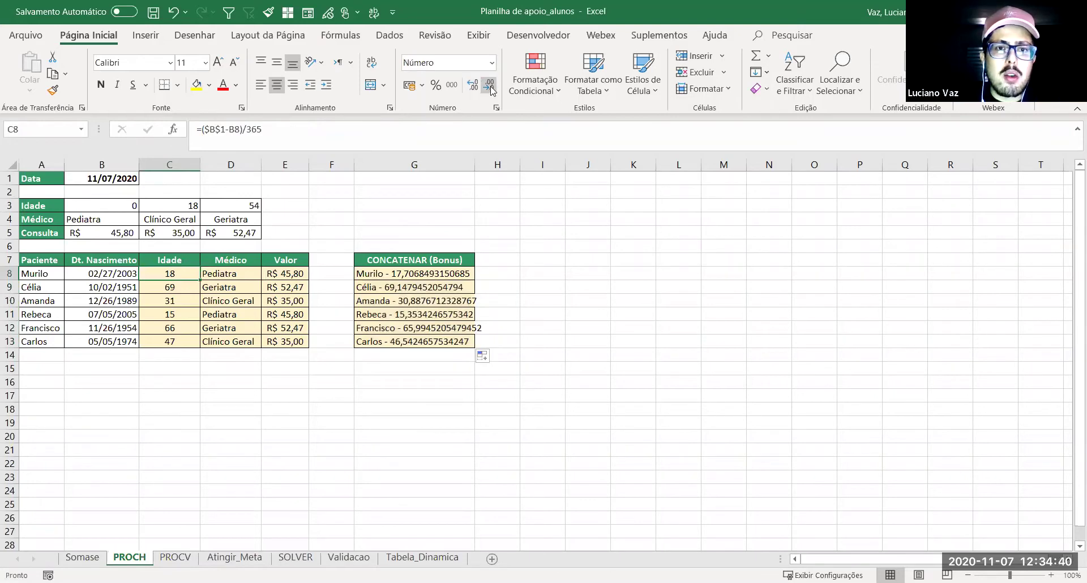
click(473, 85)
click(473, 85)
click(473, 85)
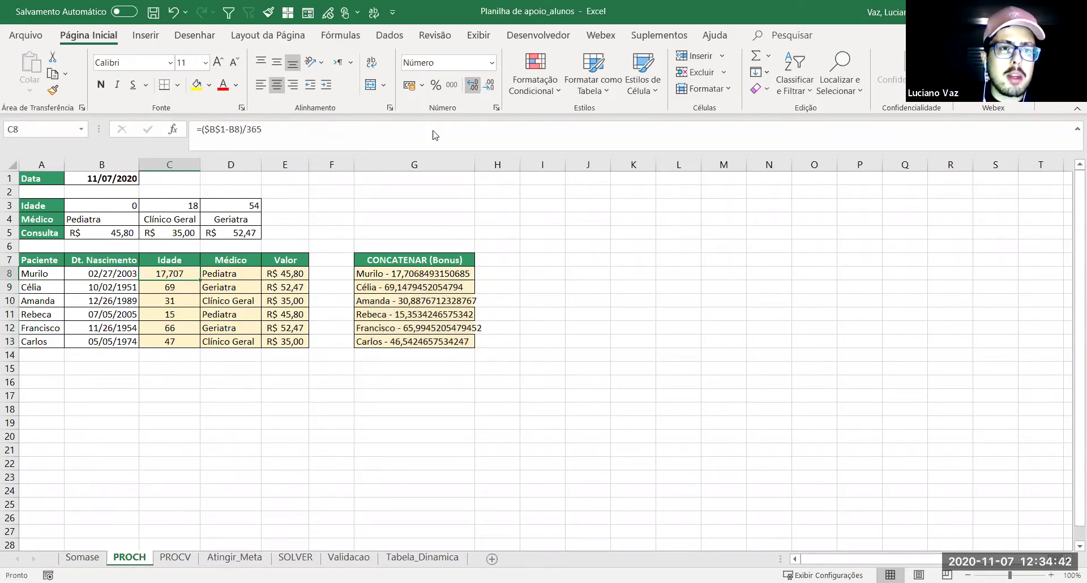
click(490, 87)
click(491, 87)
click(490, 86)
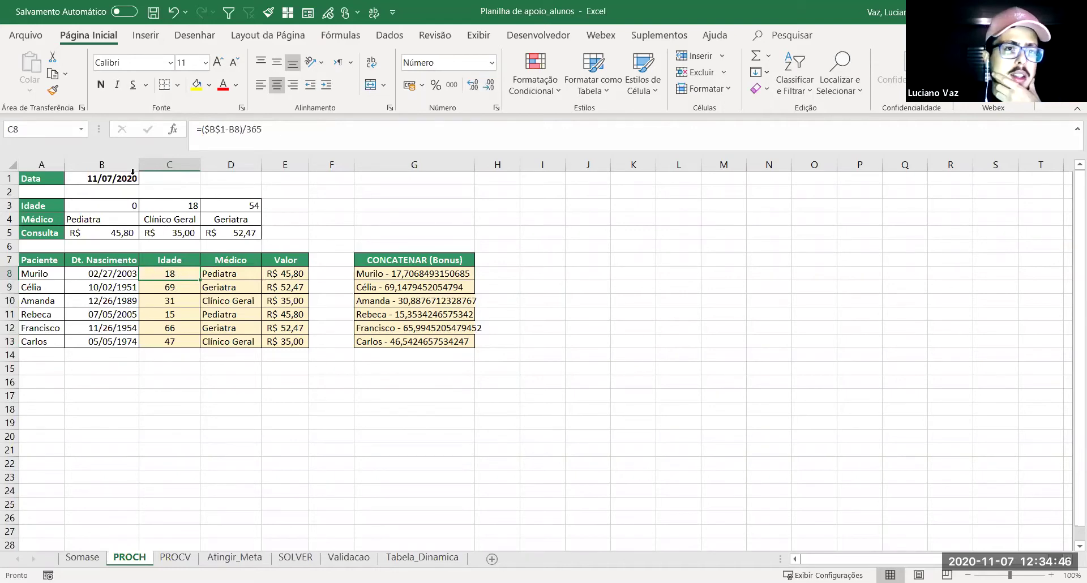
Step: Examine the age formula in C8, the dates in B1 and B8 it depends on, and the joined results in G8:G13
click(109, 276)
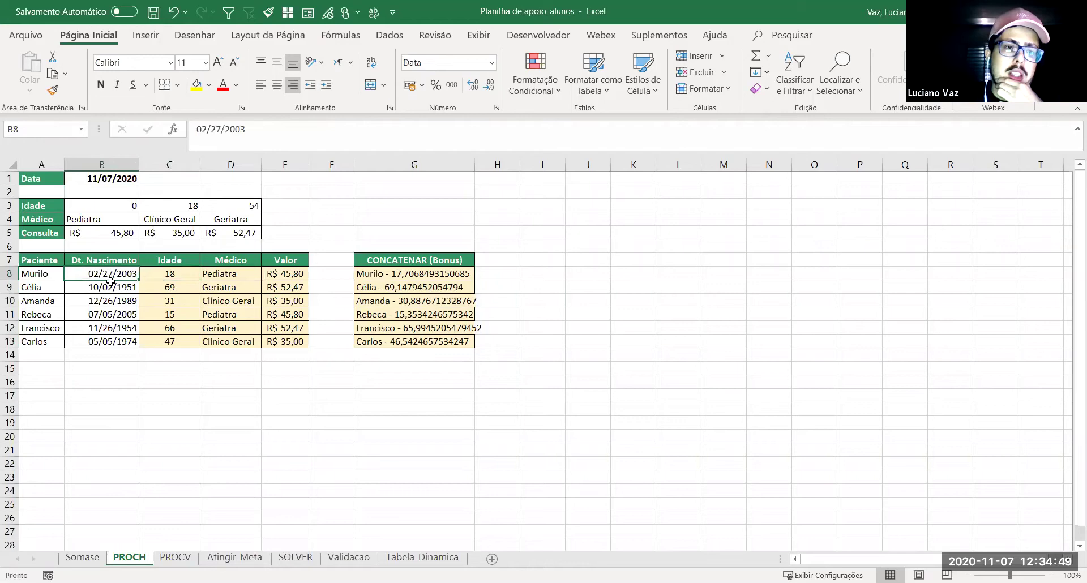
click(93, 180)
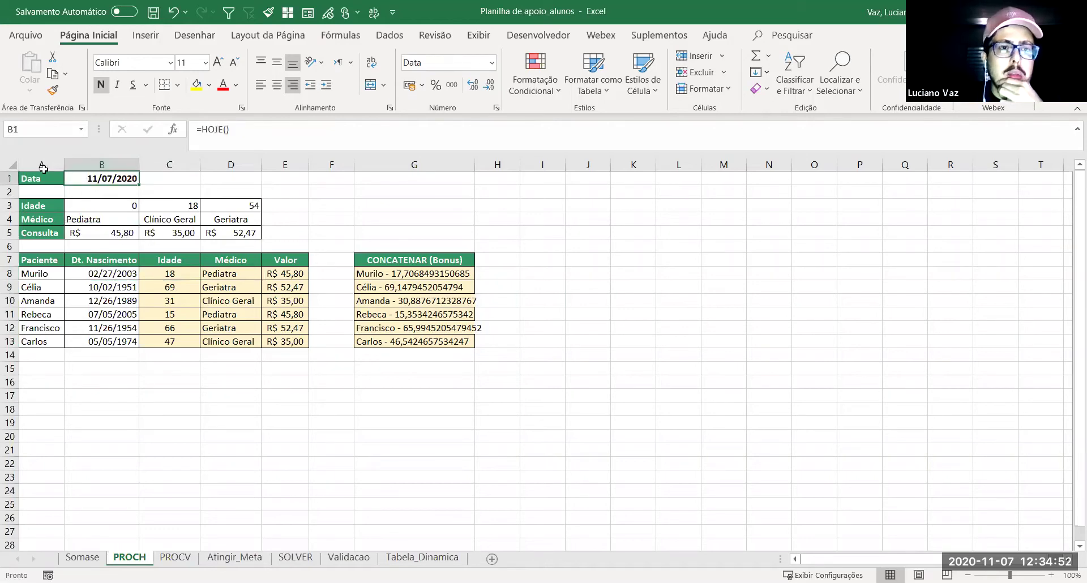
drag(176, 273, 169, 341)
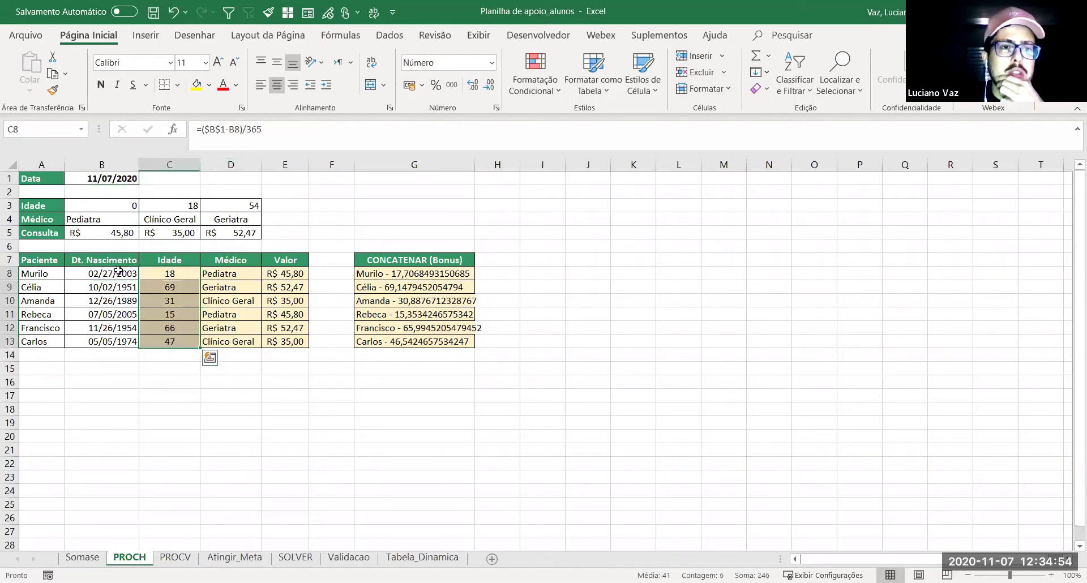
click(139, 271)
click(167, 279)
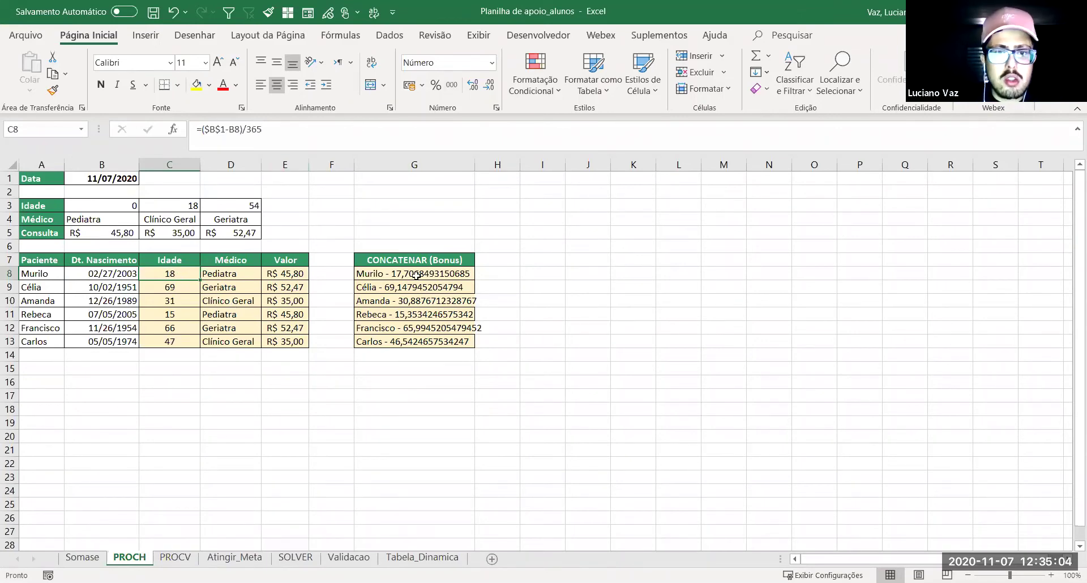
drag(416, 275, 416, 341)
click(417, 377)
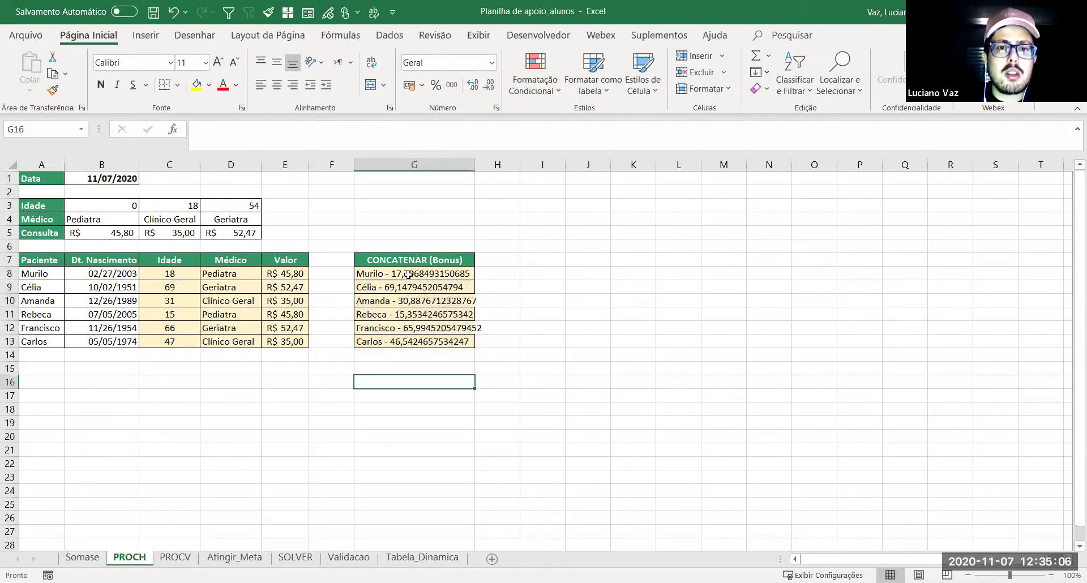
drag(172, 275, 169, 341)
click(165, 275)
click(122, 275)
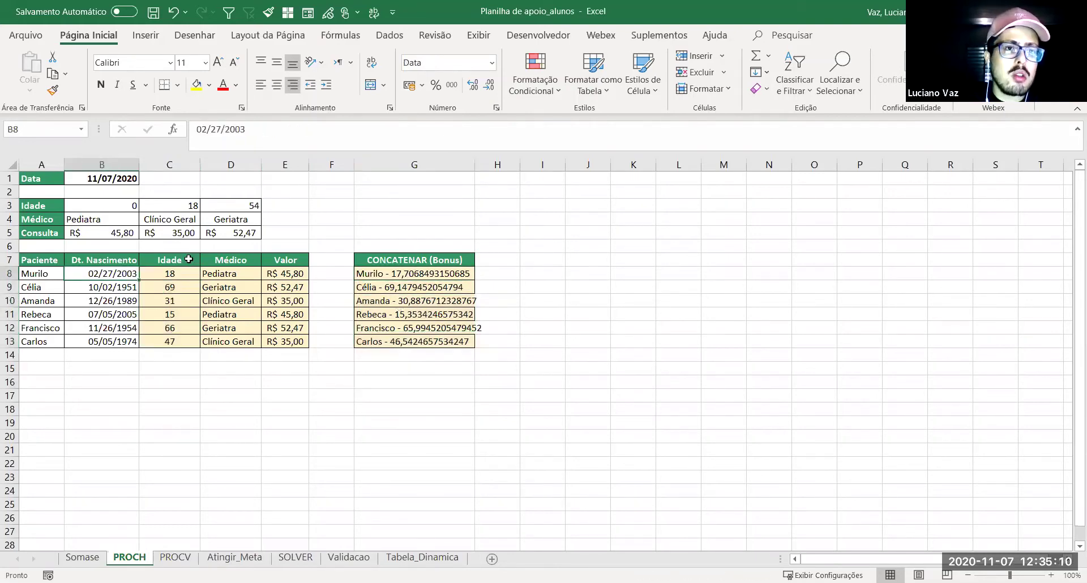
Step: Edit the C8 age formula so the current date $B$1 is wrapped in the ANO function
click(177, 273)
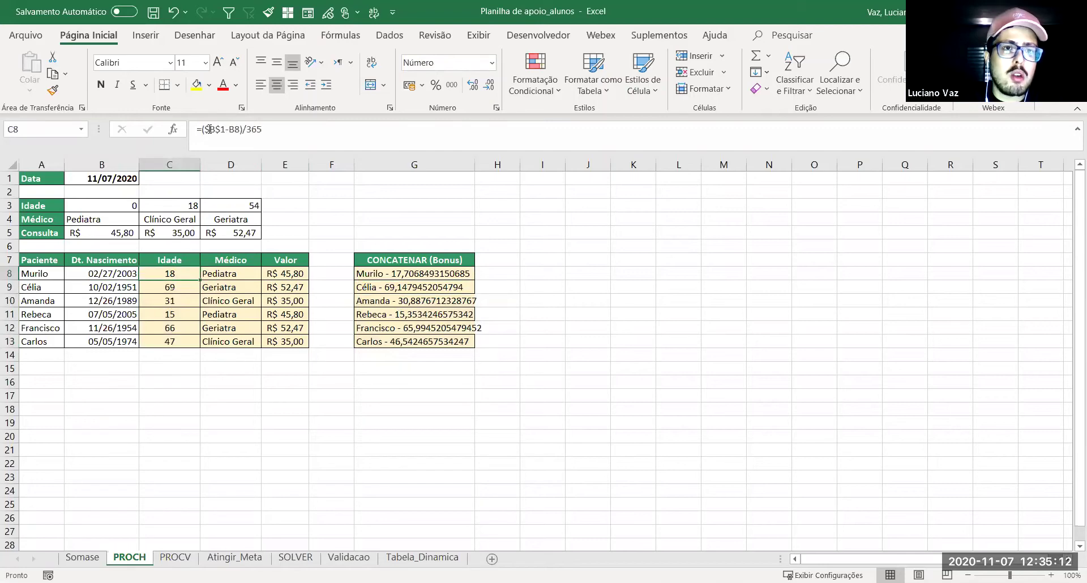
click(364, 130)
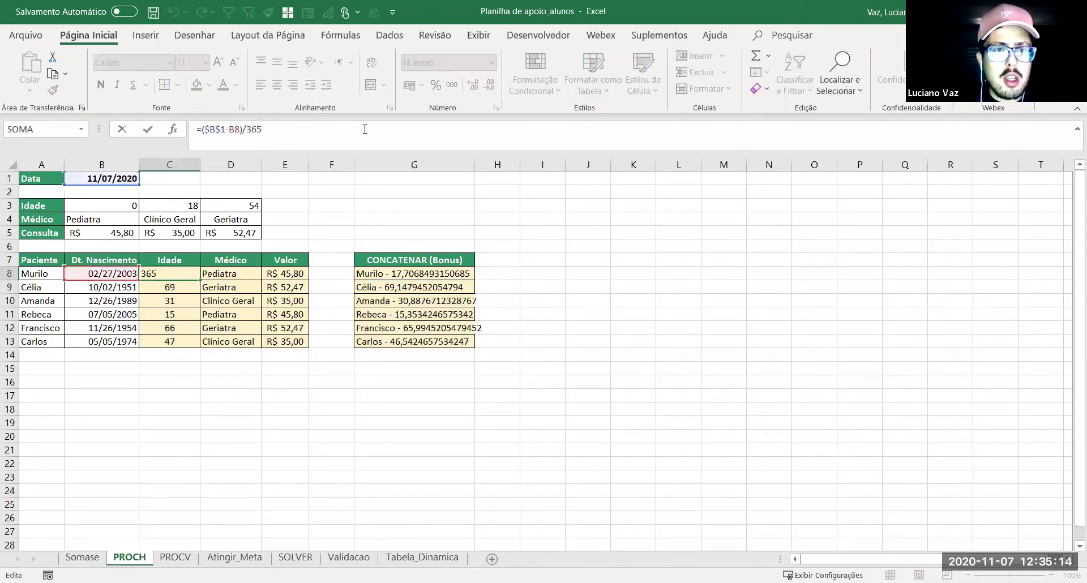
key(BackSpace)
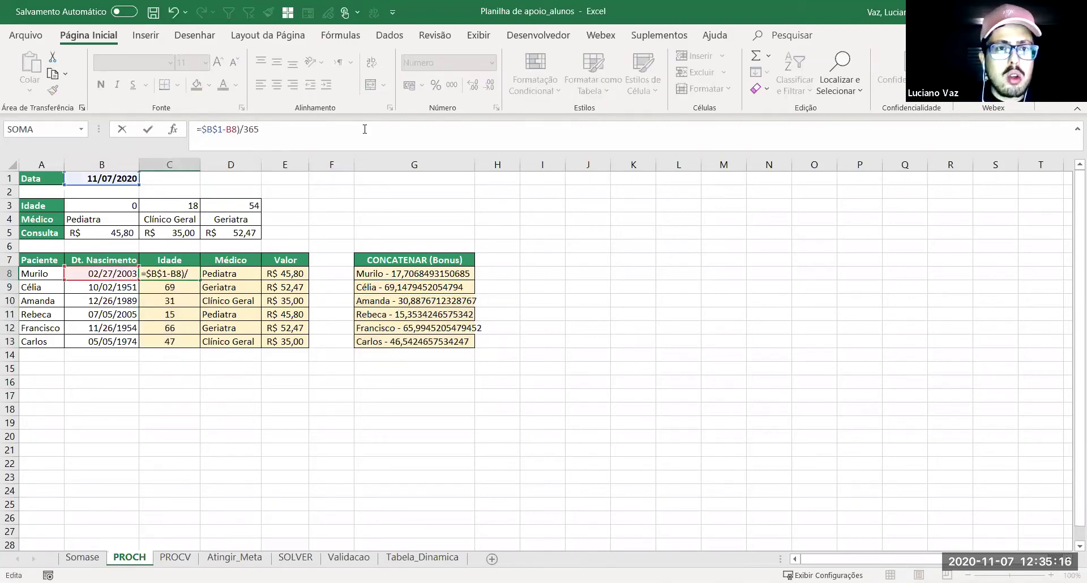
text(ANO()
key(Right)
key(Right)
key(Right)
key(Right)
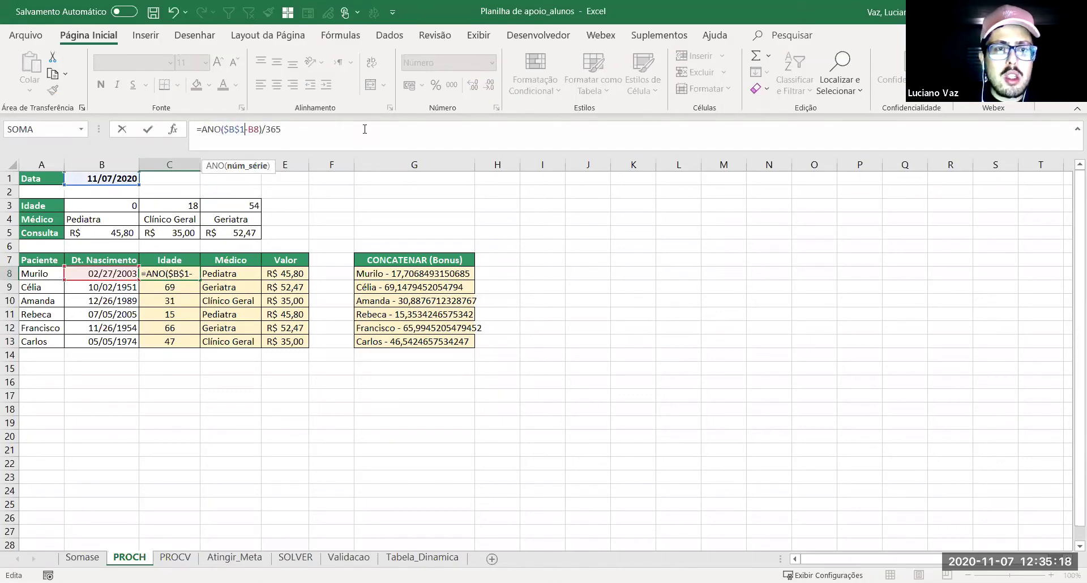
text()-)
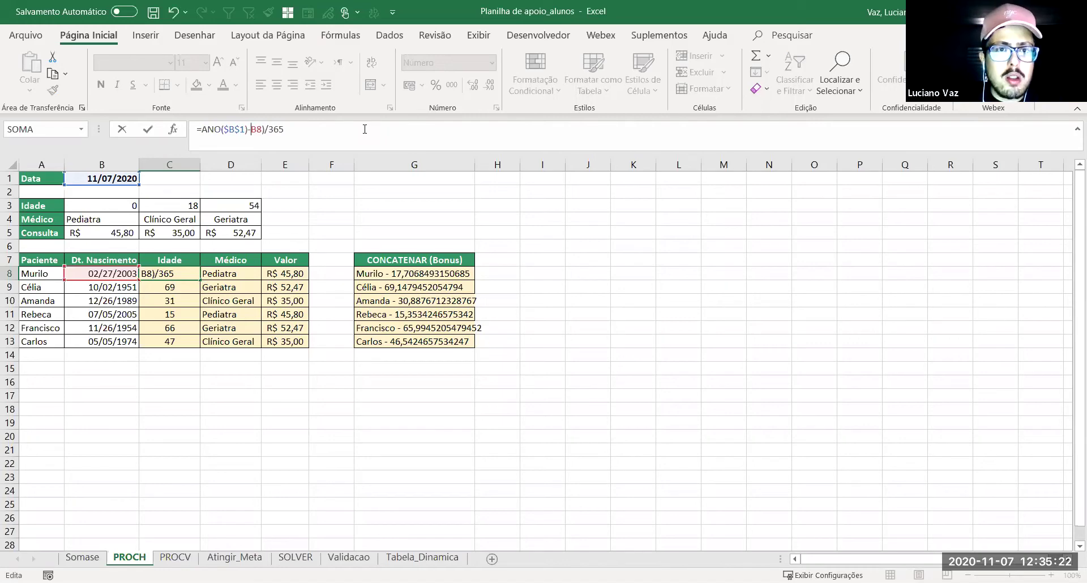
Step: Wrap B8 in ANO and remove the division by 365, making the C8 formula =ANO($B$1)-ANO(B8)
text(ANO()
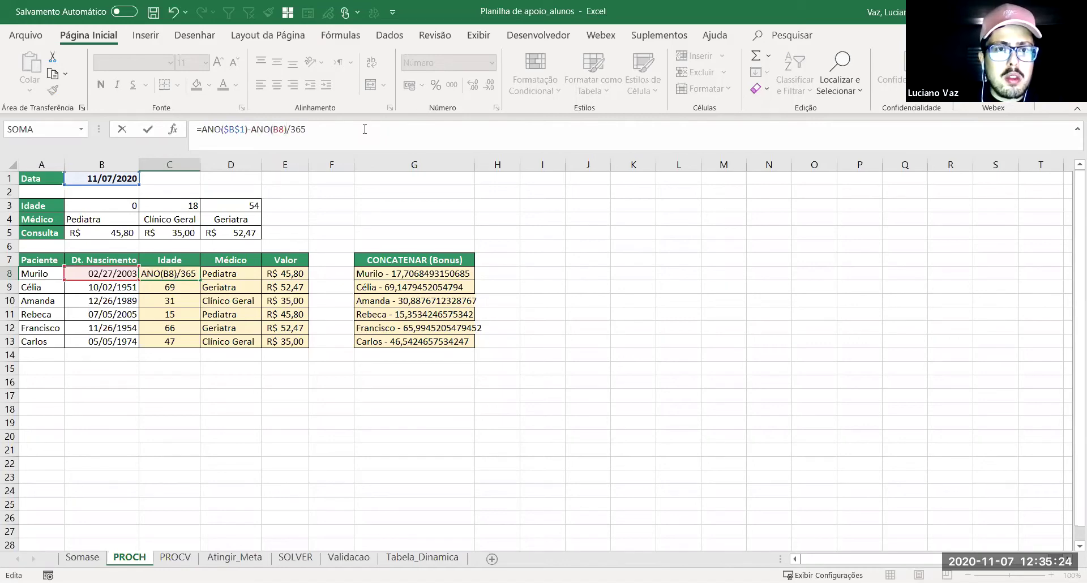
key(shift+Right)
key(shift+Right)
key(shift+Right)
key(shift+Right)
key(Delete)
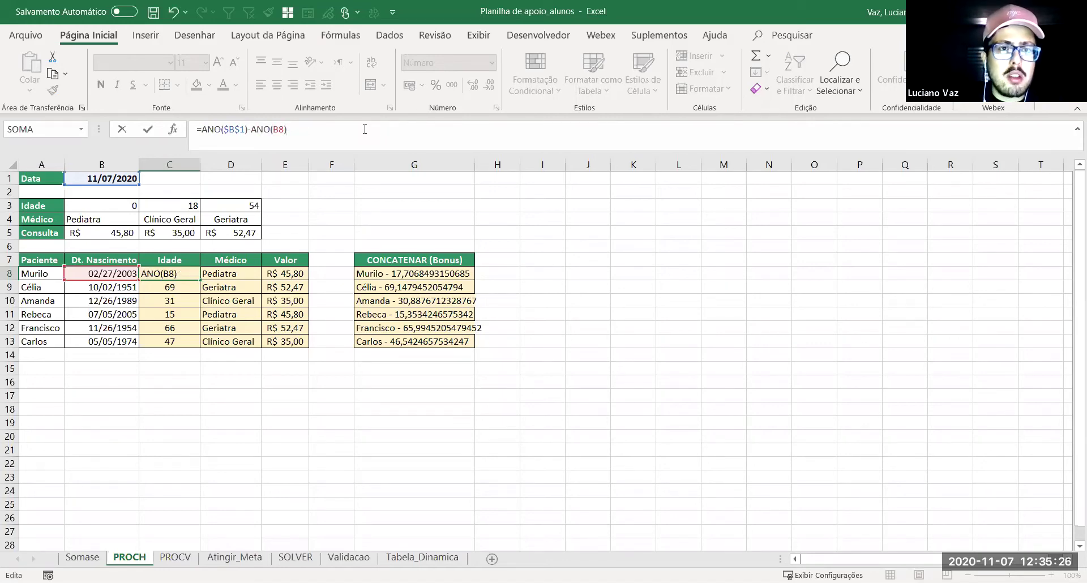
key(Return)
Step: Fill the C8 age formula down to C13 and undo that fill
click(184, 274)
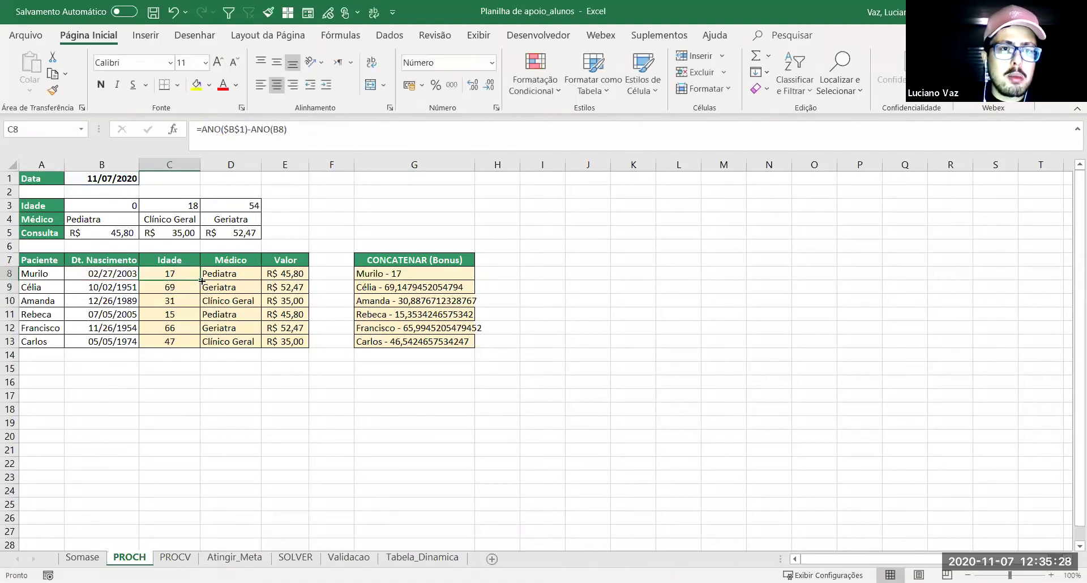
double_click(200, 280)
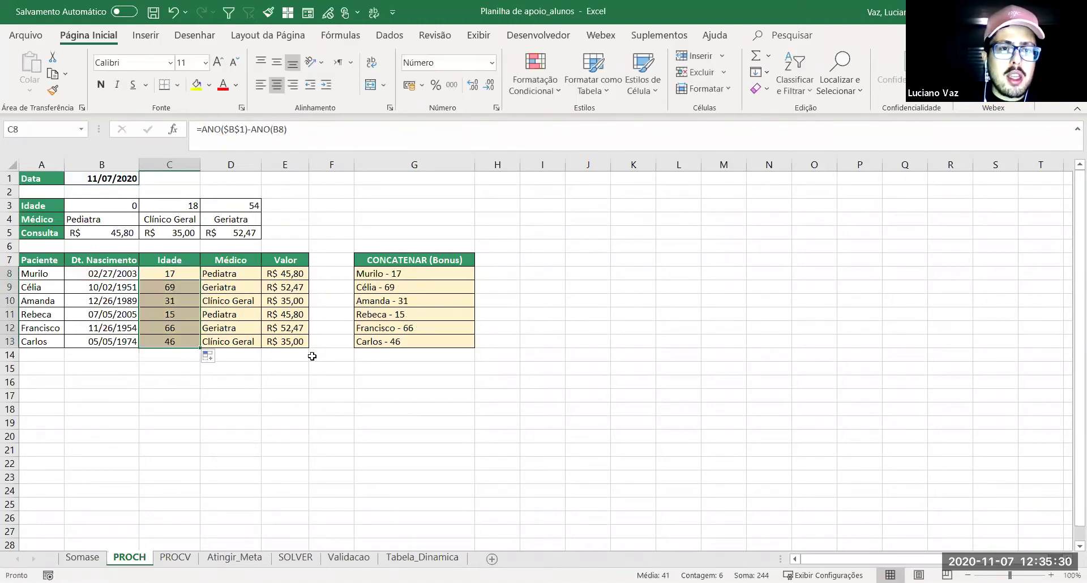
key(ctrl+z)
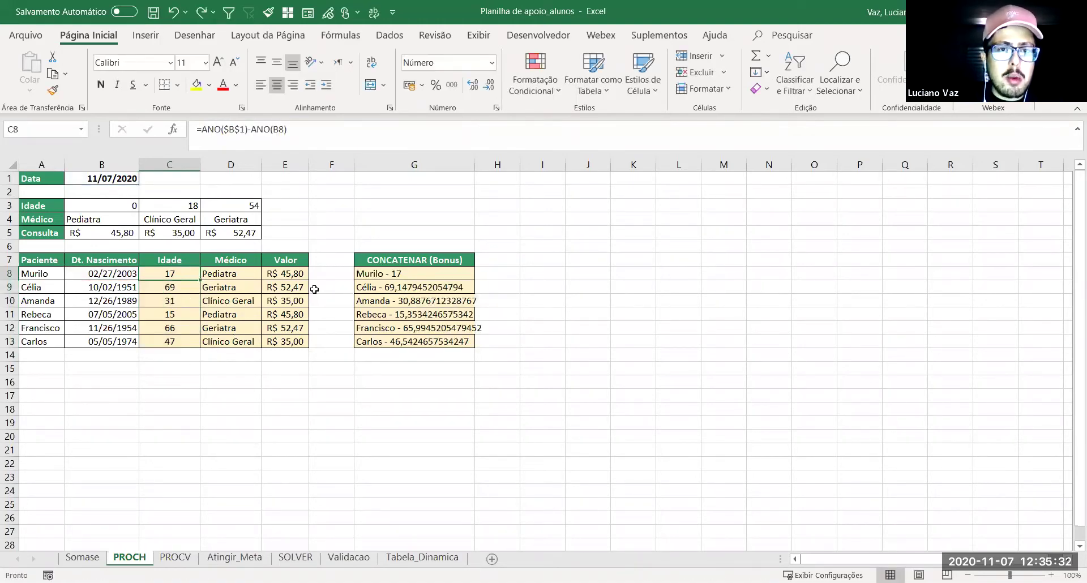
Step: Wrap C9 in a TEXTO function inside the G9 CONCATENAR formula and add a separator for the format argument
click(165, 288)
click(421, 293)
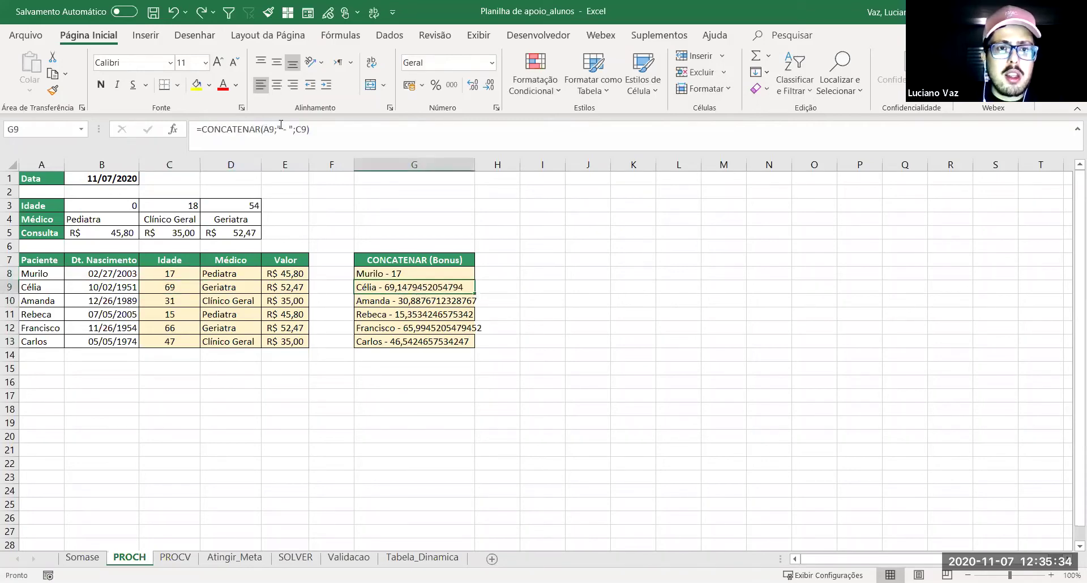
click(395, 135)
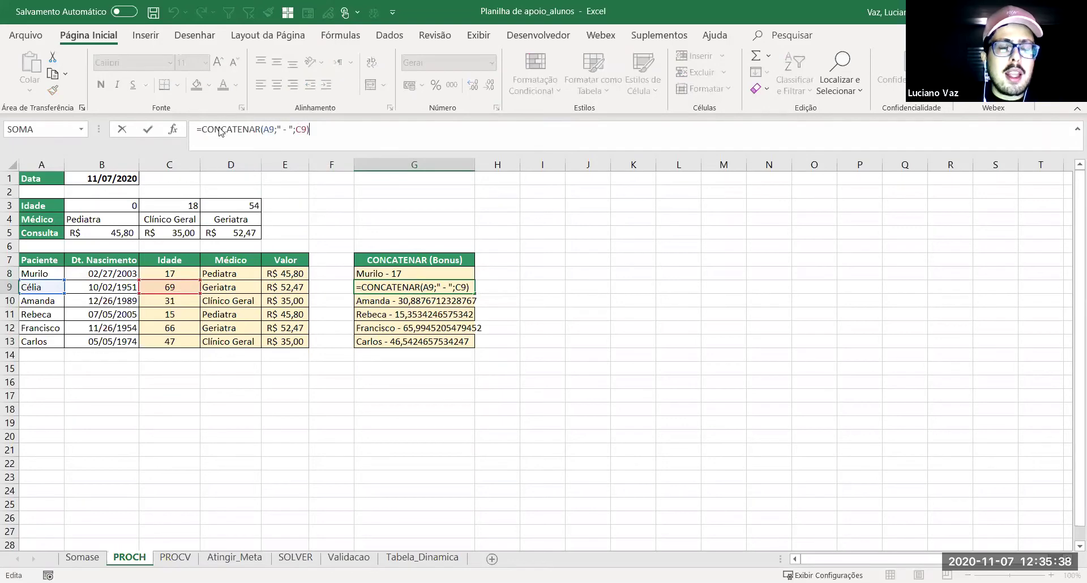
click(295, 129)
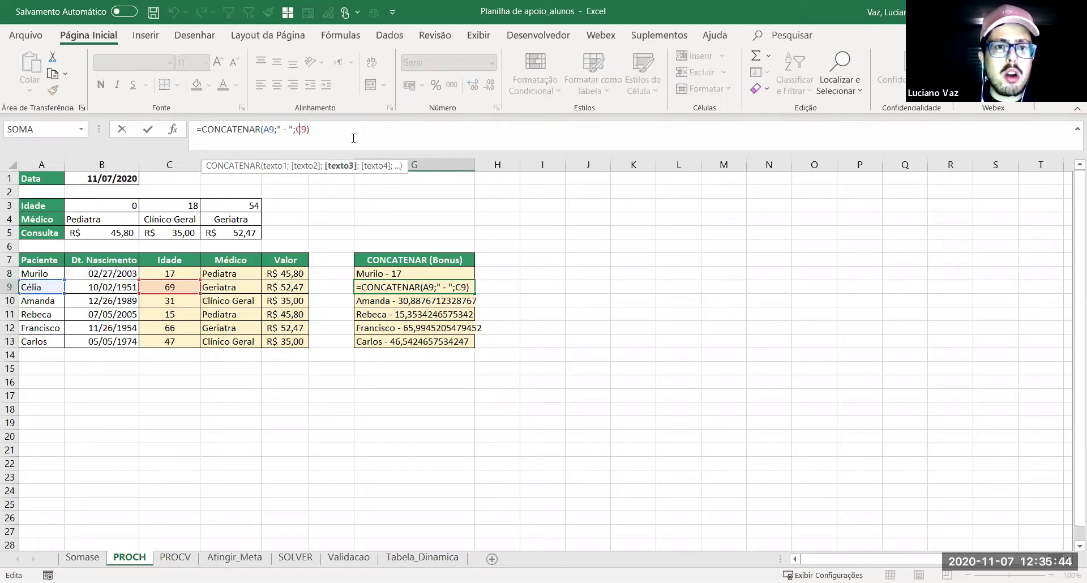
text(tex)
key(Tab)
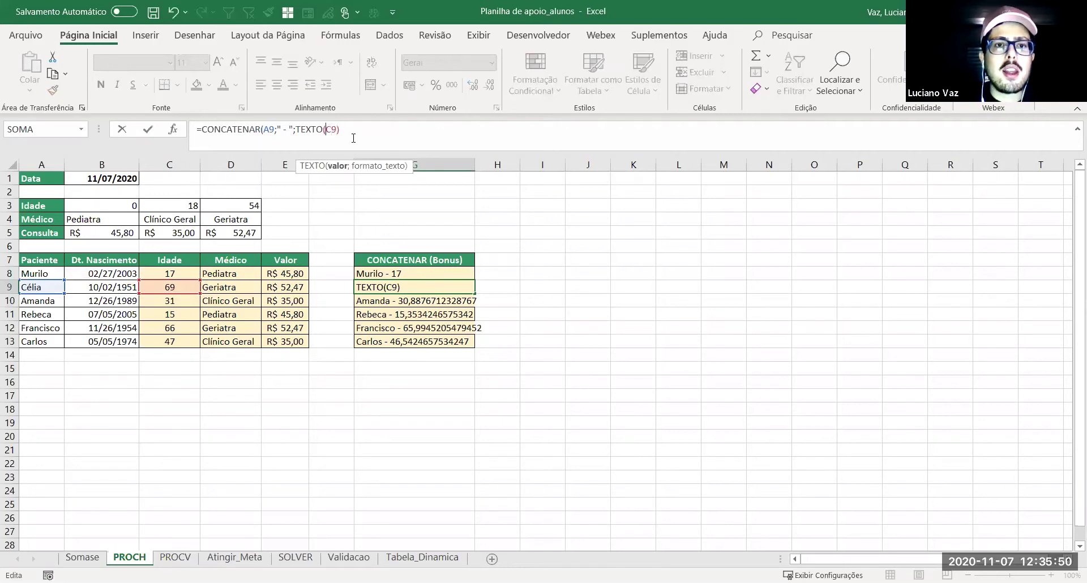
key(Left)
key(Left)
key(Left)
key(Left)
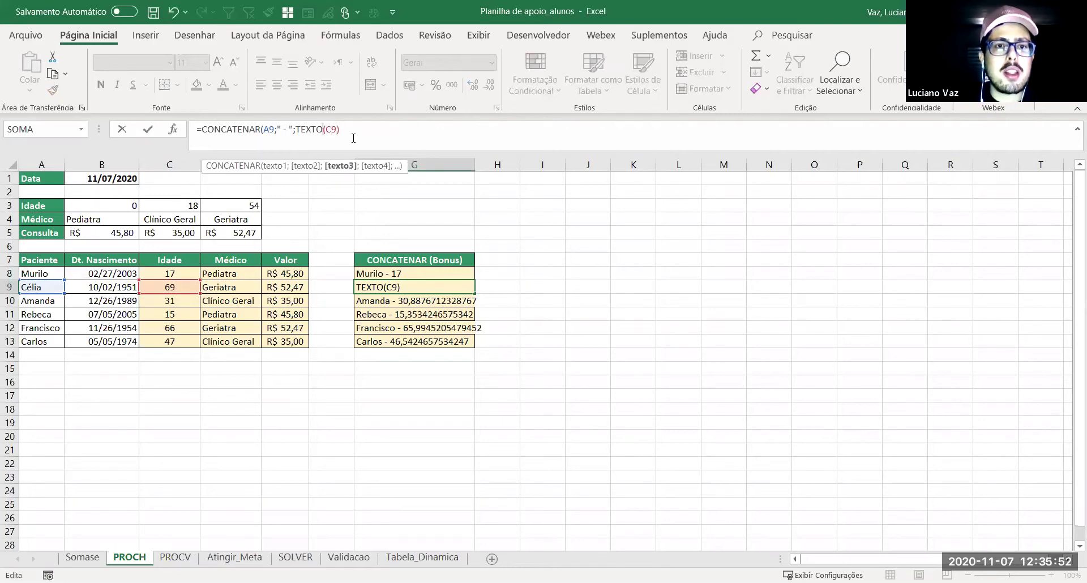
key(Right)
key(Right)
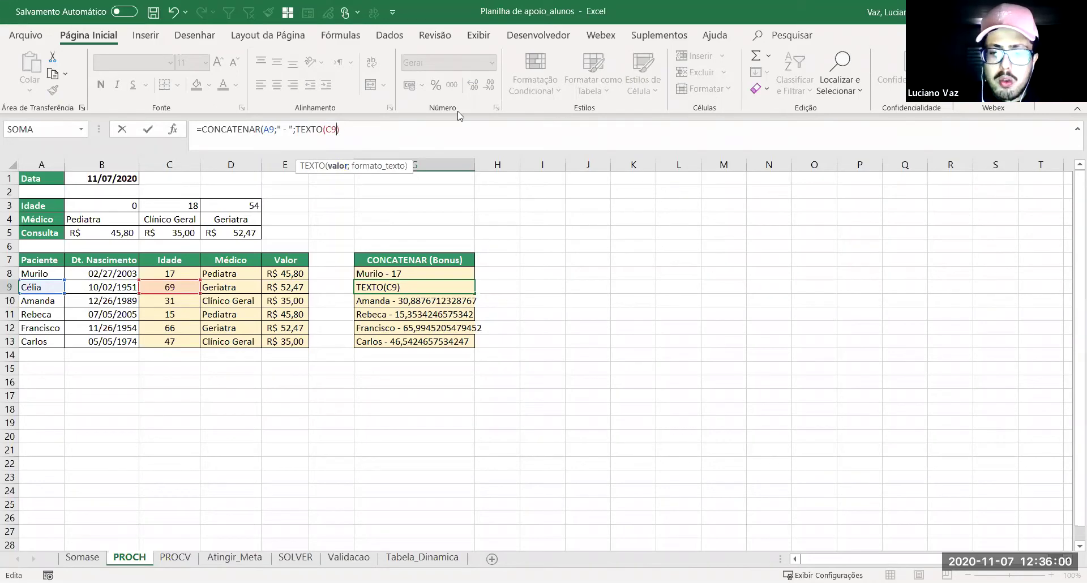
text(;)
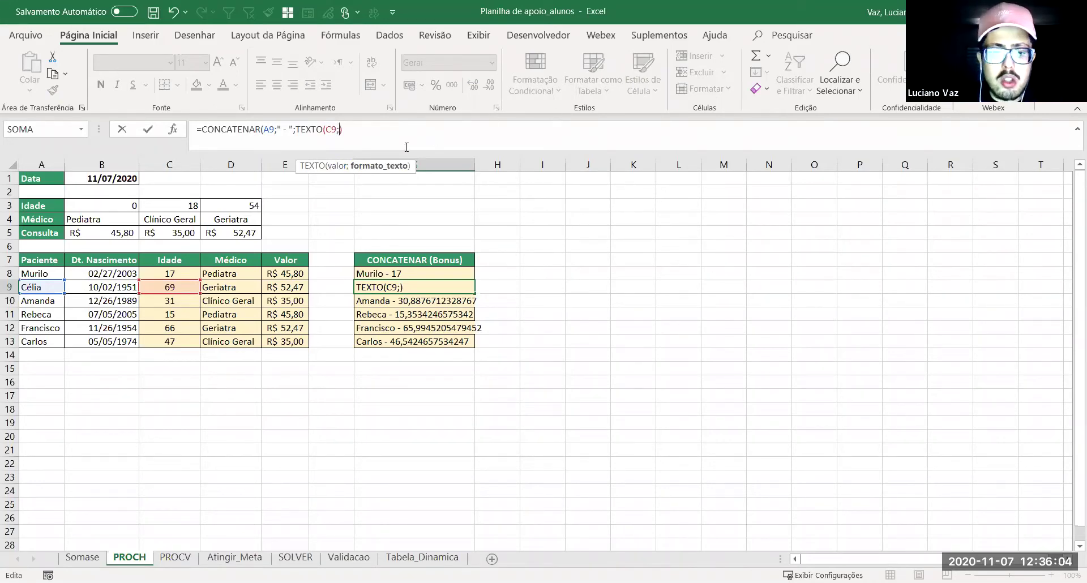
Step: Enter "dd/mm/aa" as the format text of the TEXTO function in G9
text("dd)
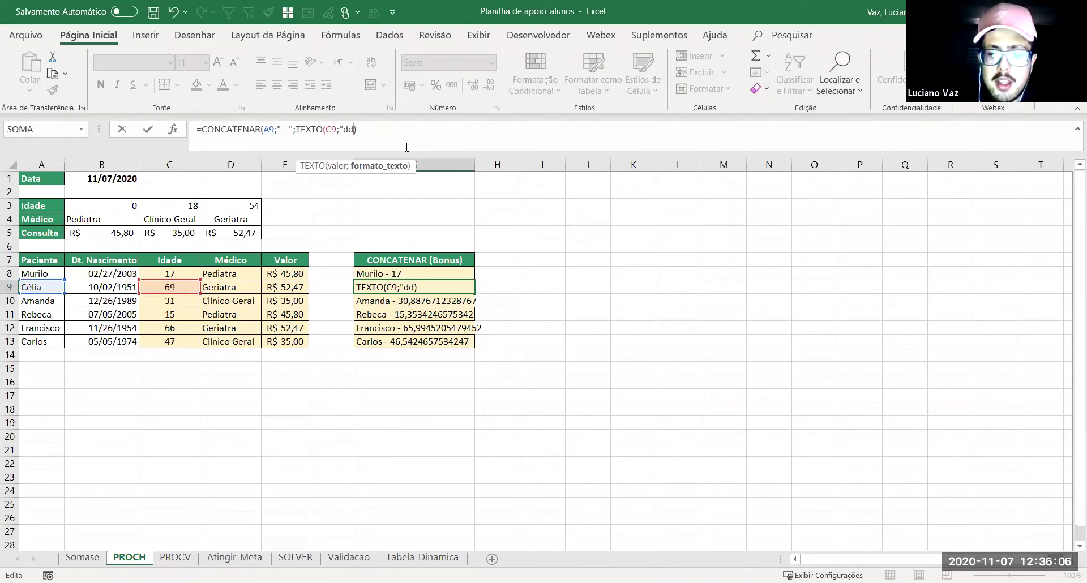
text(/mm/aa)
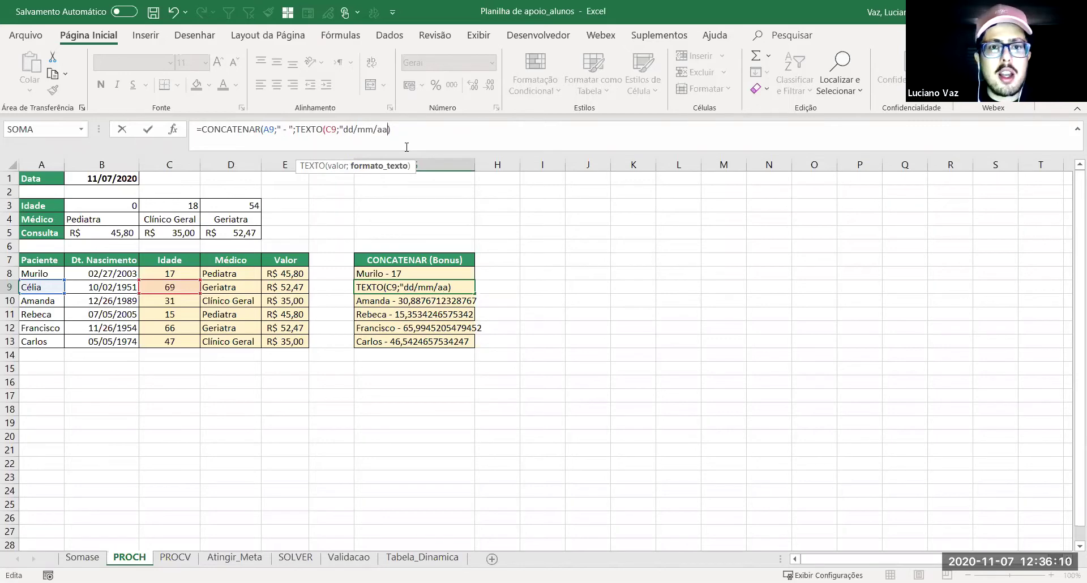
text(")
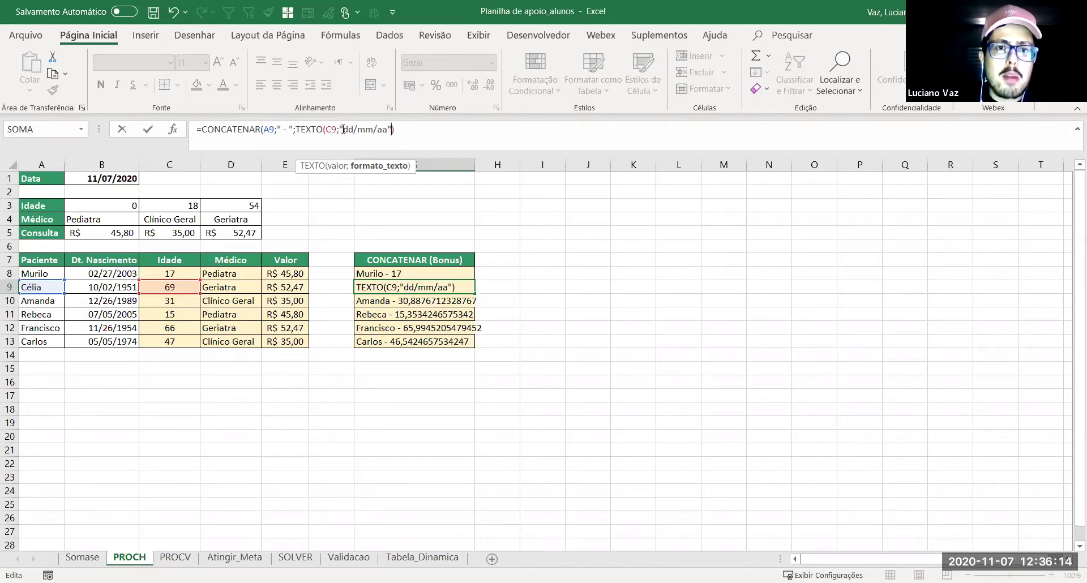
Step: Replace the format argument of the TEXTO function in G9 with 0
drag(344, 129, 390, 129)
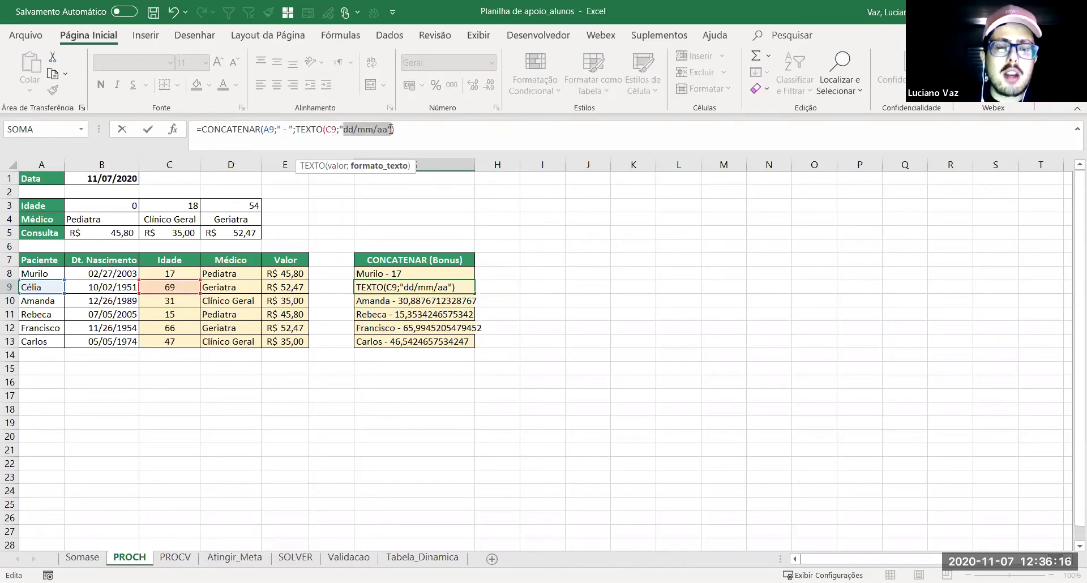
key(BackSpace)
key(BackSpace)
text(0)
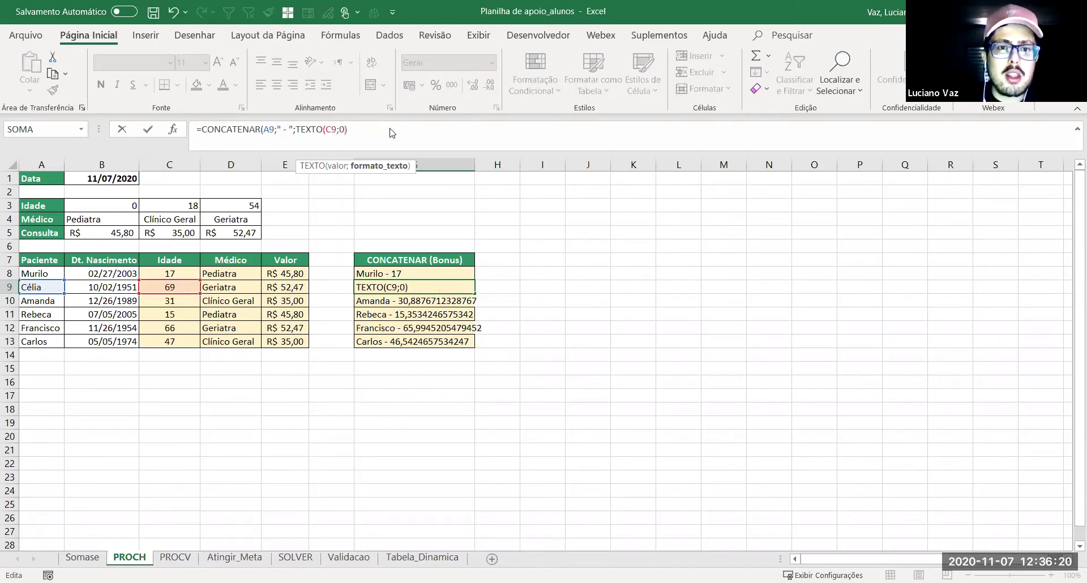
Step: Confirm the G9 CONCATENAR formula with the suggested parenthesis correction and fill it down to G13
key(Return)
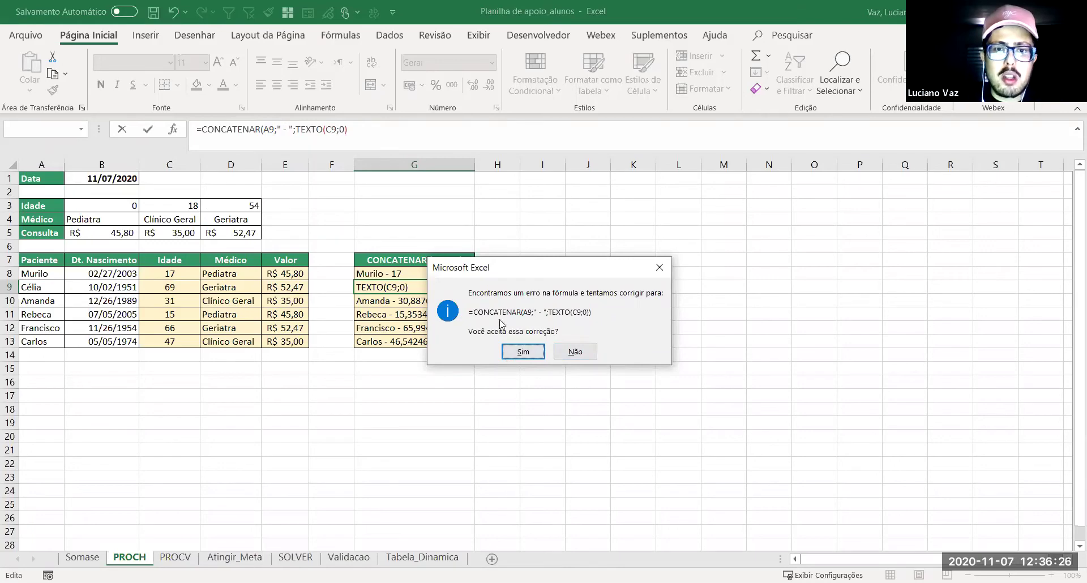
key(Return)
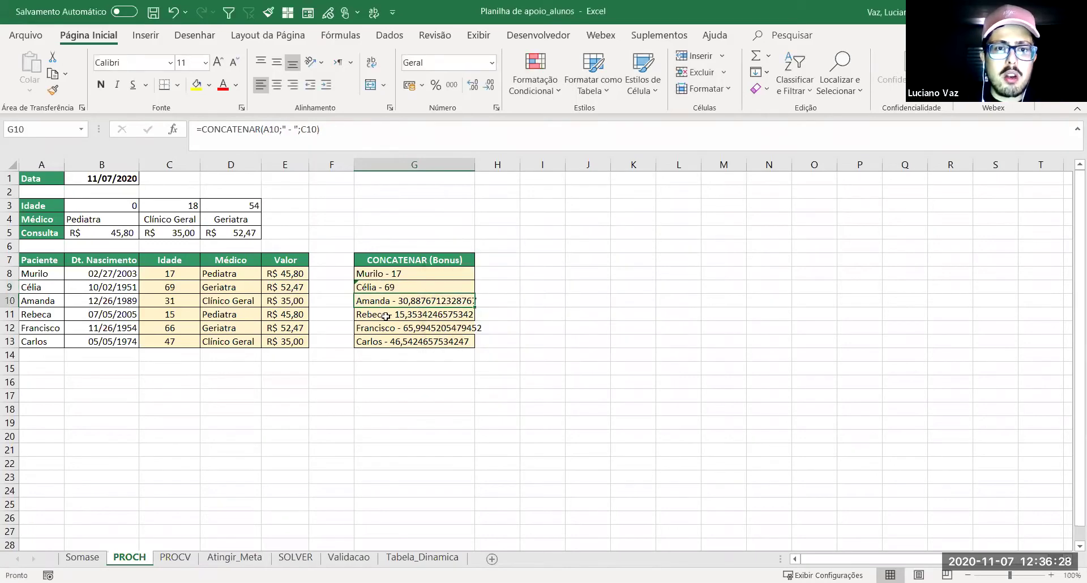
double_click(479, 295)
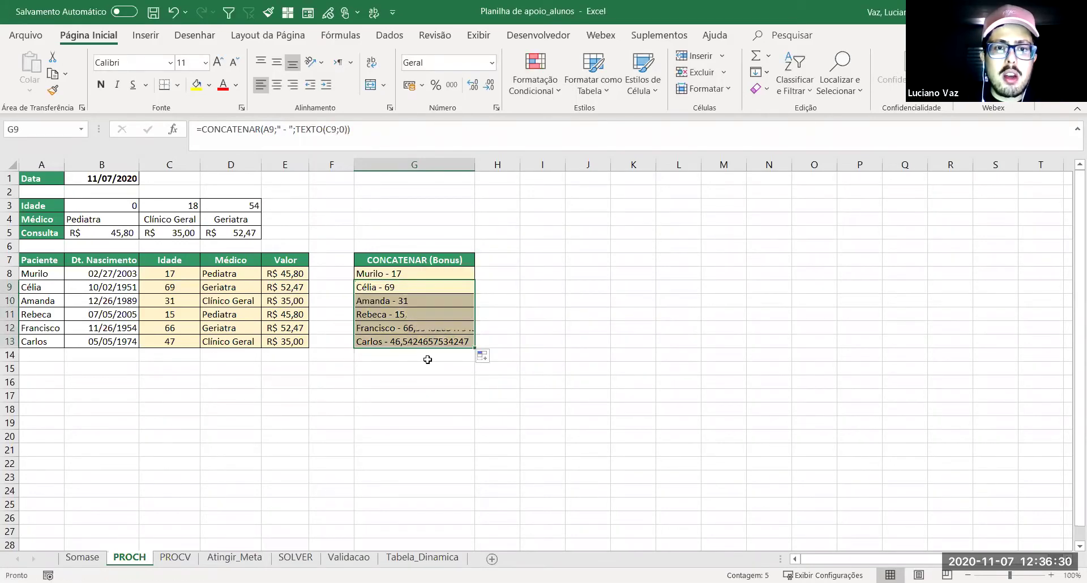
Step: Compare the age formulas in C8 and C9:C13 with the CONCATENAR and TEXTO formula in G9
drag(179, 291, 170, 341)
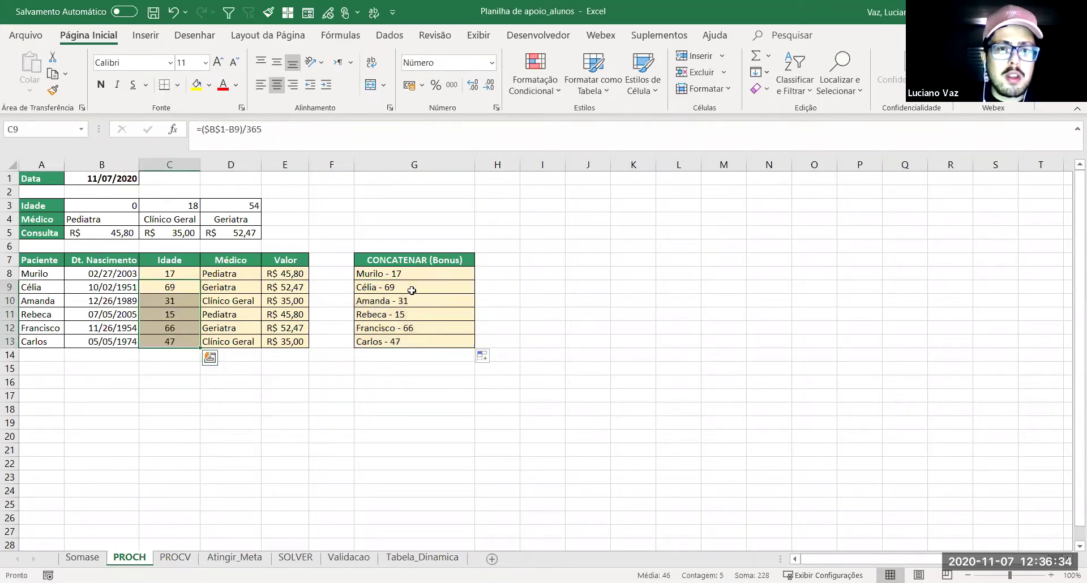
click(173, 274)
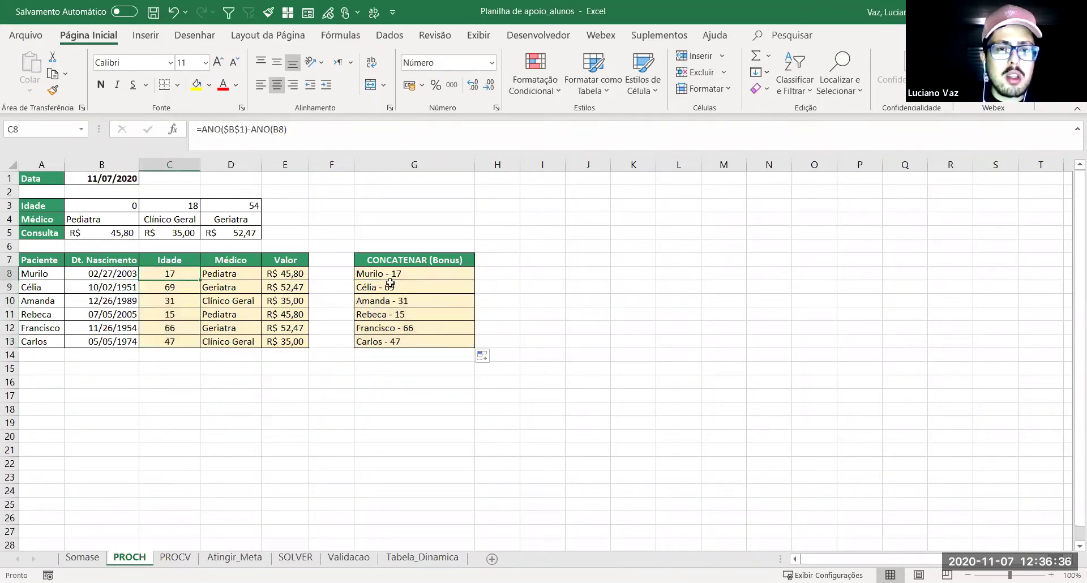
click(176, 288)
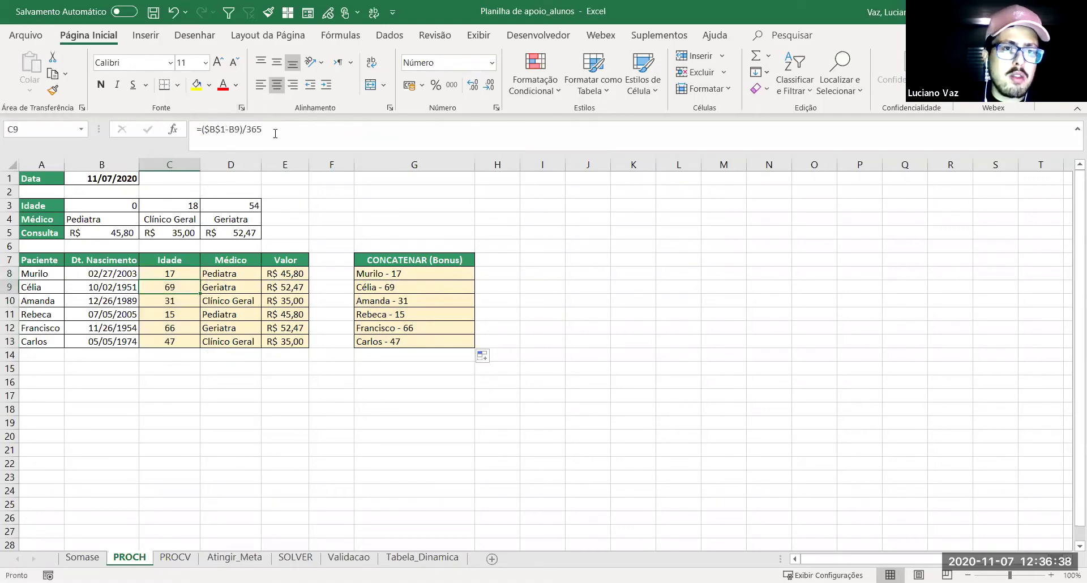
click(397, 288)
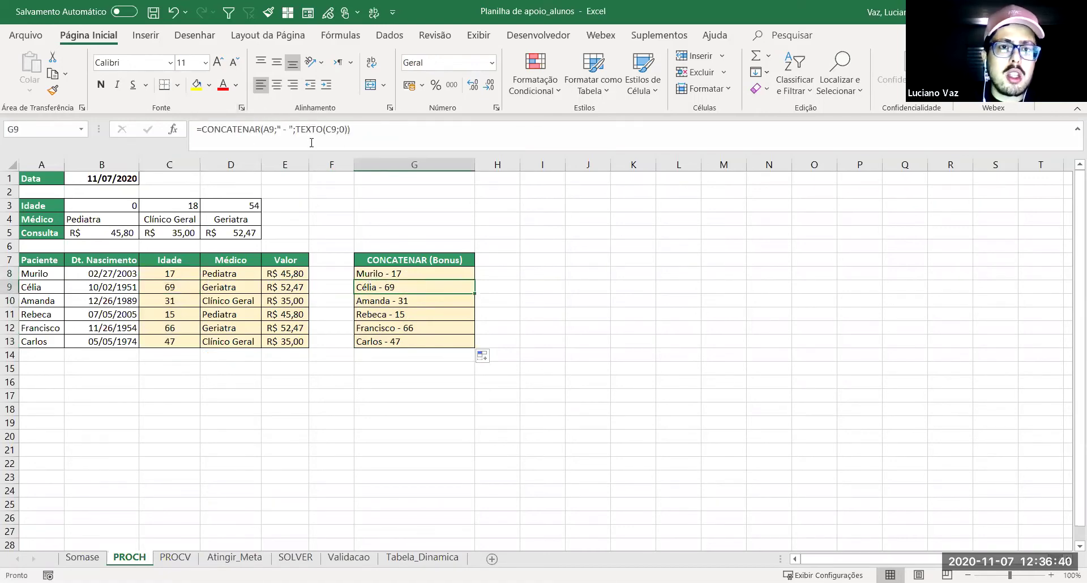
click(330, 355)
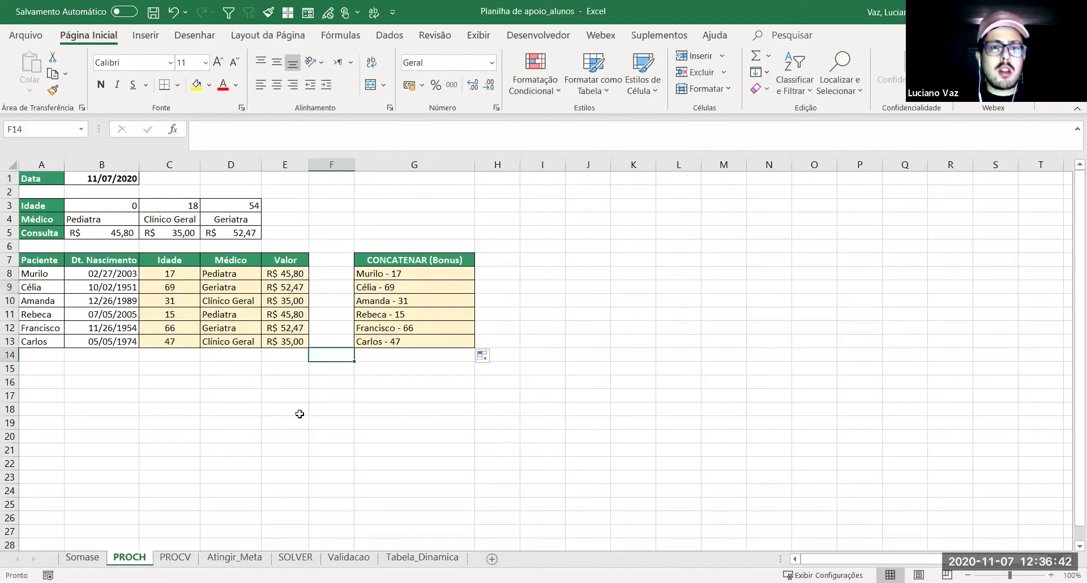
Step: Open the PROCV sheet and select the Endereço result cell B4
click(174, 558)
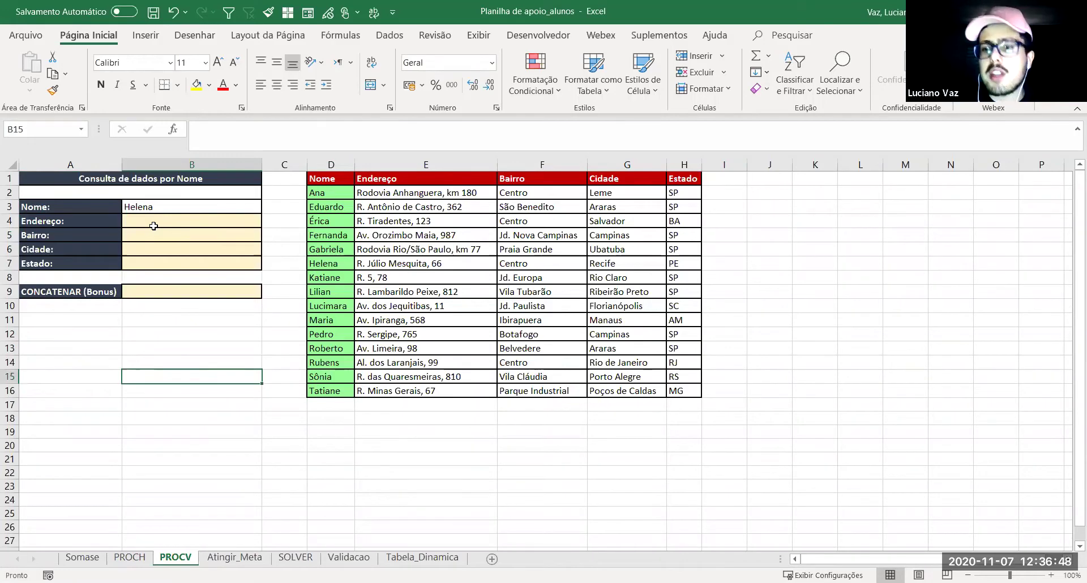
click(137, 222)
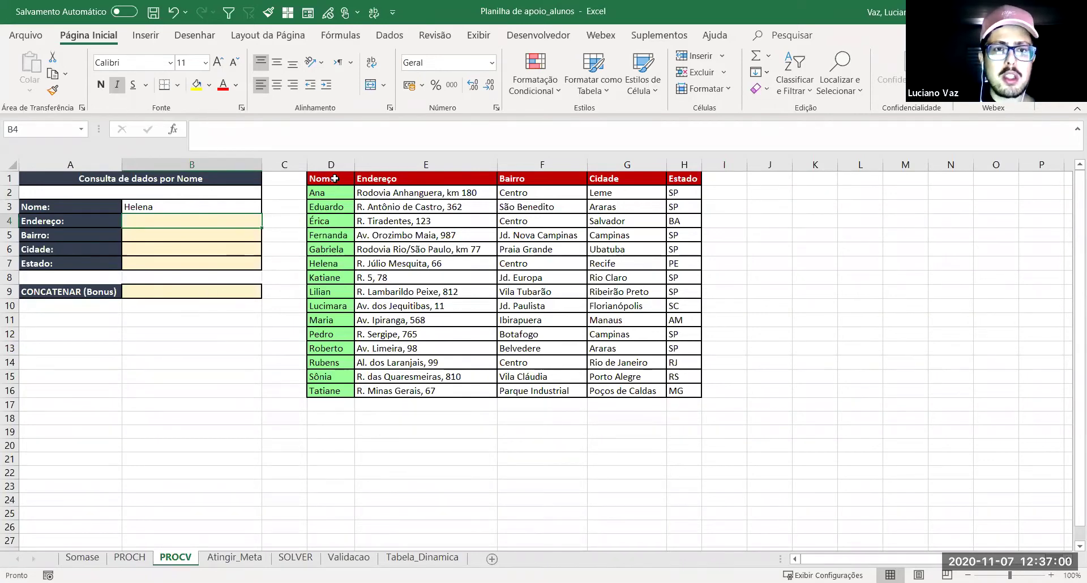
Step: Examine the lookup table on the PROCV sheet: the data range D2:H16, its Nome column and the remaining address columns
drag(323, 178, 684, 390)
click(331, 220)
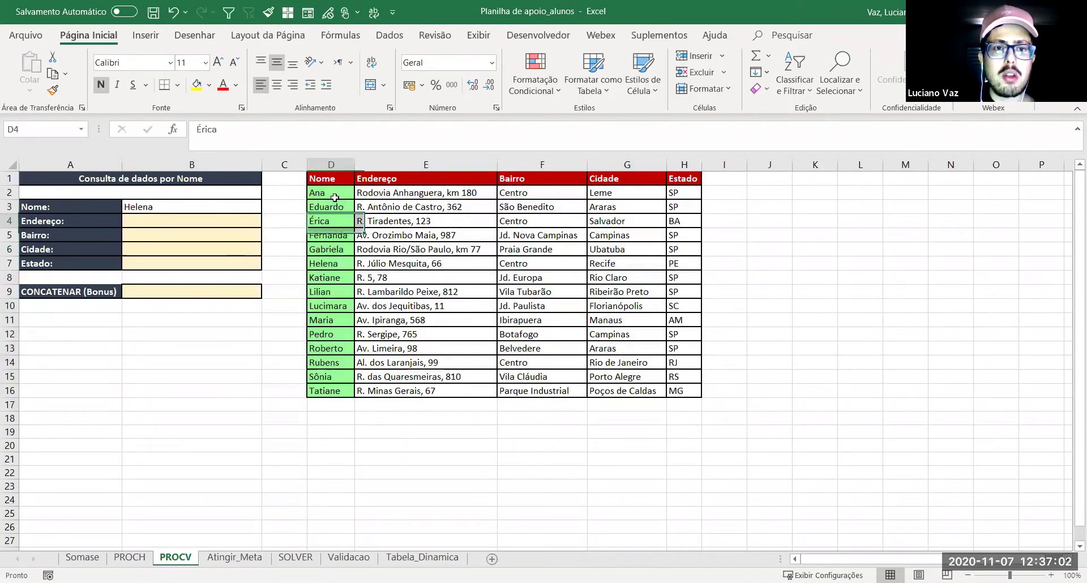
drag(335, 179, 317, 396)
click(317, 395)
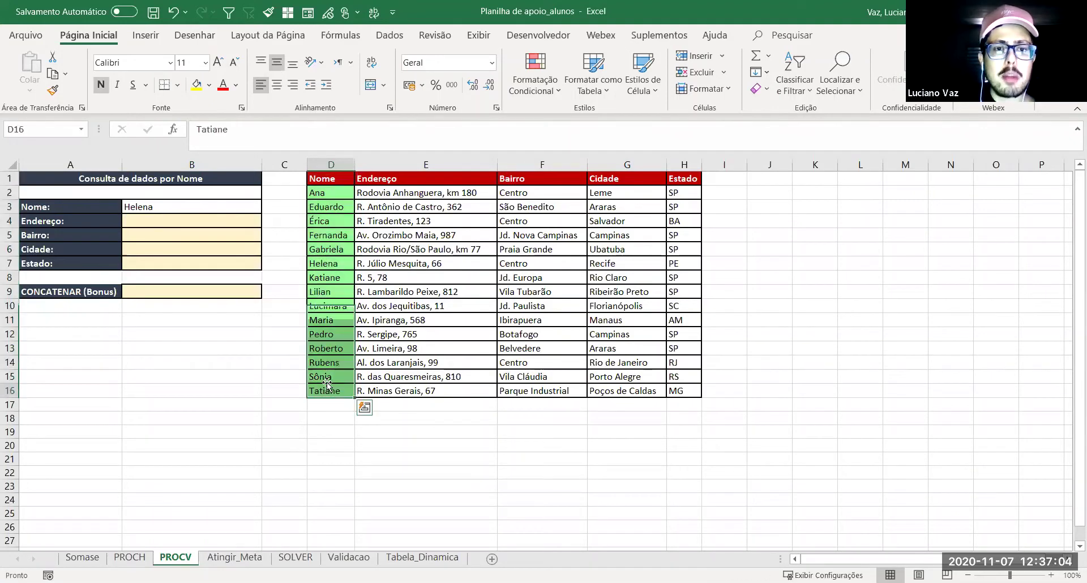
drag(687, 215, 815, 208)
click(950, 255)
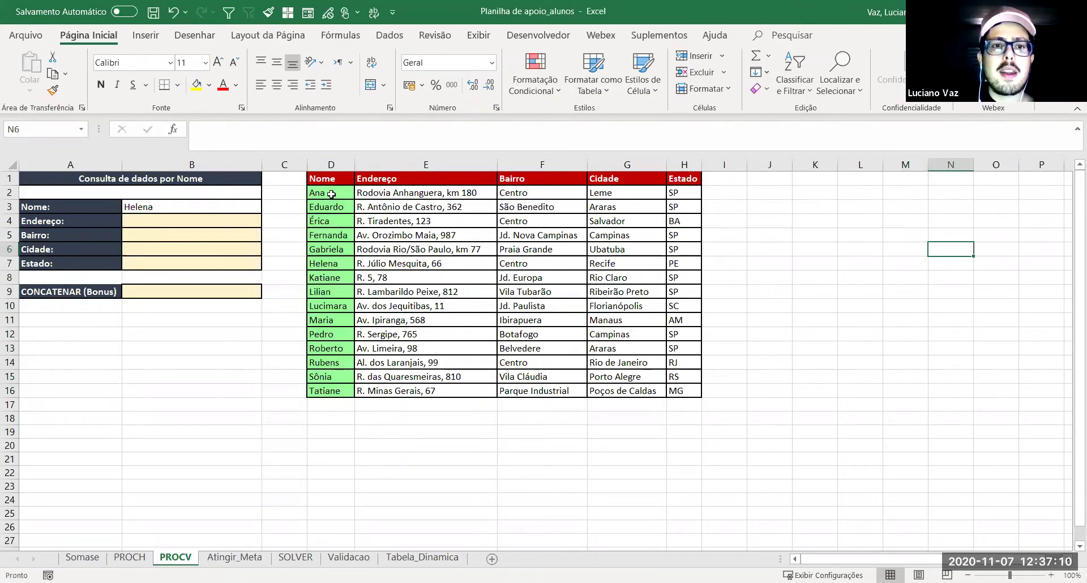
drag(332, 192, 490, 253)
drag(596, 352, 692, 393)
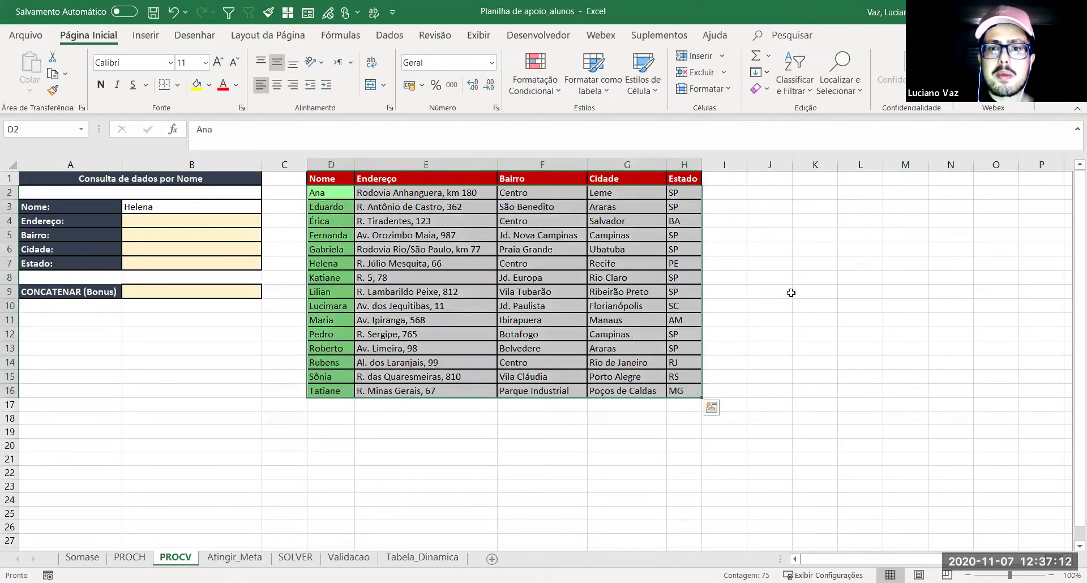
click(769, 305)
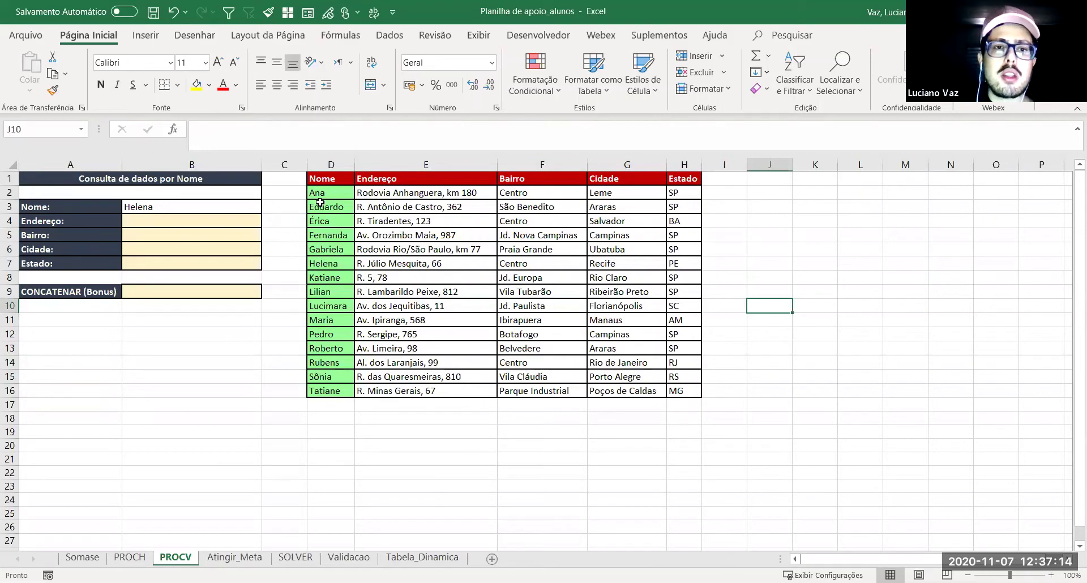
click(321, 192)
drag(328, 281, 328, 392)
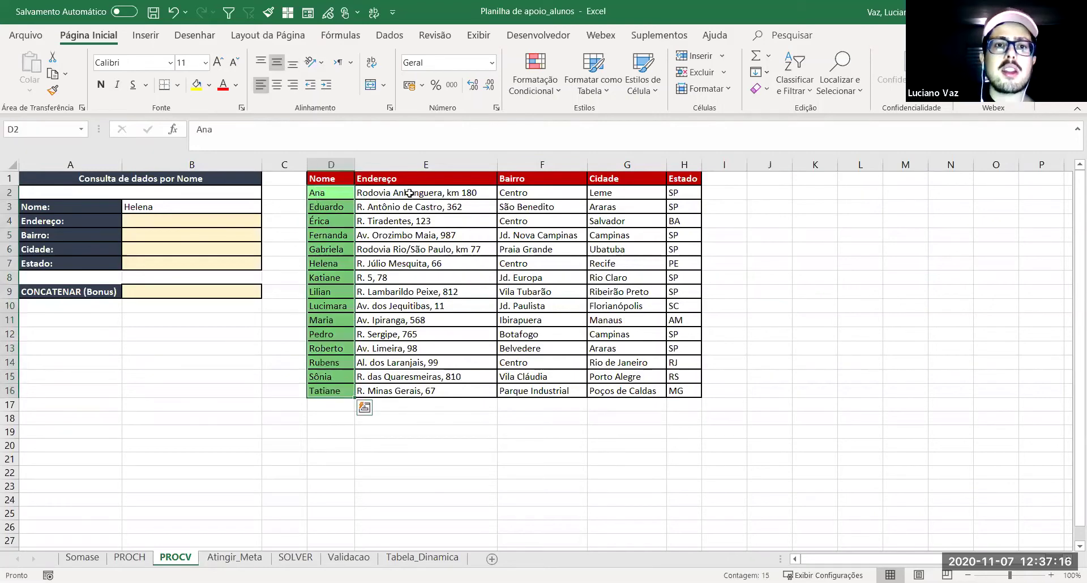
drag(412, 194, 683, 391)
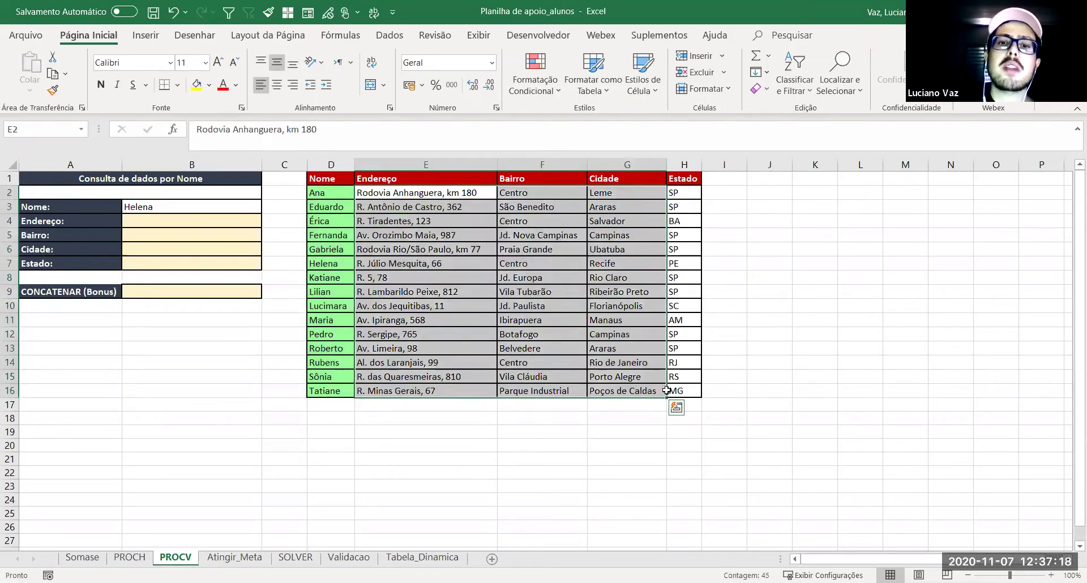
click(683, 391)
click(332, 193)
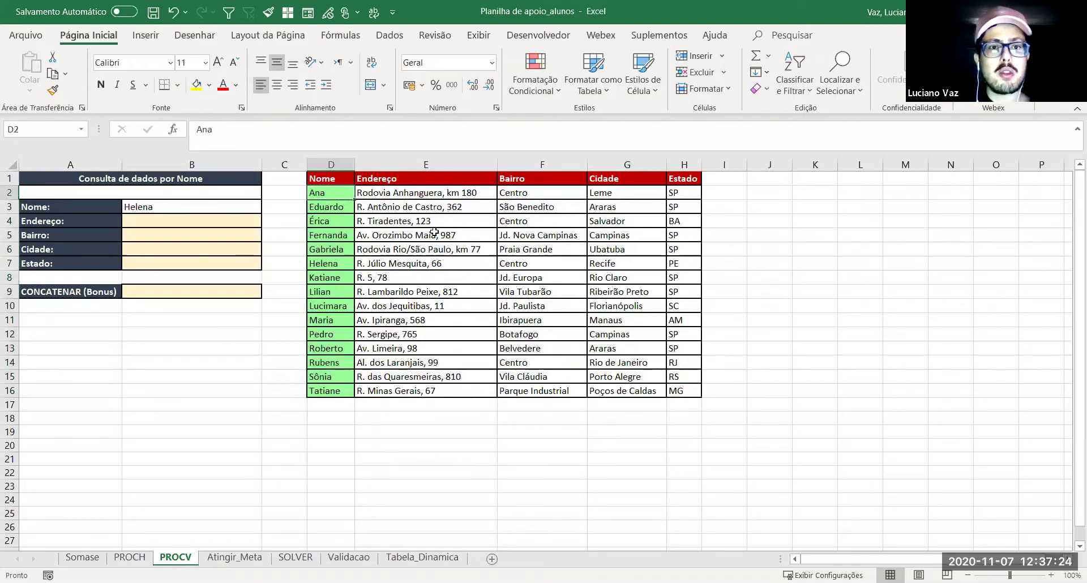
drag(329, 191, 334, 394)
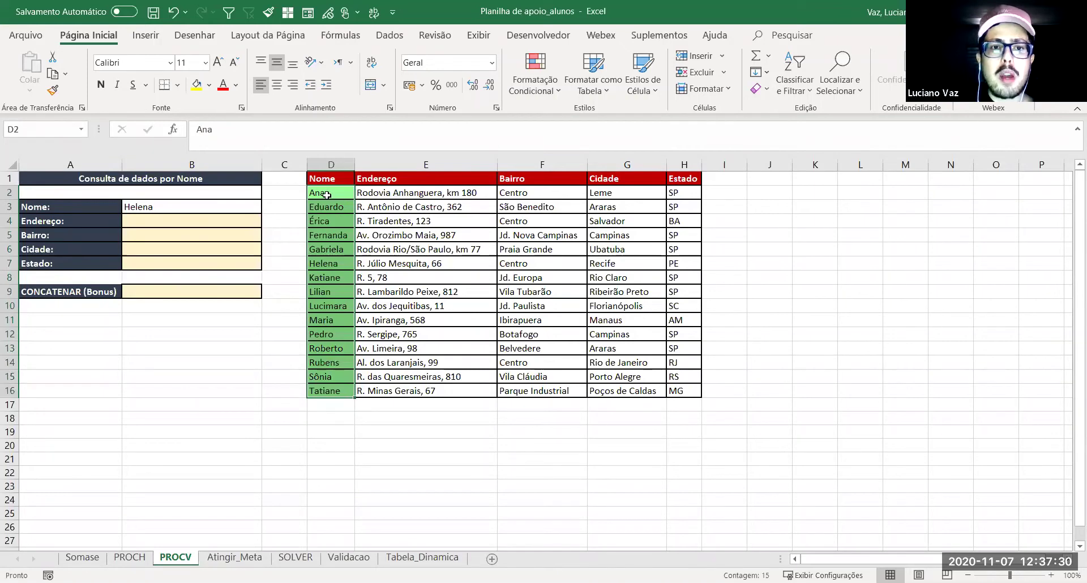
drag(328, 194, 323, 244)
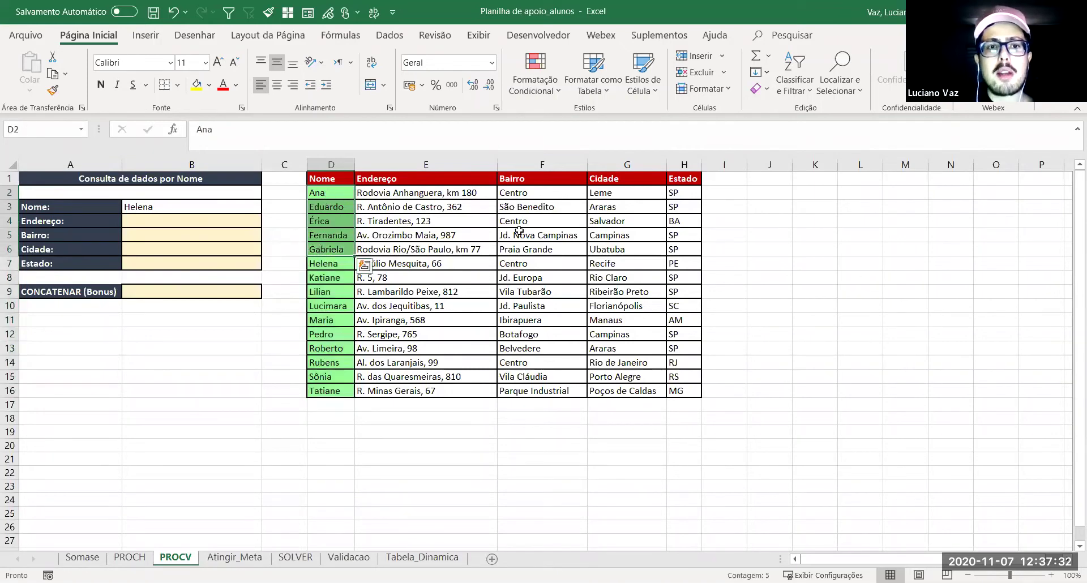
click(153, 220)
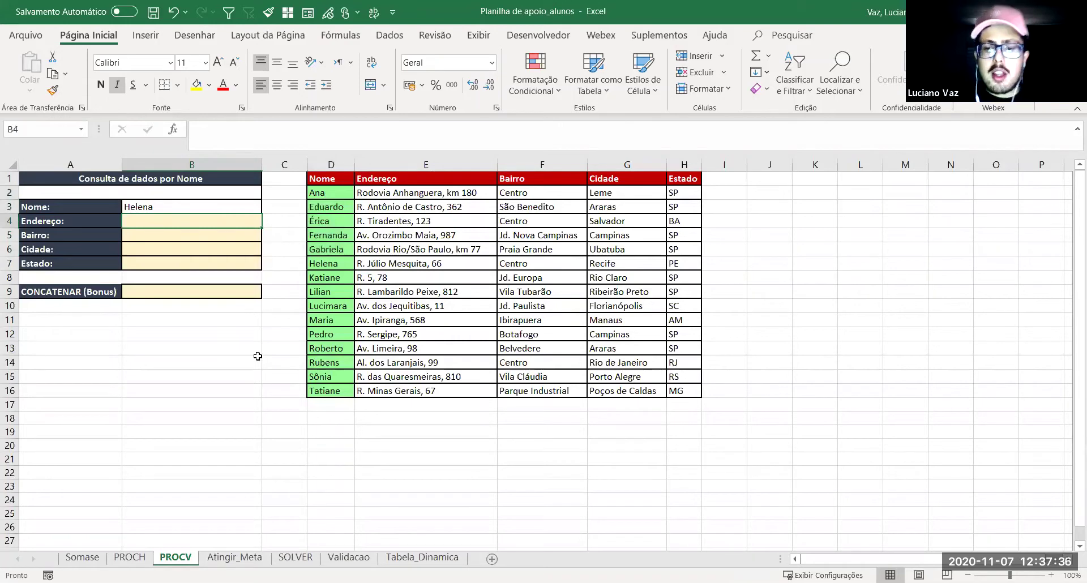
text(=p)
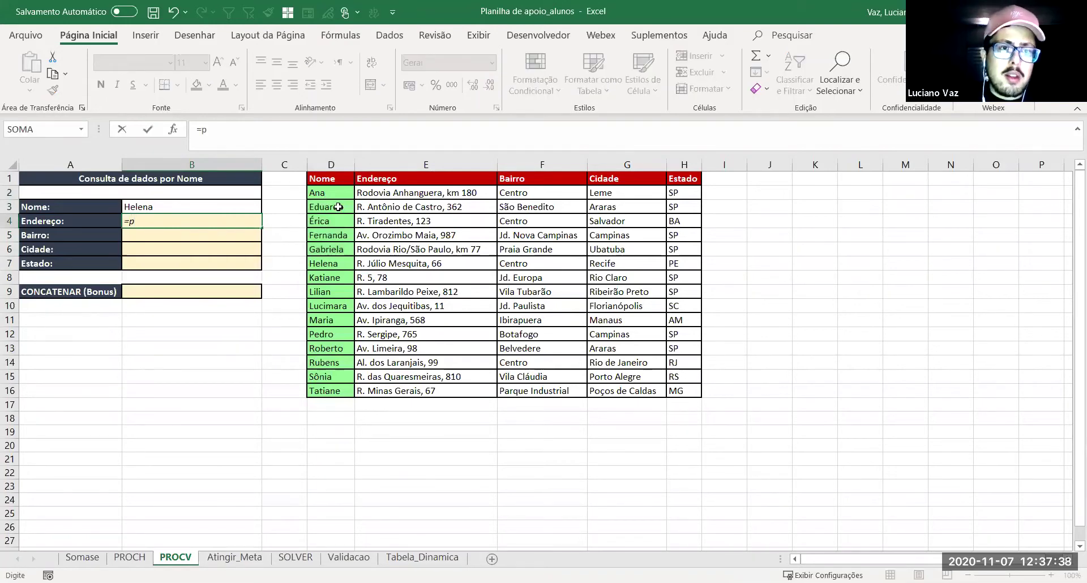
key(Escape)
Step: Review the lookup table's column headers from Nome to Cidade and the entries in the Bairro column
click(407, 213)
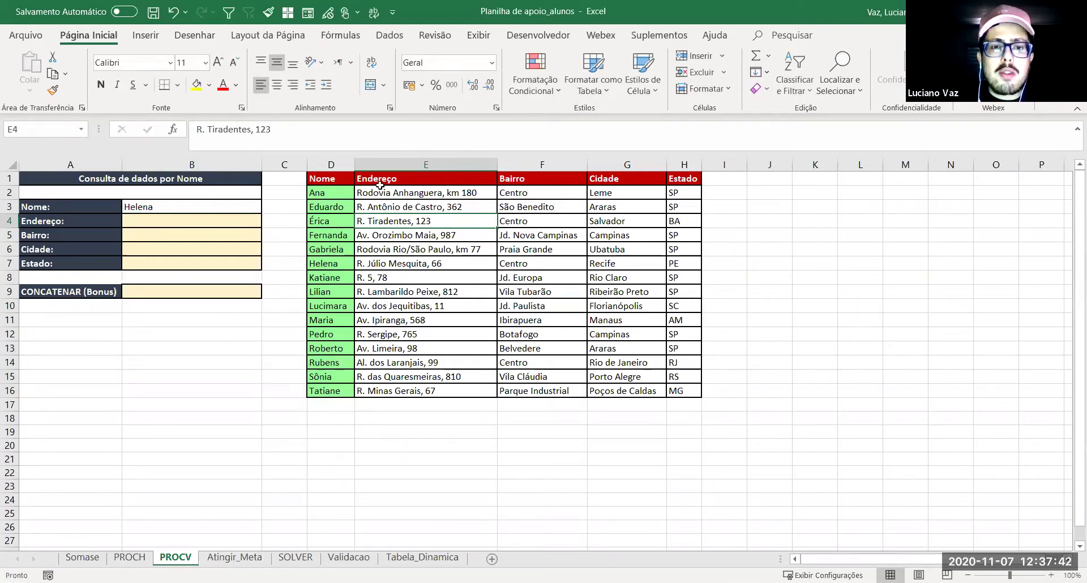
click(330, 178)
click(430, 179)
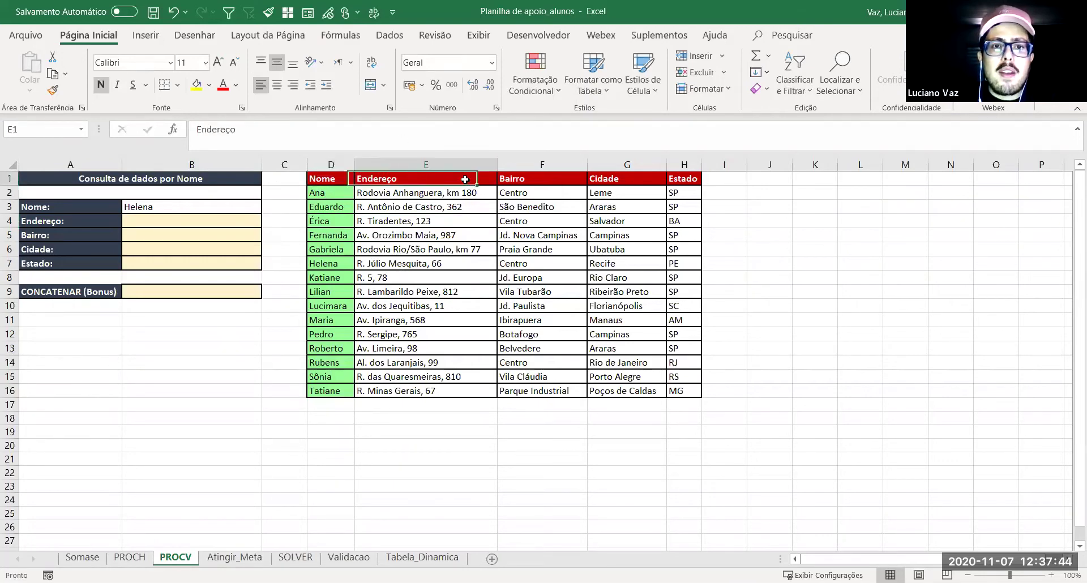
click(574, 180)
click(644, 183)
drag(568, 196, 557, 319)
click(633, 308)
click(169, 221)
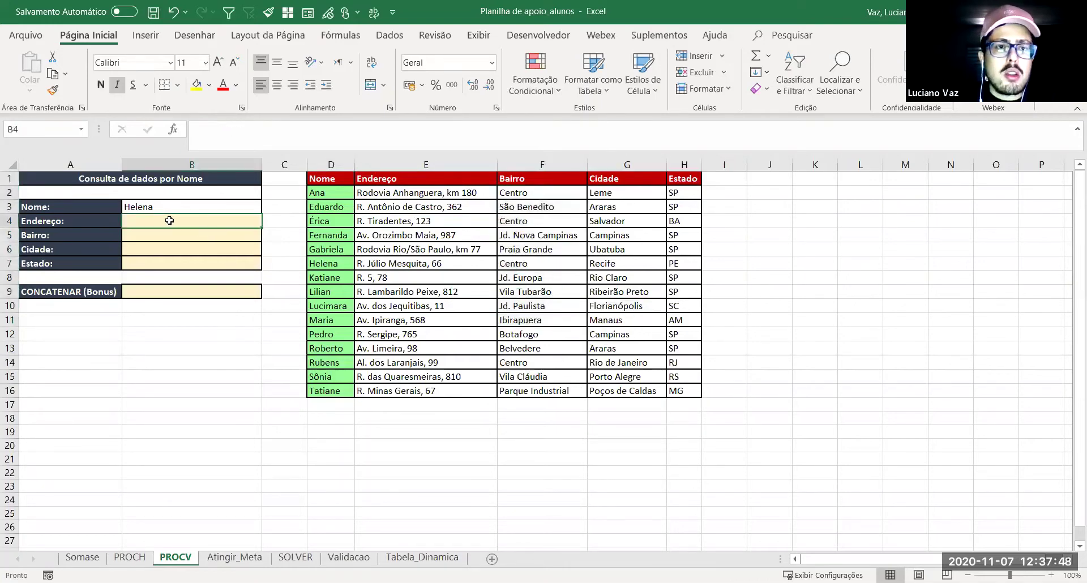
text(=)
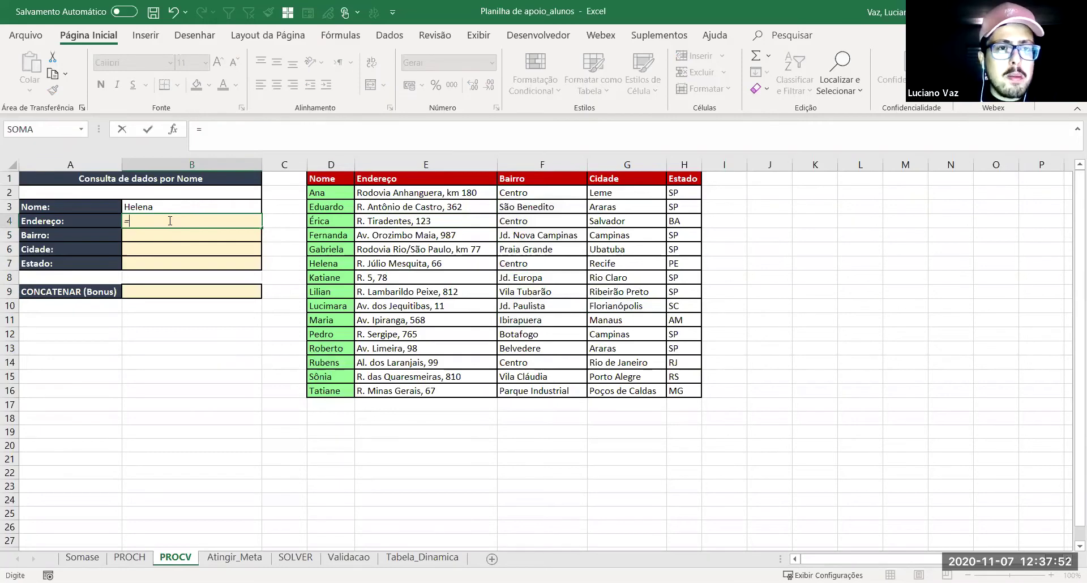
text(pro)
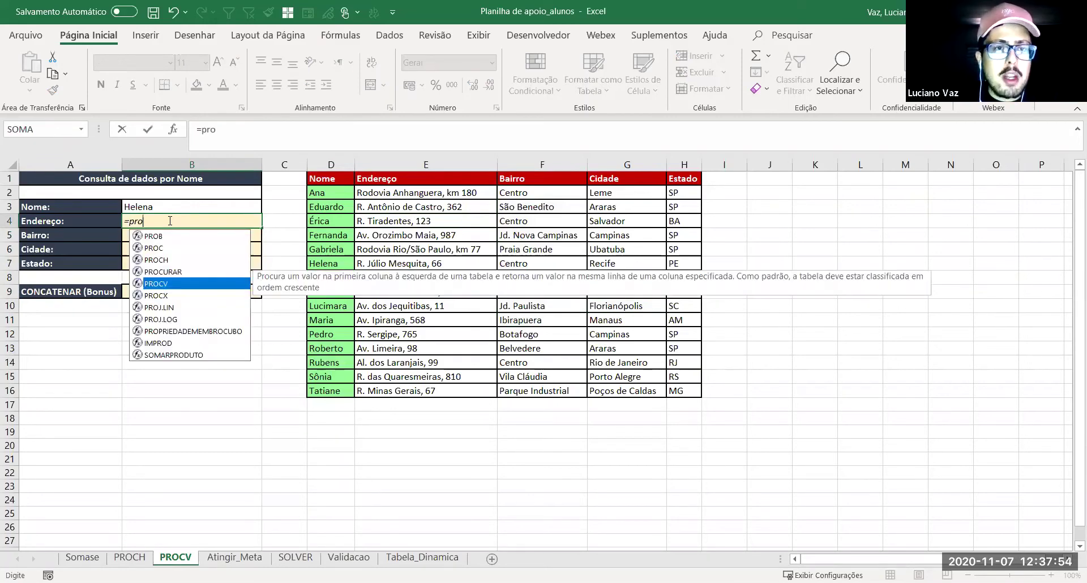
key(Tab)
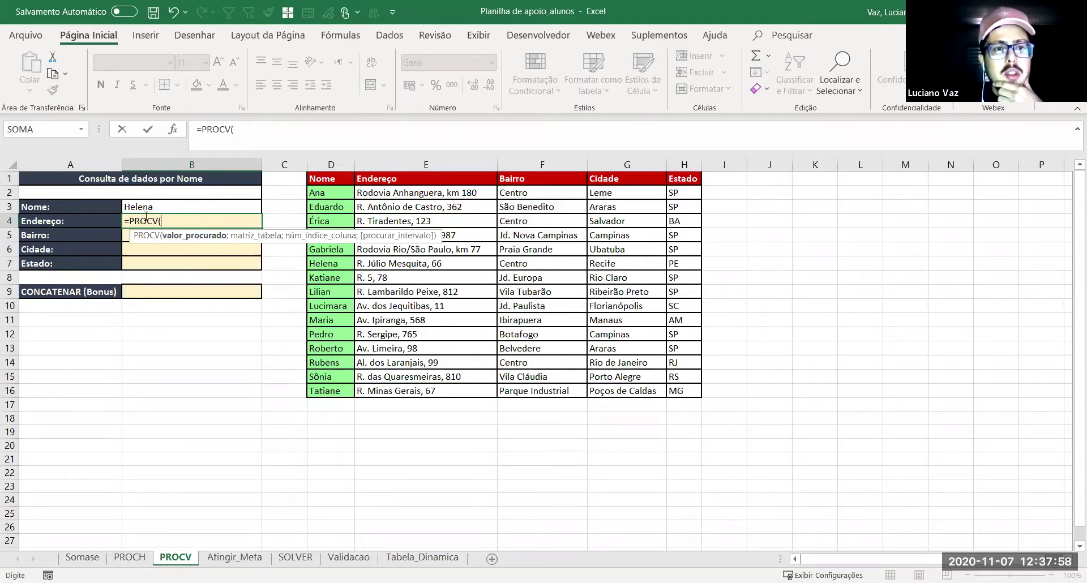
click(174, 131)
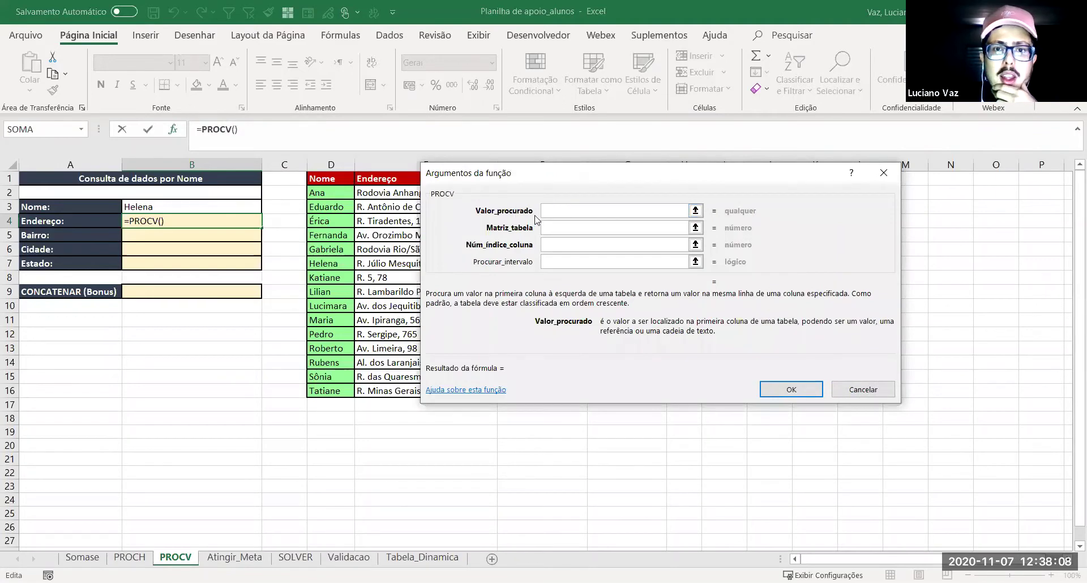
click(557, 227)
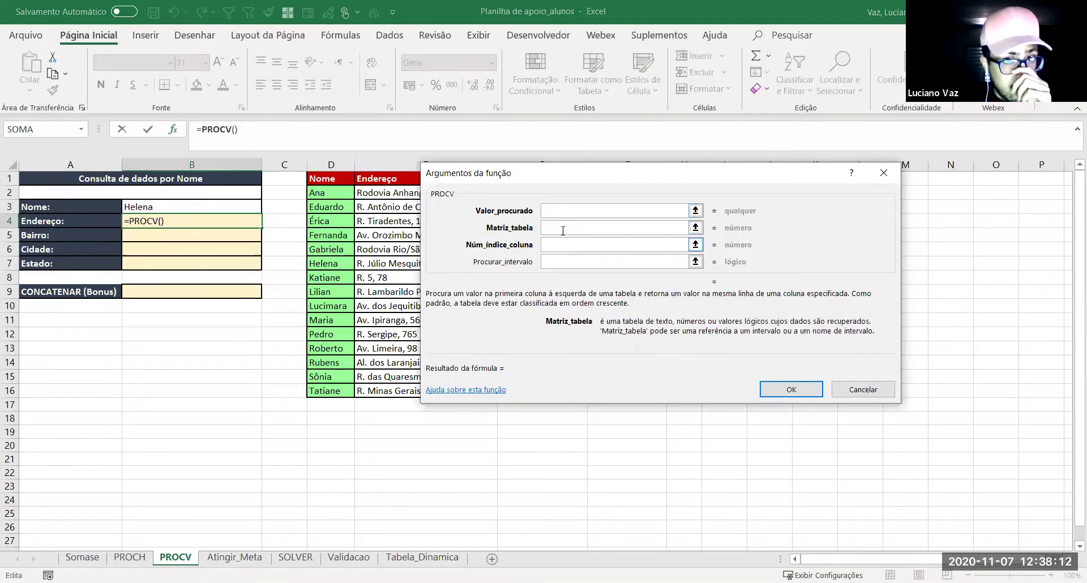
click(554, 211)
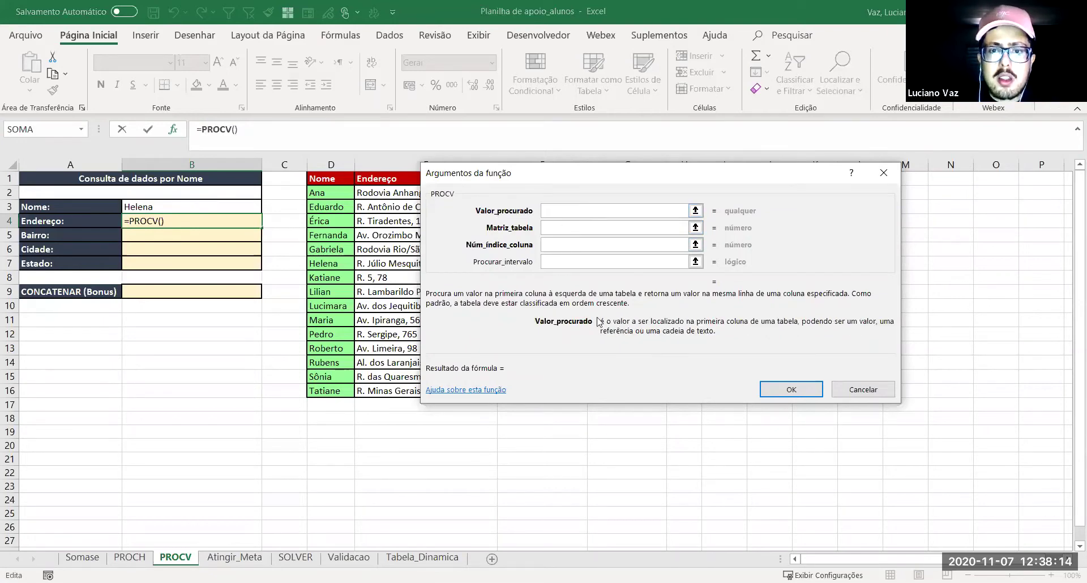
drag(461, 222, 425, 227)
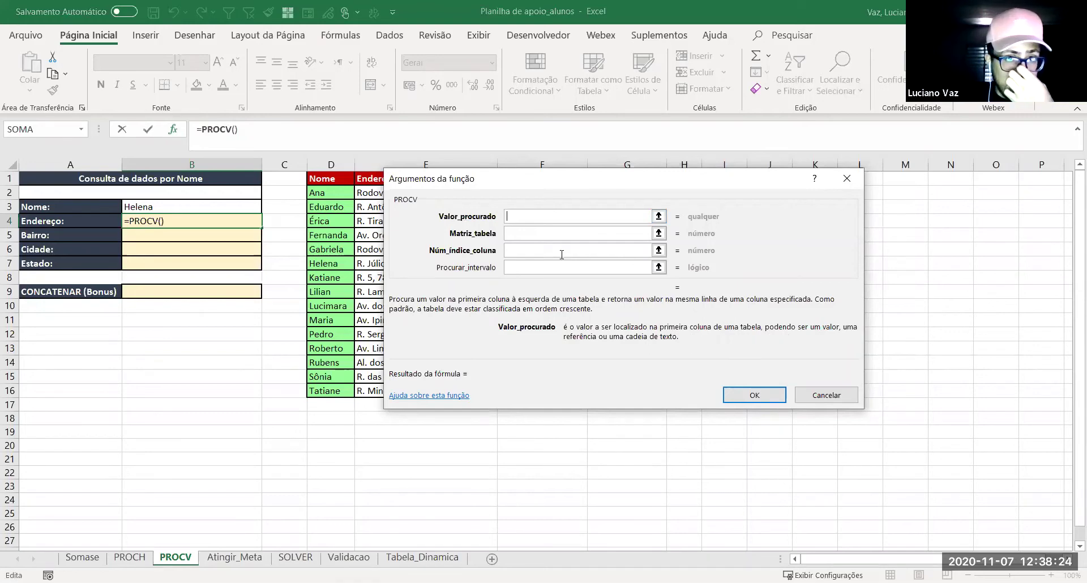
click(513, 234)
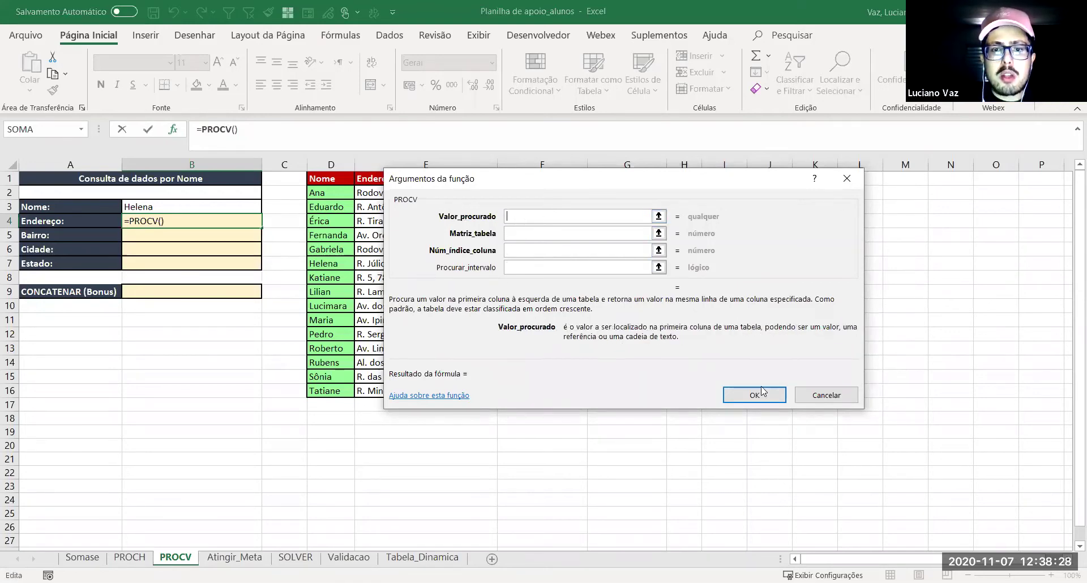
click(812, 392)
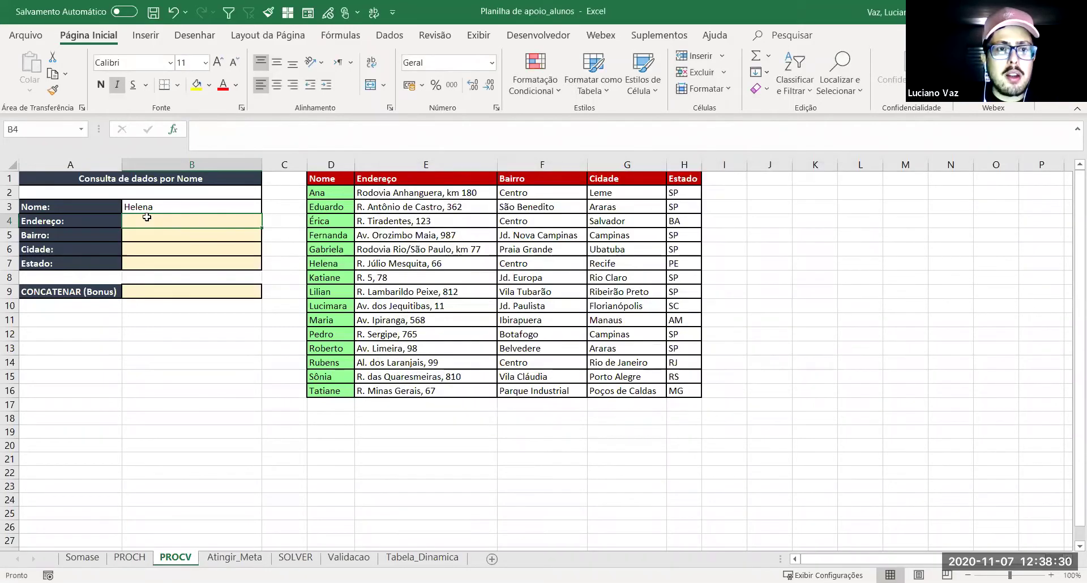
Step: Start a PROCV formula in the Endereço cell B4 with the absolute reference $B$3 as the lookup value
text(=)
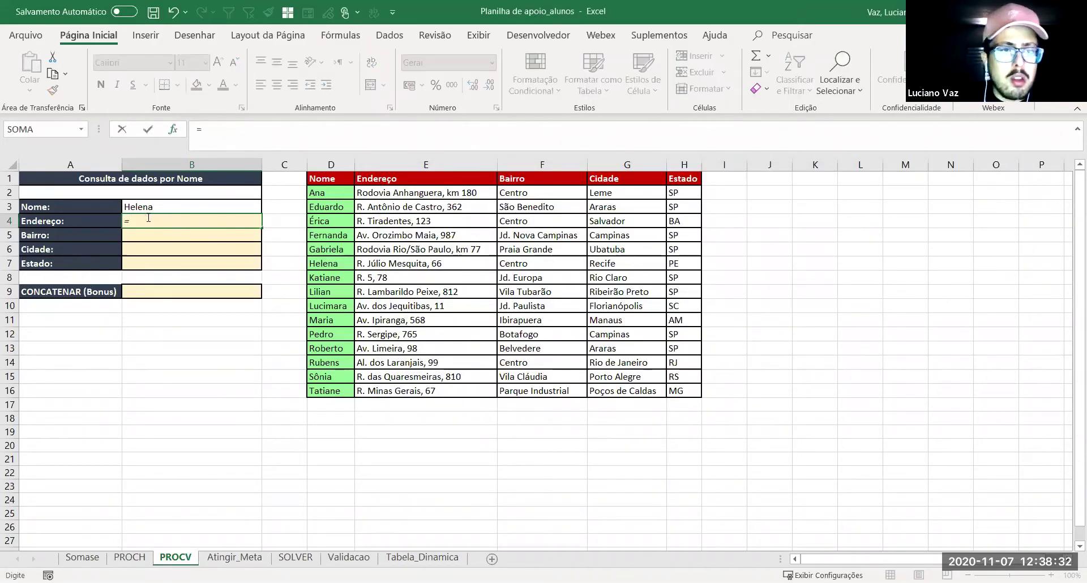
text(pro)
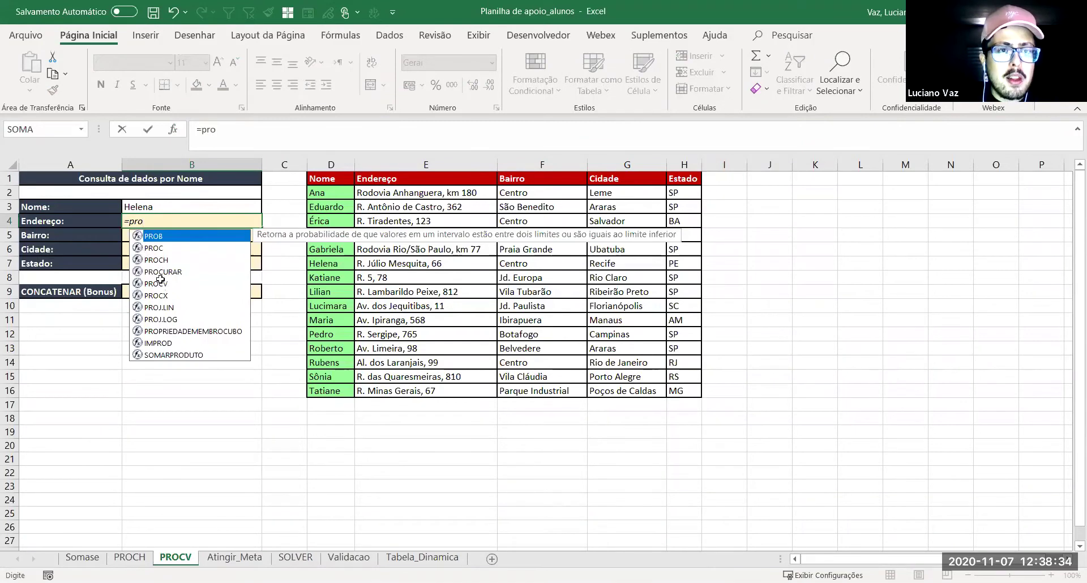
double_click(160, 283)
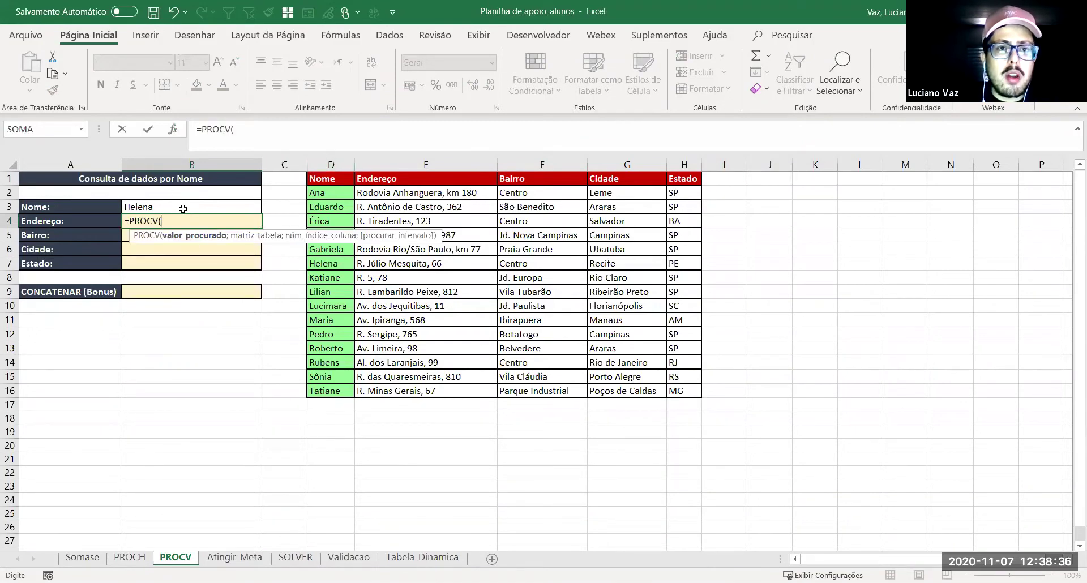
click(152, 207)
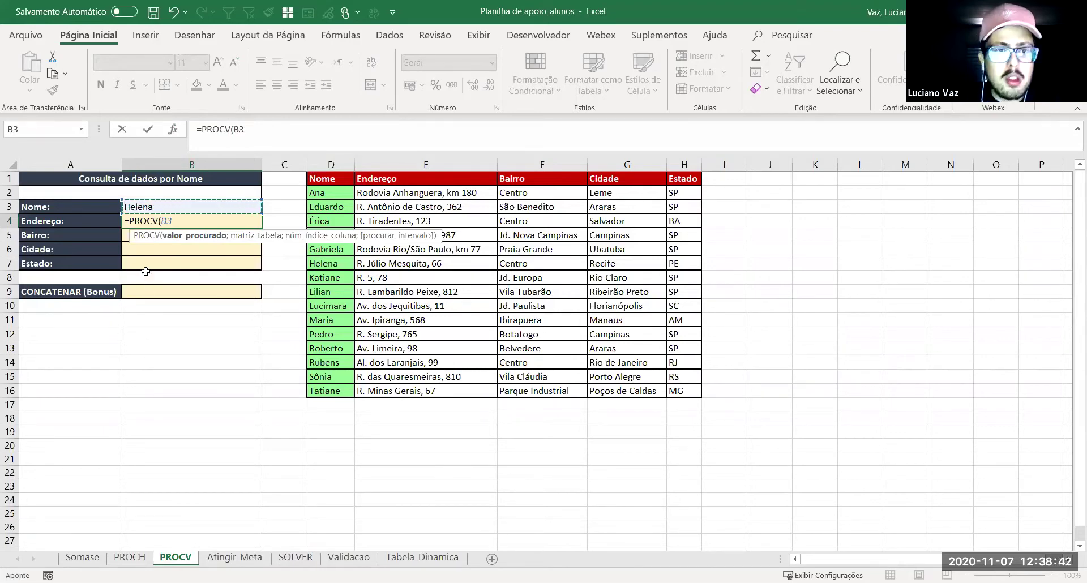
text(;)
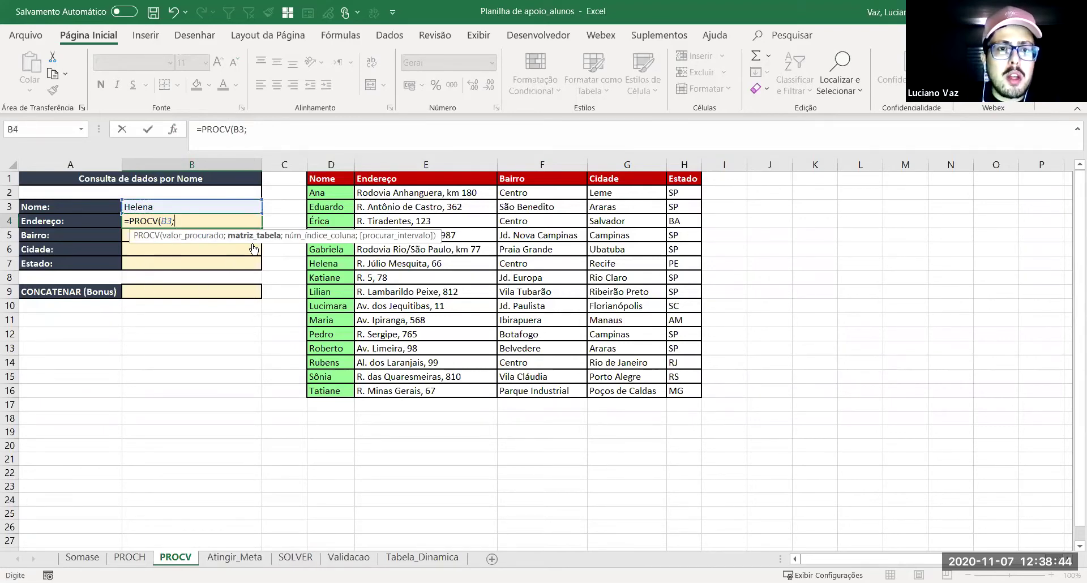
click(175, 219)
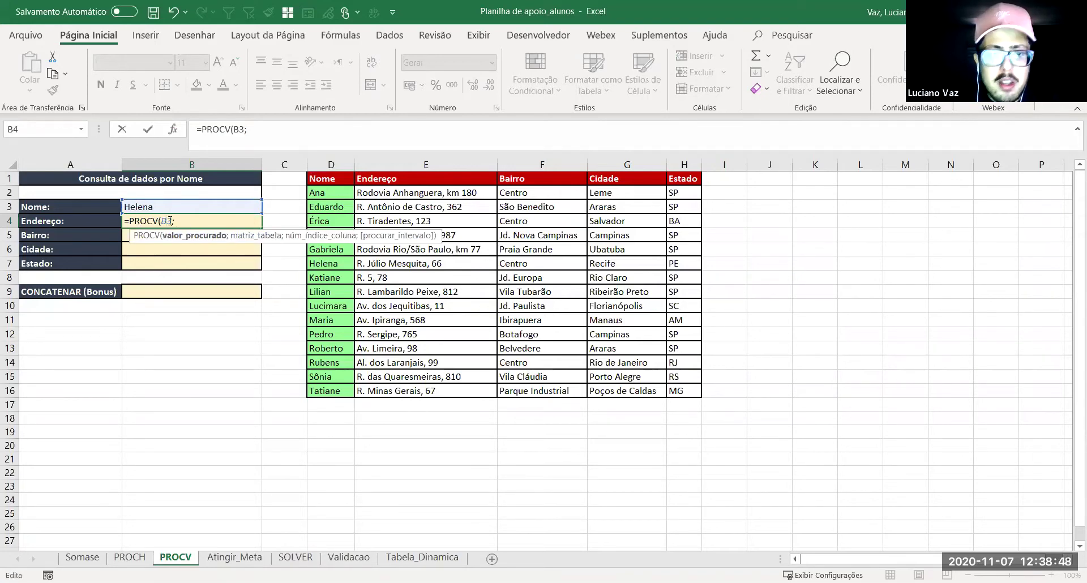
key(F4)
click(190, 221)
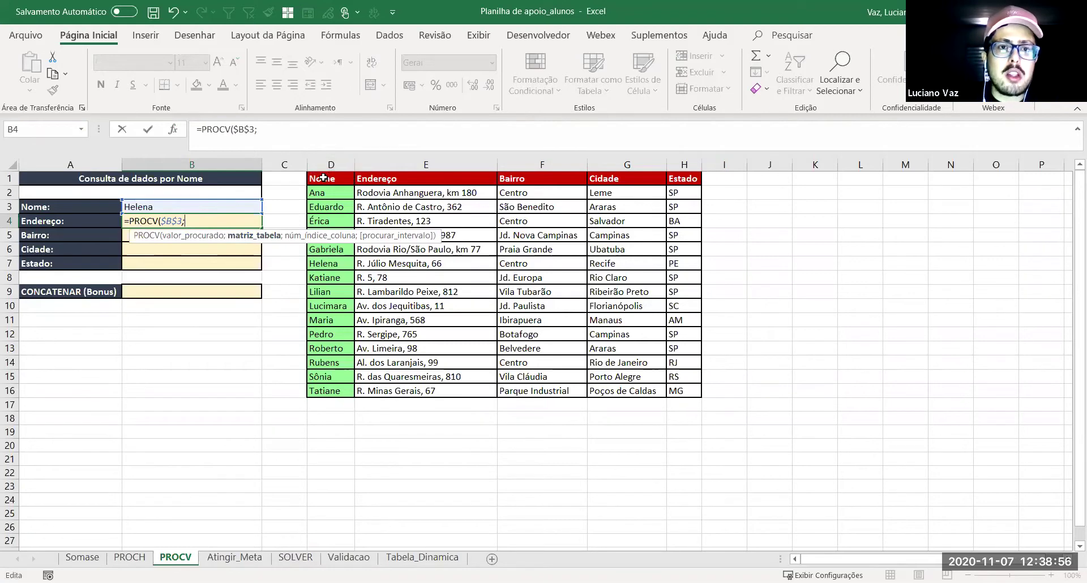
Step: Complete the PROCV formula in B4 with the table D1:H16, column index 2 and exact match 0
click(323, 178)
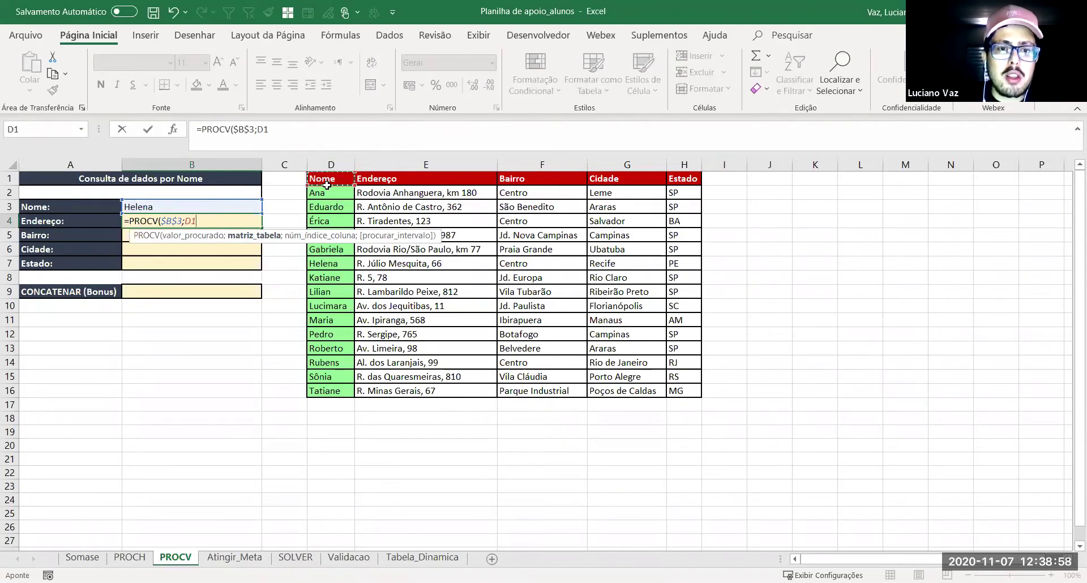
drag(326, 185, 664, 389)
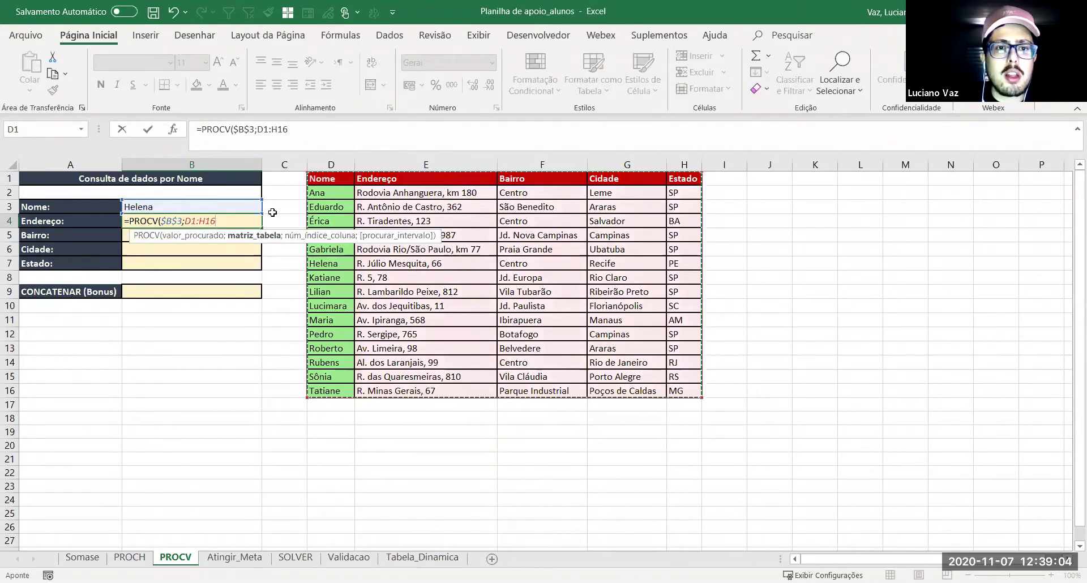
text(;2)
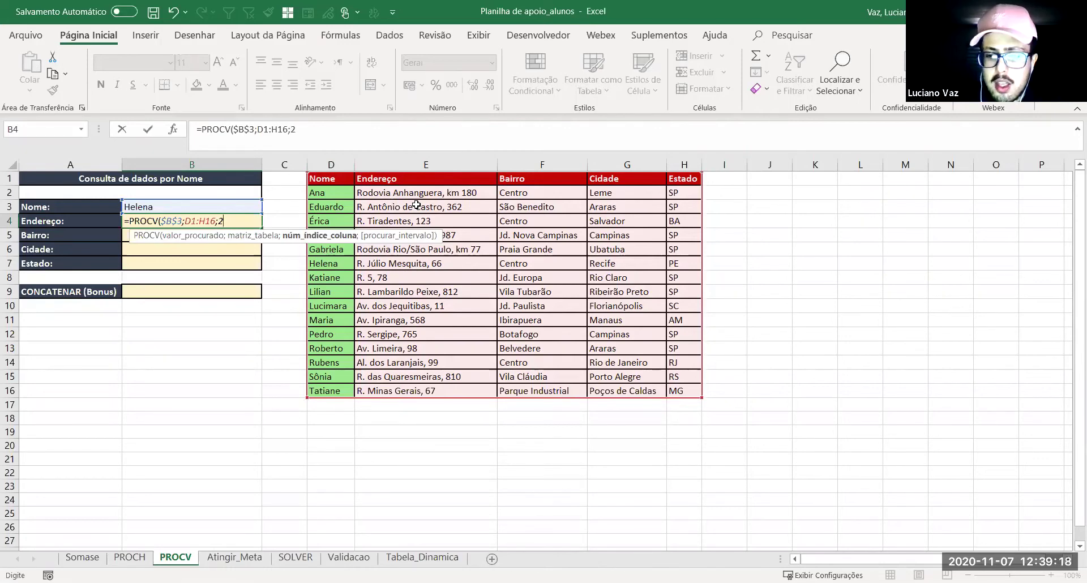
text(;)
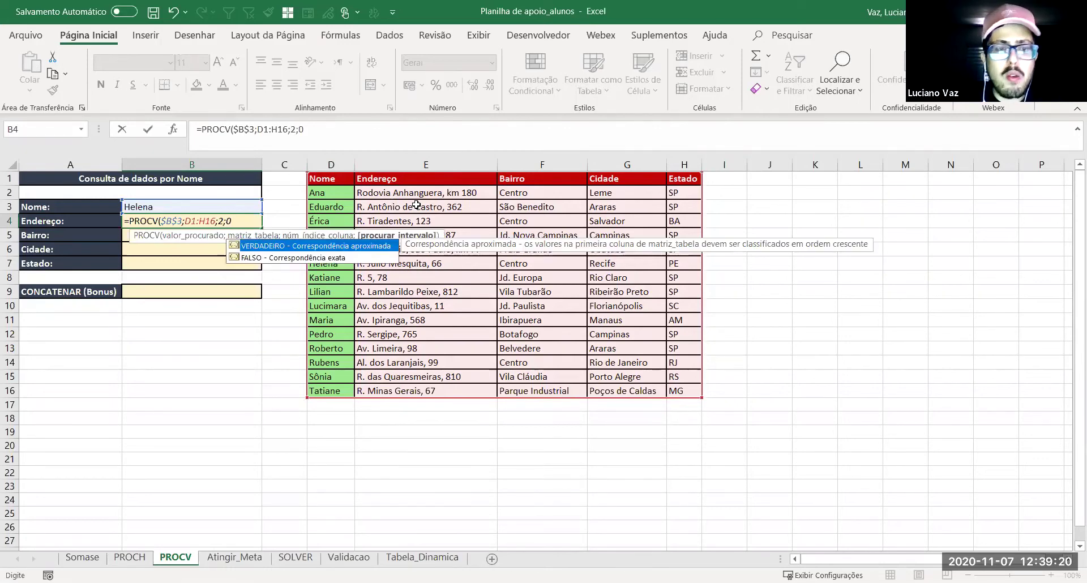
text(0))
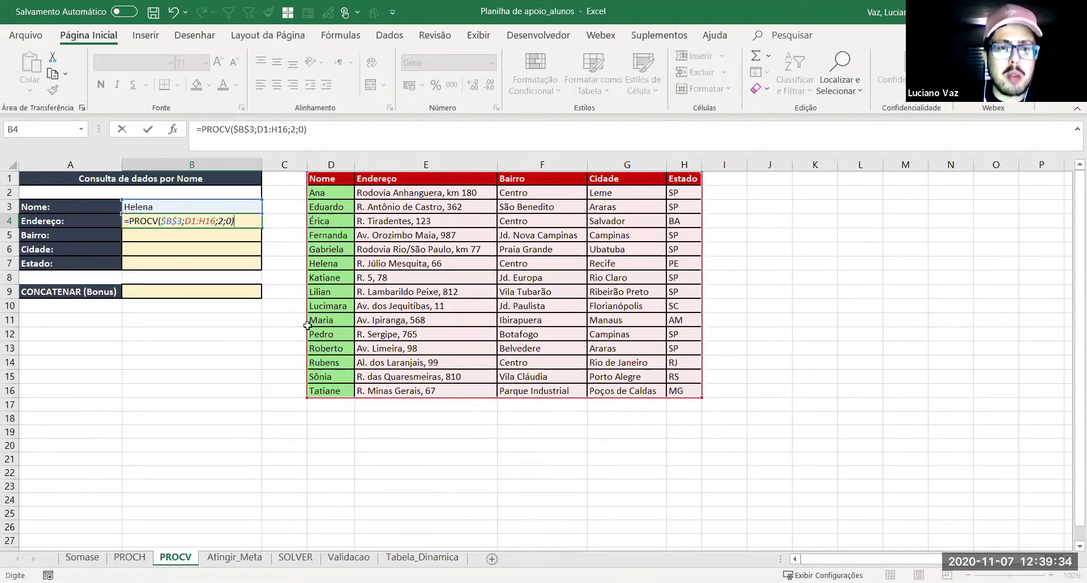
key(Return)
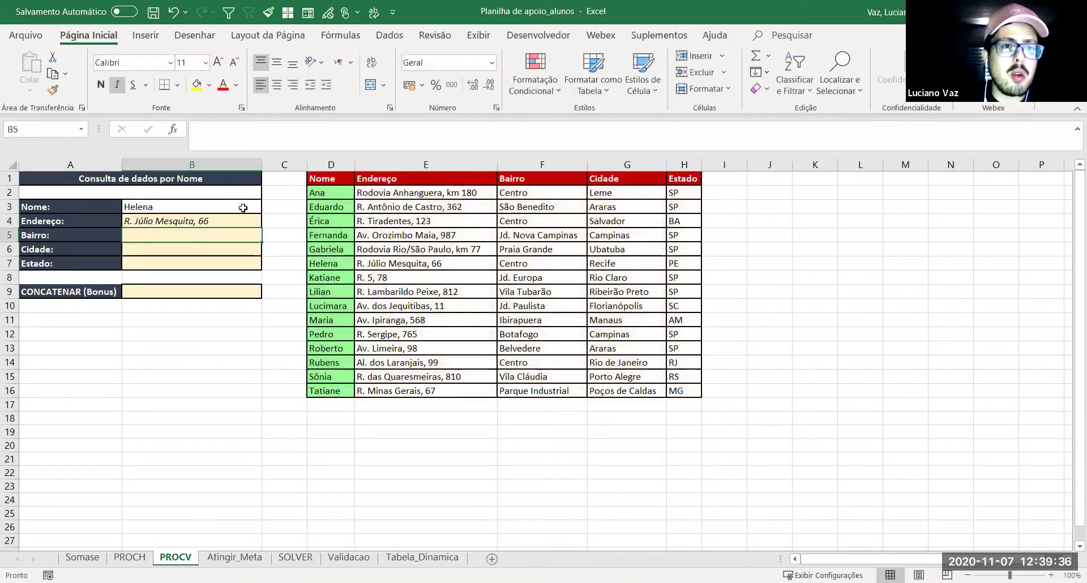
Step: Compare the Endereço result in B4 with the selected name's row in the lookup table
click(177, 217)
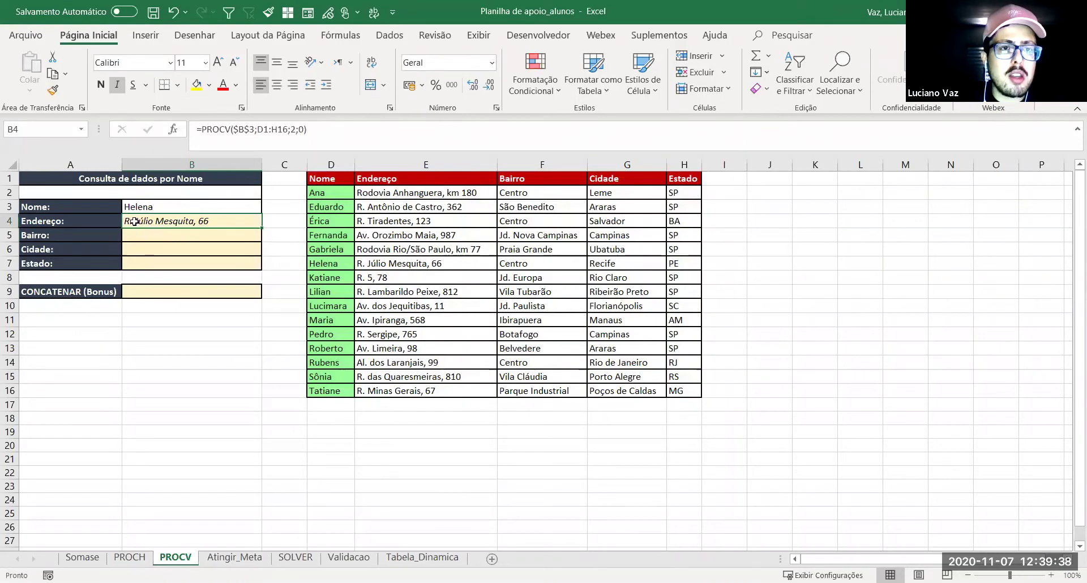
click(148, 207)
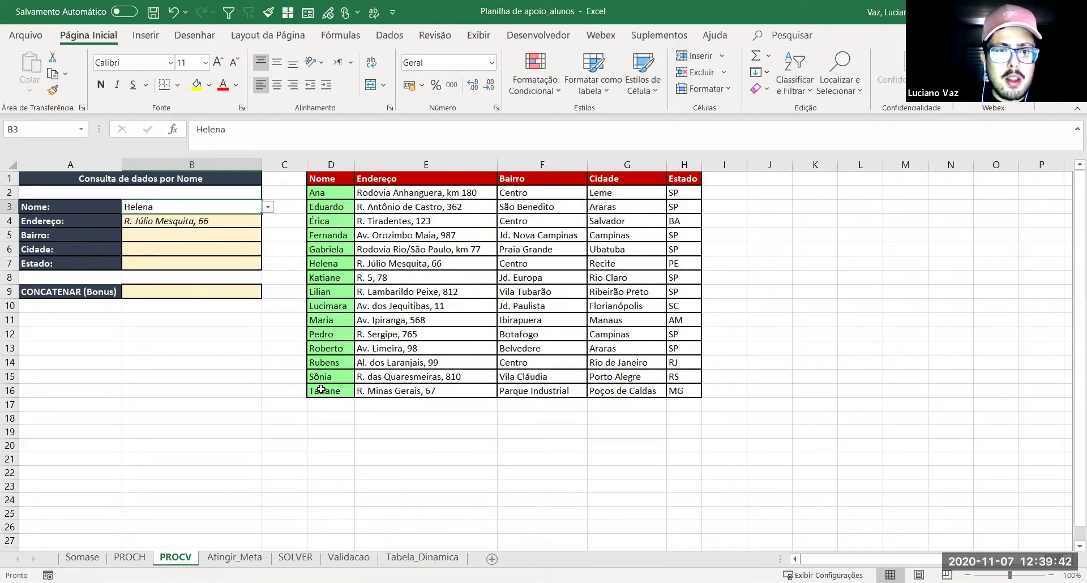
click(324, 264)
click(407, 266)
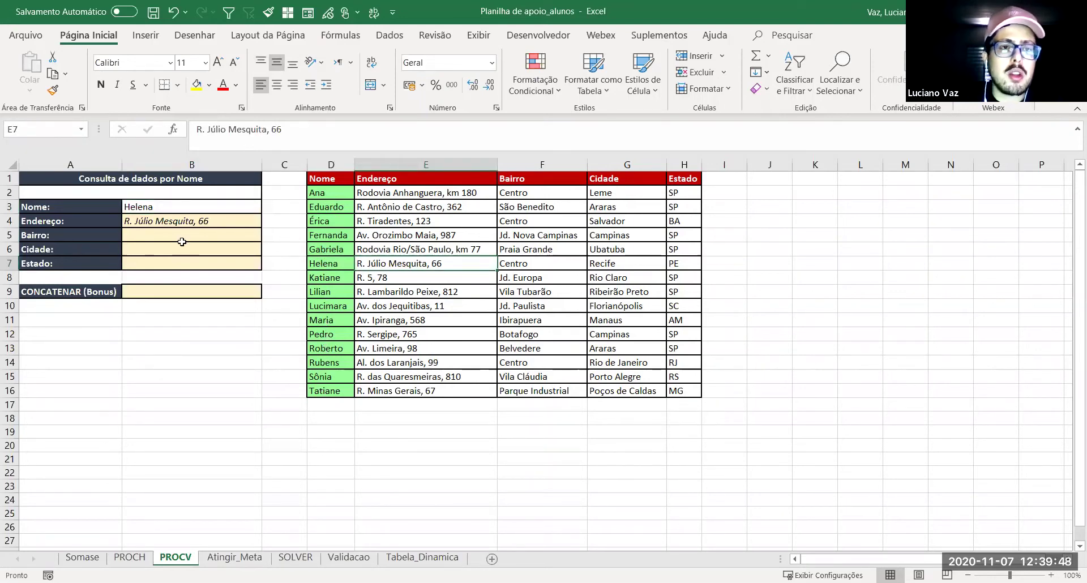
click(157, 222)
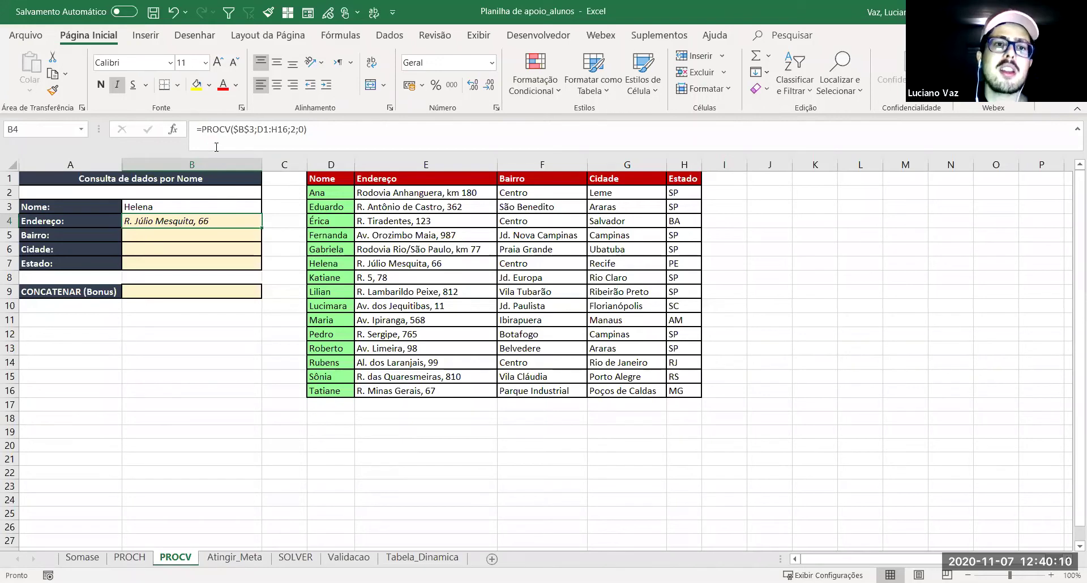
Step: Review the PROCV formula in B4 argument by argument: lookup value, table range and column index
double_click(211, 129)
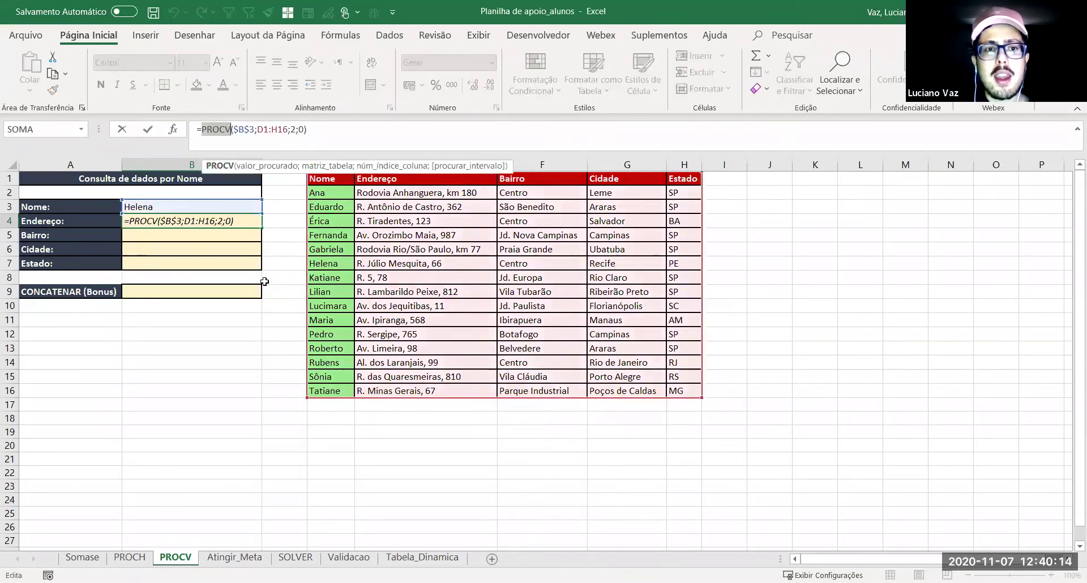
click(238, 129)
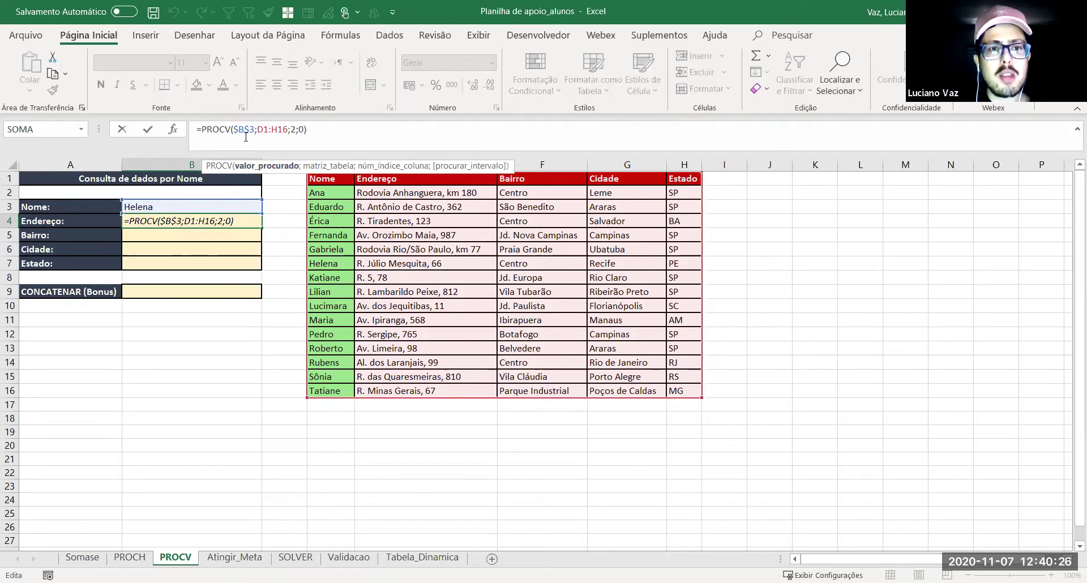
click(161, 206)
click(164, 220)
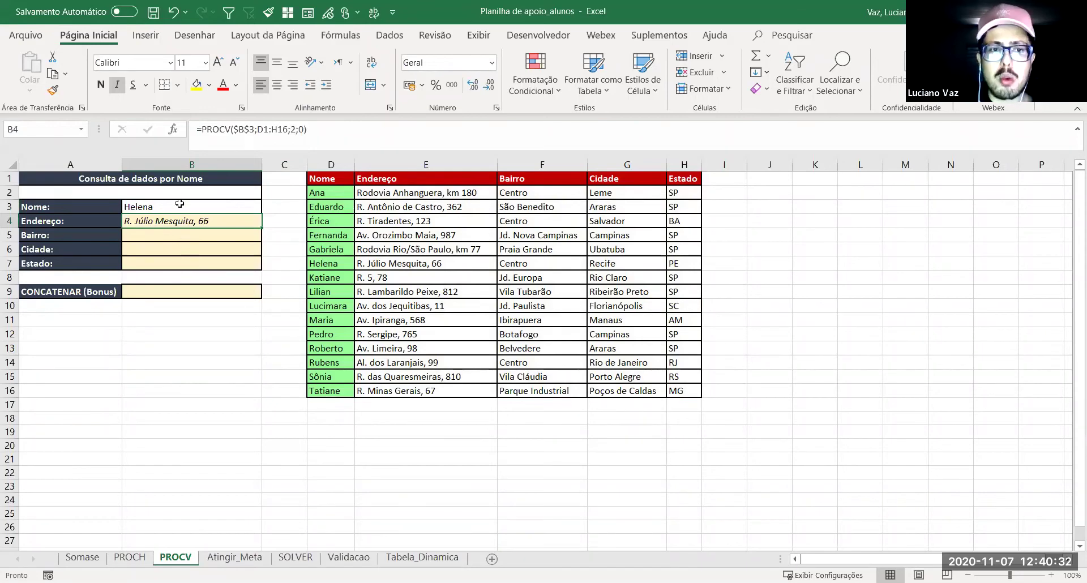
click(268, 125)
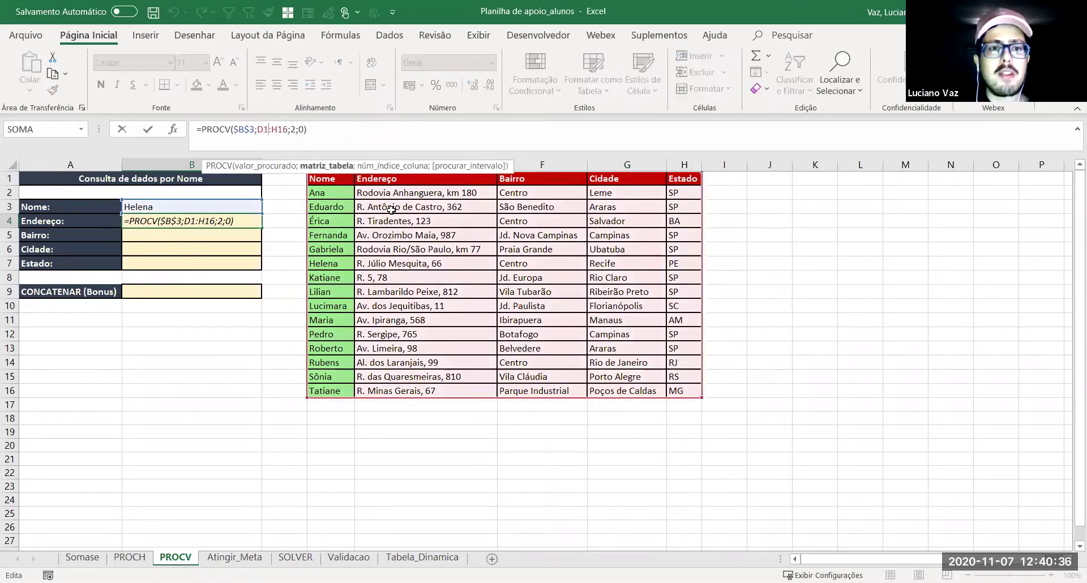
click(291, 126)
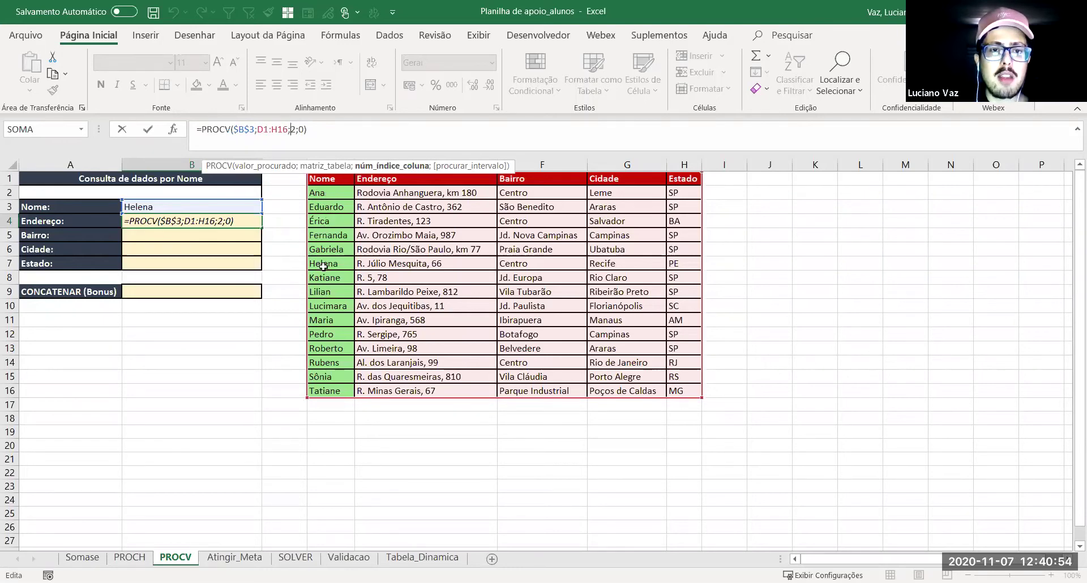
click(420, 265)
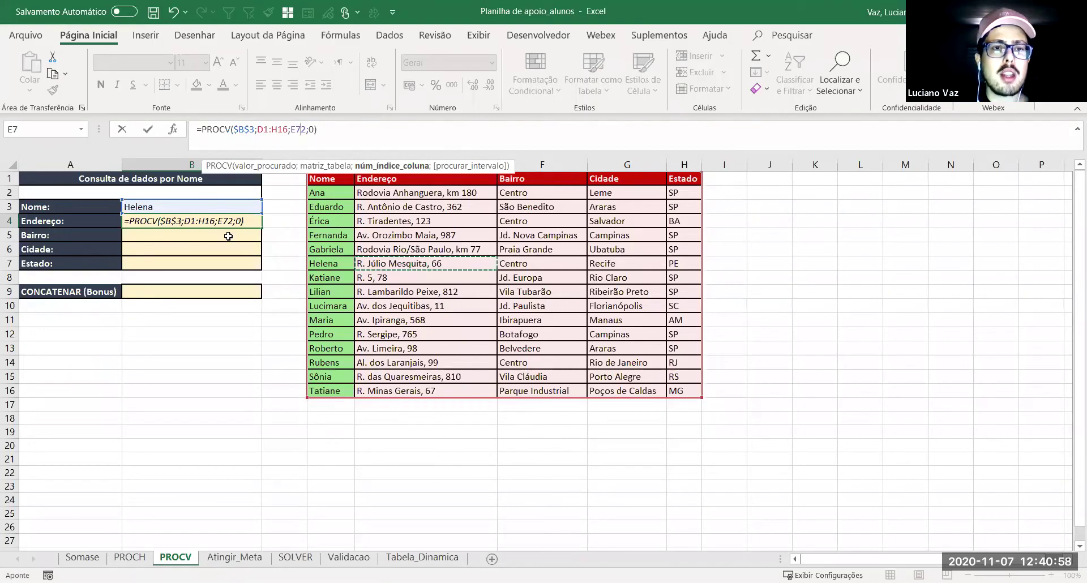
key(Escape)
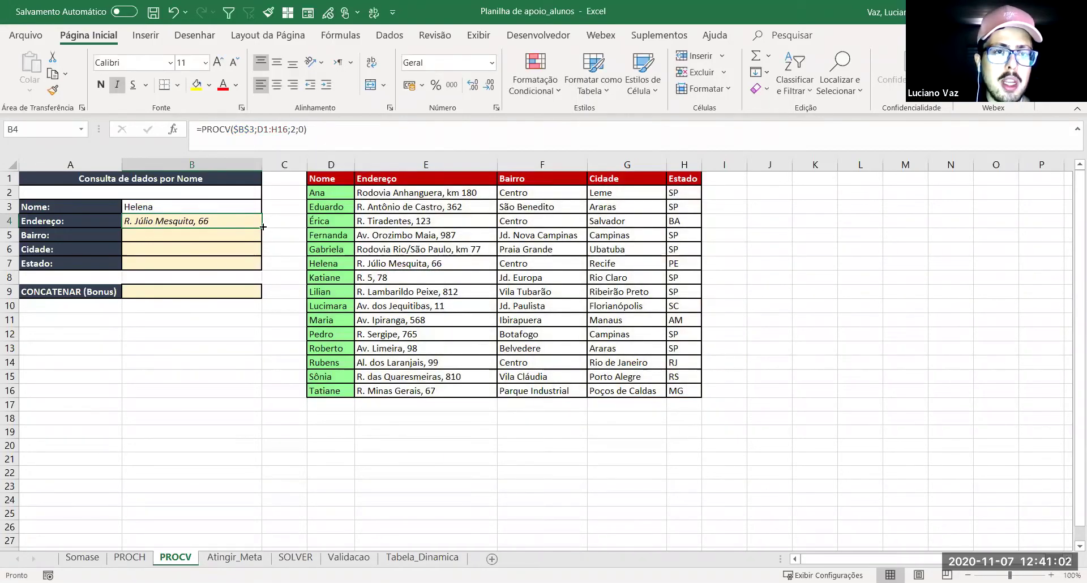
Step: Fill the PROCV formula from B4 down to B7 and inspect the table ranges copied into B5 and B7
drag(261, 228, 248, 268)
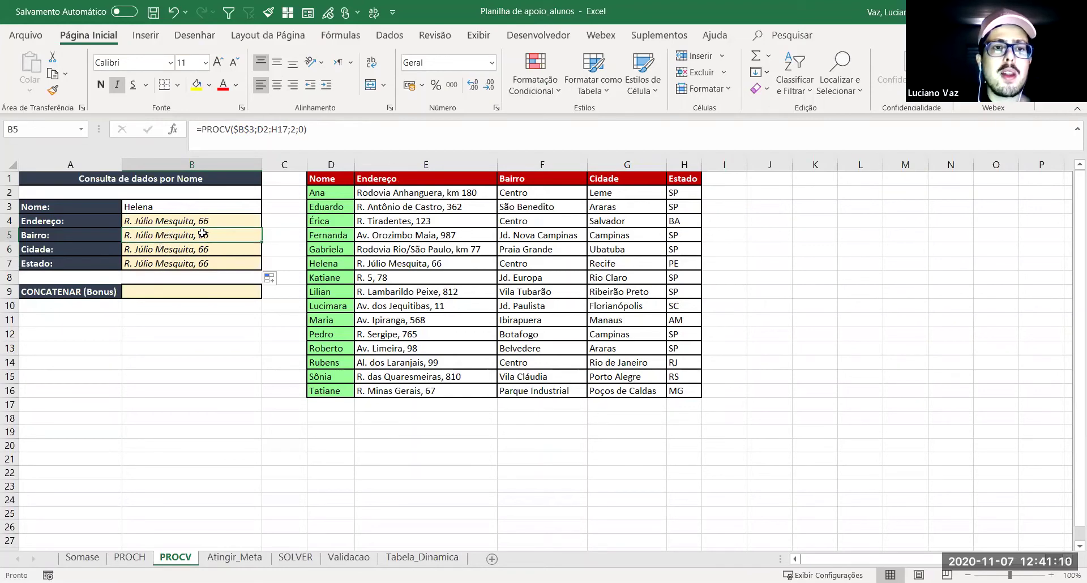
click(292, 130)
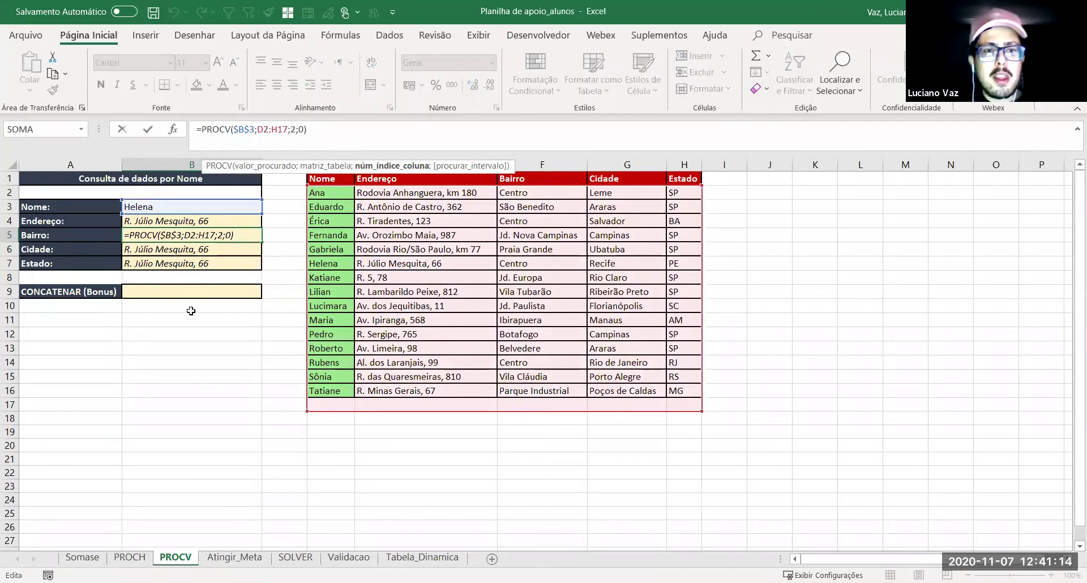
key(Escape)
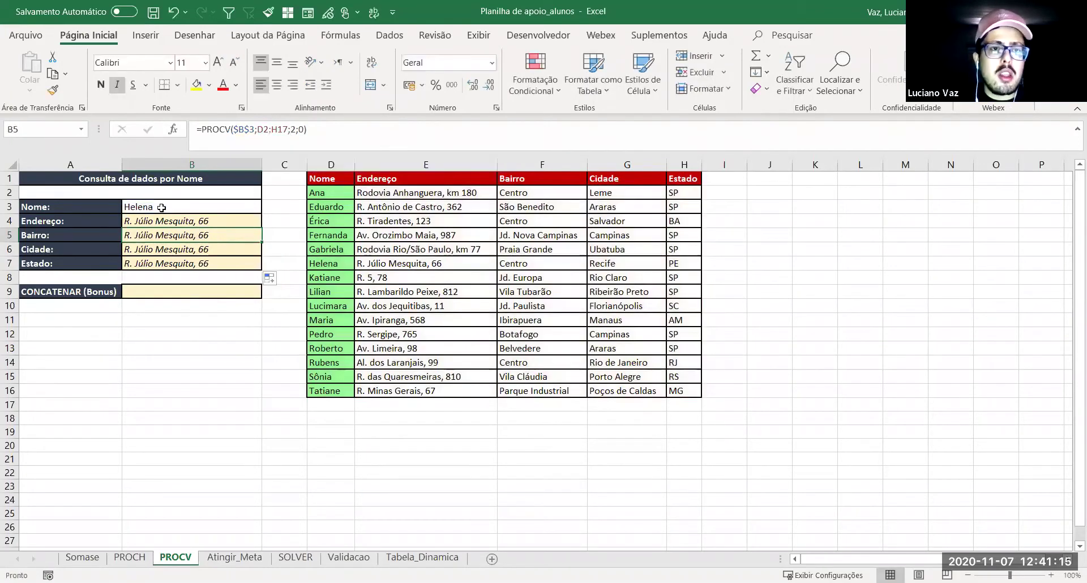
click(171, 263)
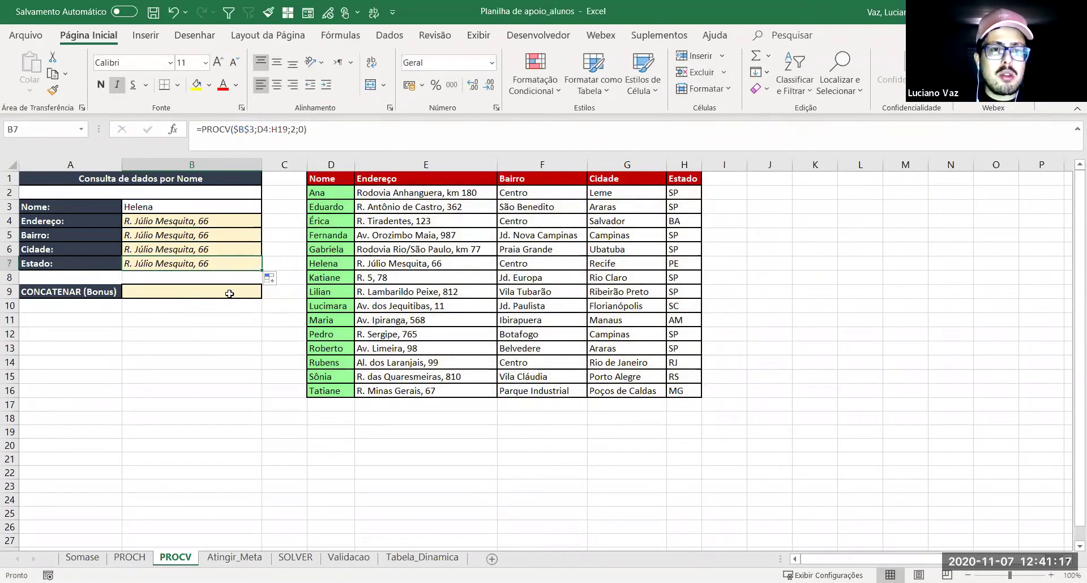
click(346, 130)
key(Escape)
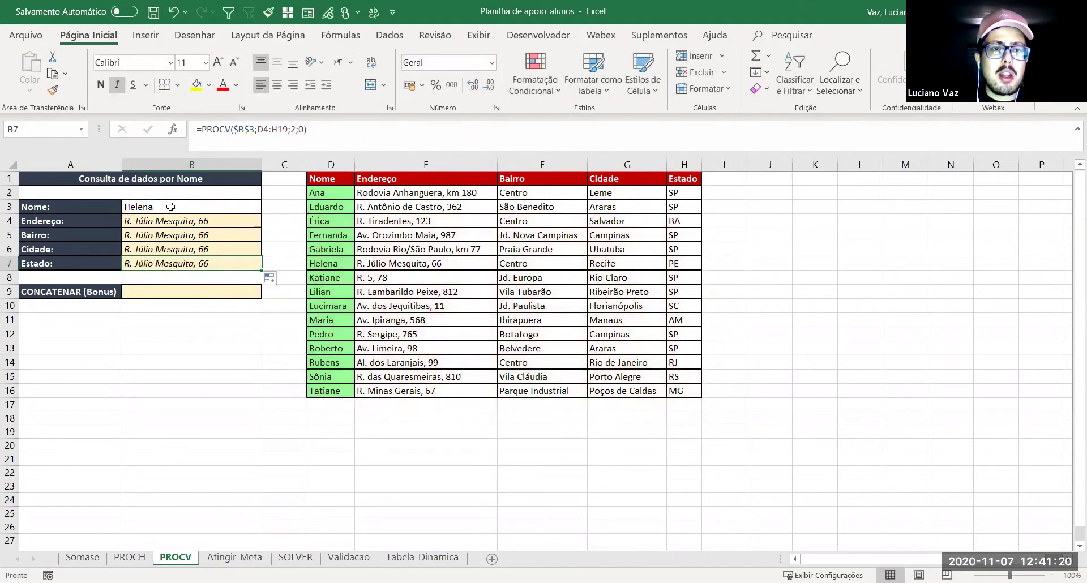
Step: Lock the table range of the PROCV formula in B4 as the absolute reference $D$1:$H$16
key(Up)
key(Up)
key(Up)
key(Up)
key(Down)
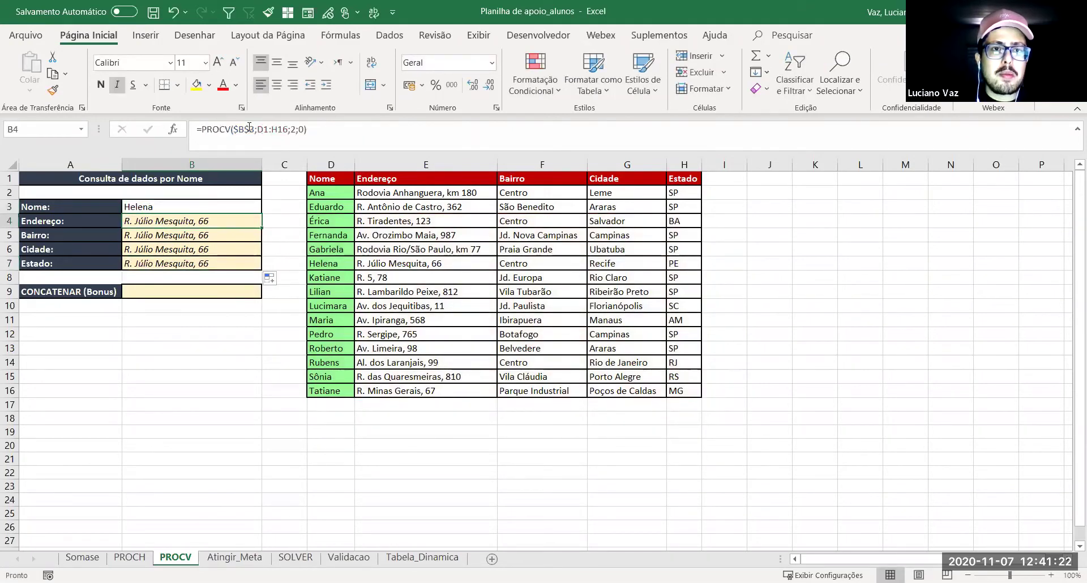
click(274, 129)
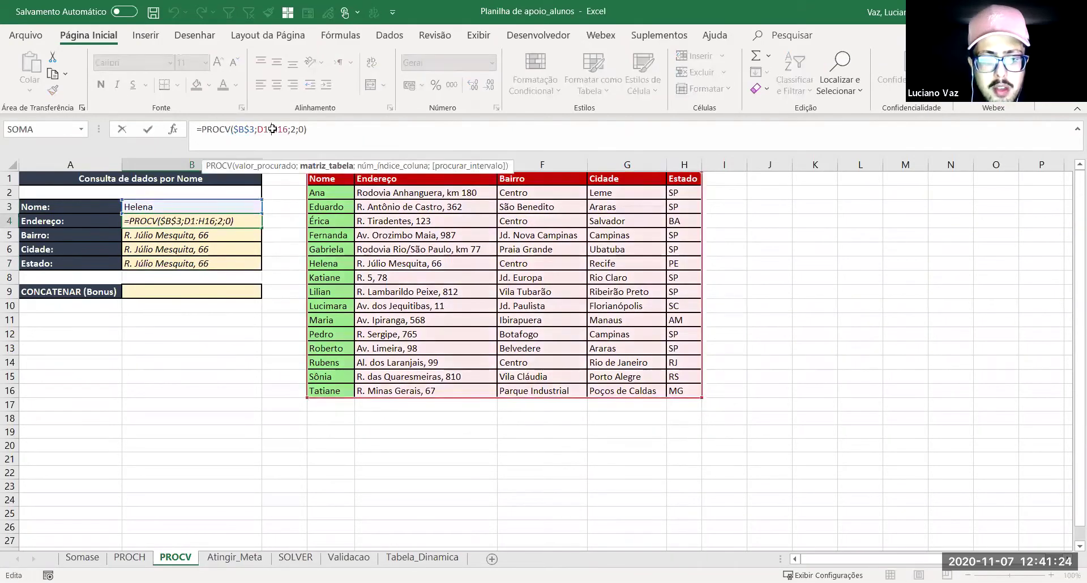
key(F4)
key(Right)
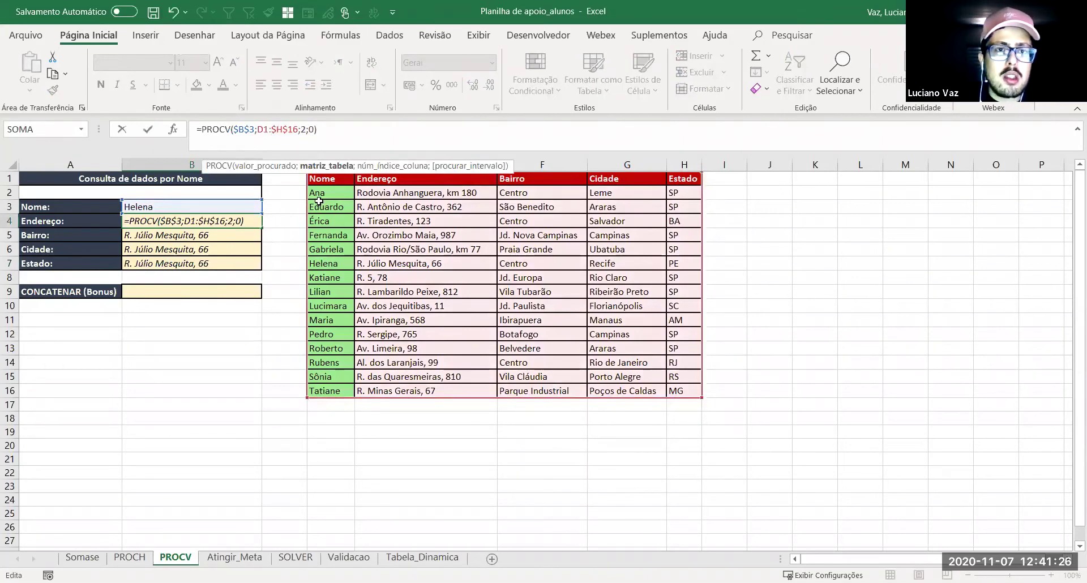
key(Left)
key(F4)
key(Return)
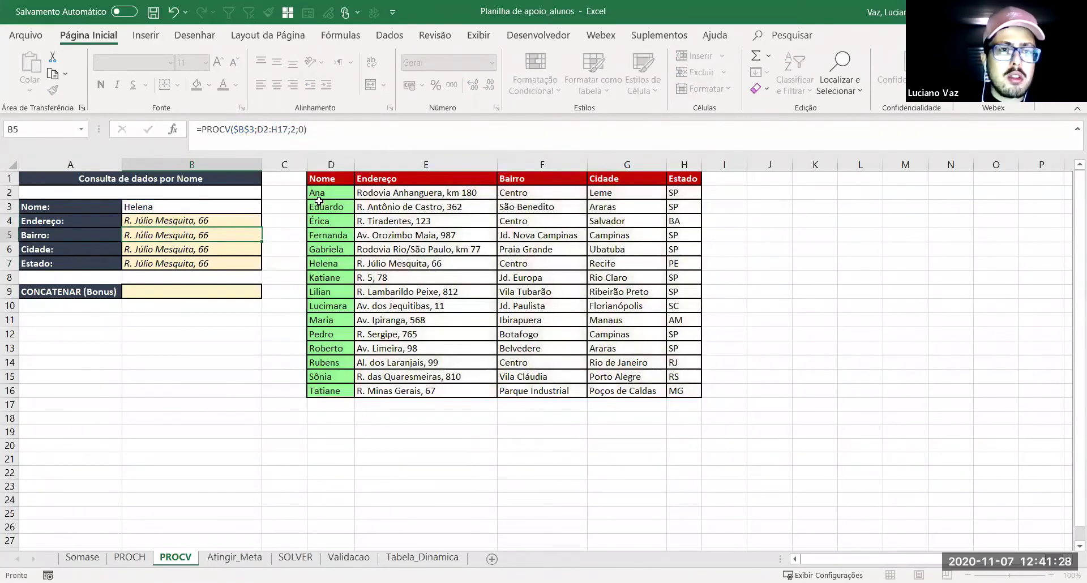
Step: Fill the locked PROCV formula from B4 down to the Estado cell B7 and check the copy in B5
click(249, 224)
drag(262, 227, 261, 268)
click(199, 240)
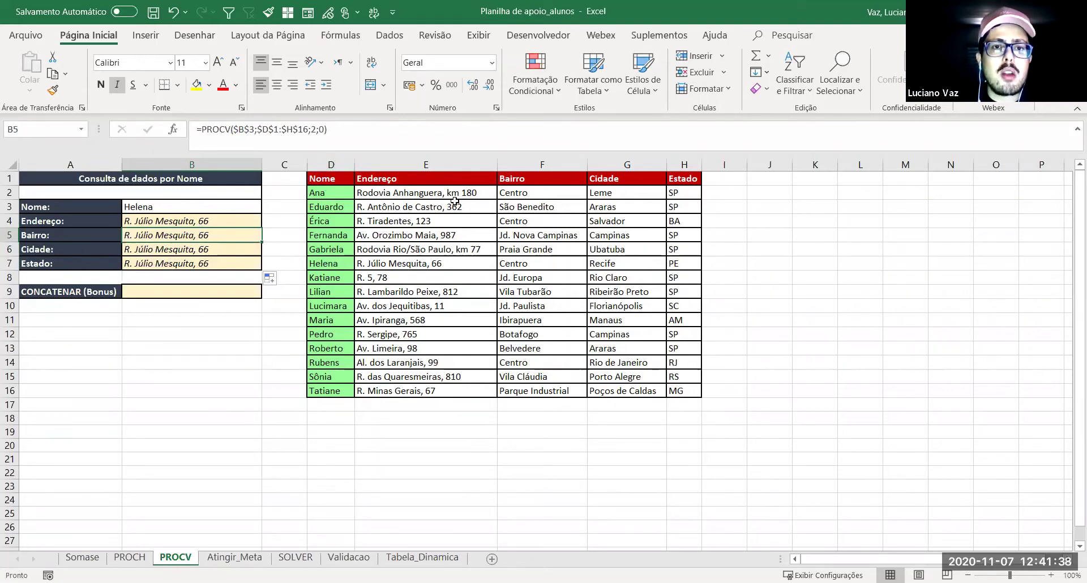
Step: Count the lookup table's columns and set the column index of the Bairro PROCV formula in B5 to 3
click(333, 163)
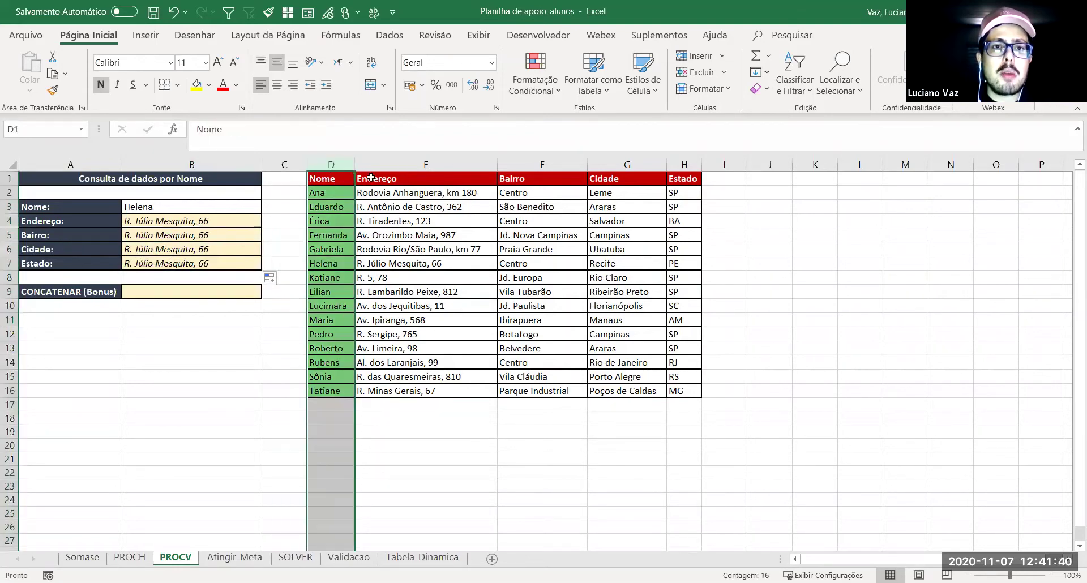
click(429, 163)
click(542, 164)
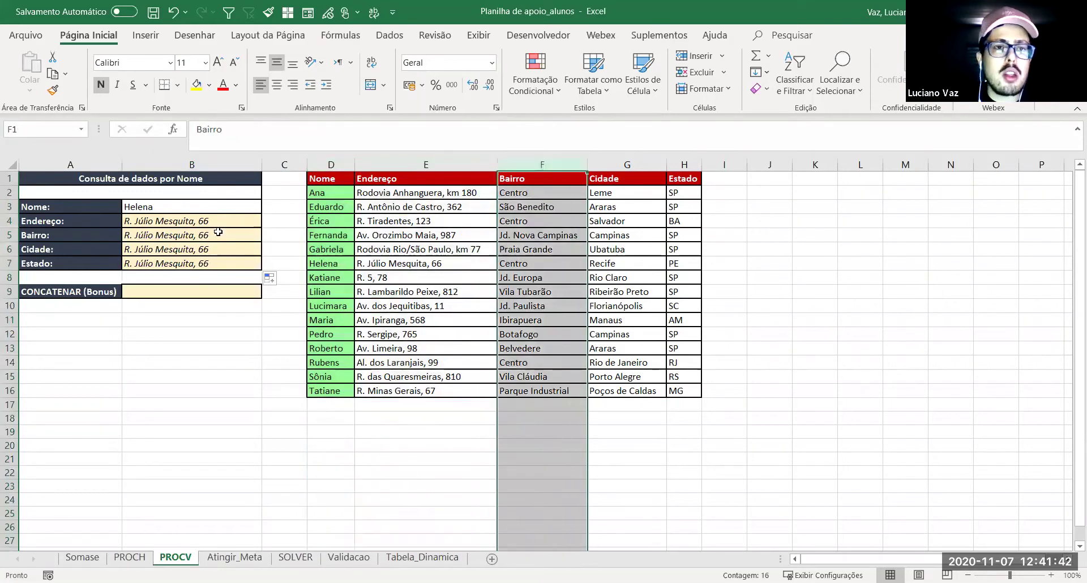
click(218, 230)
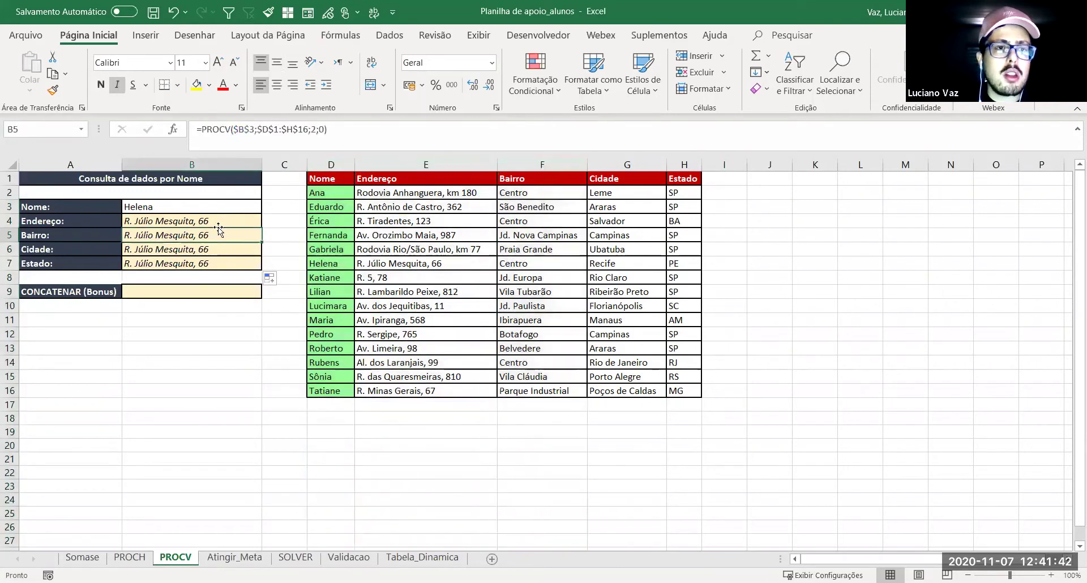
click(315, 130)
key(BackSpace)
text(3;$D$1:$H$16;3;0))
key(Return)
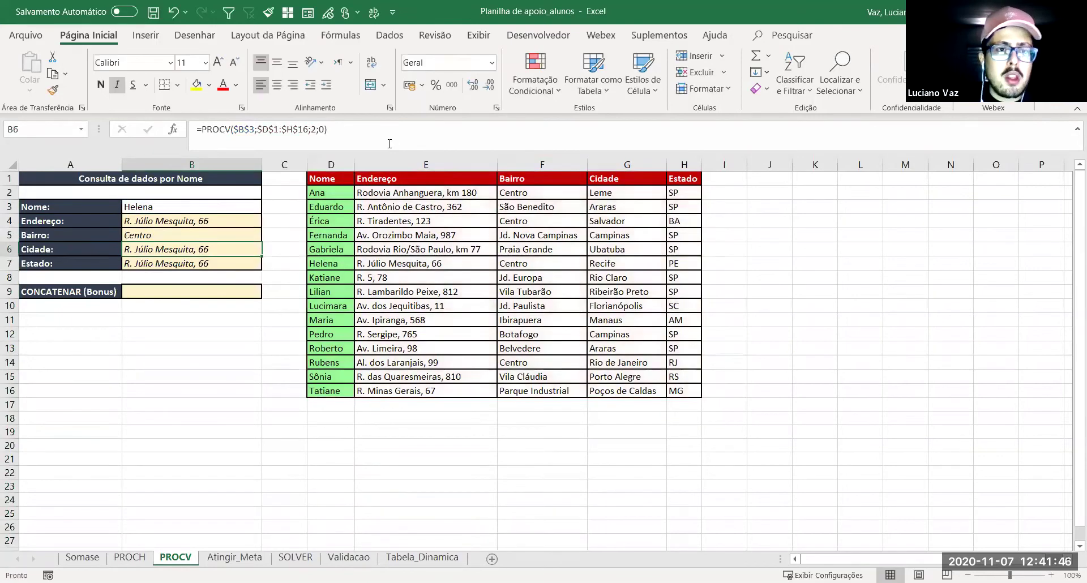
Step: Set the column index of the Cidade PROCV formula in B6 to 4
click(315, 130)
key(BackSpace)
text(4)
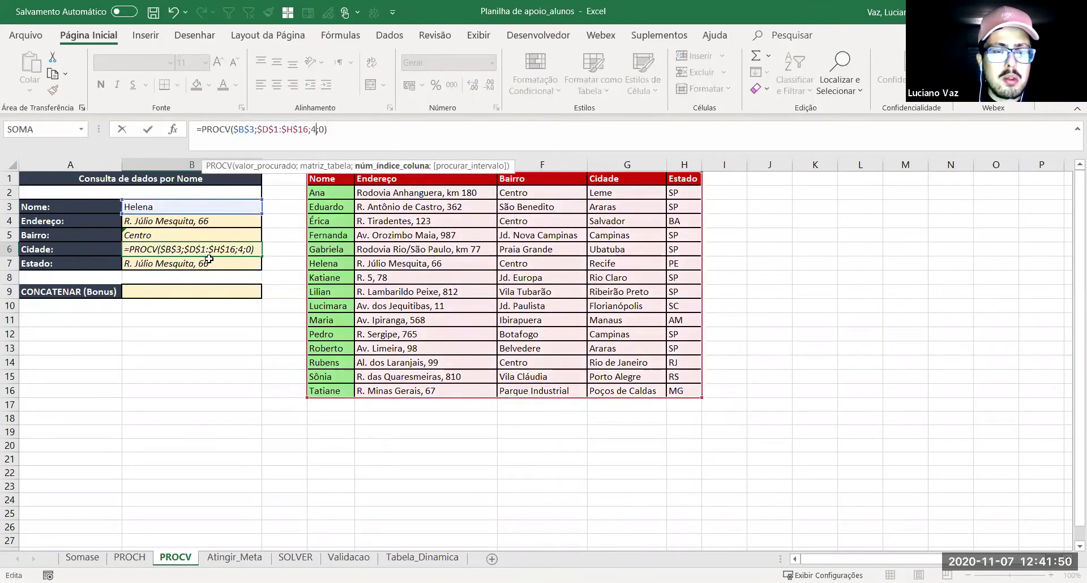
key(Return)
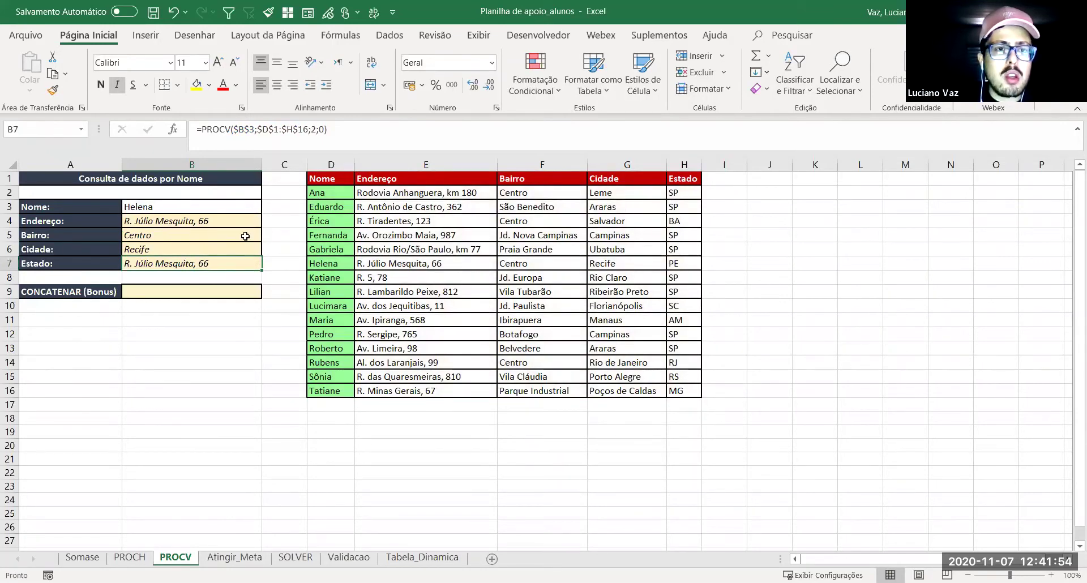
Step: Set the column index of the Estado PROCV formula in B7 to 5 and check the results in B4:B7
click(189, 274)
click(188, 265)
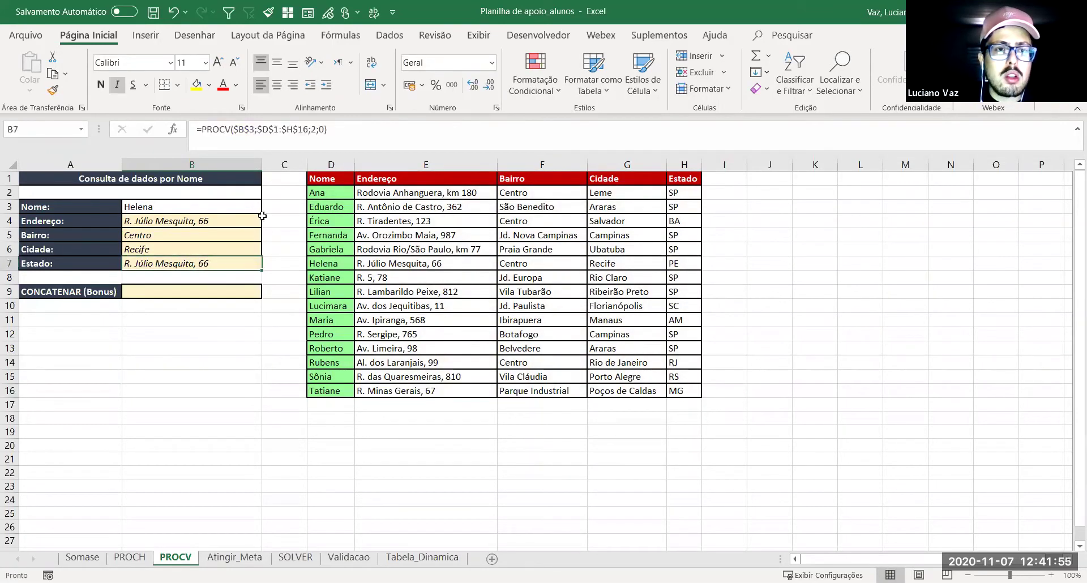
click(312, 128)
key(Delete)
text(5)
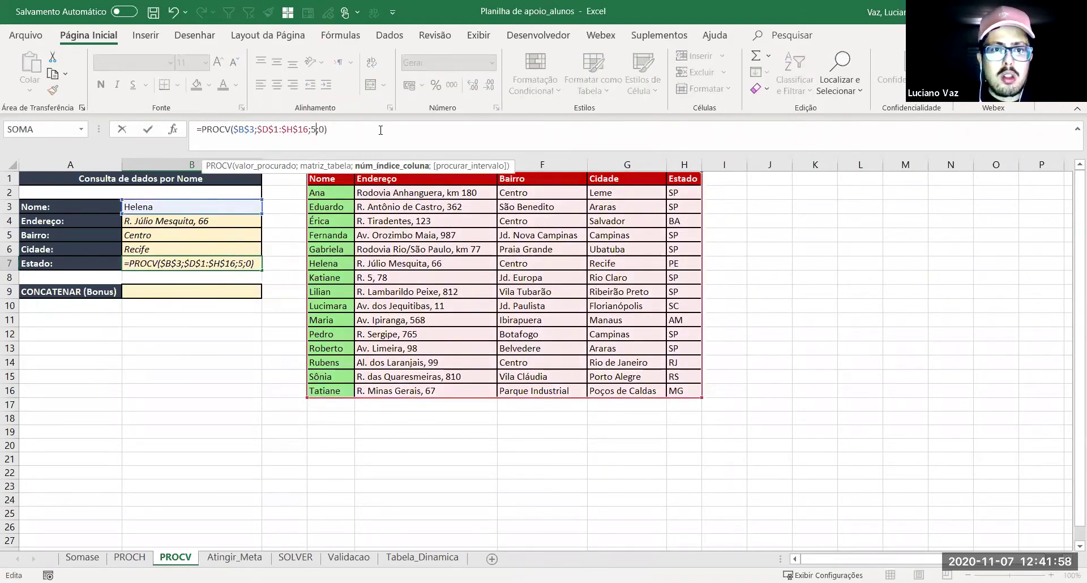
key(Return)
click(191, 306)
drag(159, 221, 159, 263)
Step: Start a concatenation formula in B9 that joins the name in B3 with the text " (" using the & operator
click(148, 291)
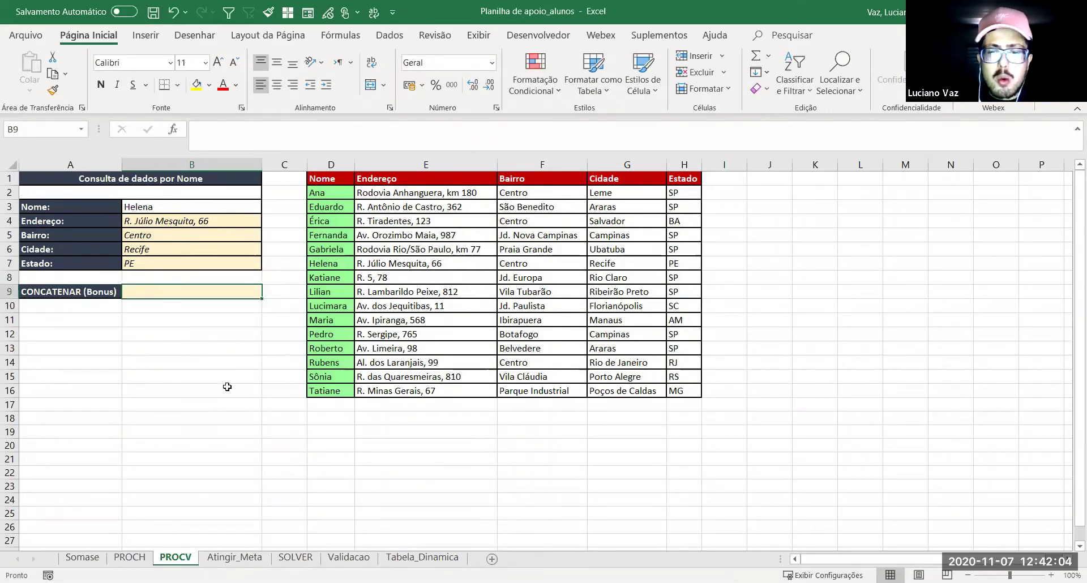
text(=)
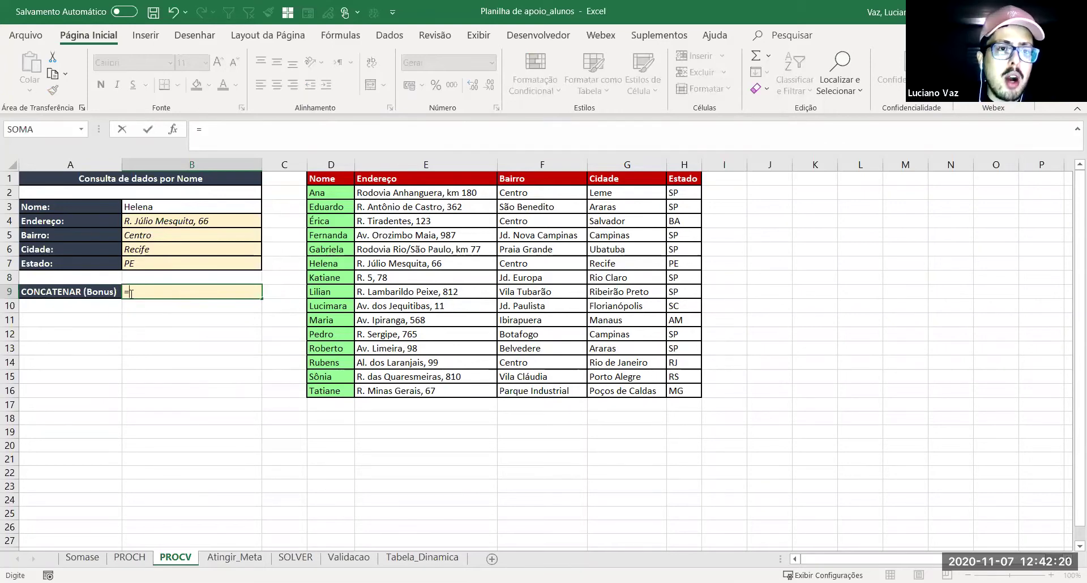
click(147, 207)
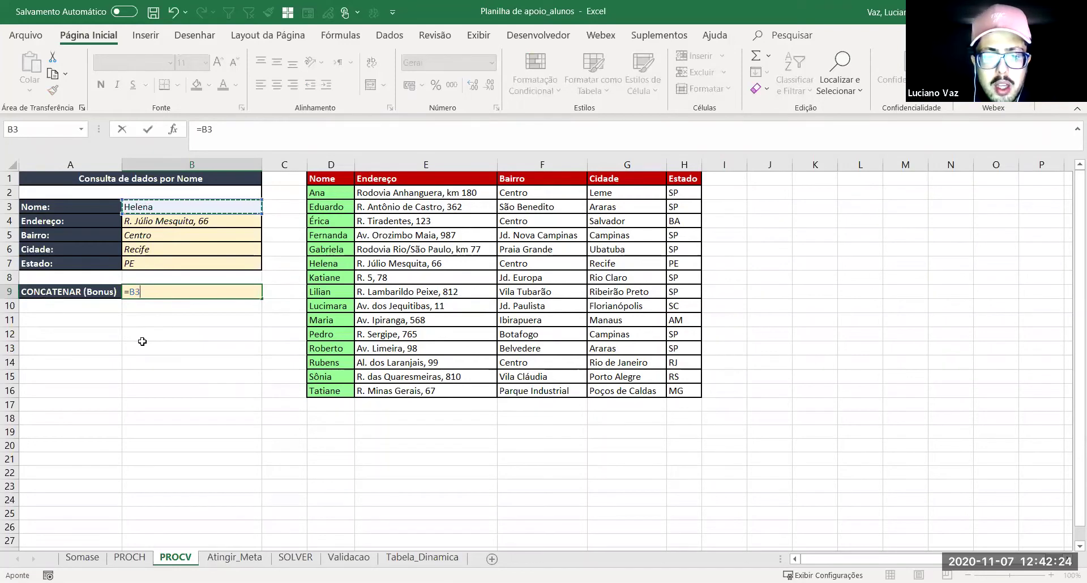
text(&)
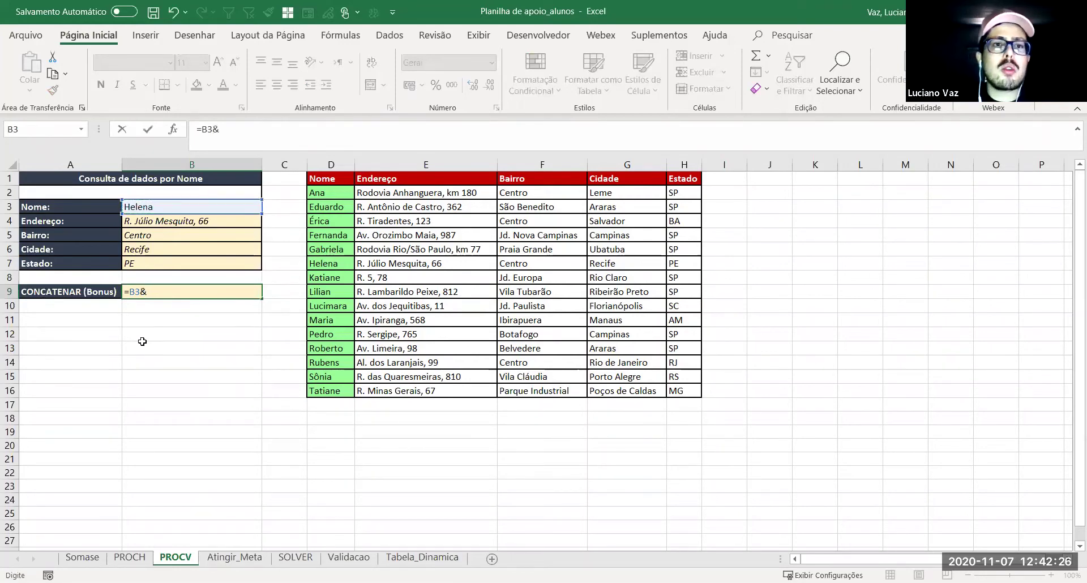
click(133, 292)
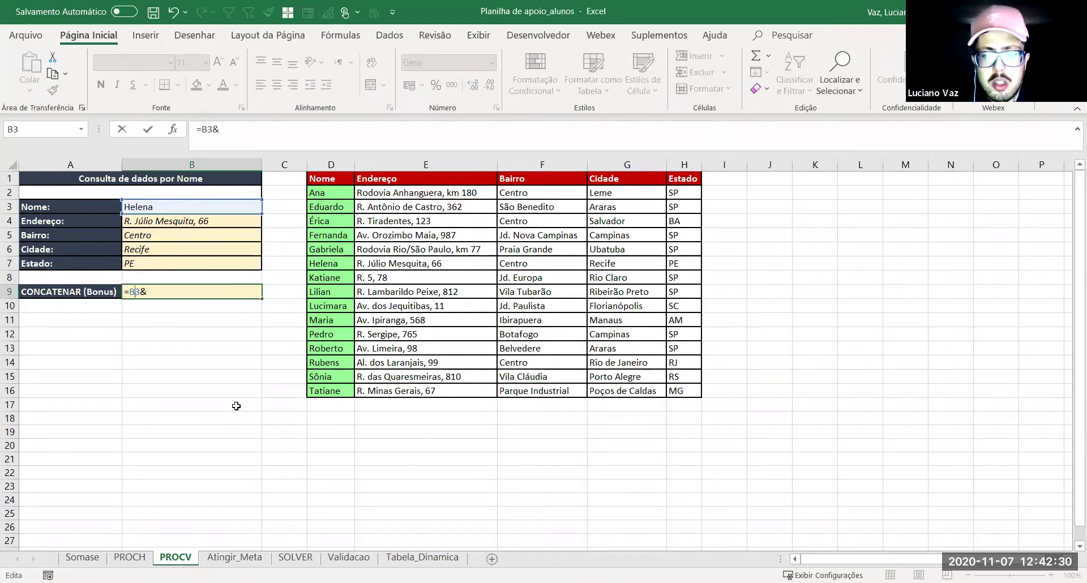
click(159, 291)
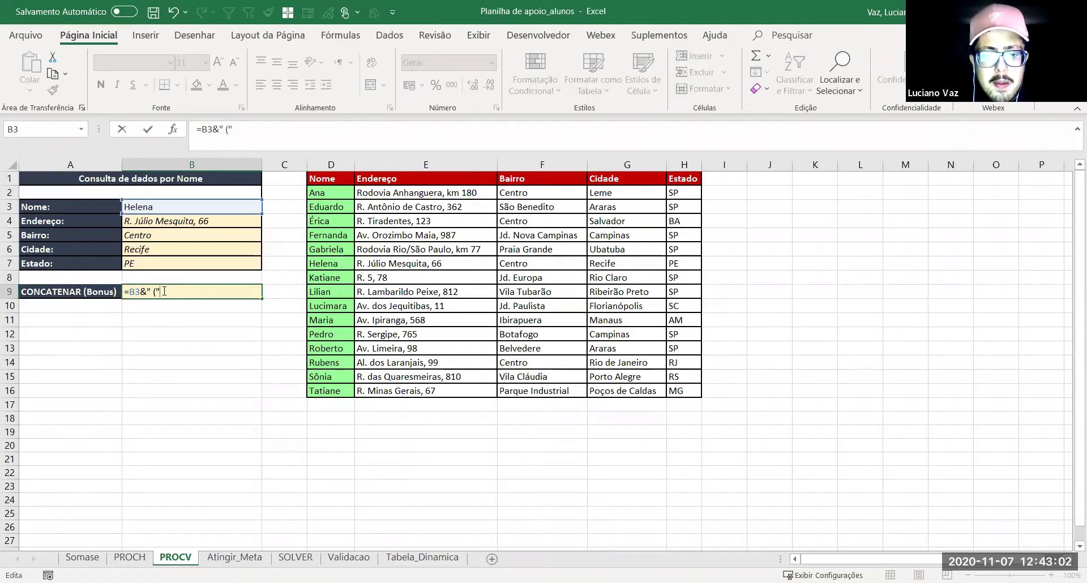
text(&)
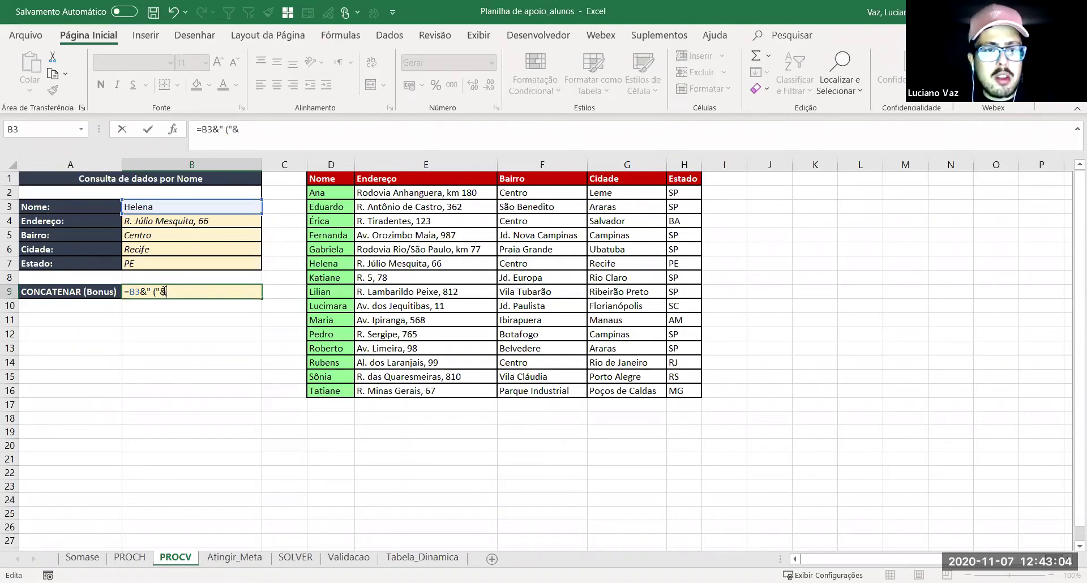
Step: Extend the B9 concatenation with the address in B4, a "/" separator and the city in B6
click(199, 221)
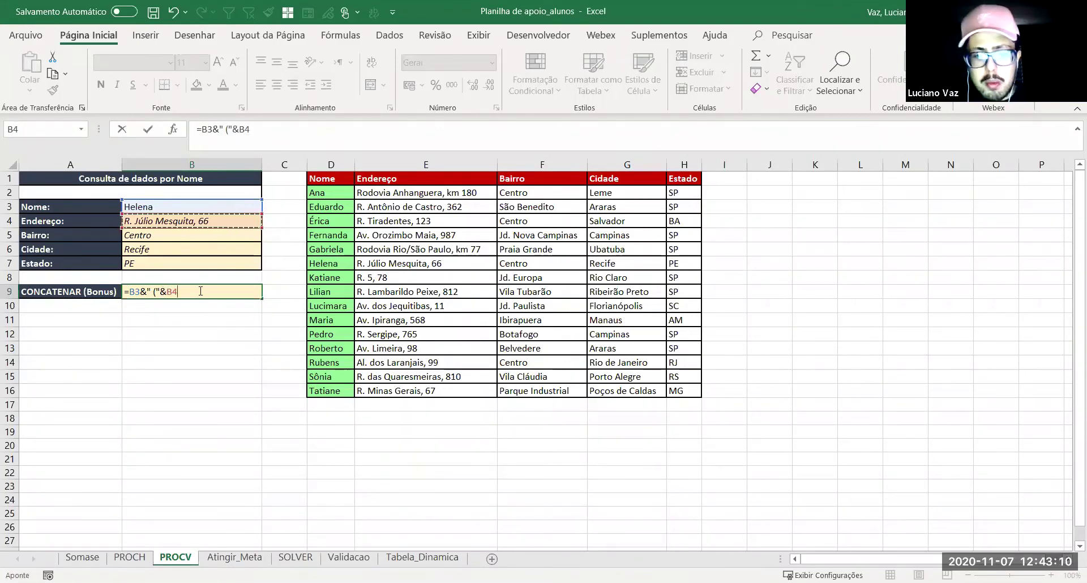
text(&"/)
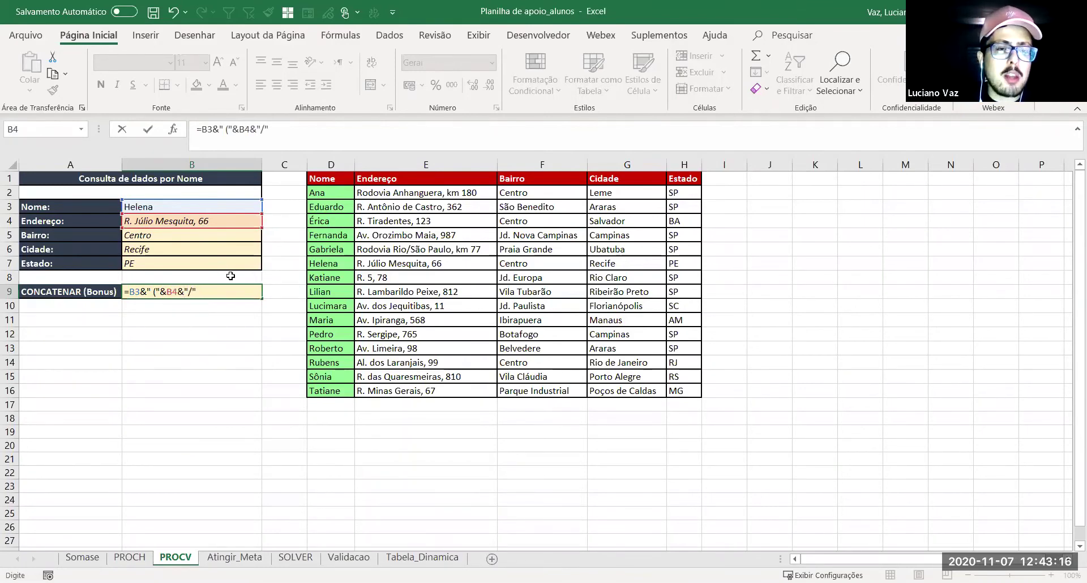
text(&)
click(164, 264)
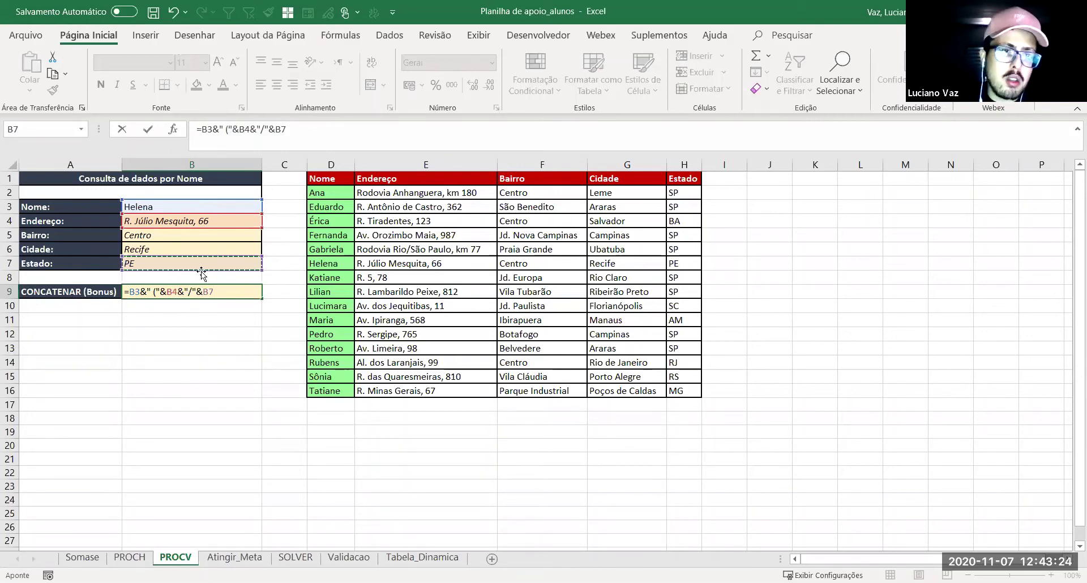
click(156, 248)
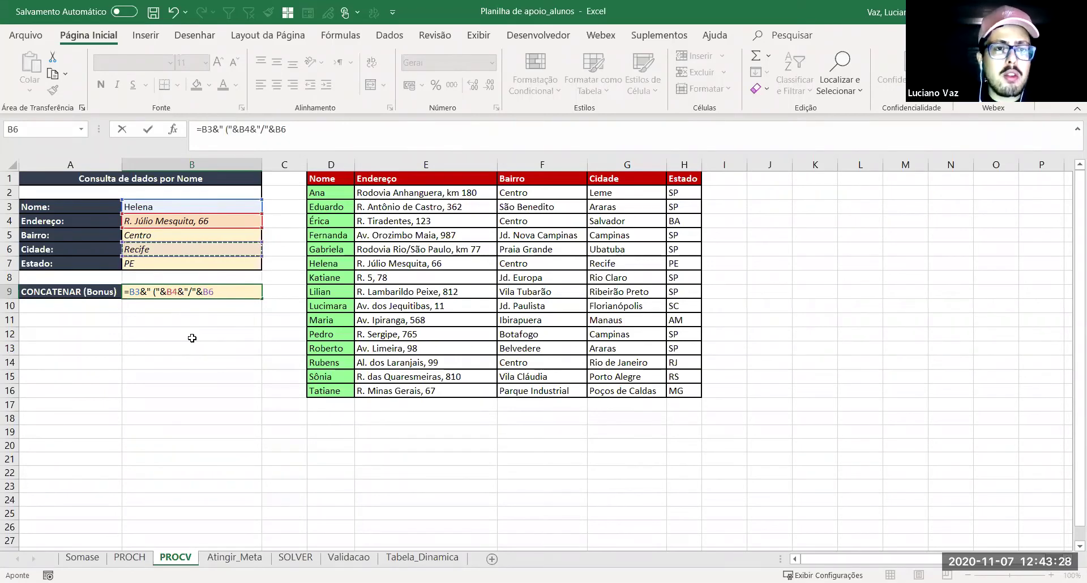
key(Return)
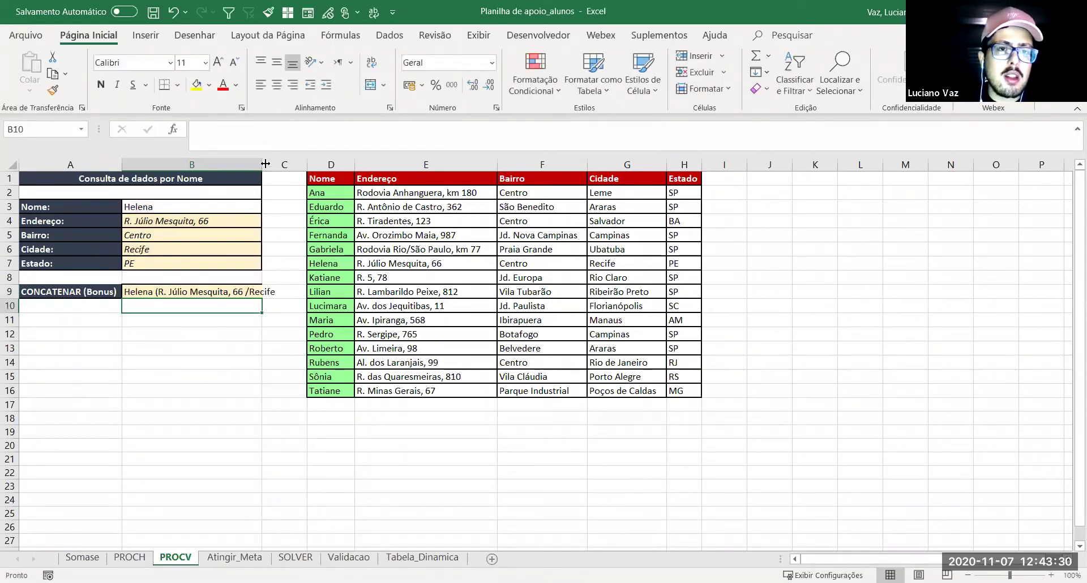
Step: Widen column B and append &")" to the concatenation formula in B9
drag(265, 164, 285, 163)
click(157, 292)
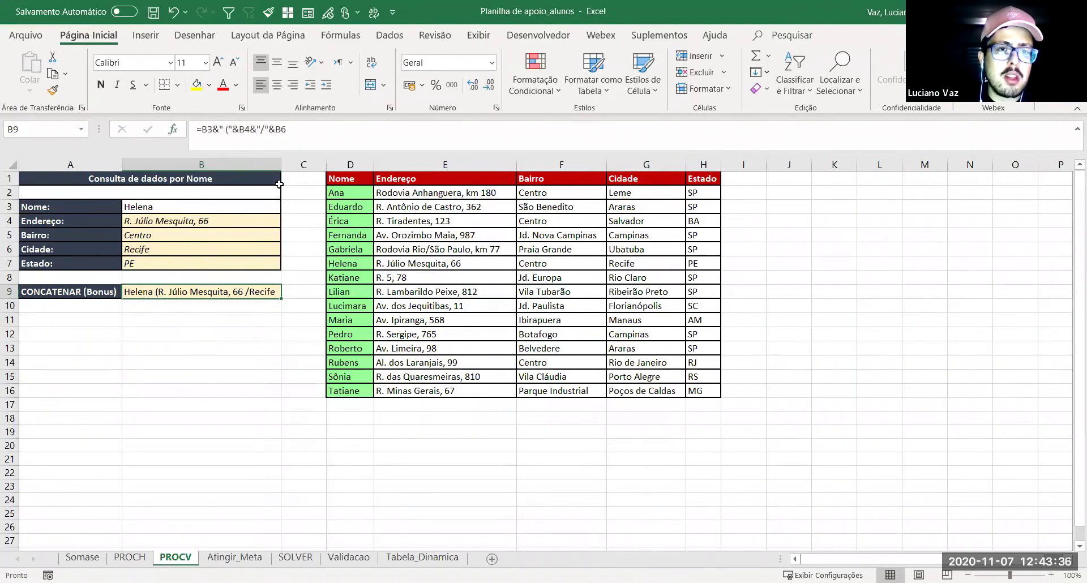
click(292, 132)
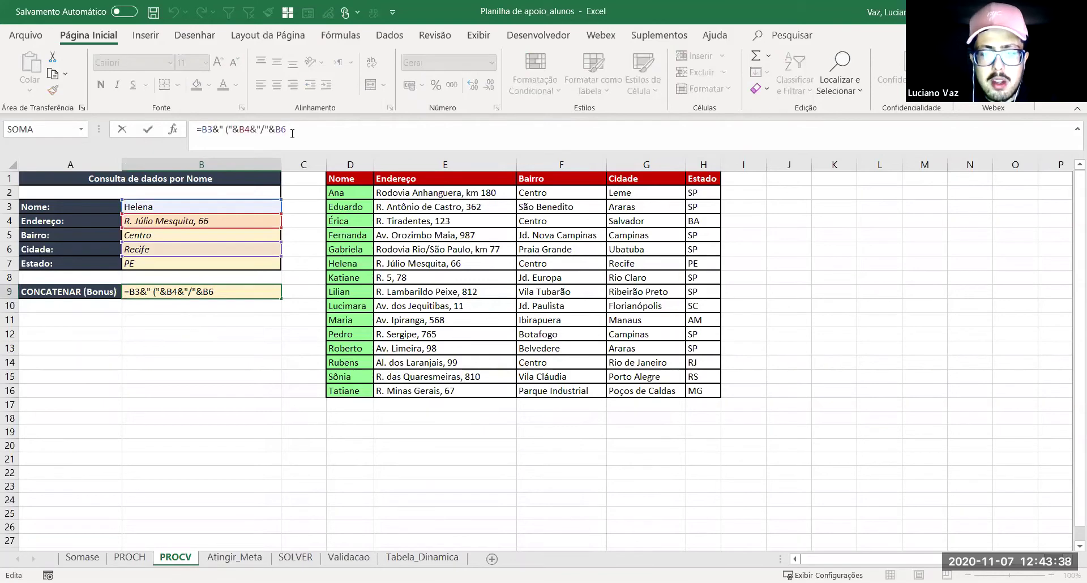
text(&)
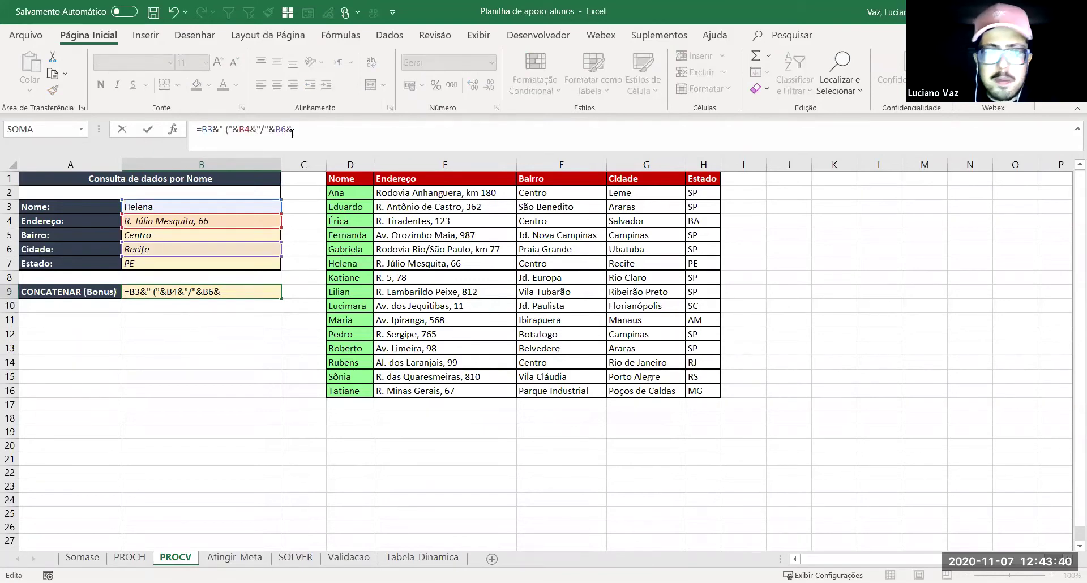
text(")
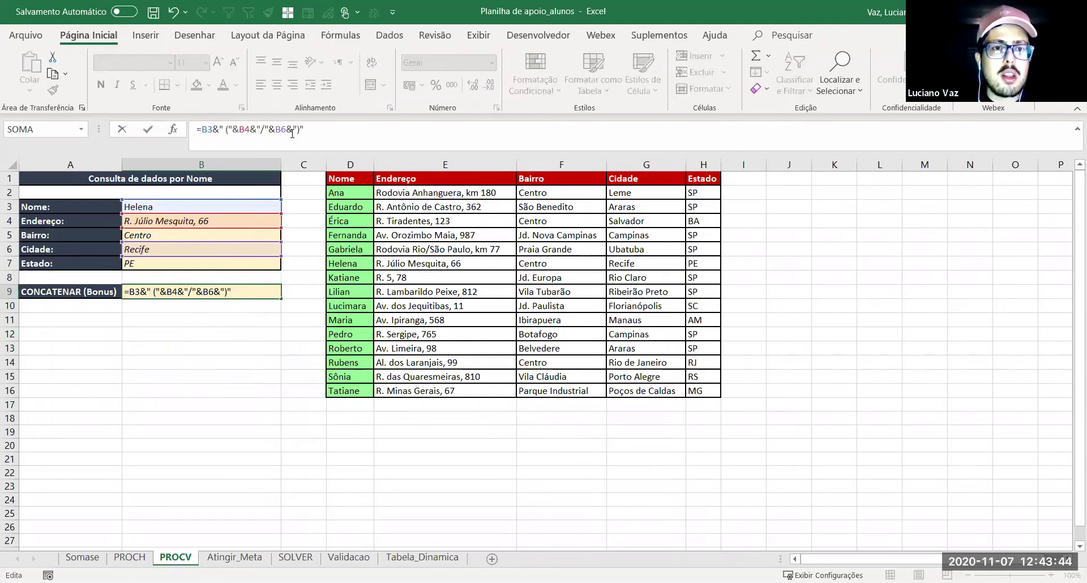
key(Return)
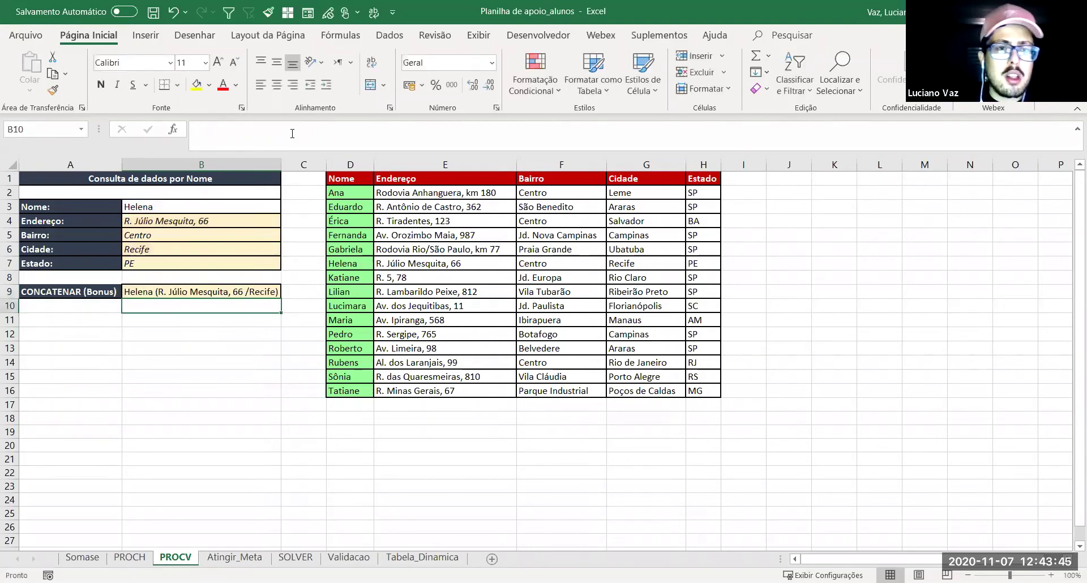
Step: Check the finished formula in B9 and widen column B slightly around its text
click(161, 293)
click(147, 310)
click(146, 292)
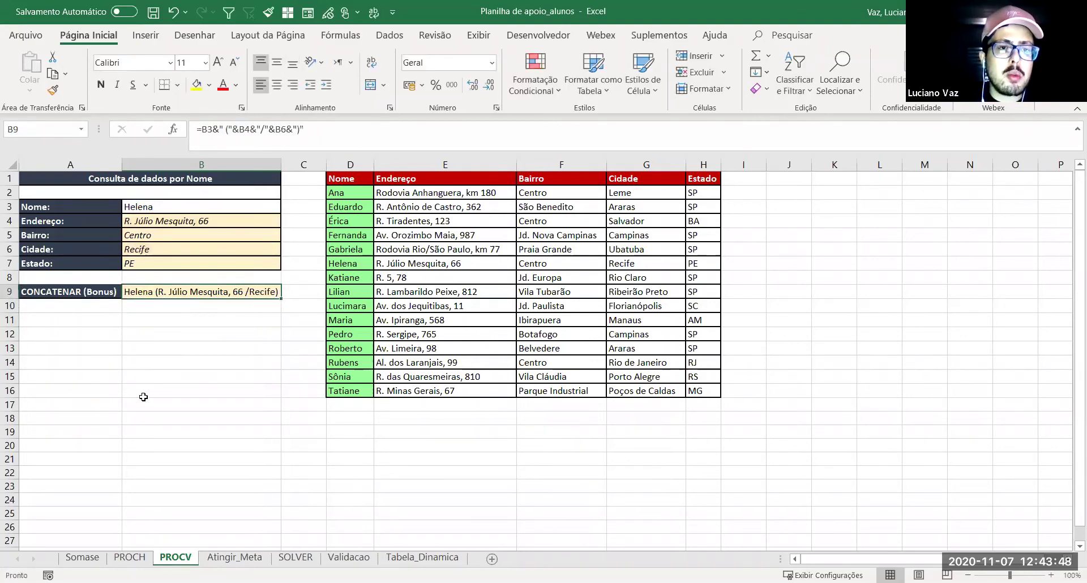
click(240, 362)
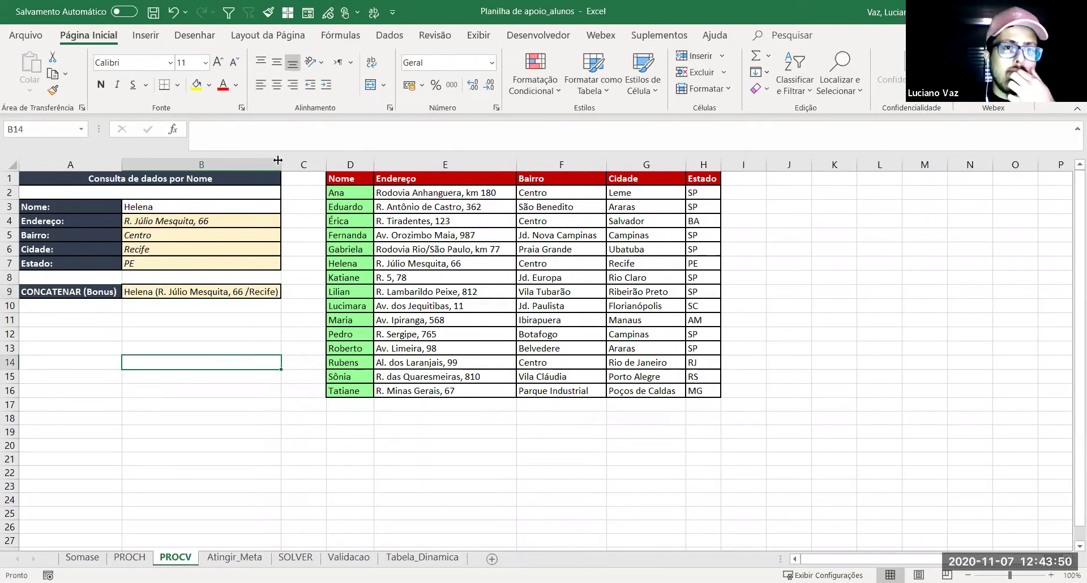
double_click(278, 160)
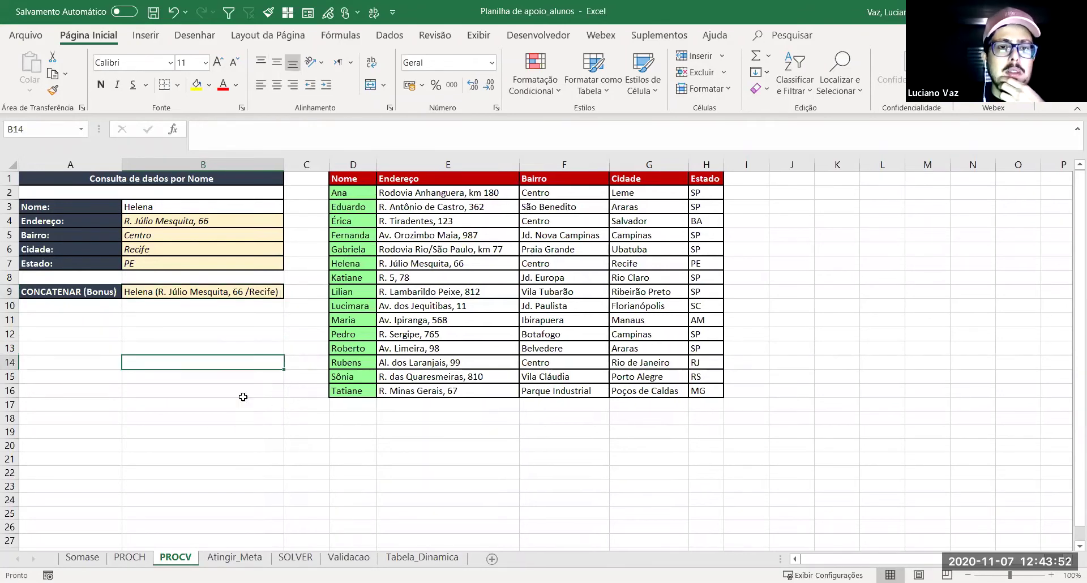
Step: Review the B9 concatenation formula against the form fields in B3:B7 and the address column of the table
drag(160, 206, 172, 263)
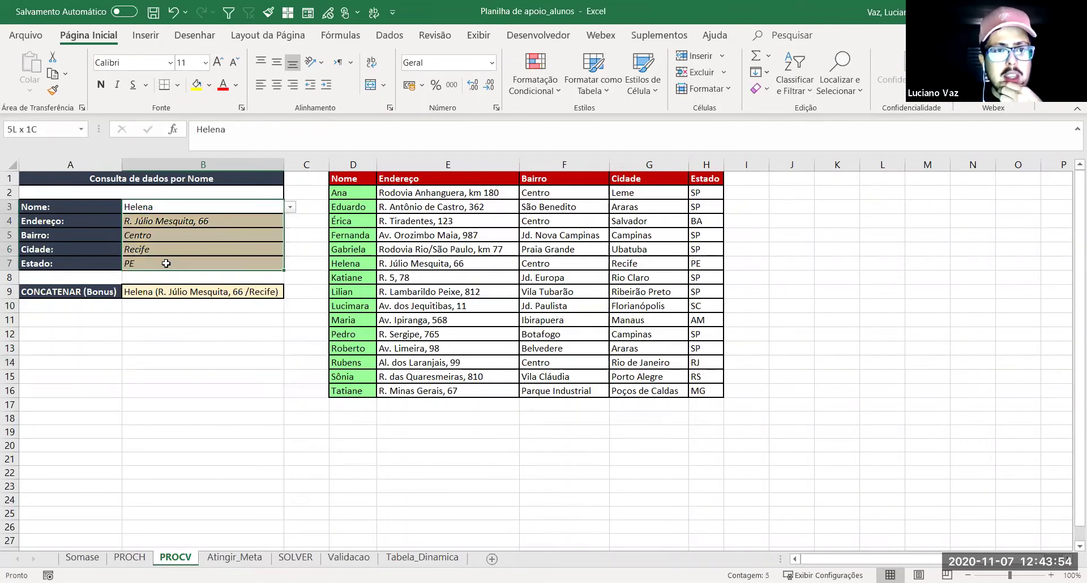
click(174, 291)
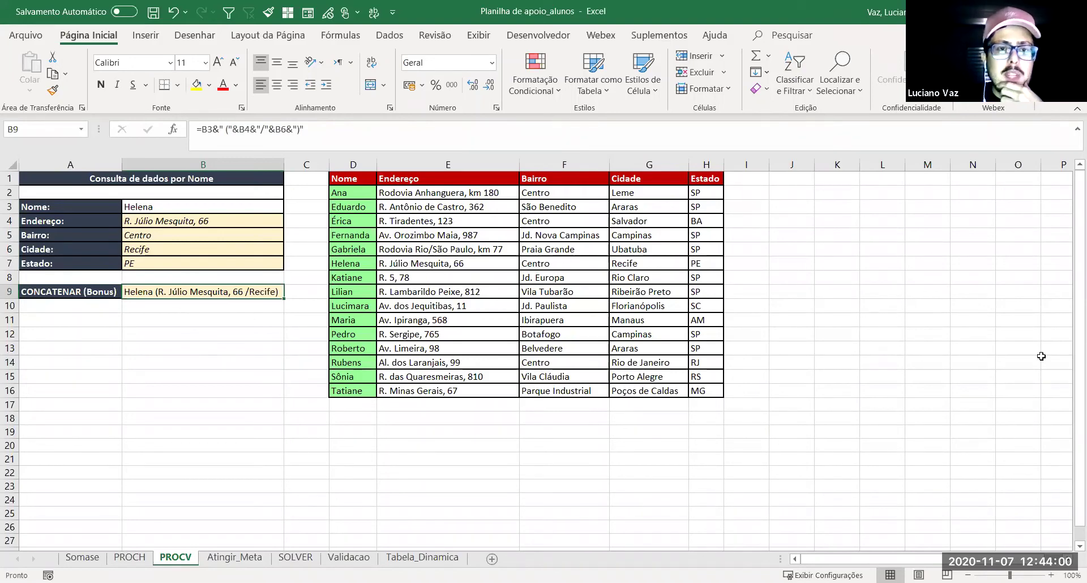
click(165, 317)
click(164, 293)
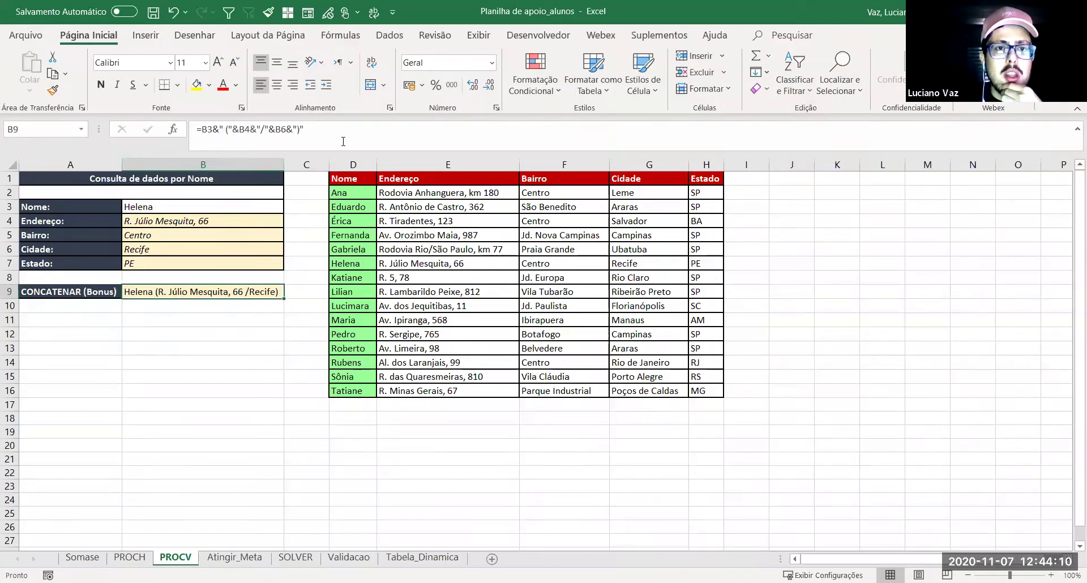
click(197, 309)
click(239, 291)
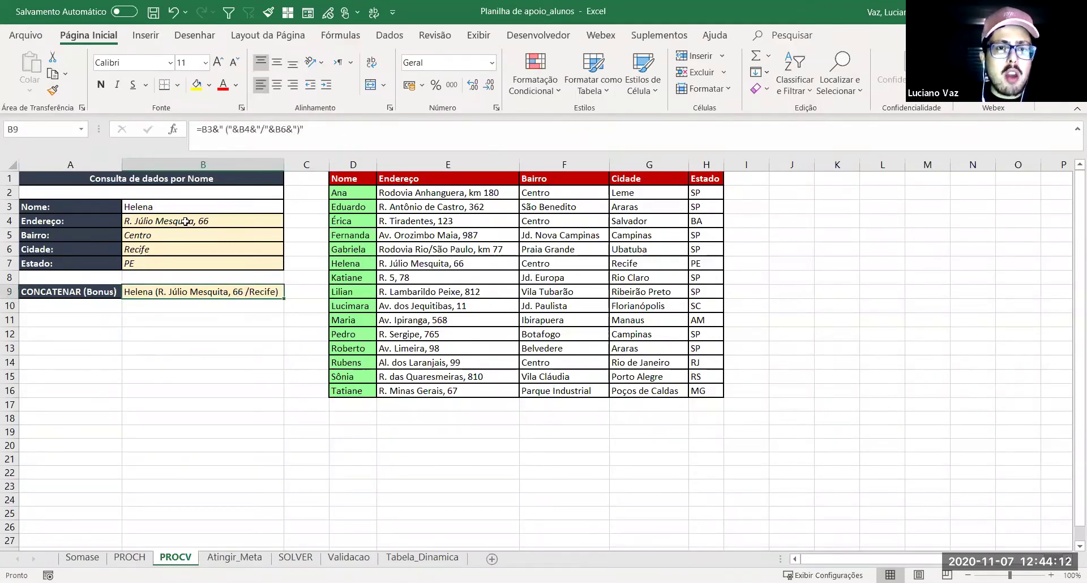
click(429, 194)
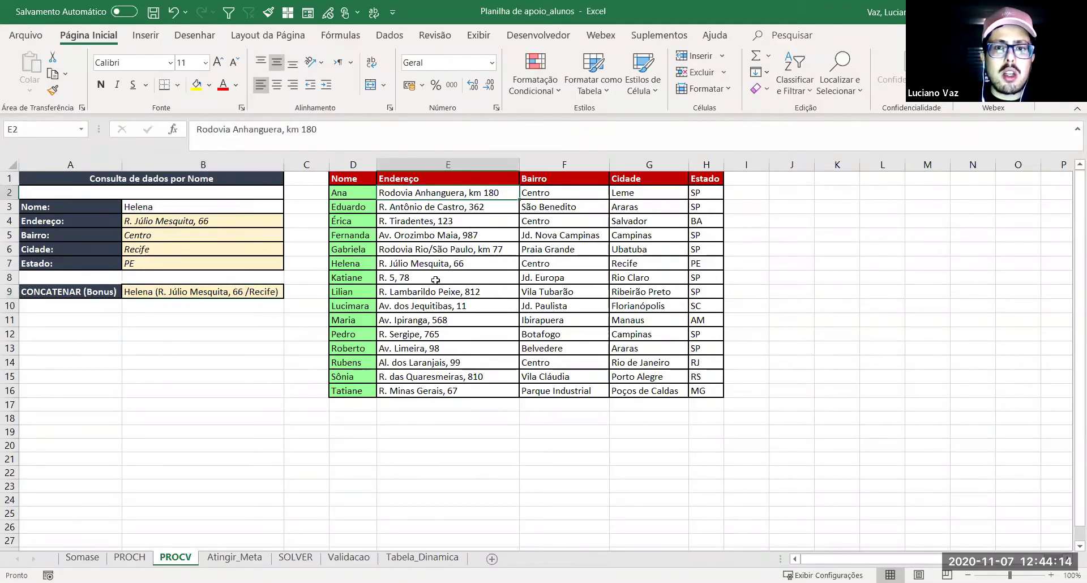
Step: Copy the concatenation formula from B9 into the empty cell L8
click(175, 292)
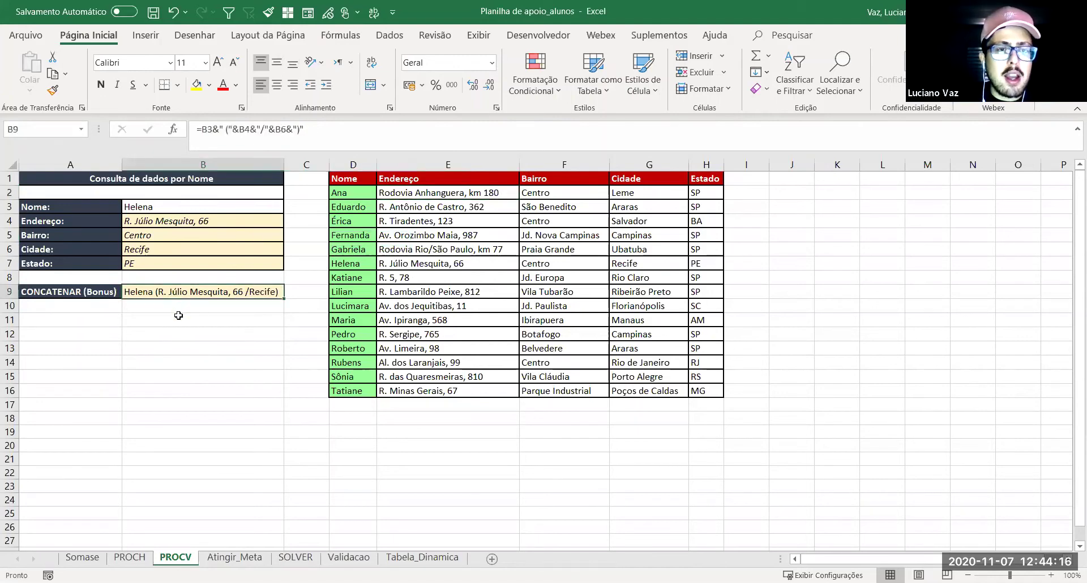
key(ctrl+c)
click(890, 276)
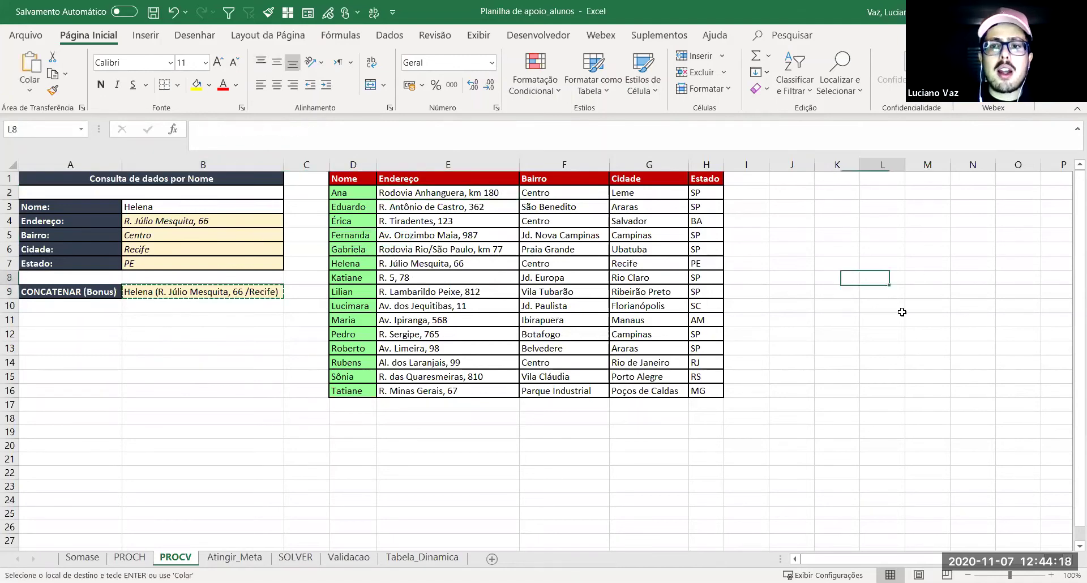
key(ctrl+v)
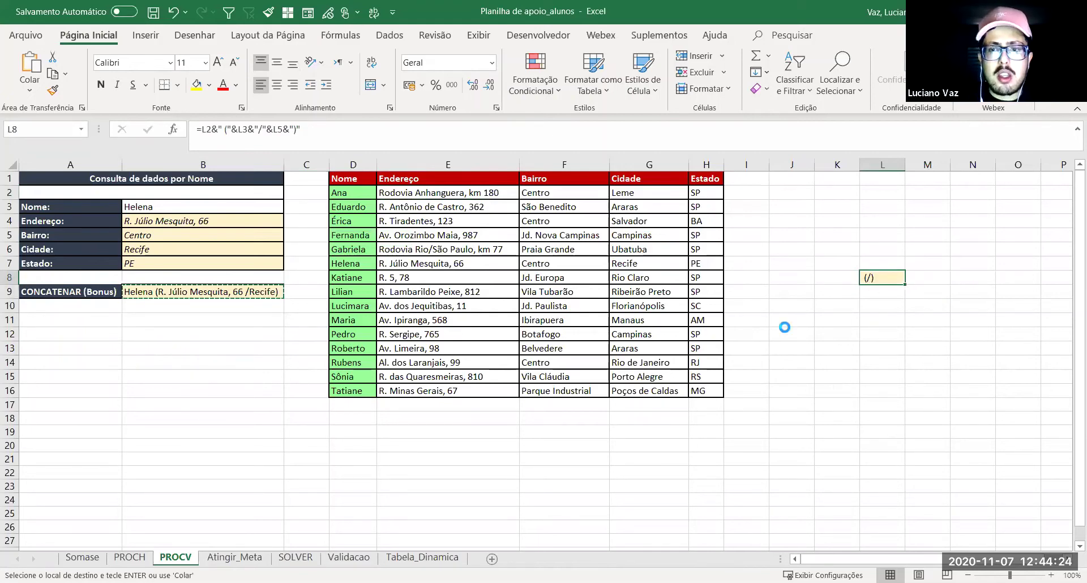
key(ctrl+z)
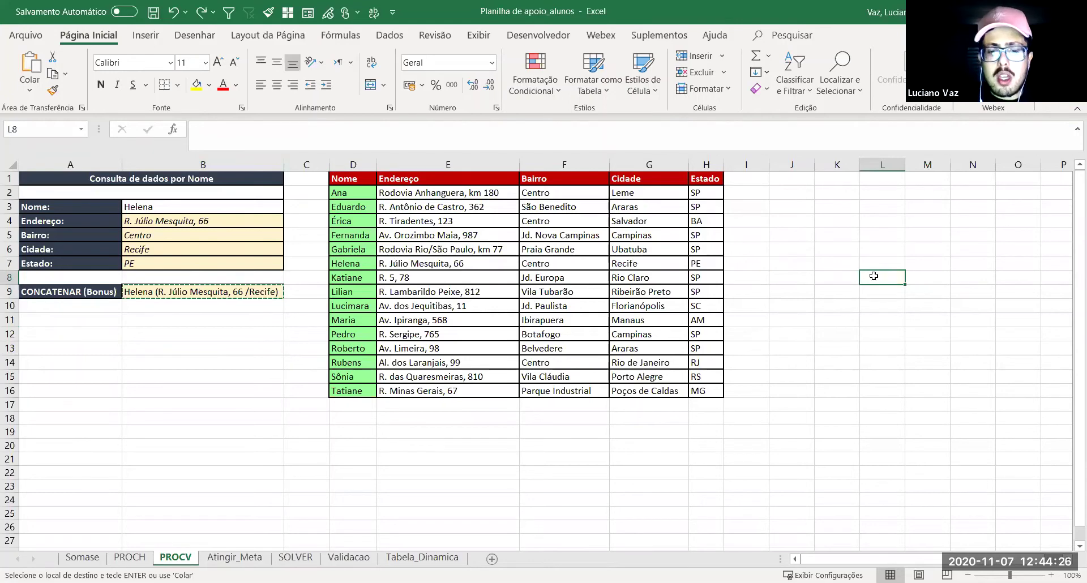
key(ctrl+v)
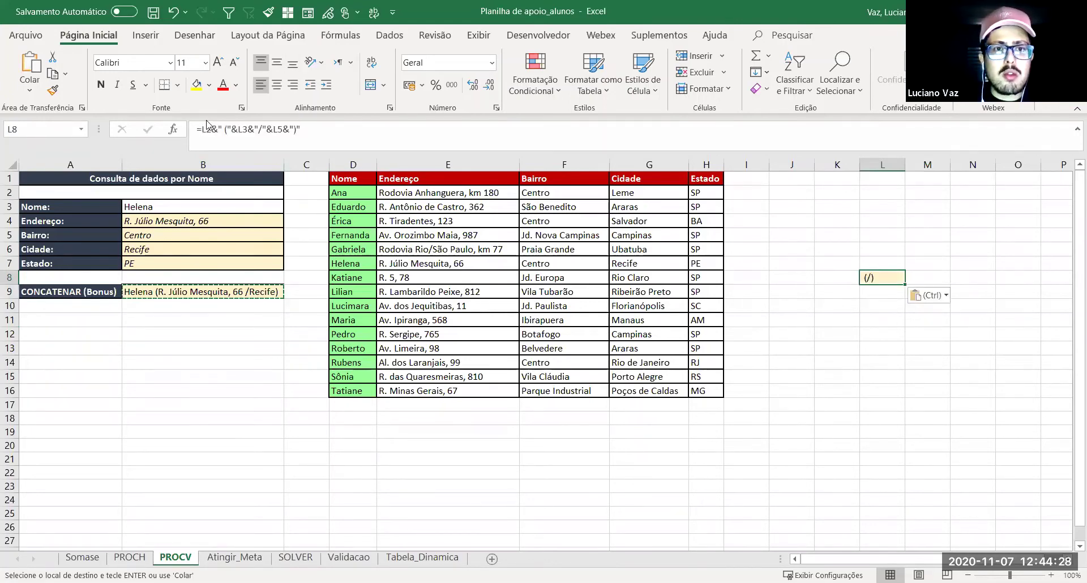
Step: Paste the concatenated text from B9 into L8 as values only and fit column L's width to it
click(931, 295)
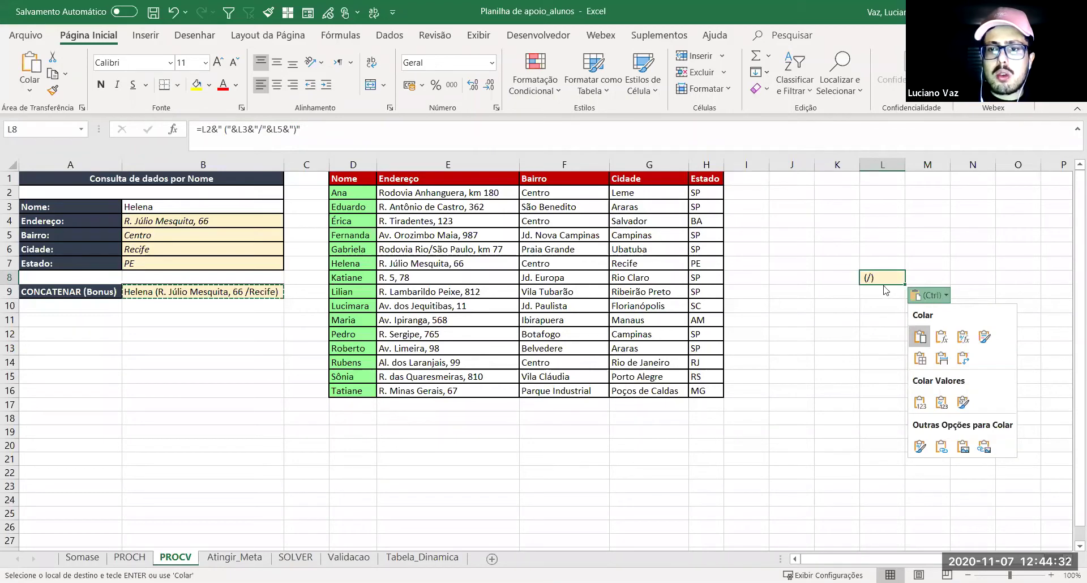
key(Escape)
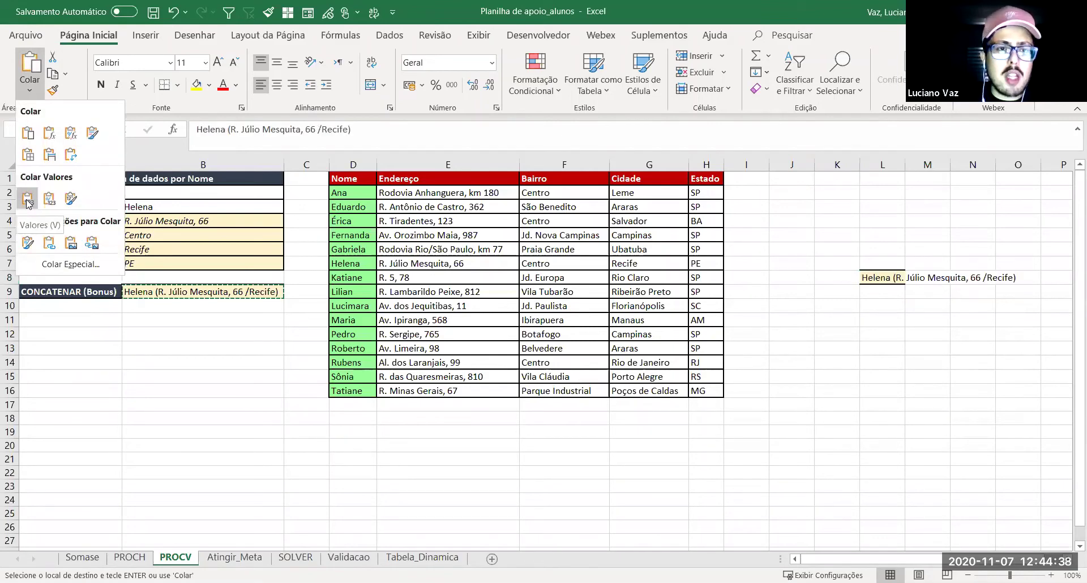
click(28, 200)
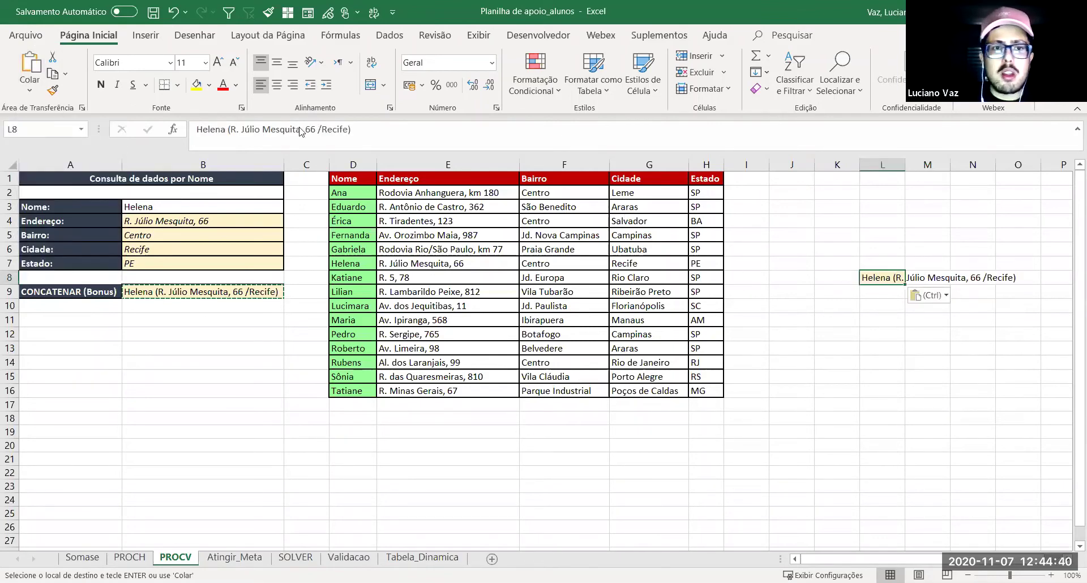
double_click(905, 165)
click(942, 310)
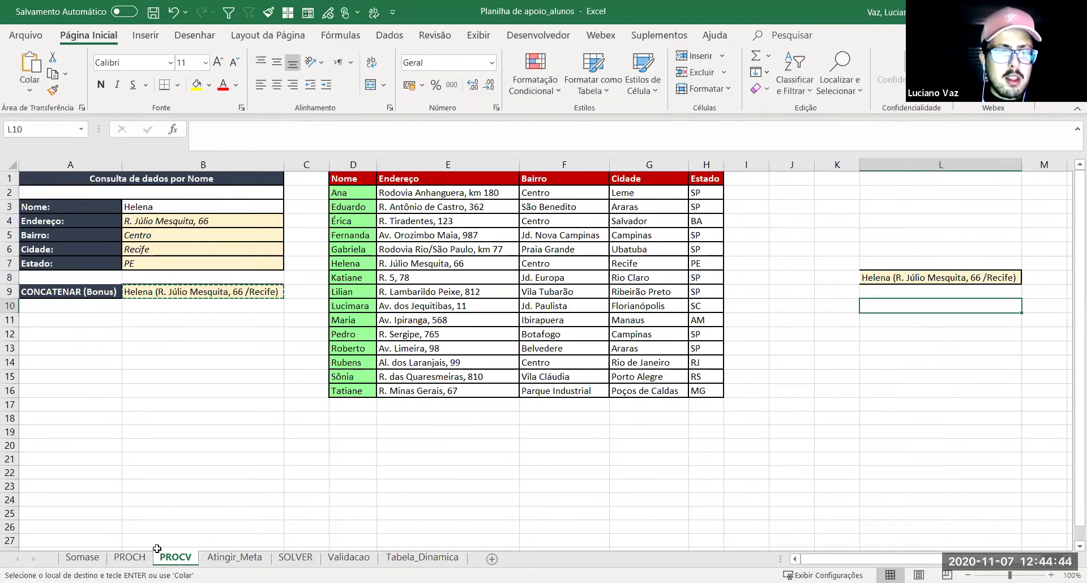
click(457, 431)
key(Escape)
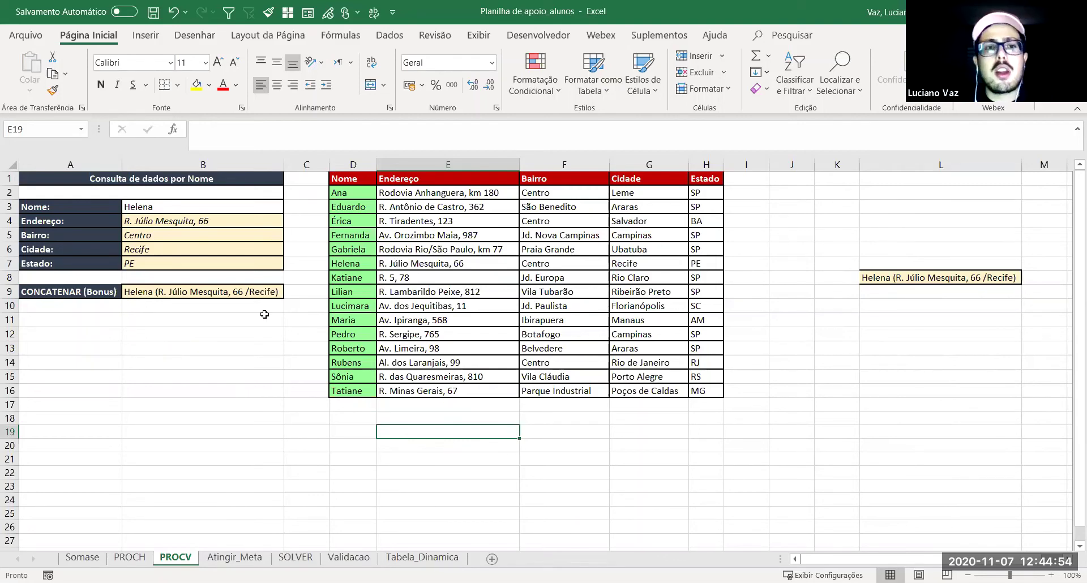
Step: Switch to the Atingir_Meta worksheet
click(204, 222)
click(194, 320)
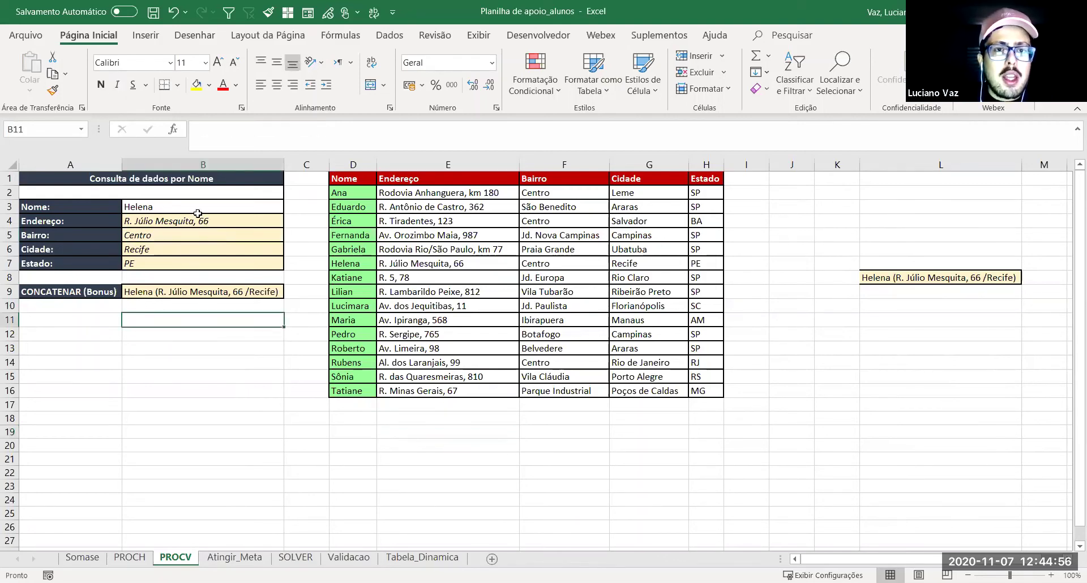
key(ctrl+Page_Down)
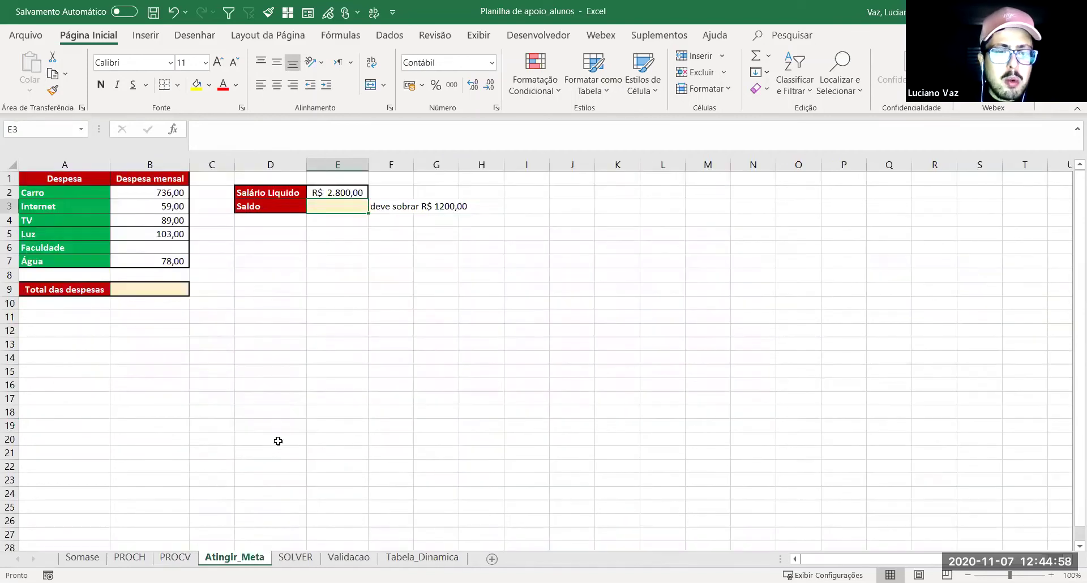
click(215, 334)
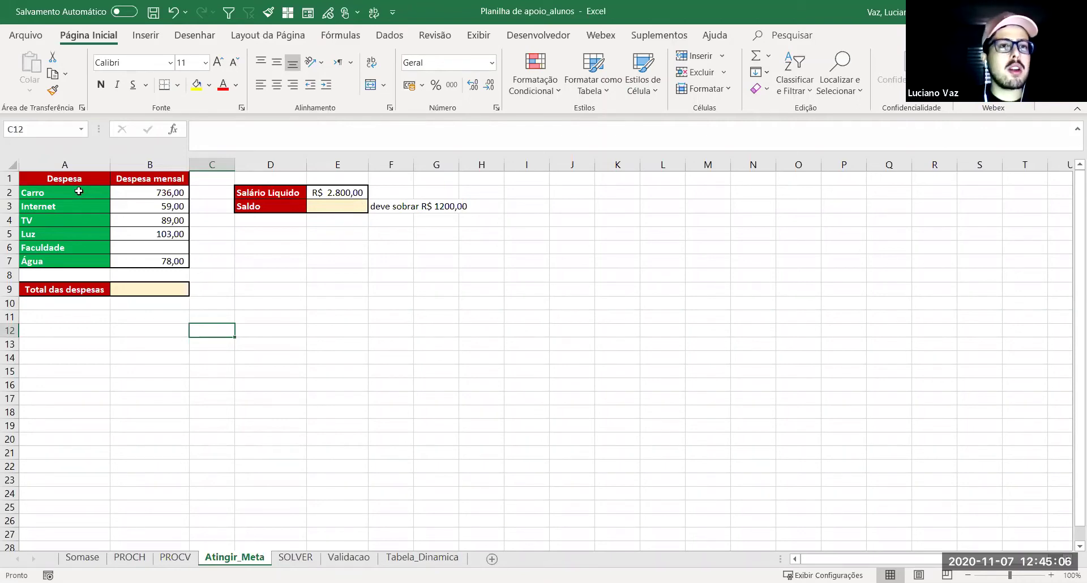
Step: Examine the monthly expense table alongside the net salary in E2
drag(79, 180, 170, 262)
drag(308, 263, 317, 276)
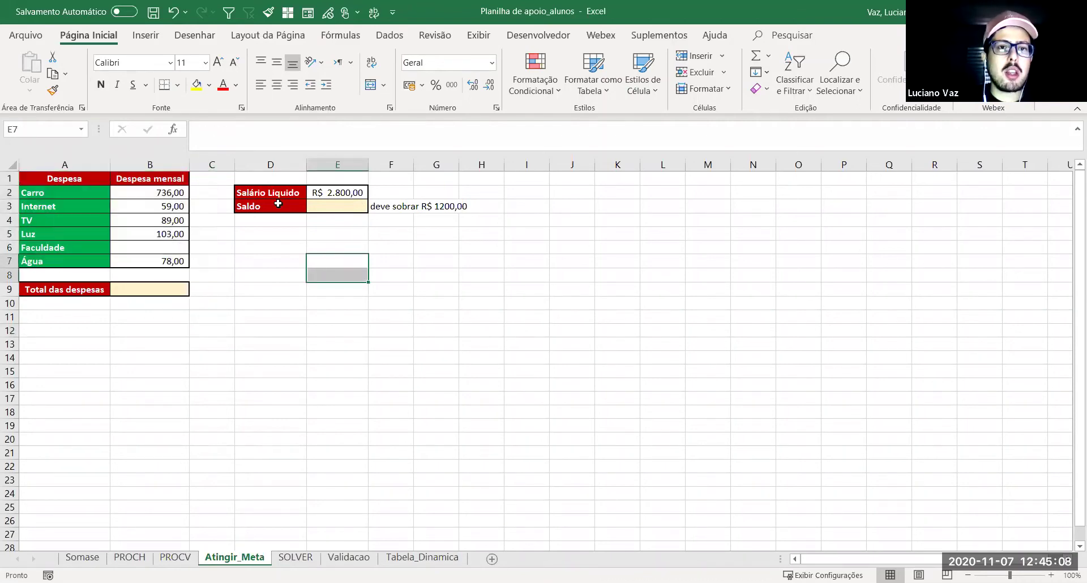
click(313, 192)
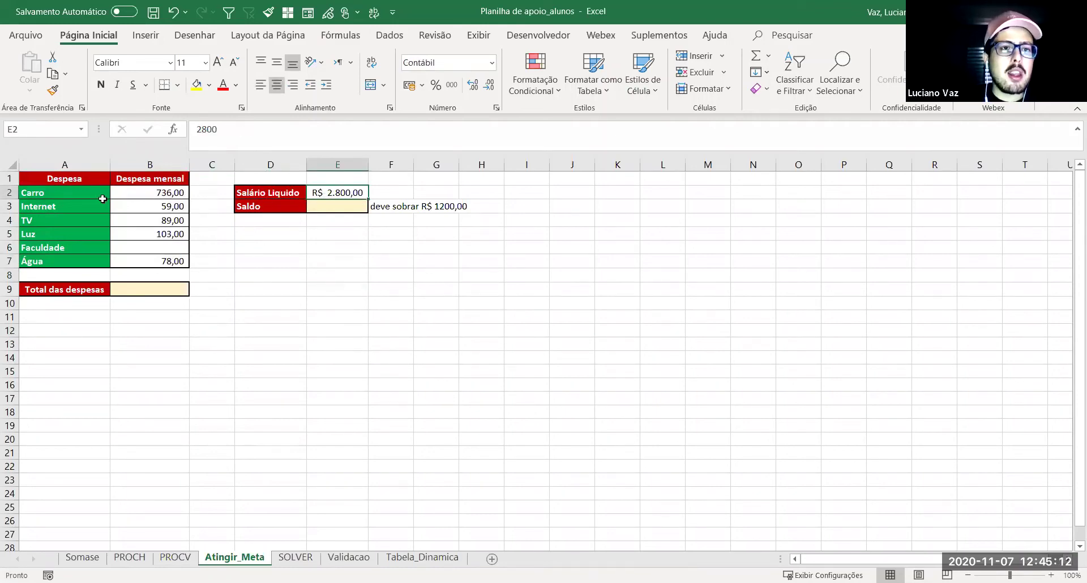
drag(177, 193, 169, 261)
click(338, 289)
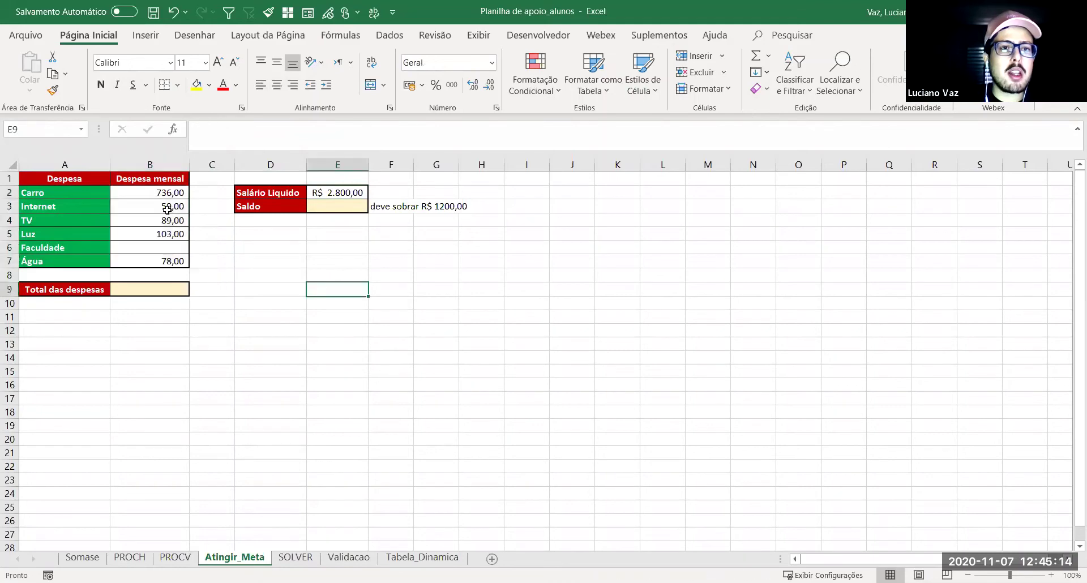
drag(152, 192, 155, 260)
click(337, 286)
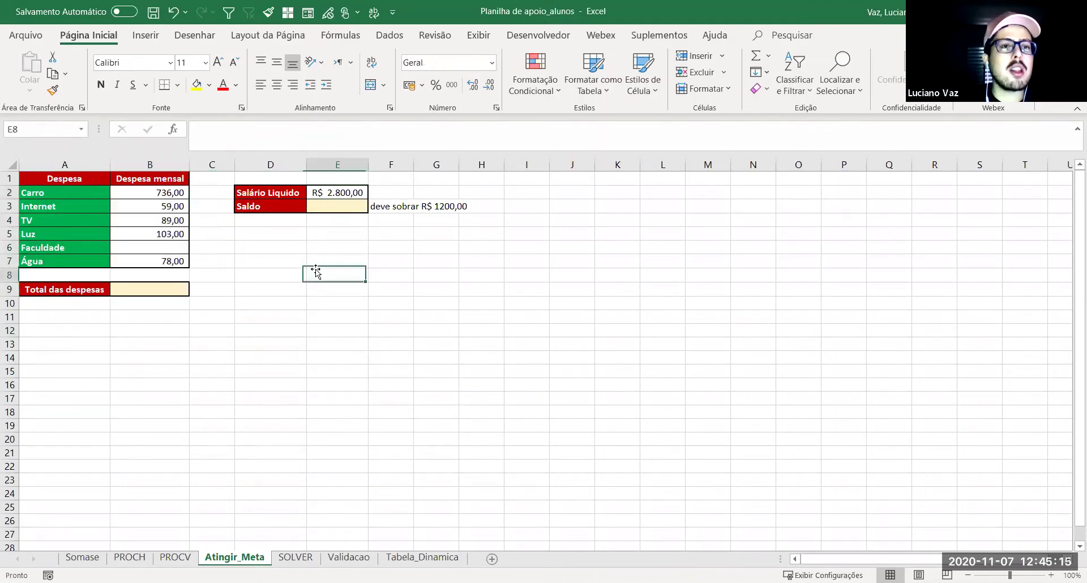
Step: Examine each monthly expense, the Faculdade and total cells, and the balance target note in F3
click(57, 192)
click(170, 192)
click(130, 206)
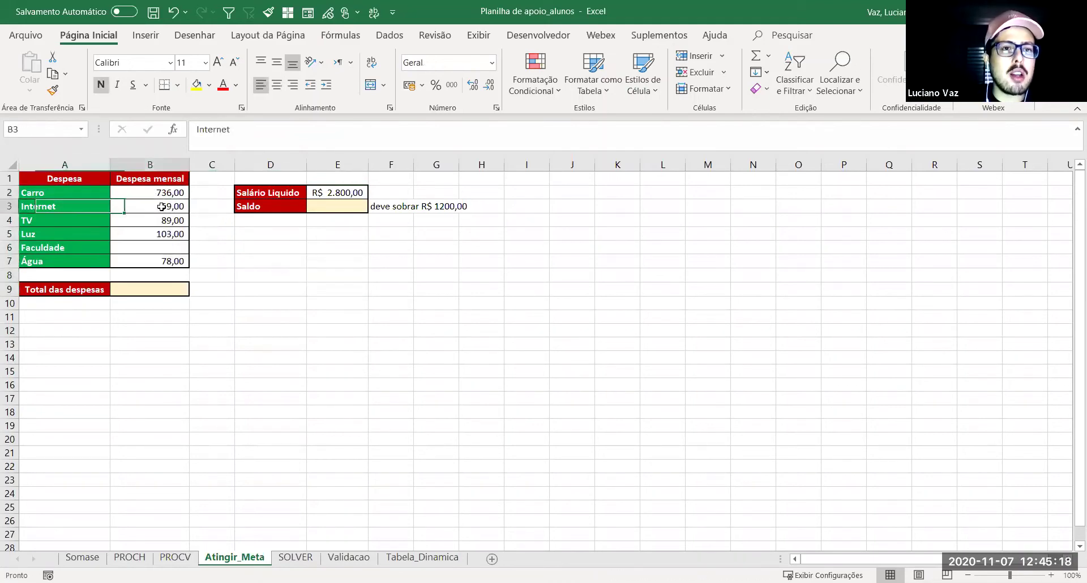
click(171, 221)
click(150, 233)
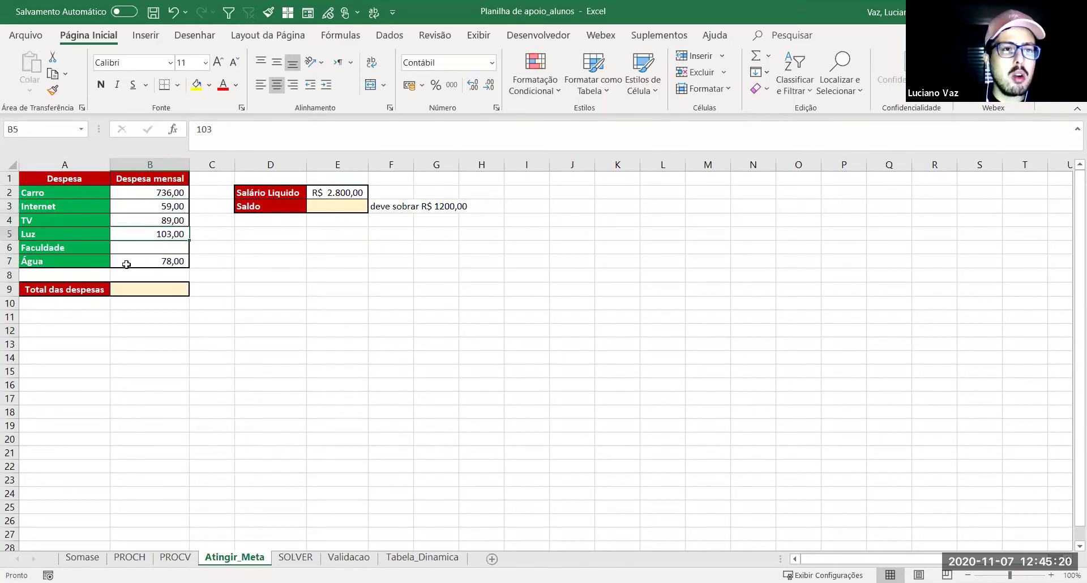
click(146, 262)
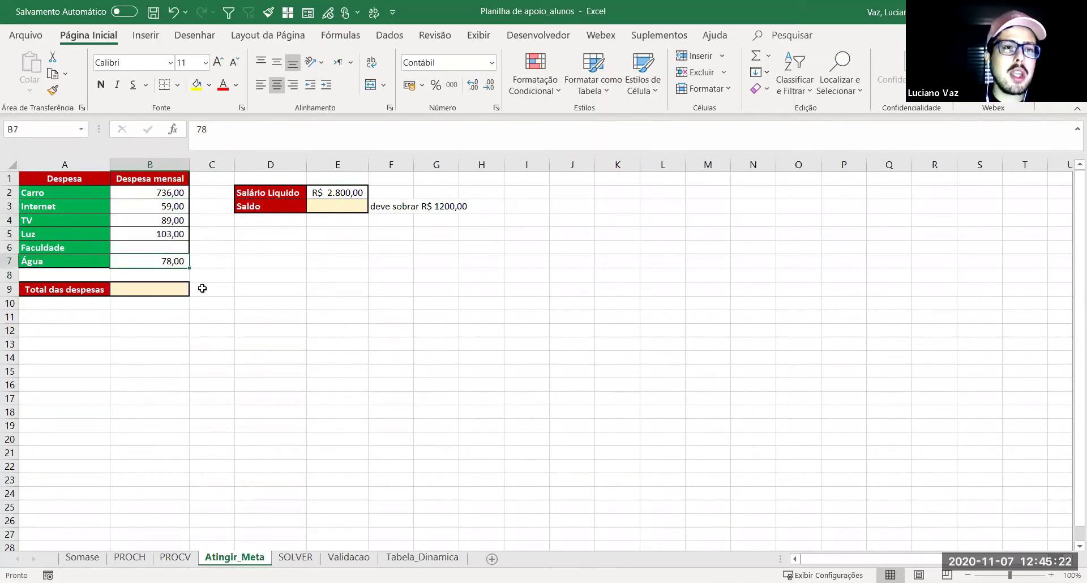
click(146, 289)
click(39, 247)
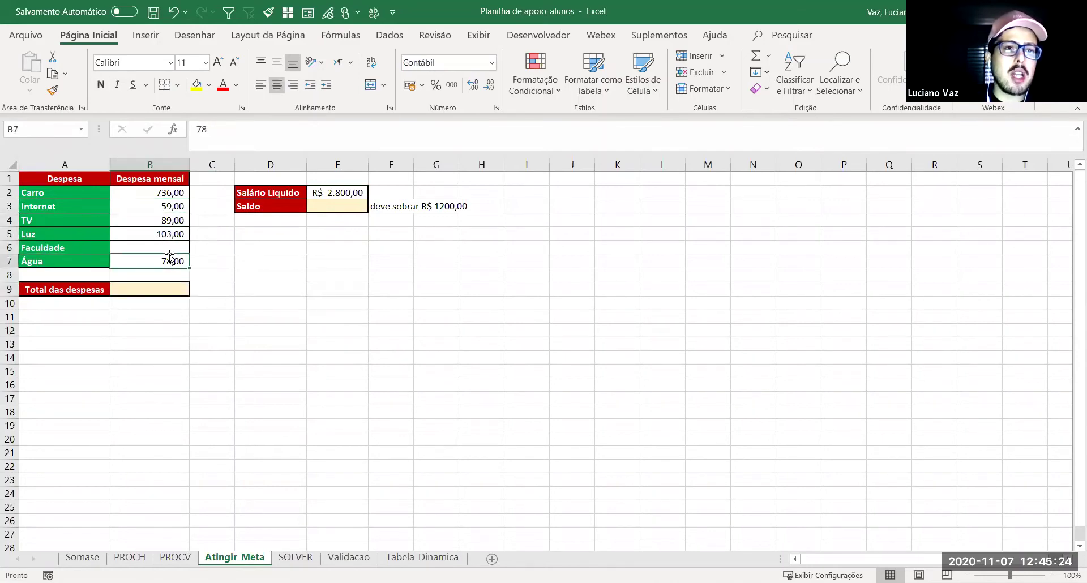
click(167, 249)
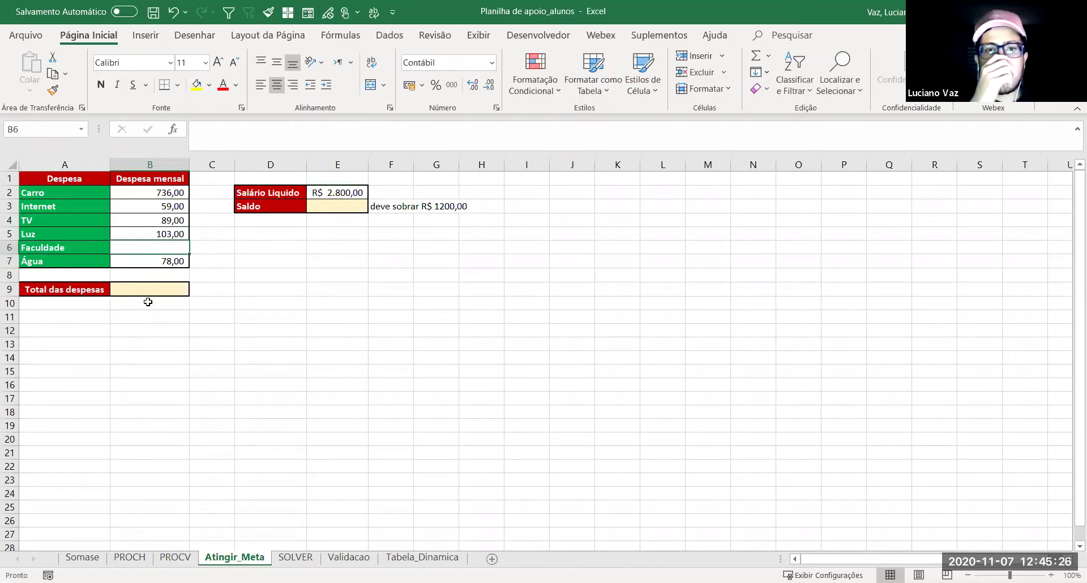
click(404, 208)
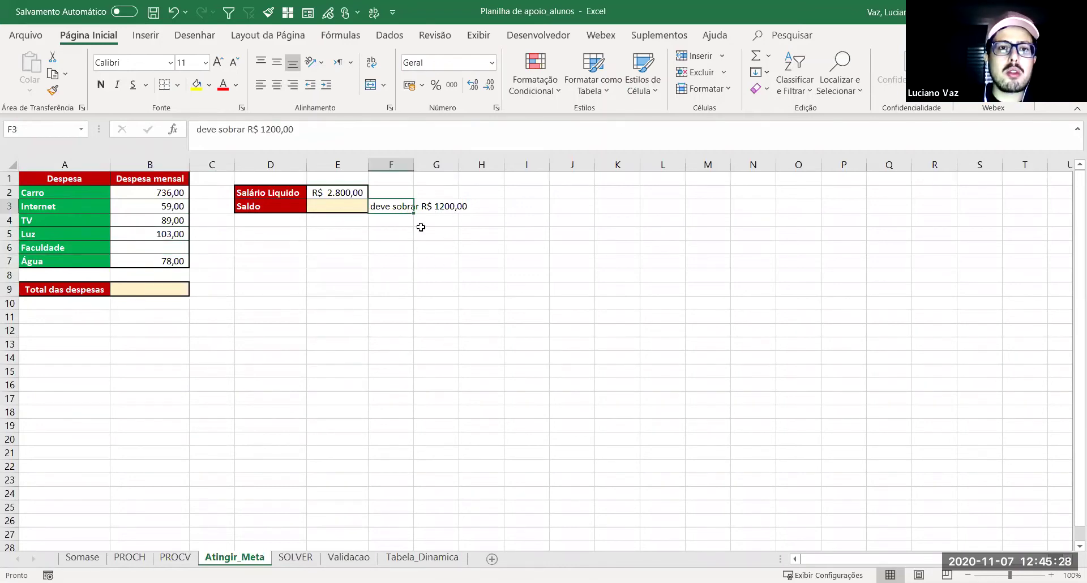
click(271, 129)
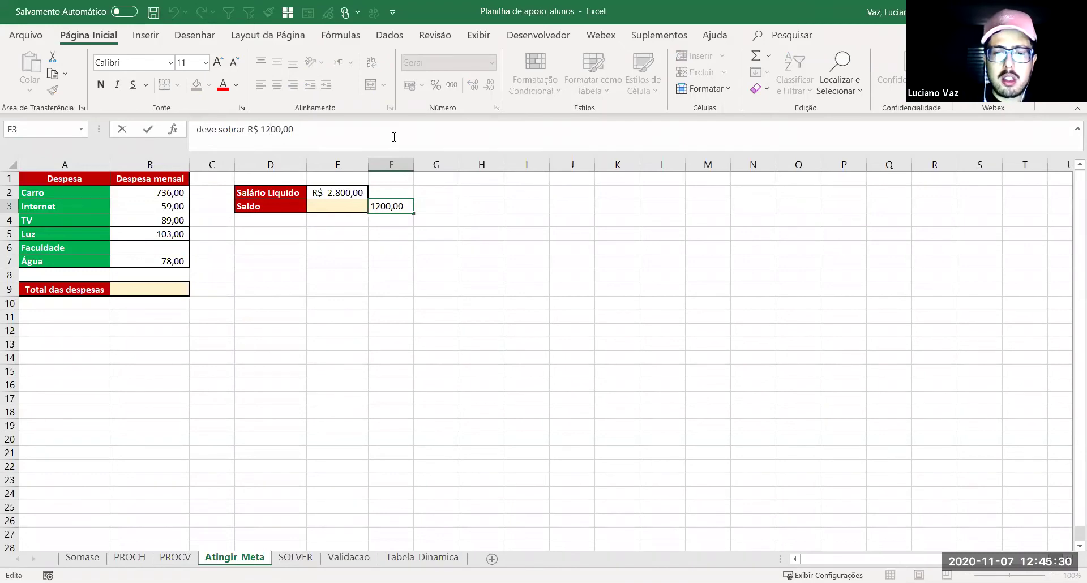
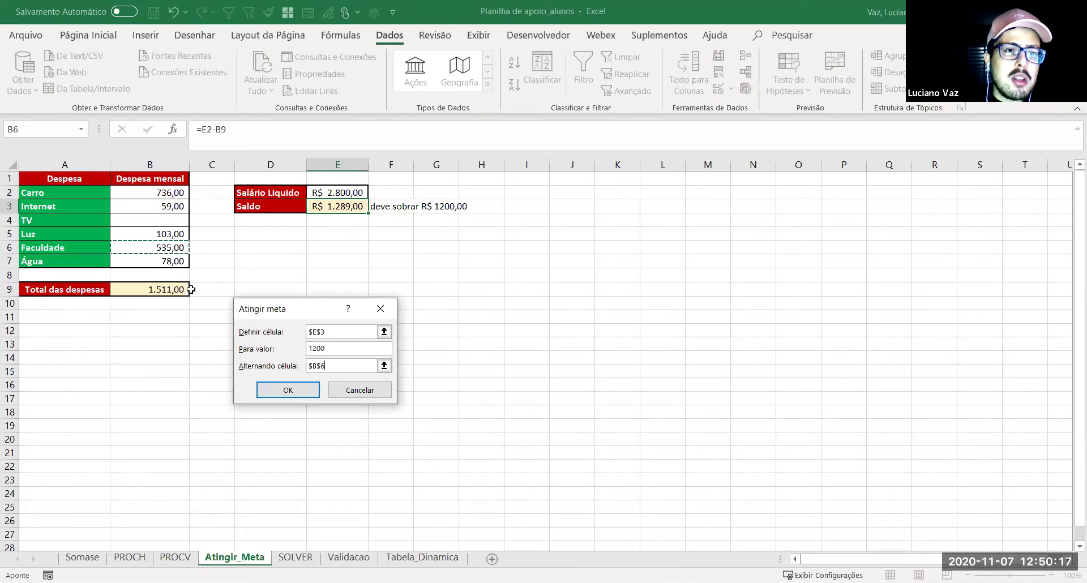
Step: Run Goal Seek to bring the balance in E3 to 1200 by changing the Faculdade expense in B6, keeping the solution
click(291, 391)
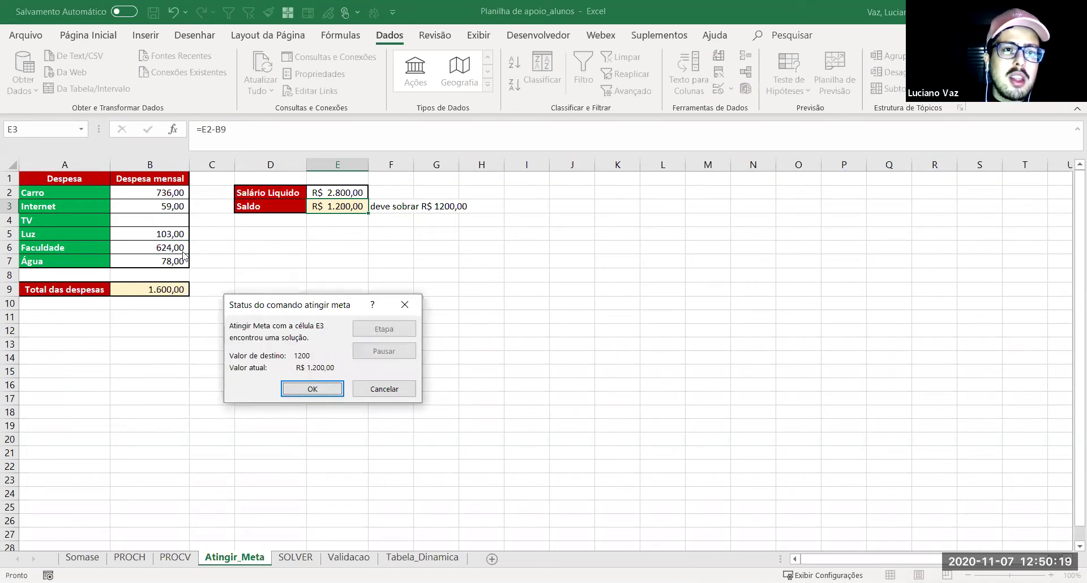
key(Return)
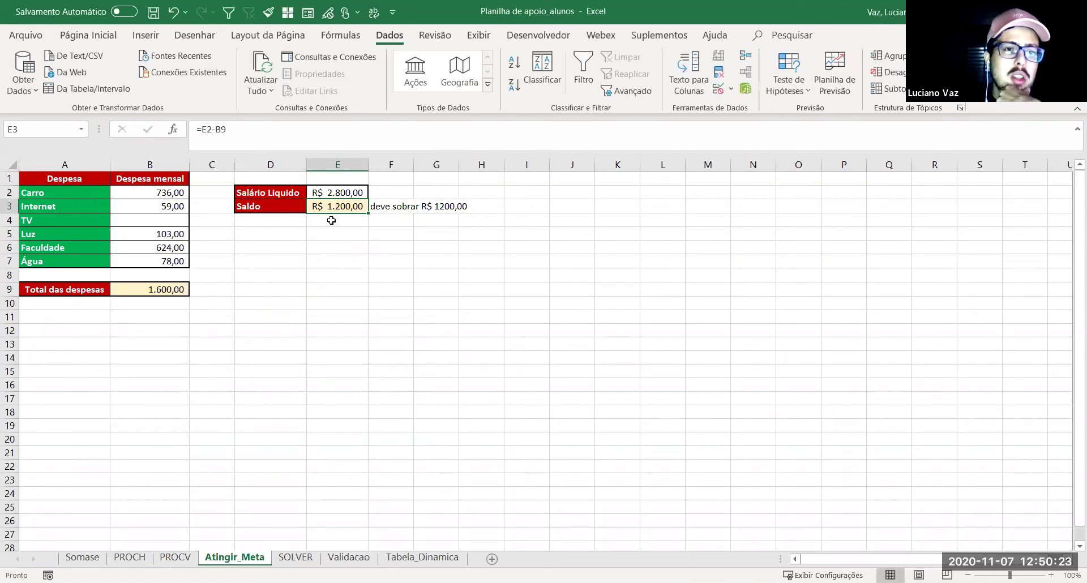
click(154, 248)
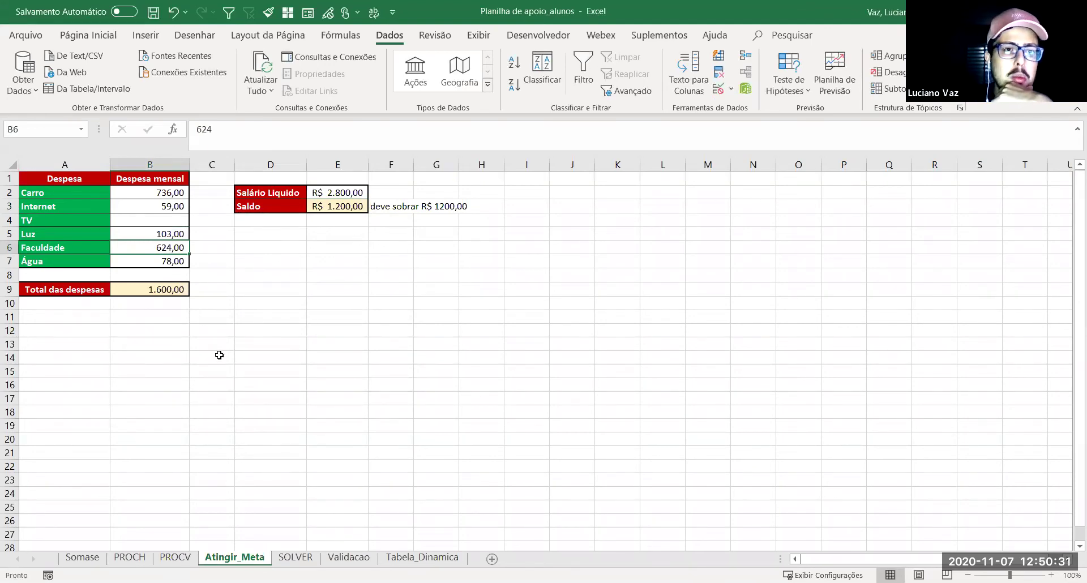
Step: Switch to the SOLVER worksheet
click(295, 558)
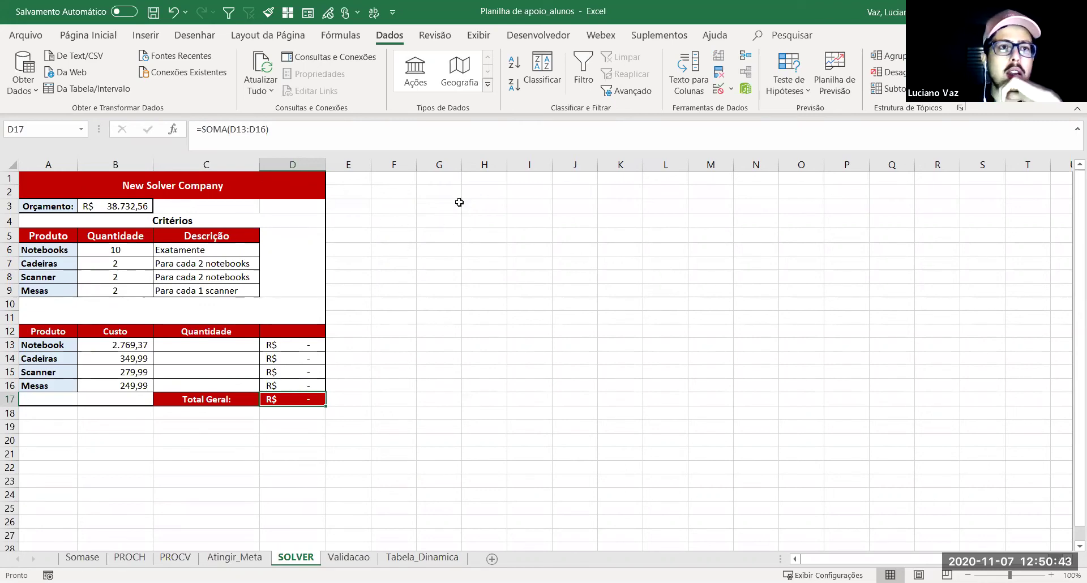
click(532, 36)
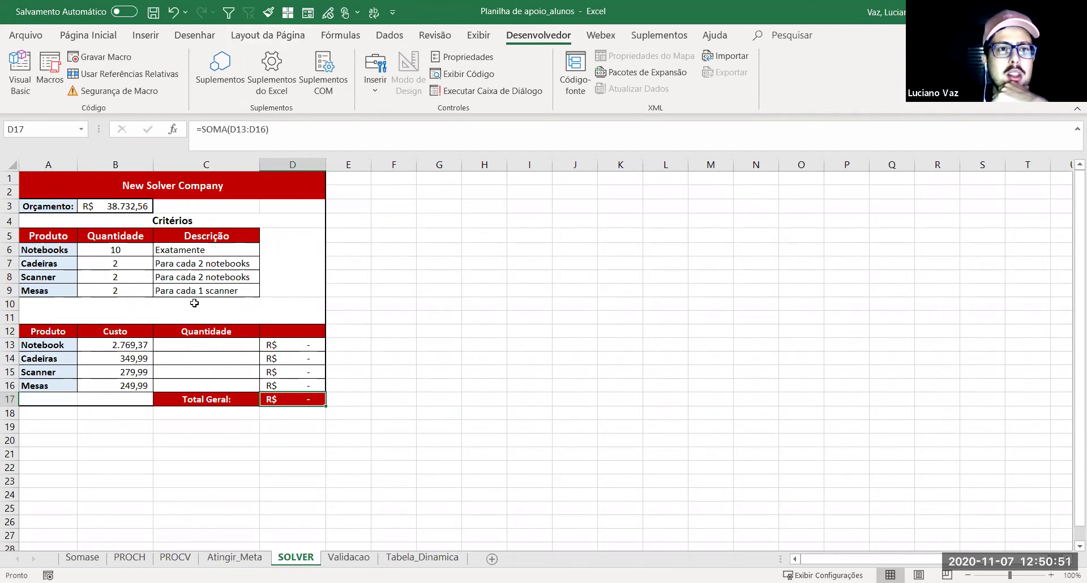
click(275, 71)
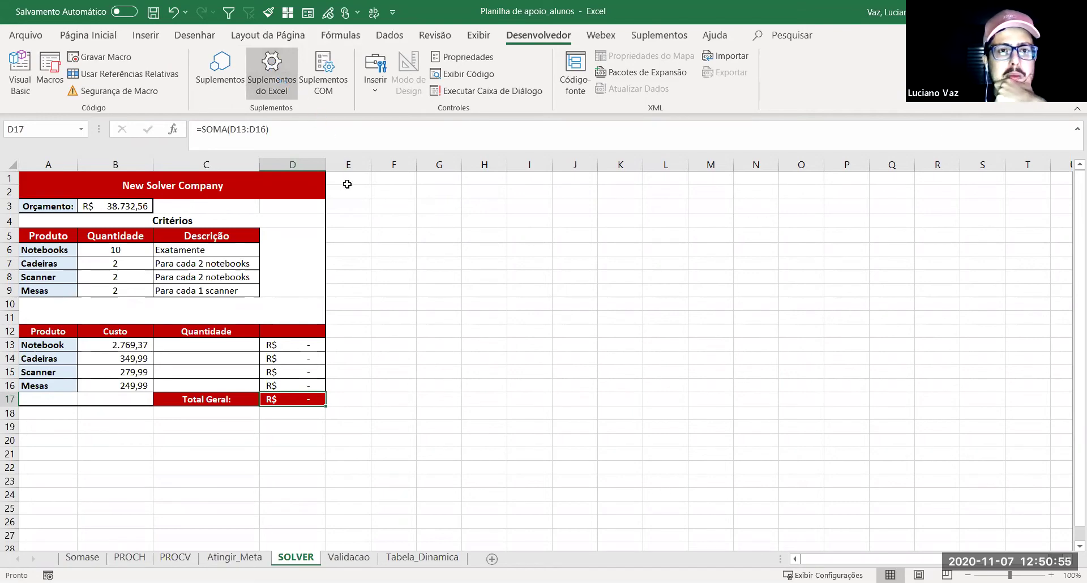
click(220, 282)
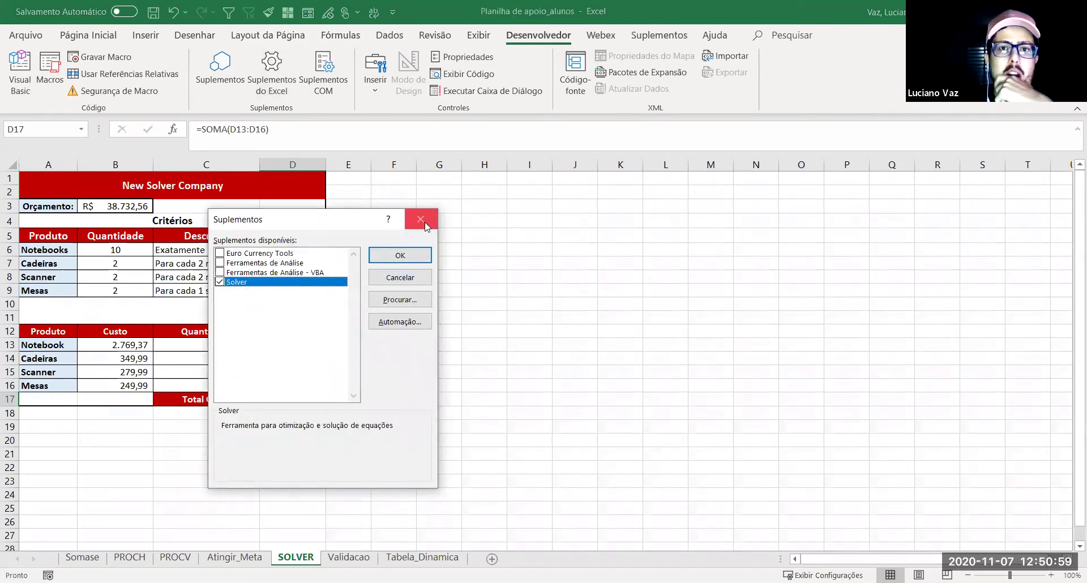
Step: Enable the Solver add-in by managing the Excel add-ins from the Excel options
click(24, 36)
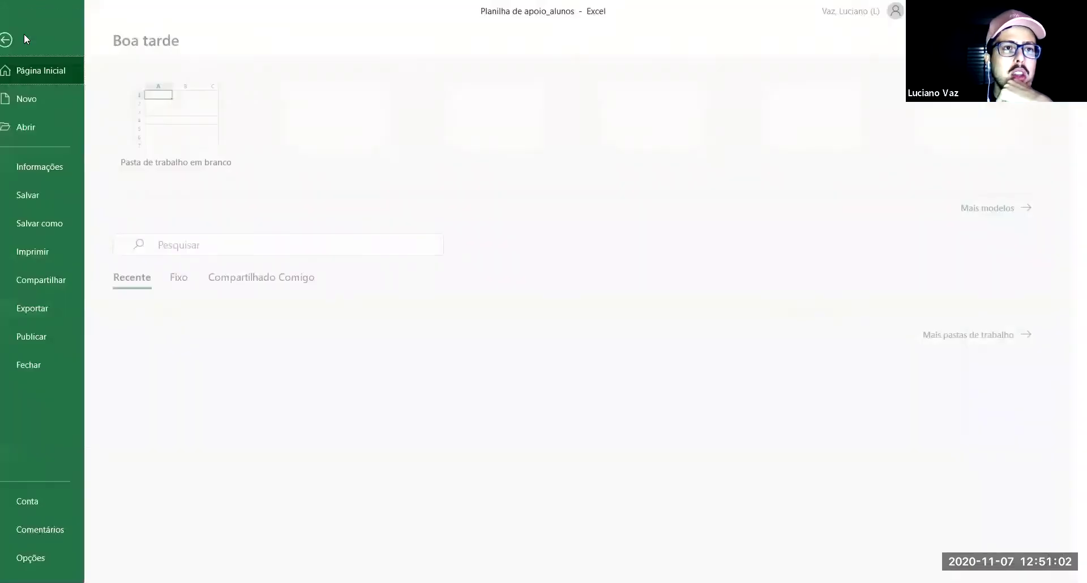
click(46, 559)
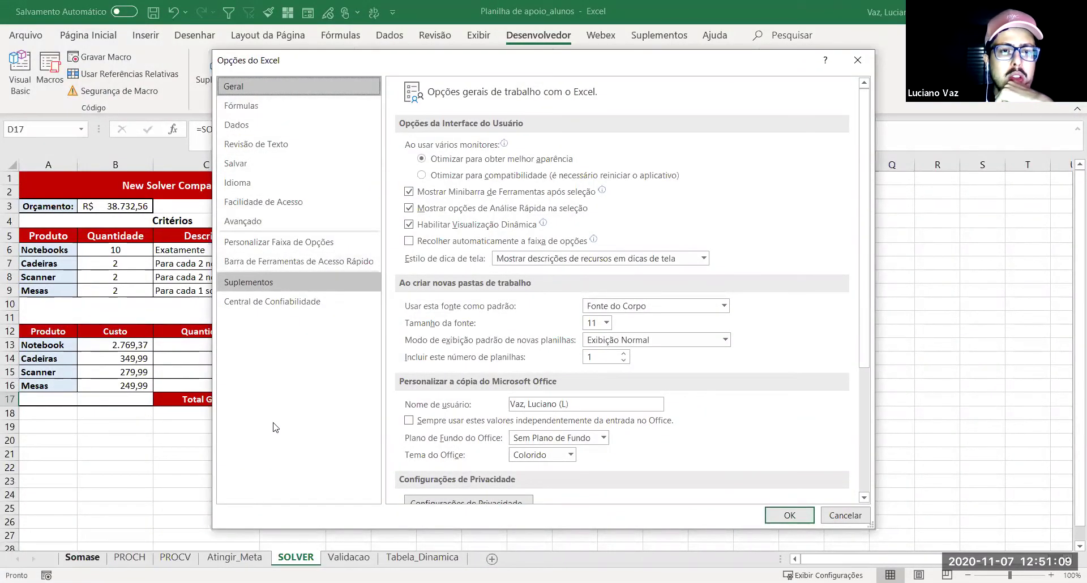
click(311, 282)
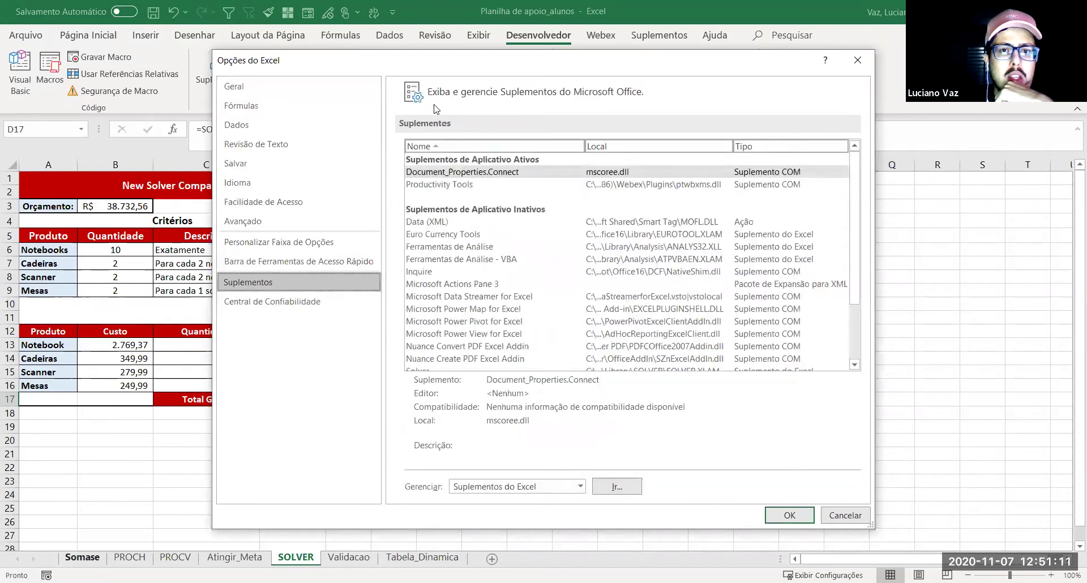
drag(530, 57, 443, 26)
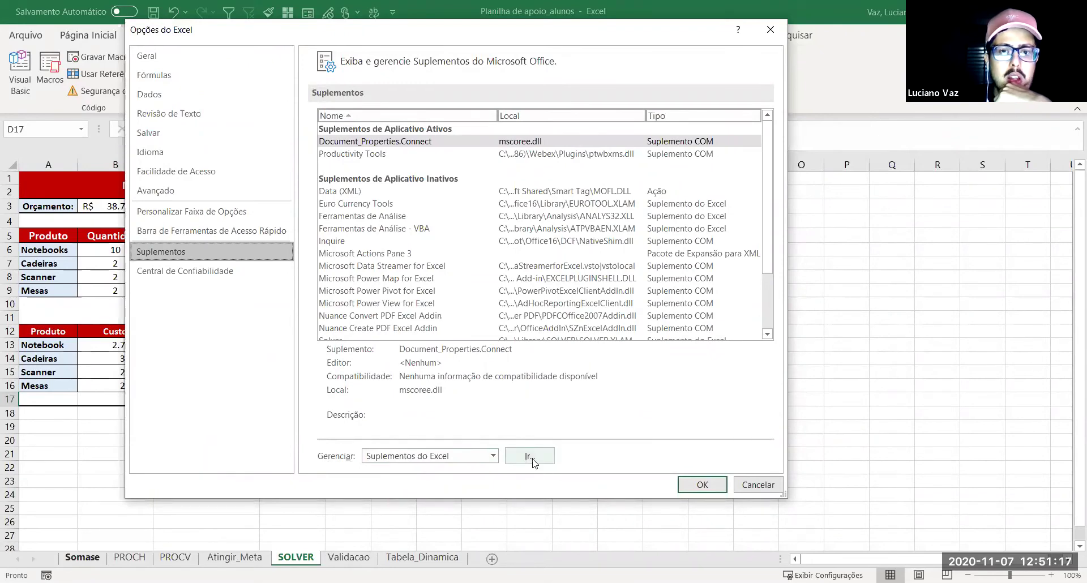
click(220, 282)
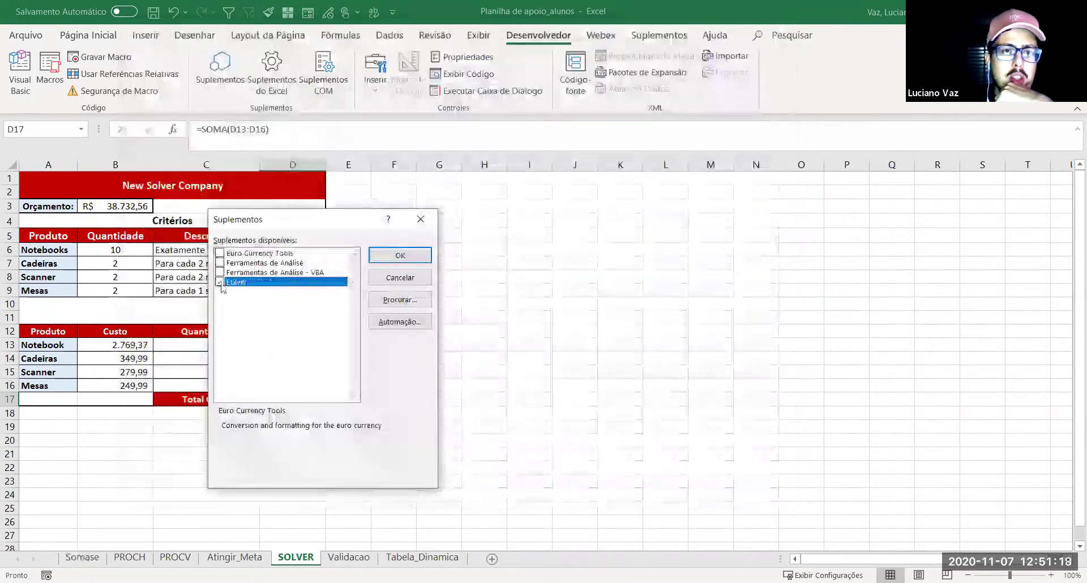
click(404, 257)
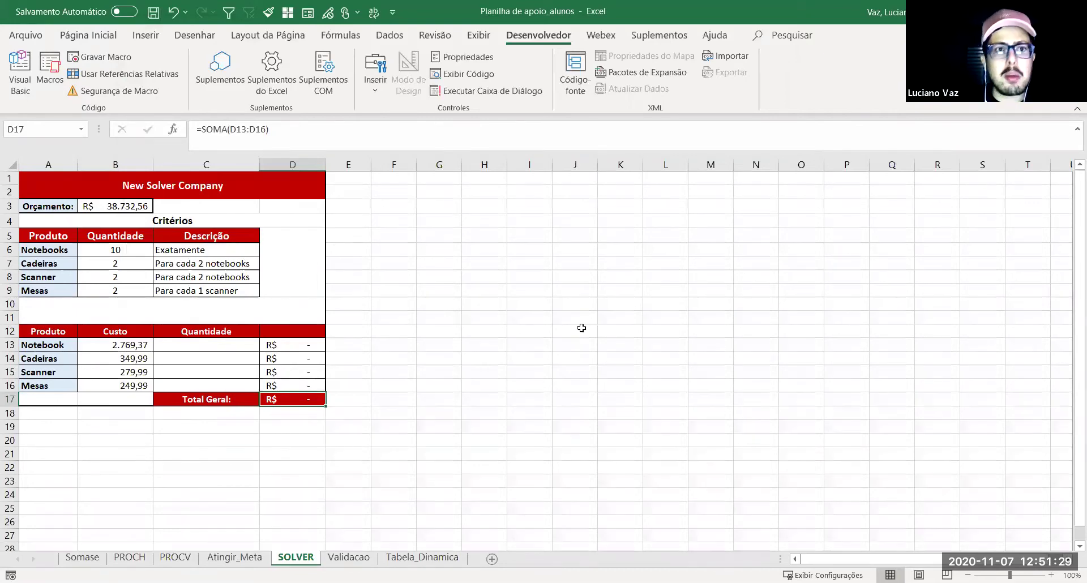
click(105, 36)
click(146, 35)
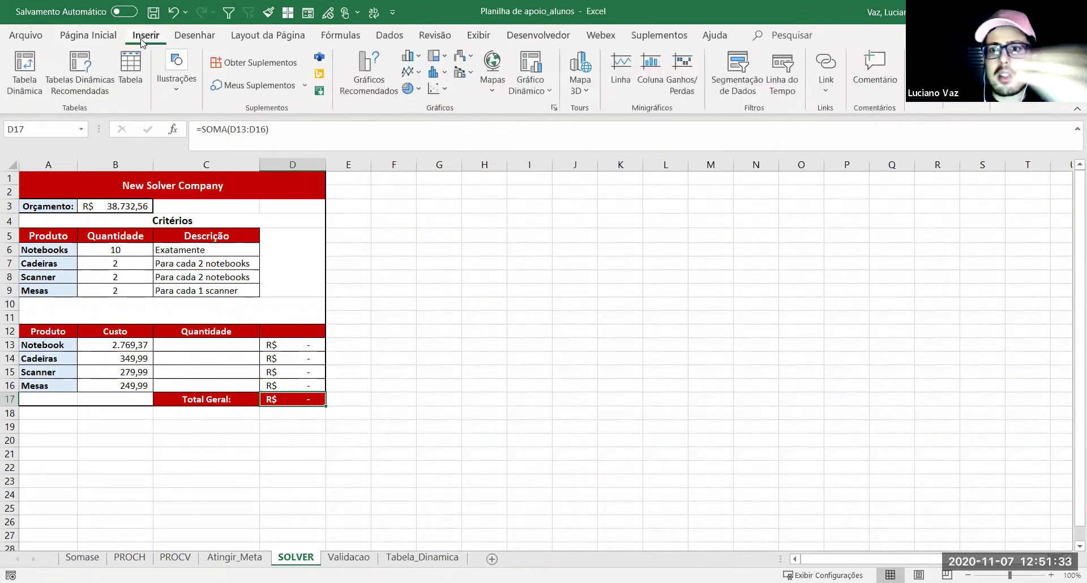
click(197, 36)
click(268, 35)
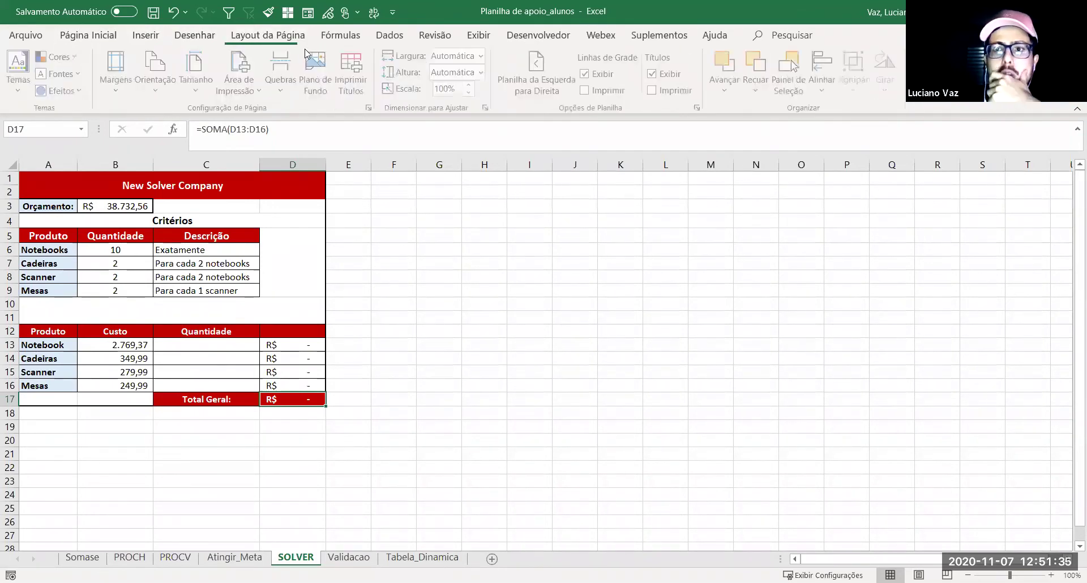
Step: Examine the Orçamento value in B3 and the quantity criteria for notebooks, chairs, scanners and tables in B6:B9
click(343, 36)
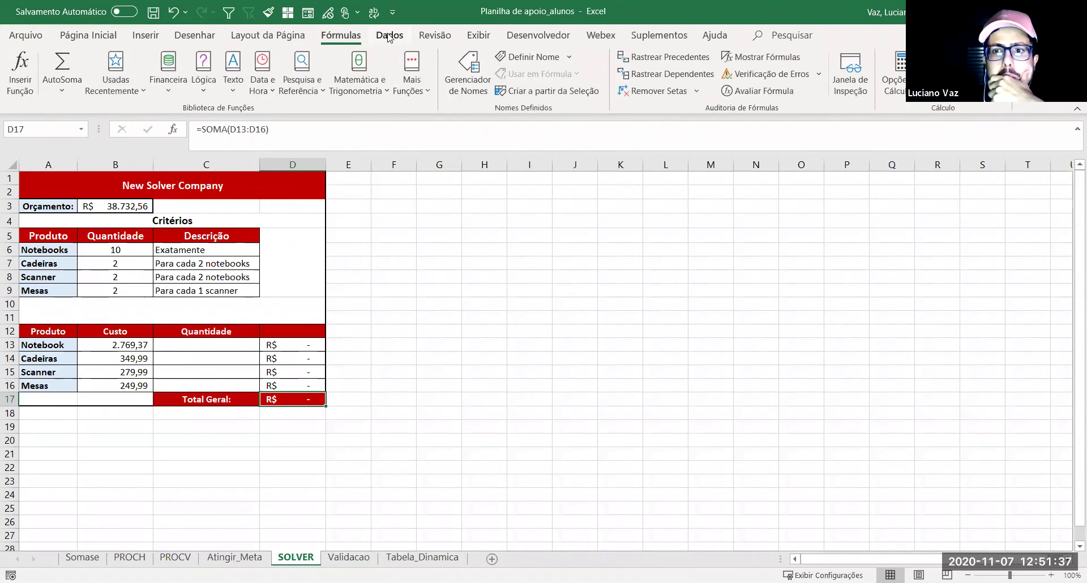
click(388, 36)
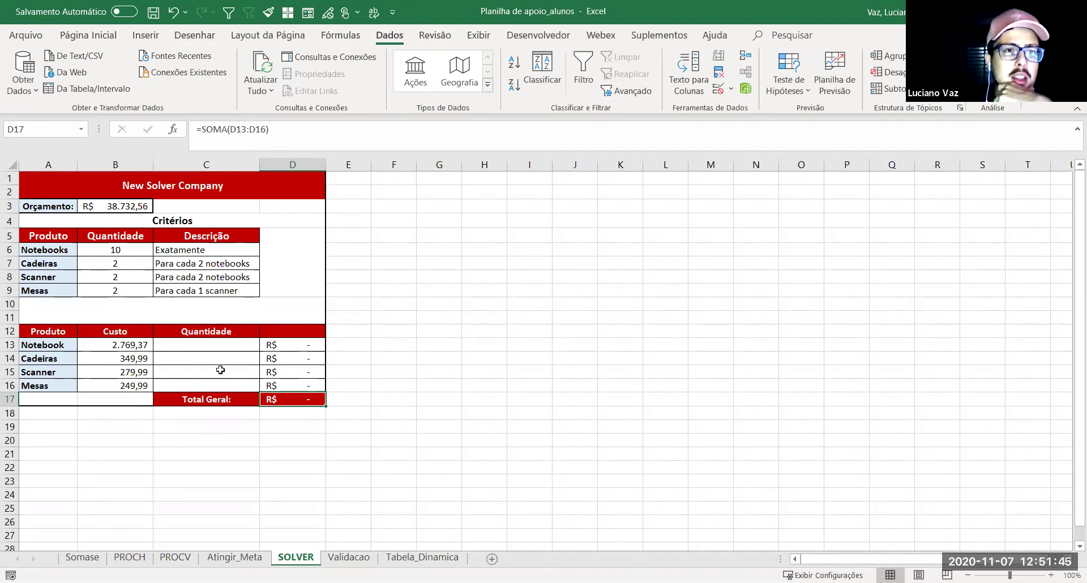
click(167, 197)
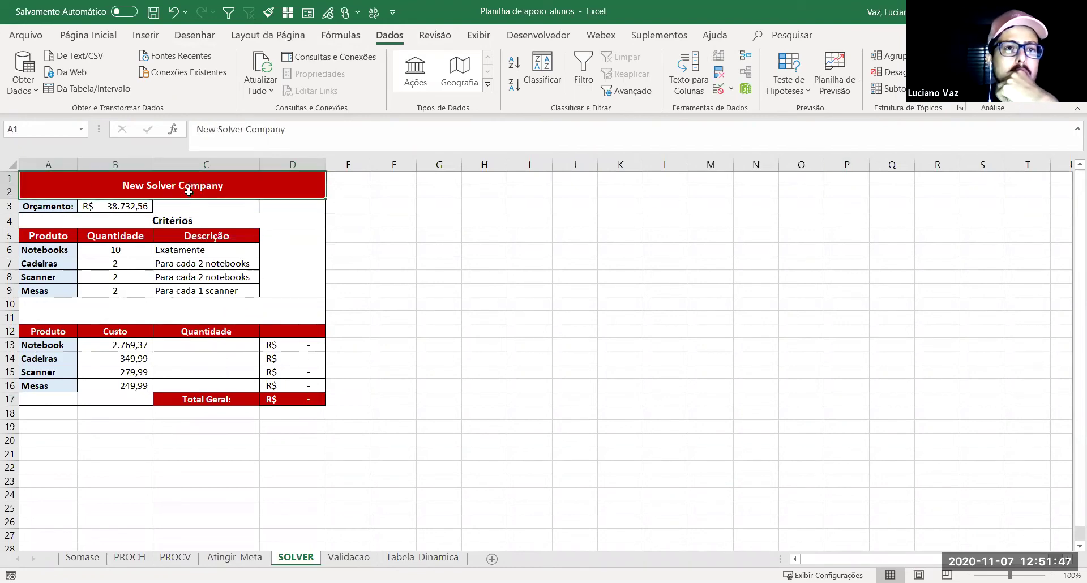
click(106, 202)
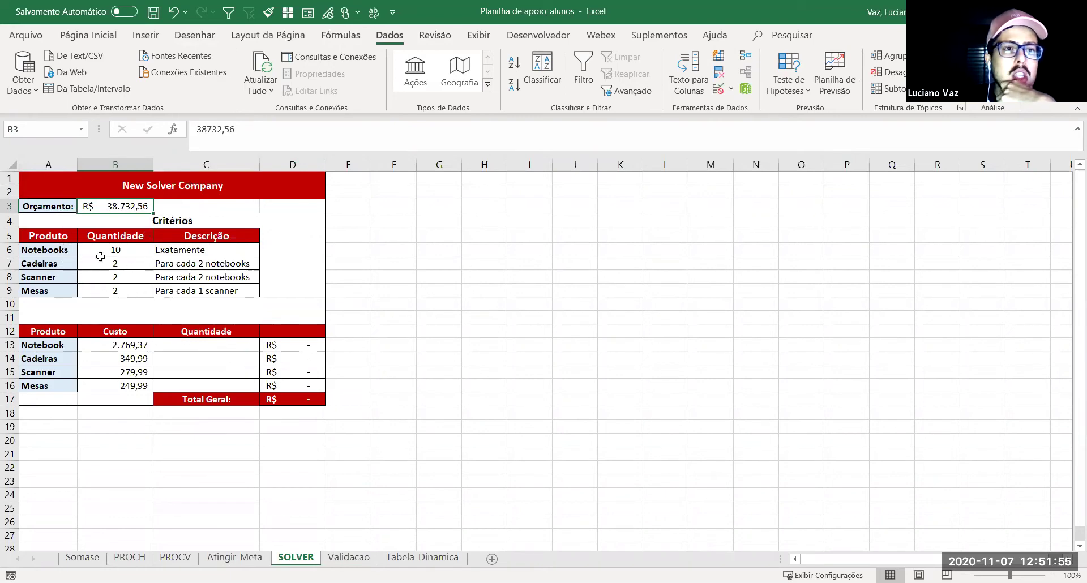
click(123, 249)
click(88, 266)
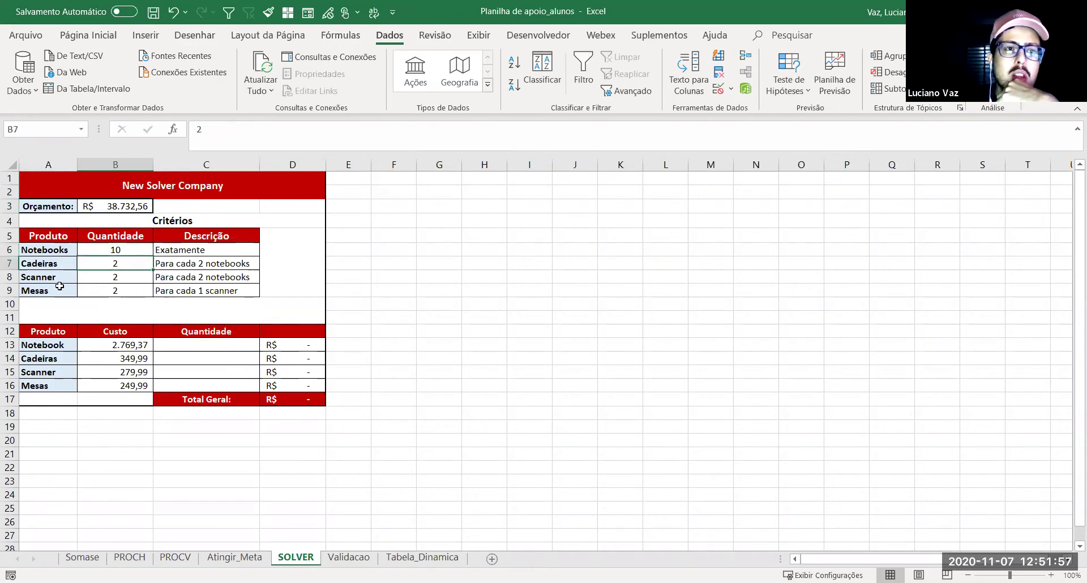
click(114, 275)
text(2)
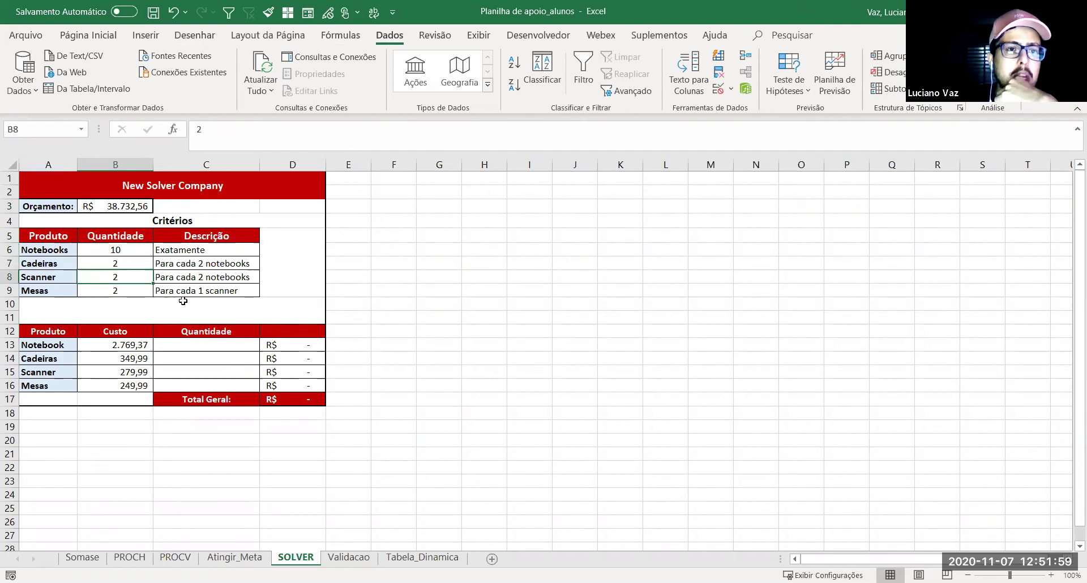
key(Return)
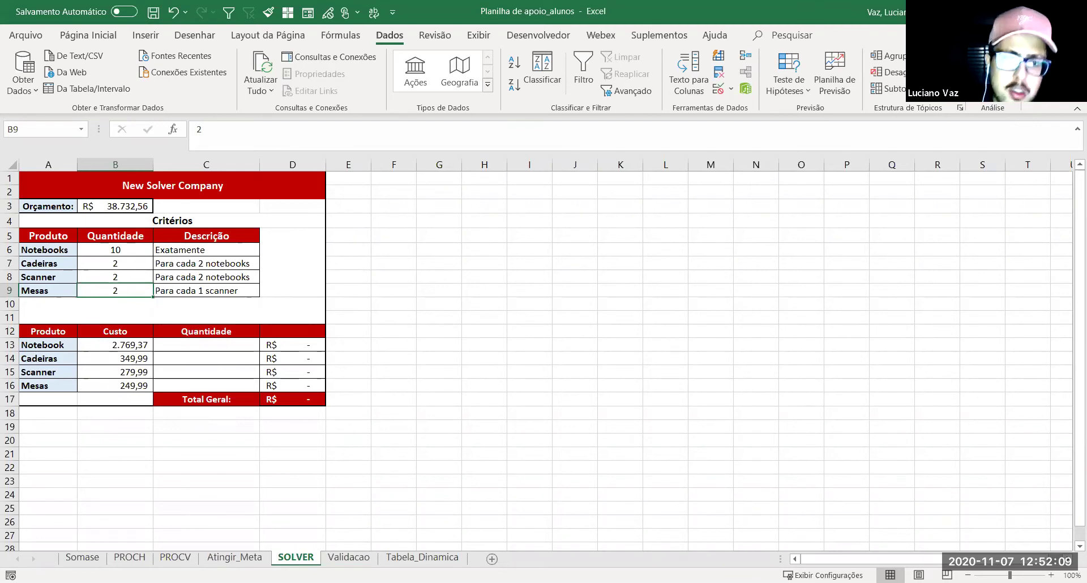
Step: Examine the quantity cells C13:C16, the Total Geral cell, and the notebook's cost and subtotal cells
drag(205, 346, 205, 389)
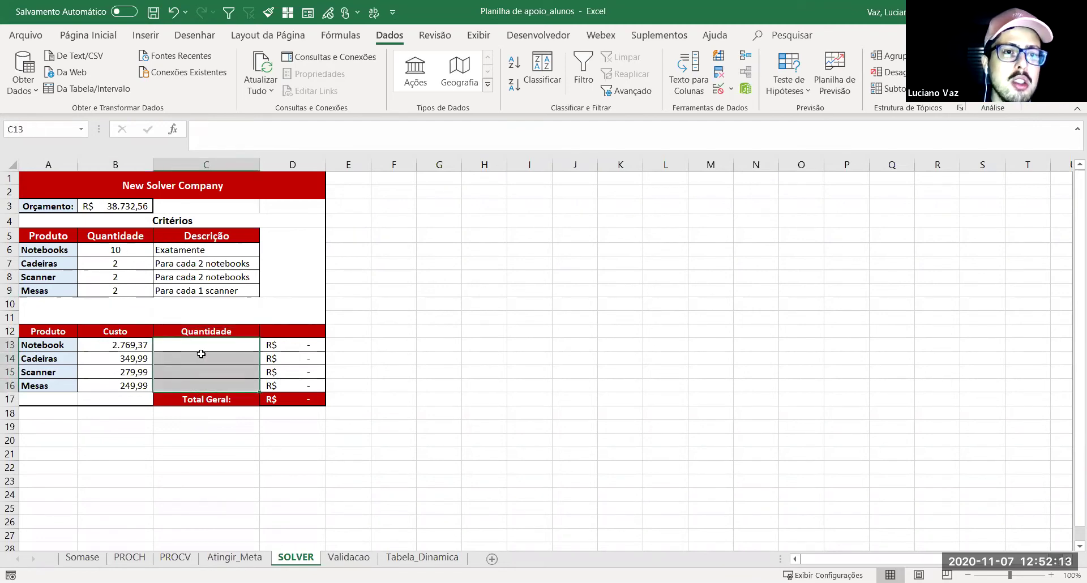
click(294, 401)
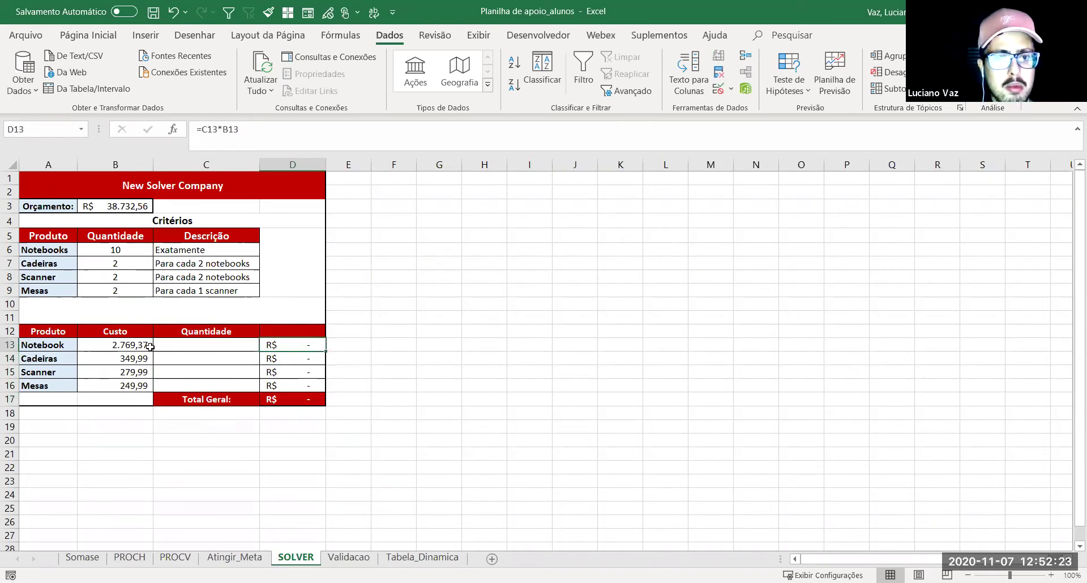
click(114, 345)
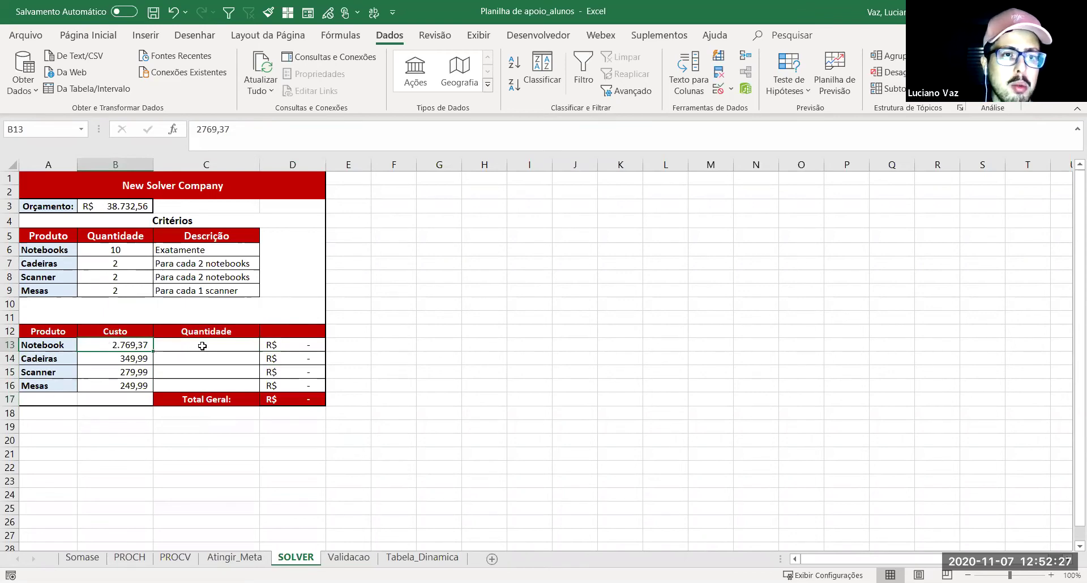
drag(202, 348, 202, 385)
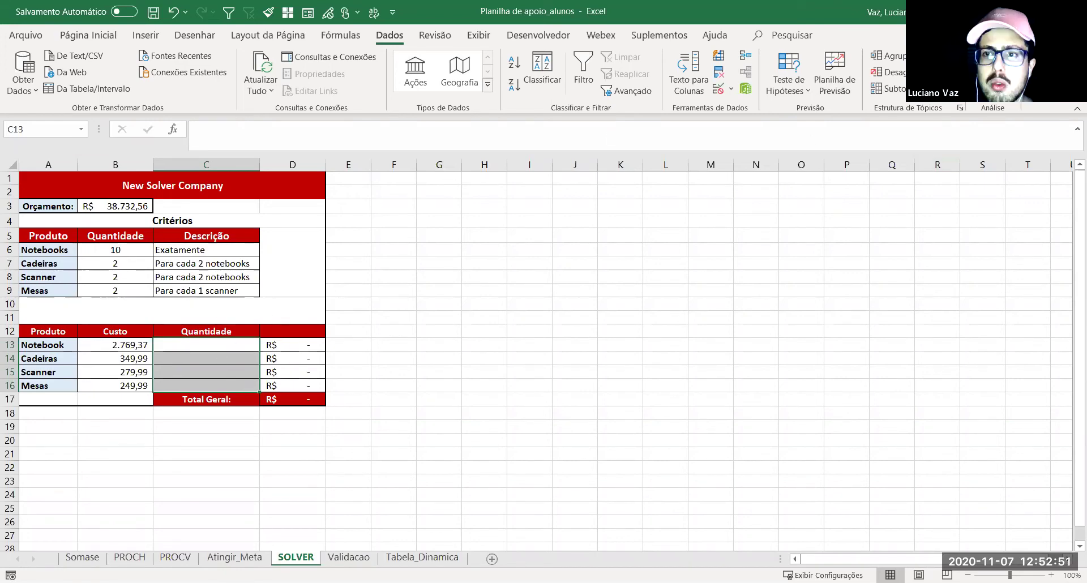
click(184, 347)
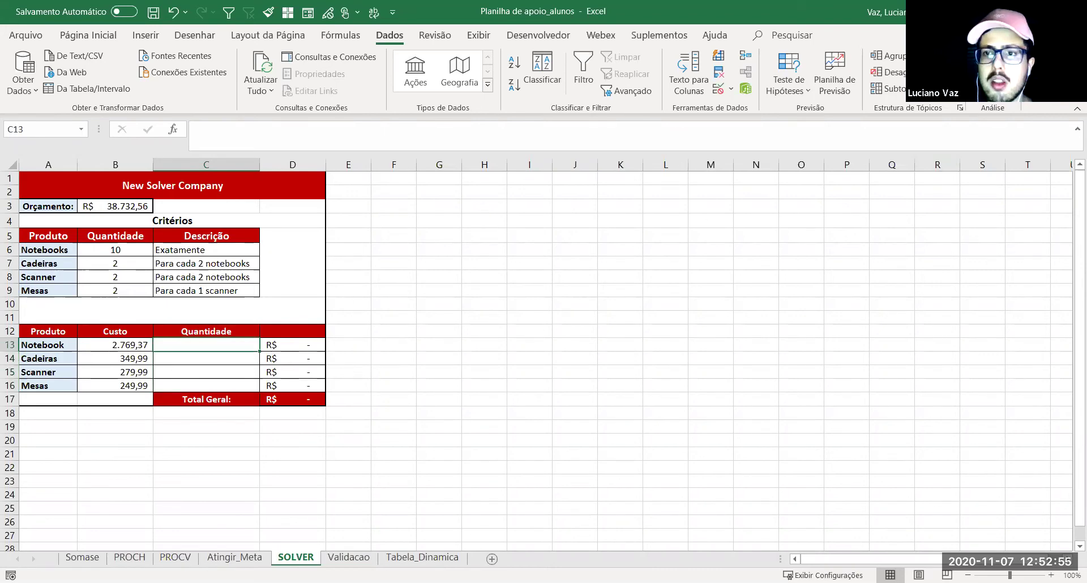
Step: Open the Solver parameters and delete all four existing constraints on C13 to C16
click(992, 68)
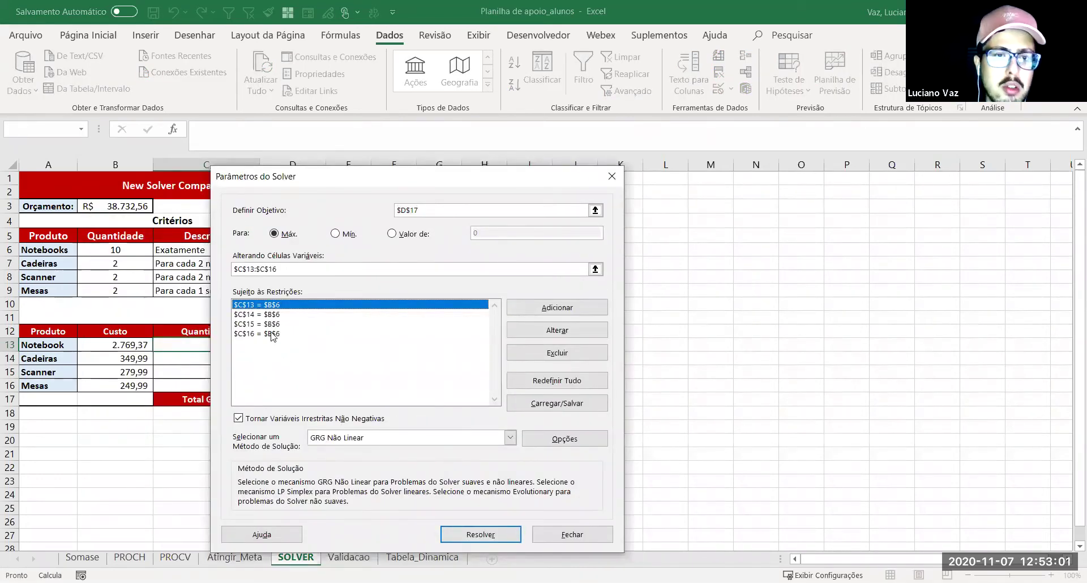
click(274, 334)
click(545, 355)
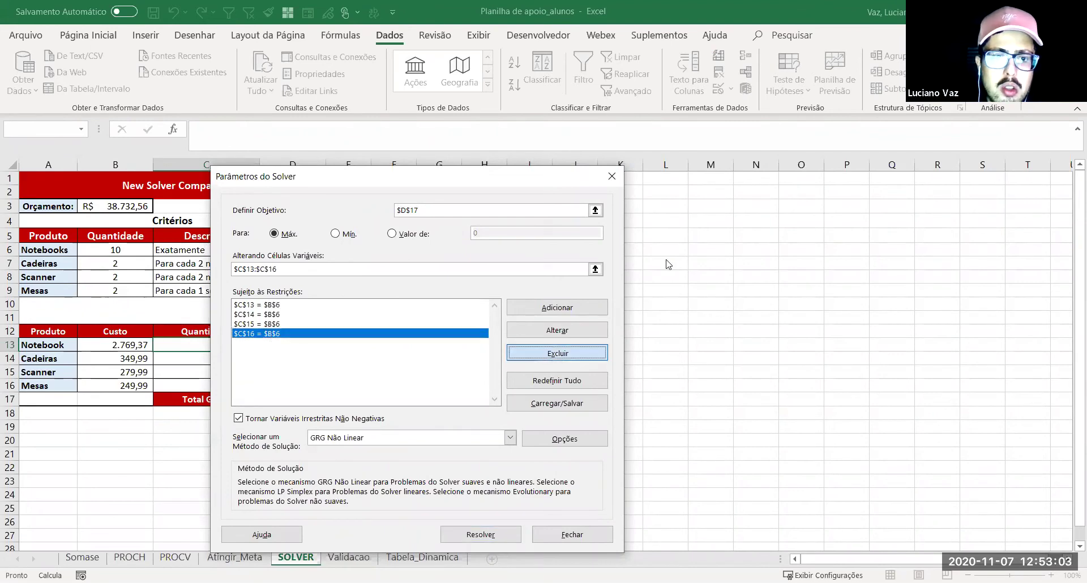
click(251, 323)
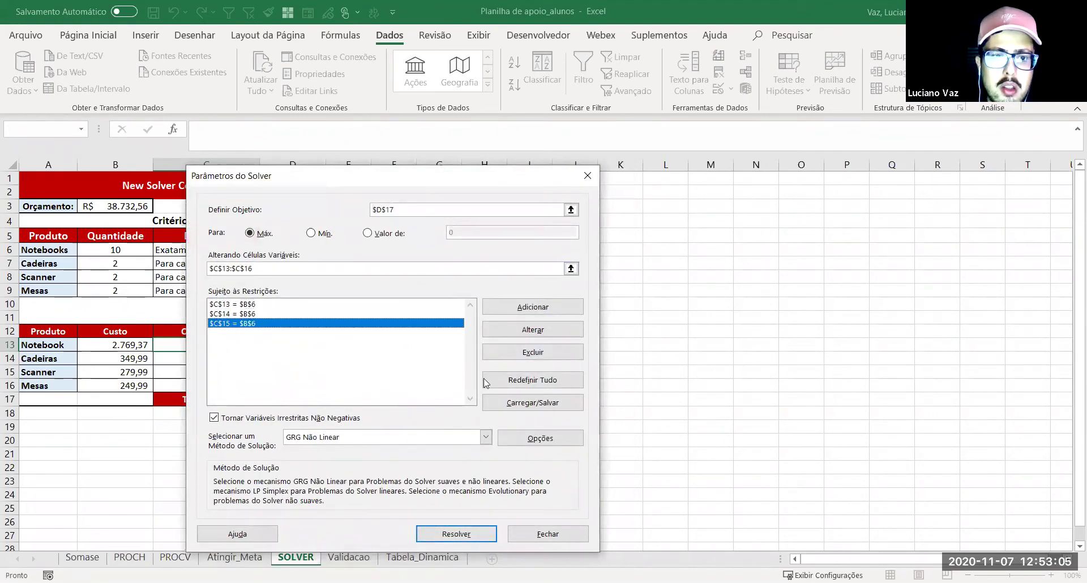
click(532, 352)
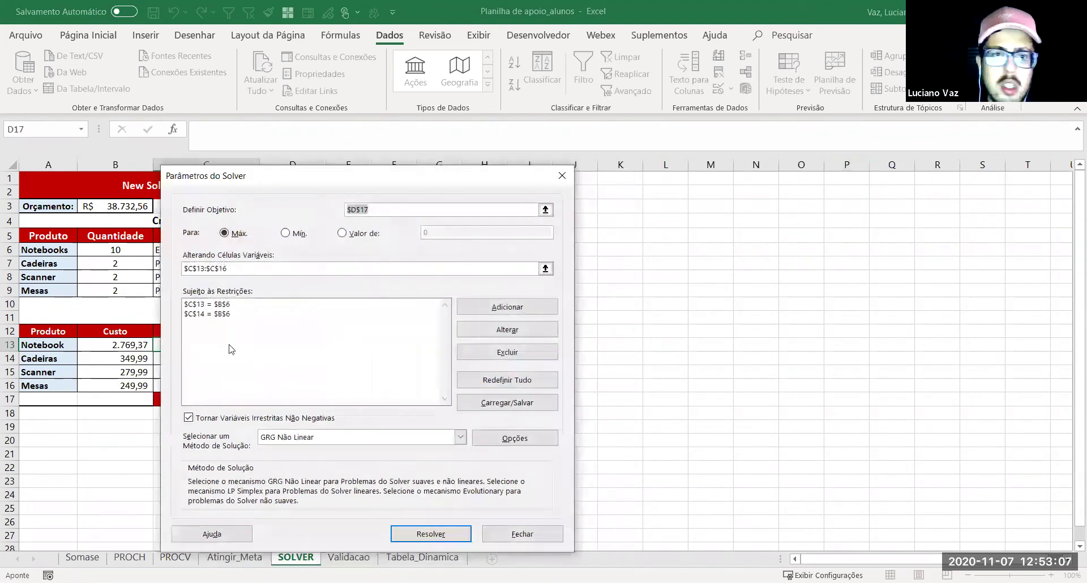
click(216, 306)
click(474, 353)
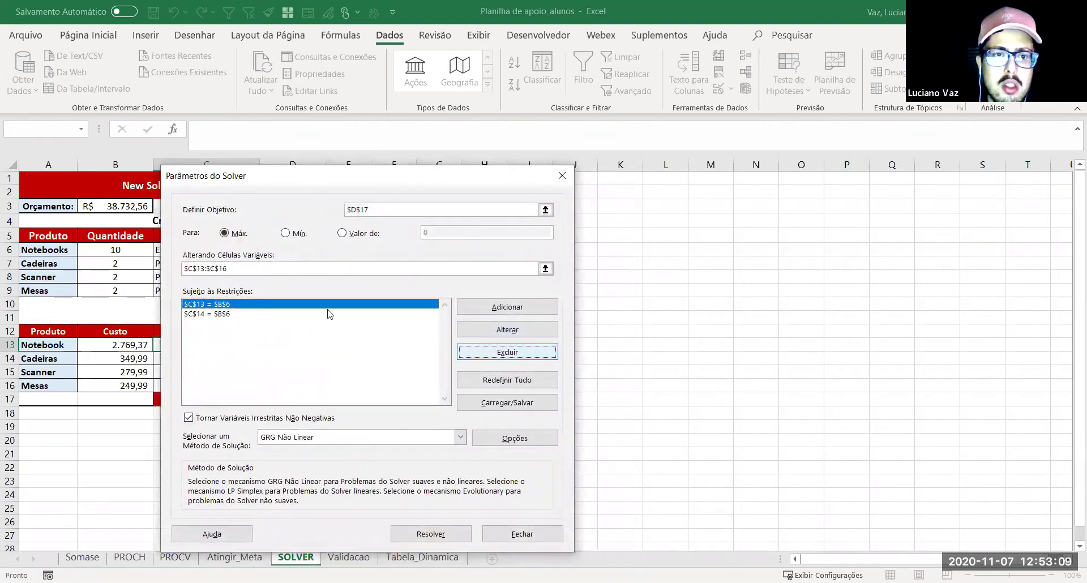
click(224, 306)
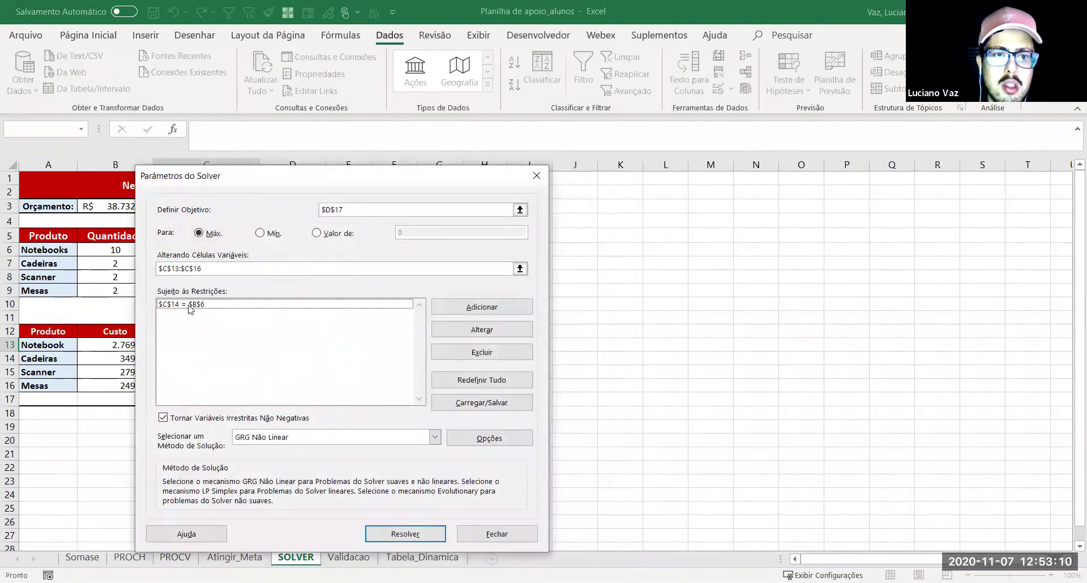
click(472, 352)
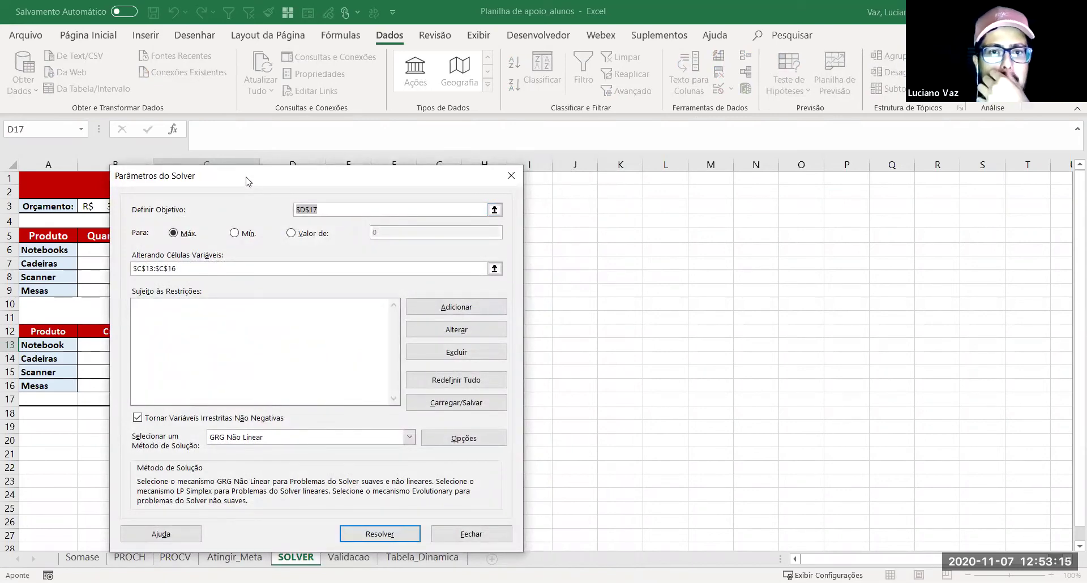
Step: Set the Solver objective to the Total Geral cell D17, keeping the sheet's tables uncovered by the dialog
drag(308, 176, 545, 154)
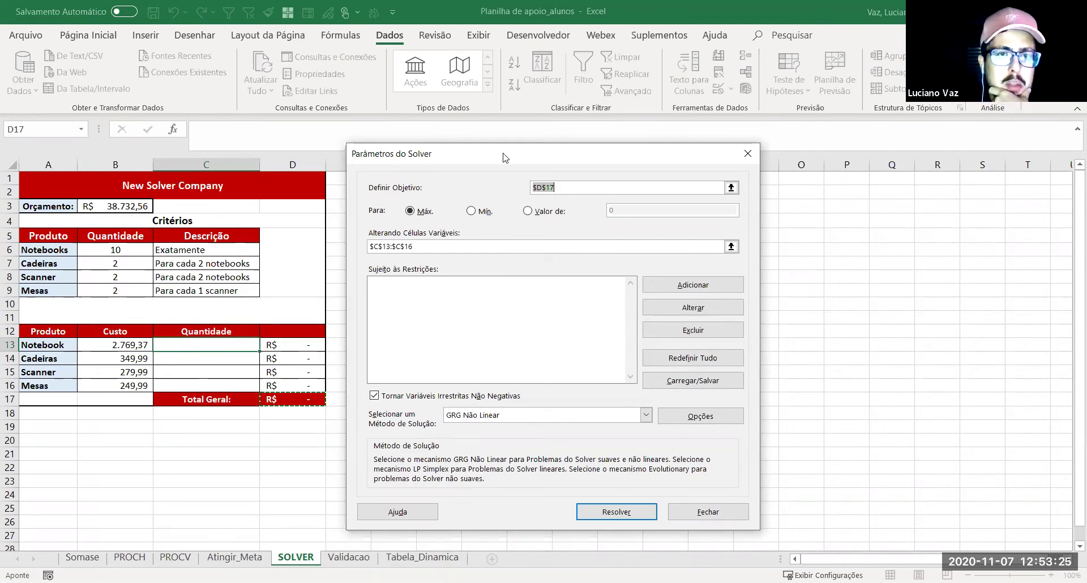
drag(506, 158, 552, 142)
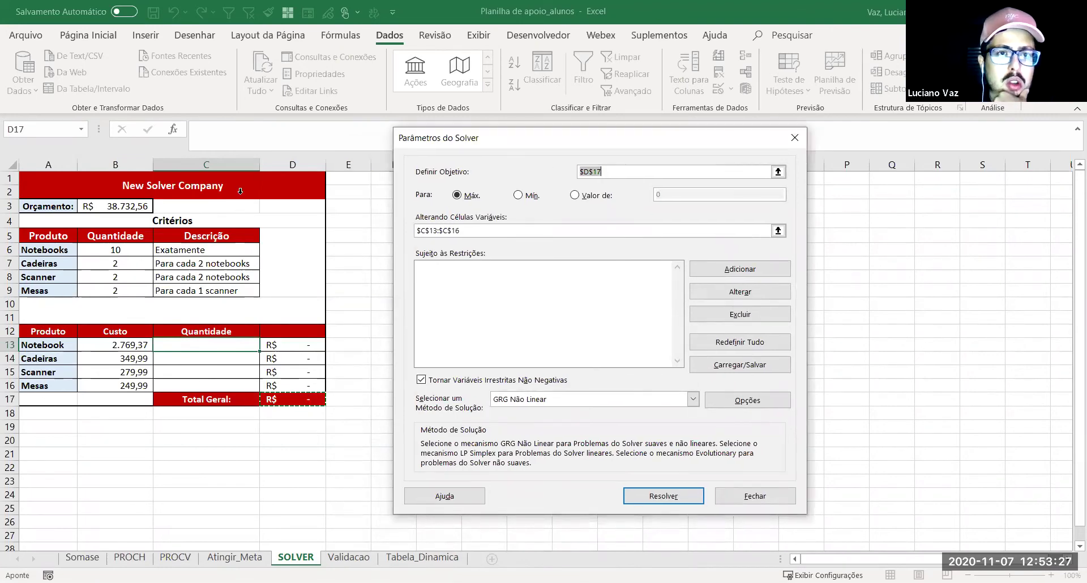
click(295, 403)
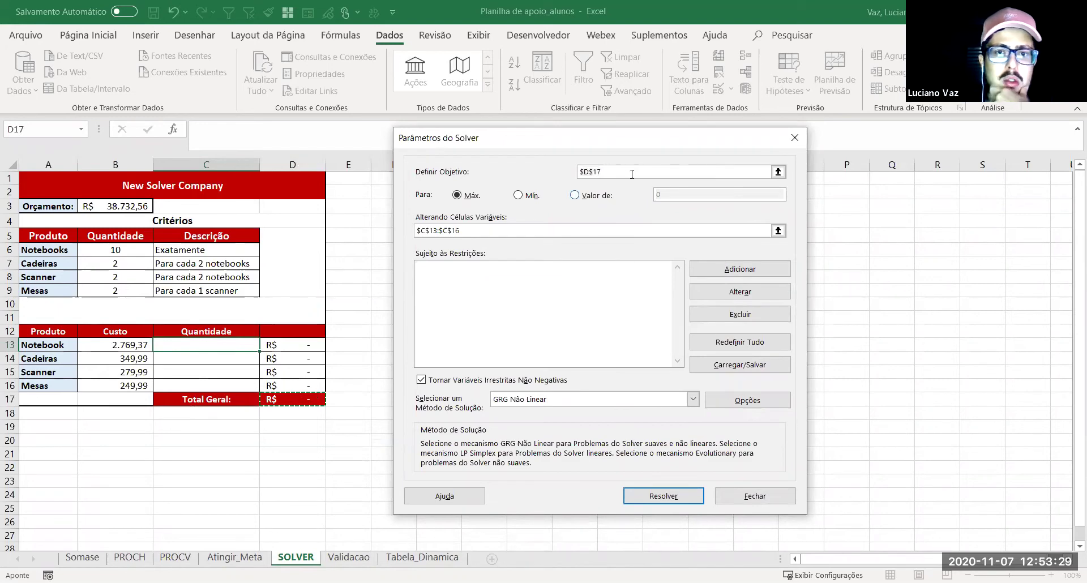
click(777, 171)
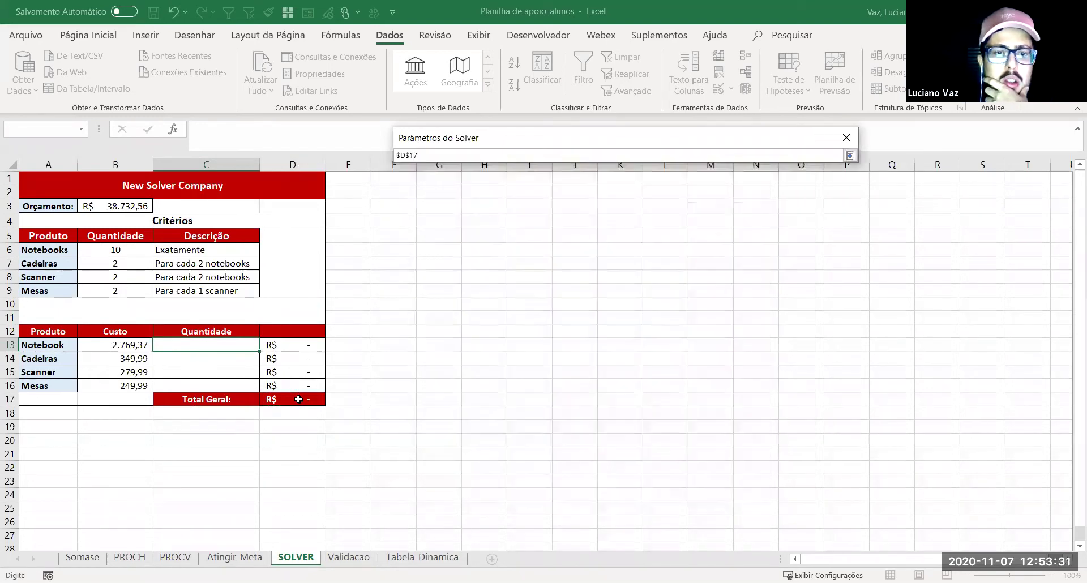
click(295, 399)
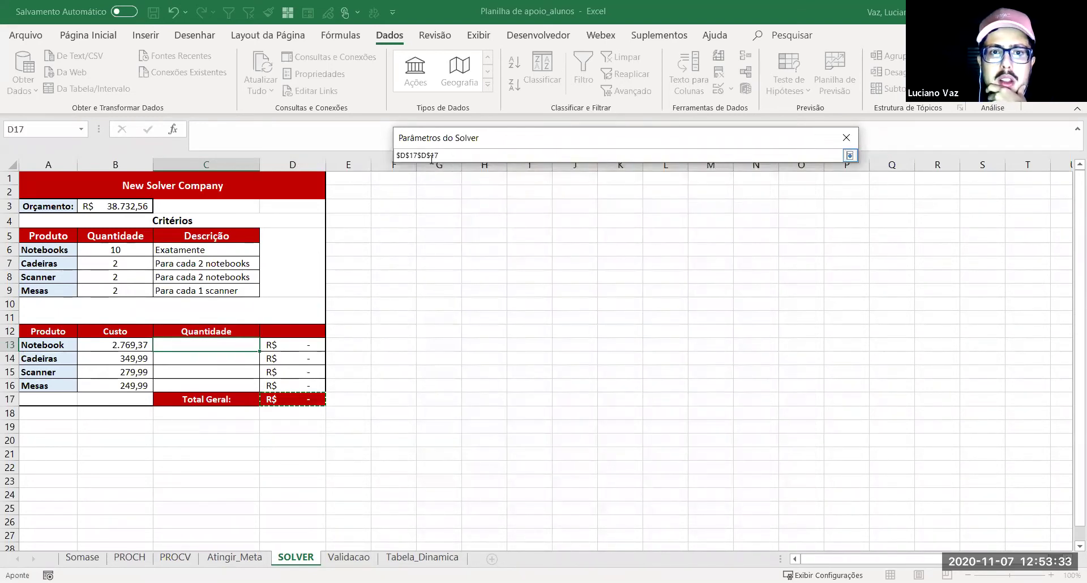
drag(439, 156, 373, 159)
key(BackSpace)
click(295, 396)
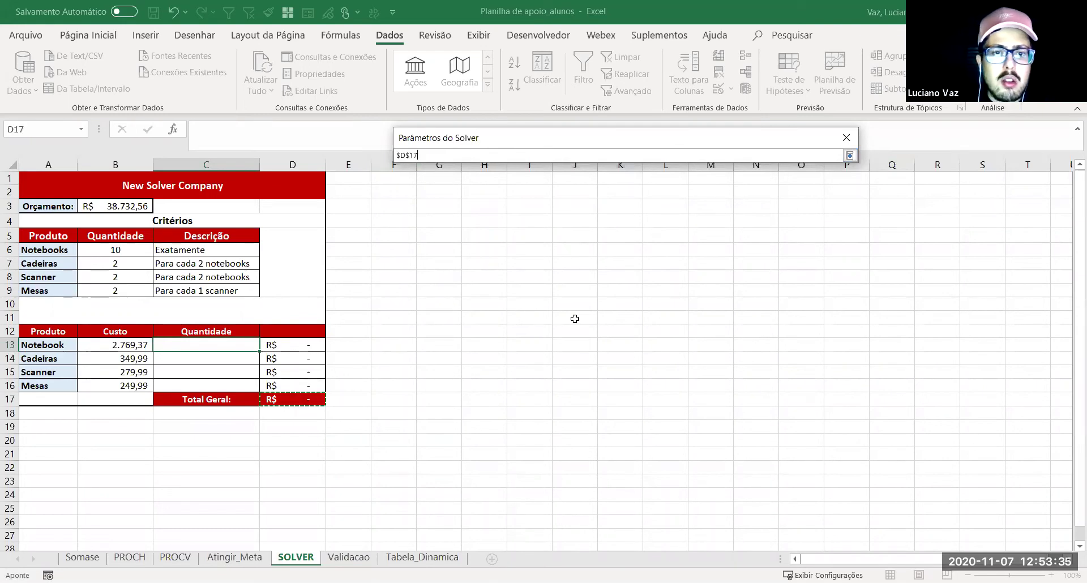
click(851, 155)
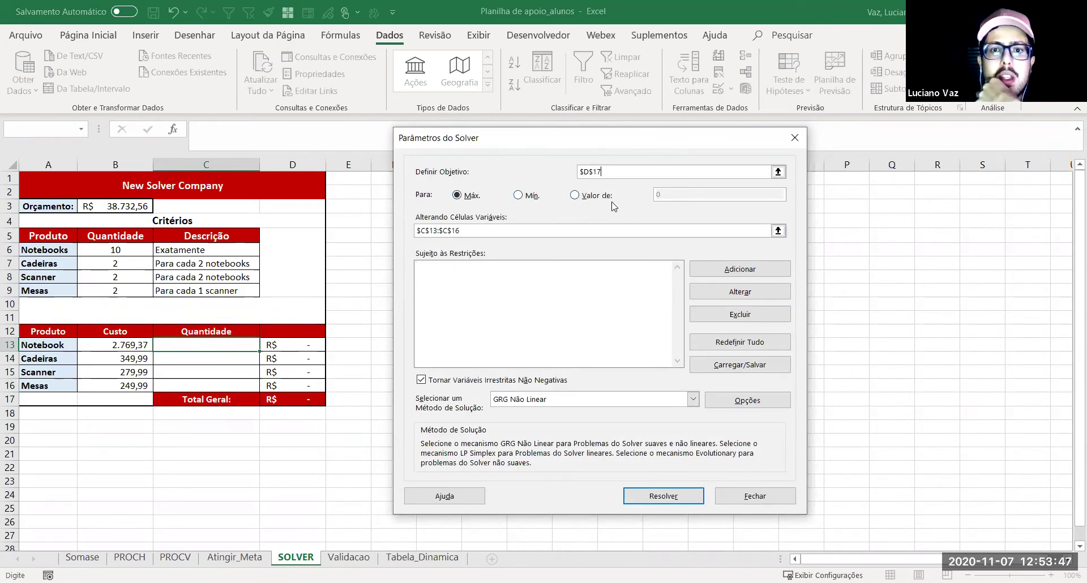
click(586, 197)
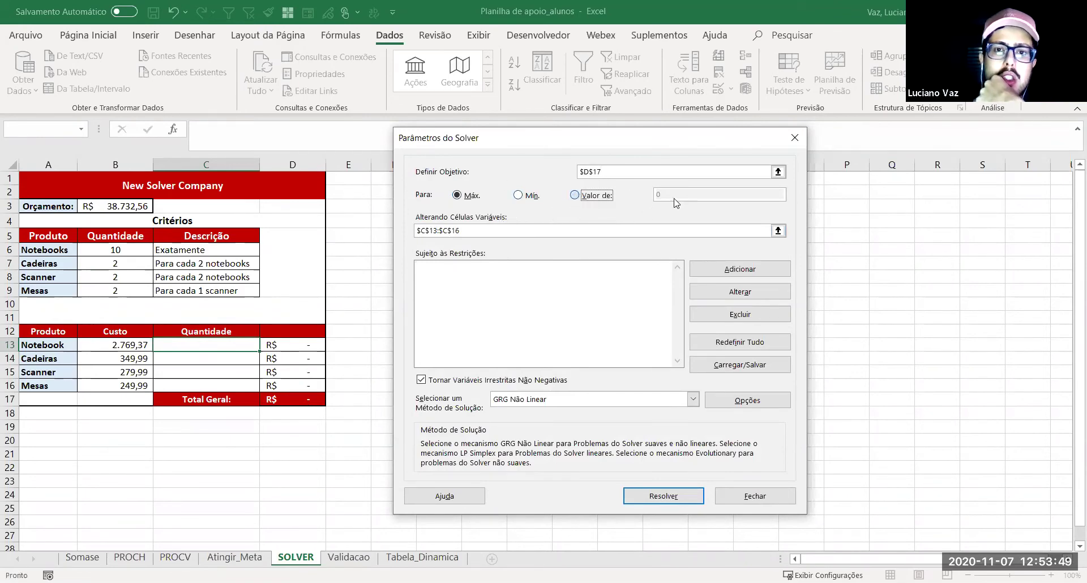
click(667, 196)
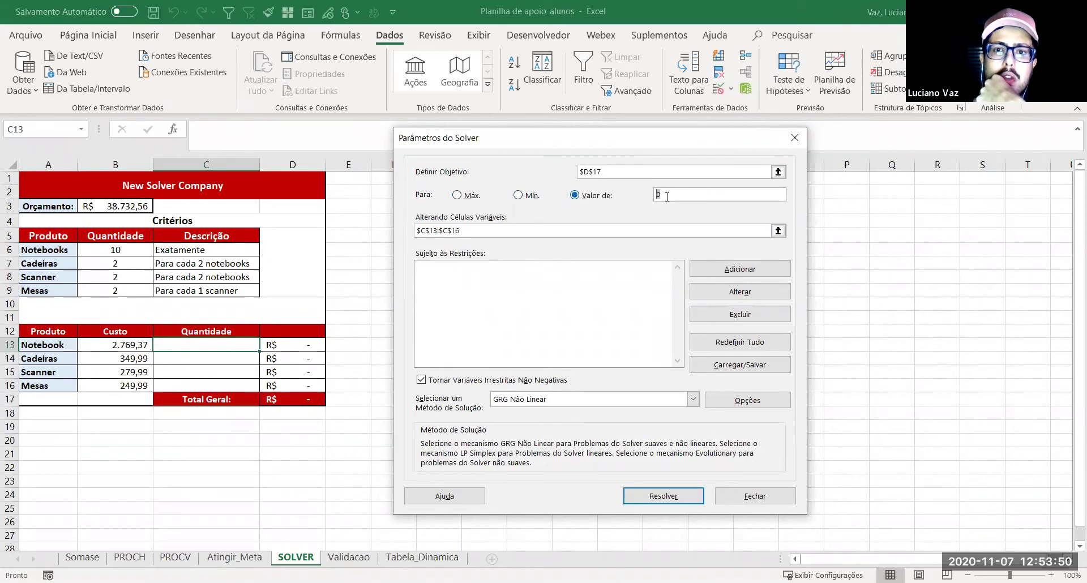
click(462, 196)
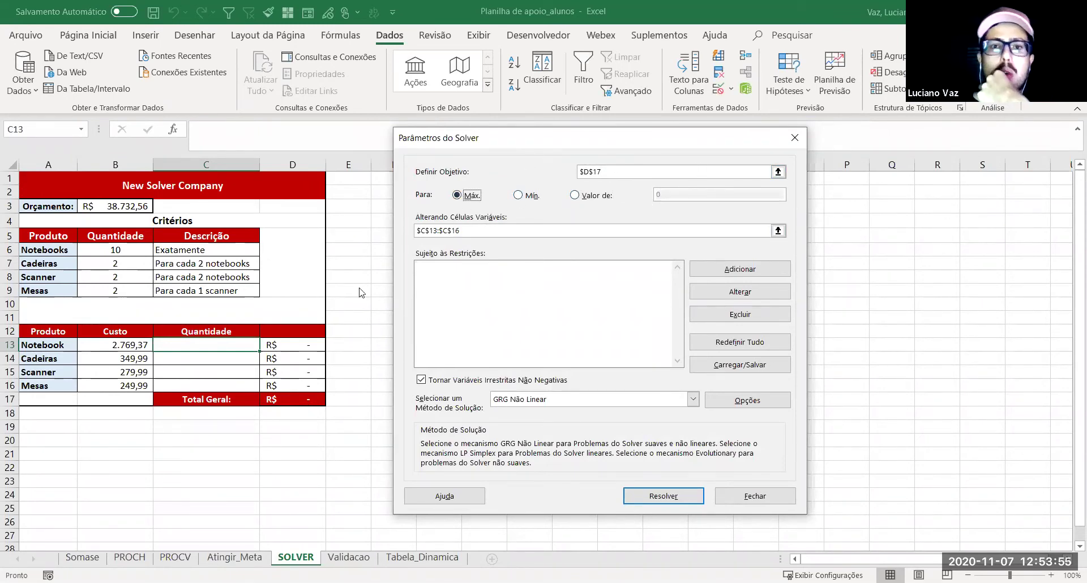
click(574, 195)
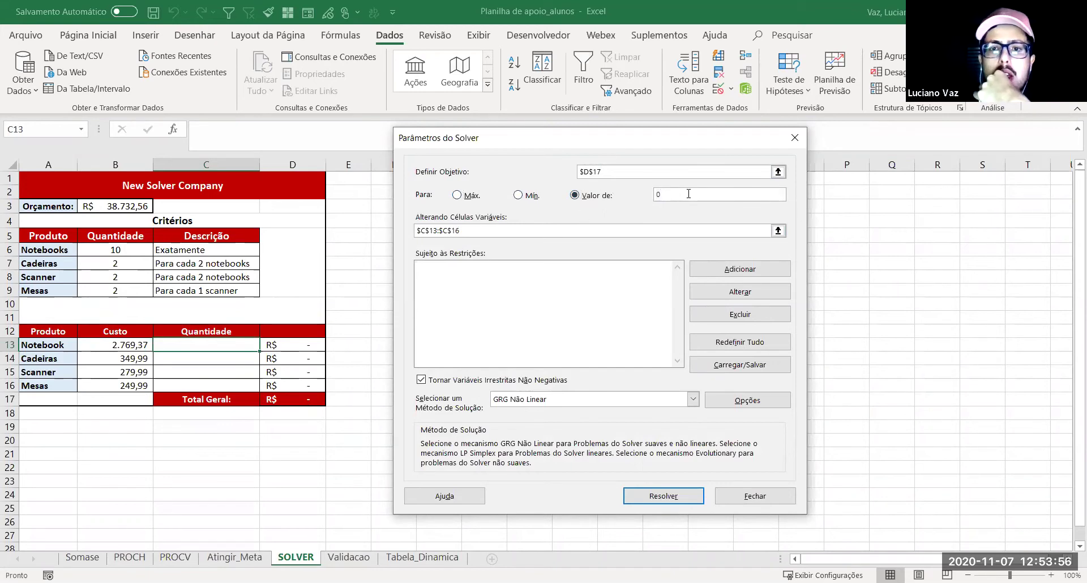
click(457, 195)
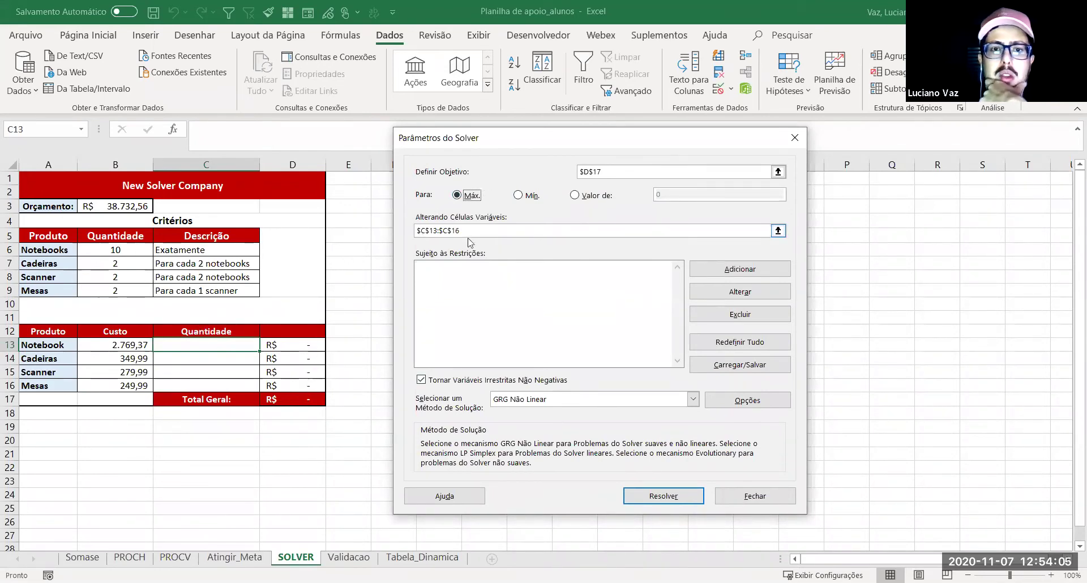
Step: Set the Solver's variable cells to the quantity range C13:C16
click(491, 228)
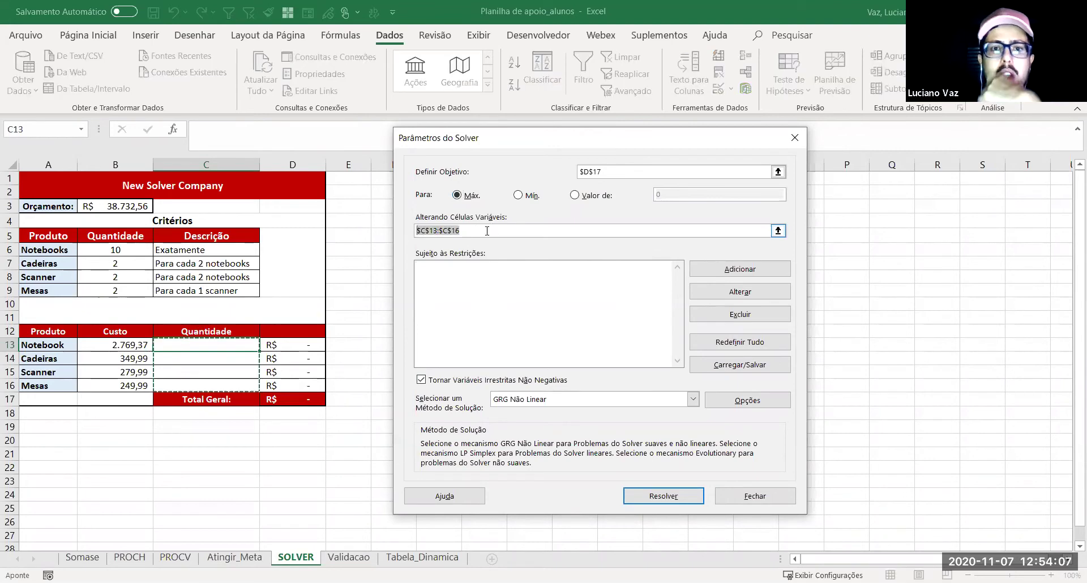
drag(200, 345, 201, 385)
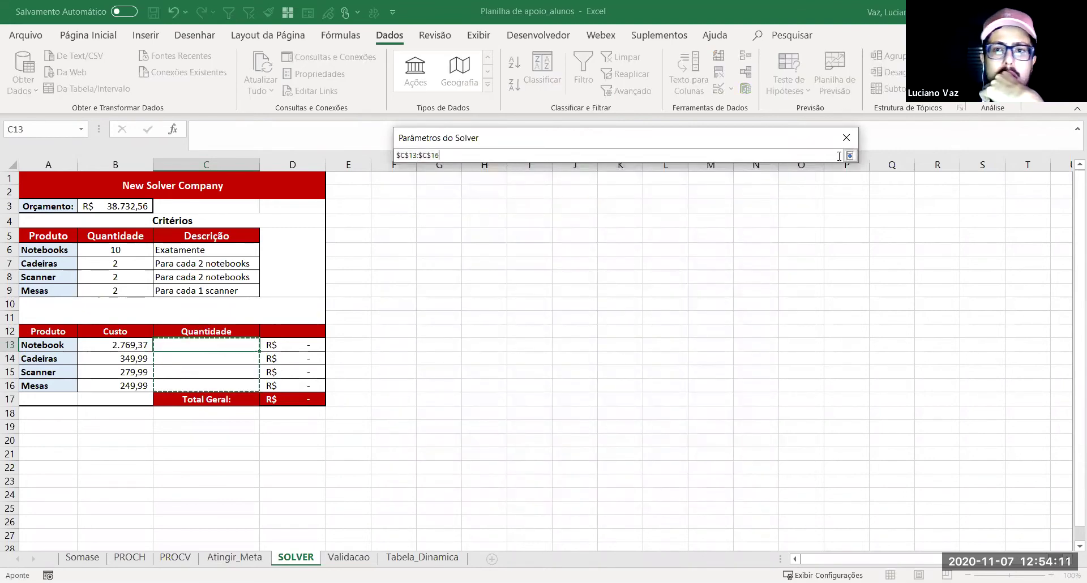
click(850, 155)
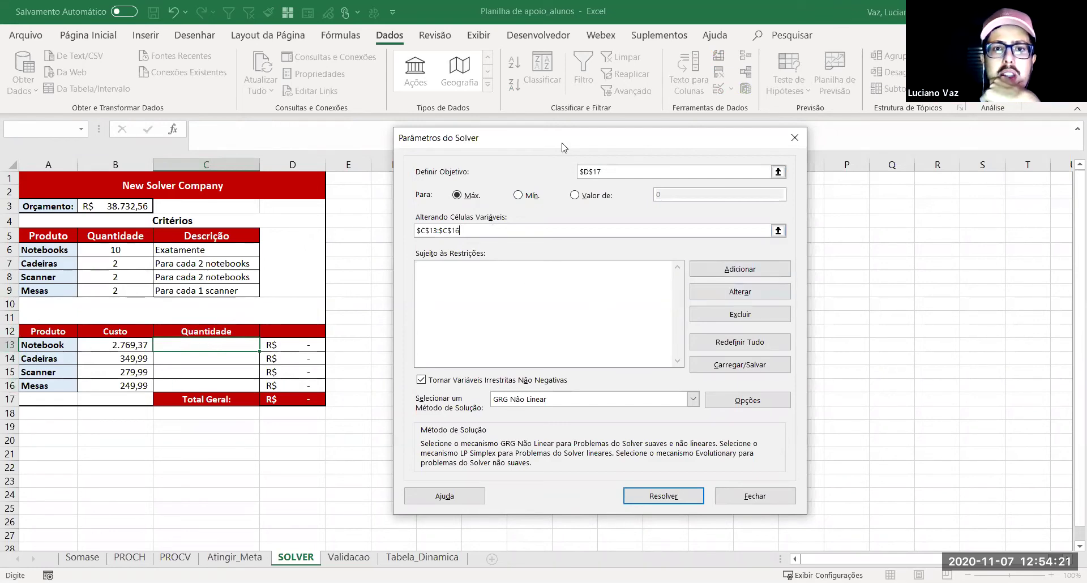
drag(563, 145, 556, 133)
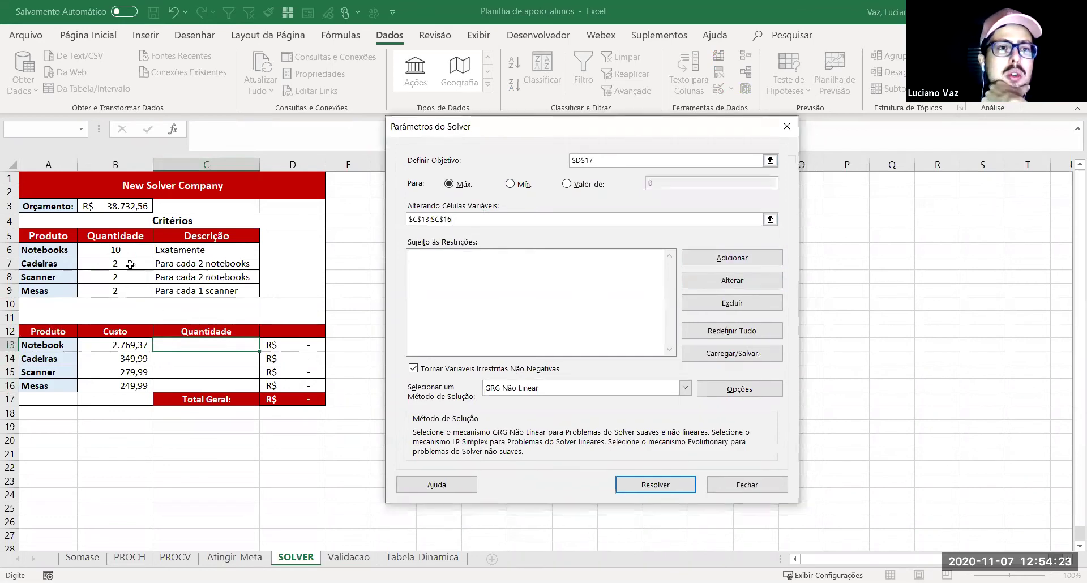
Step: Add a Solver constraint requiring the notebook quantity C13 to equal the fixed value 10
click(746, 262)
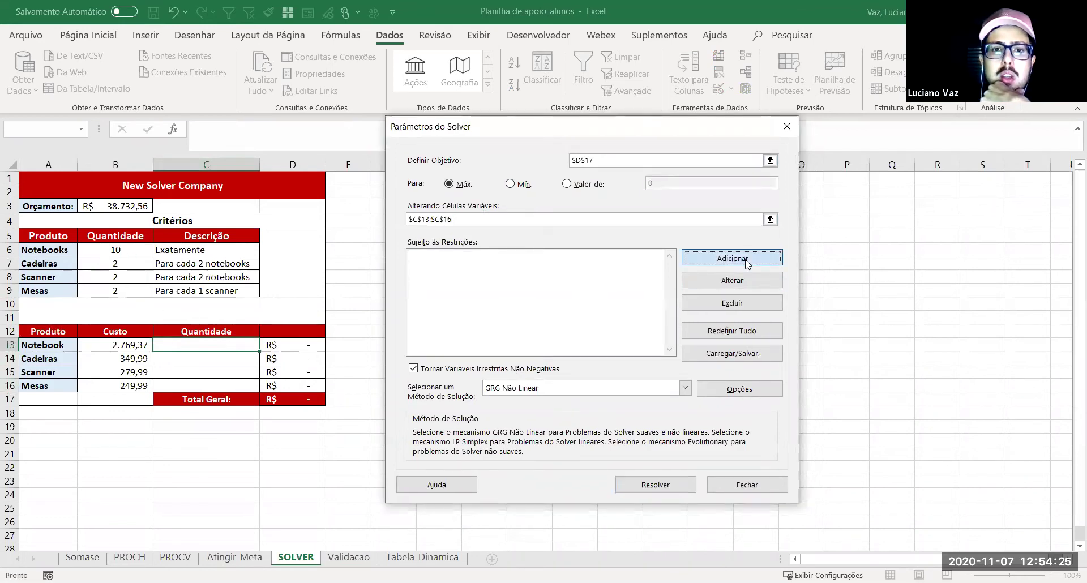
click(176, 344)
click(561, 318)
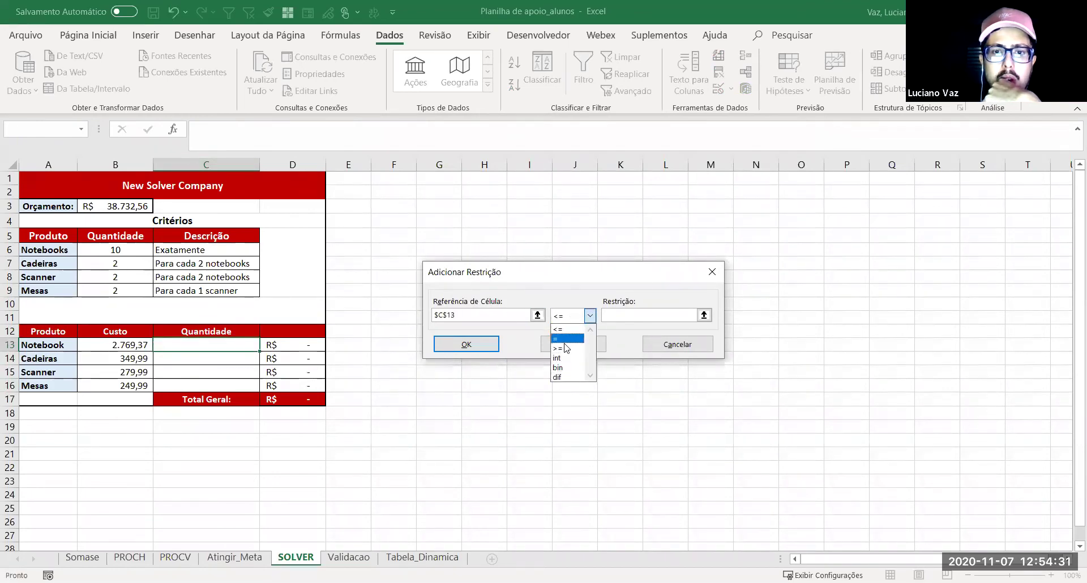
click(624, 316)
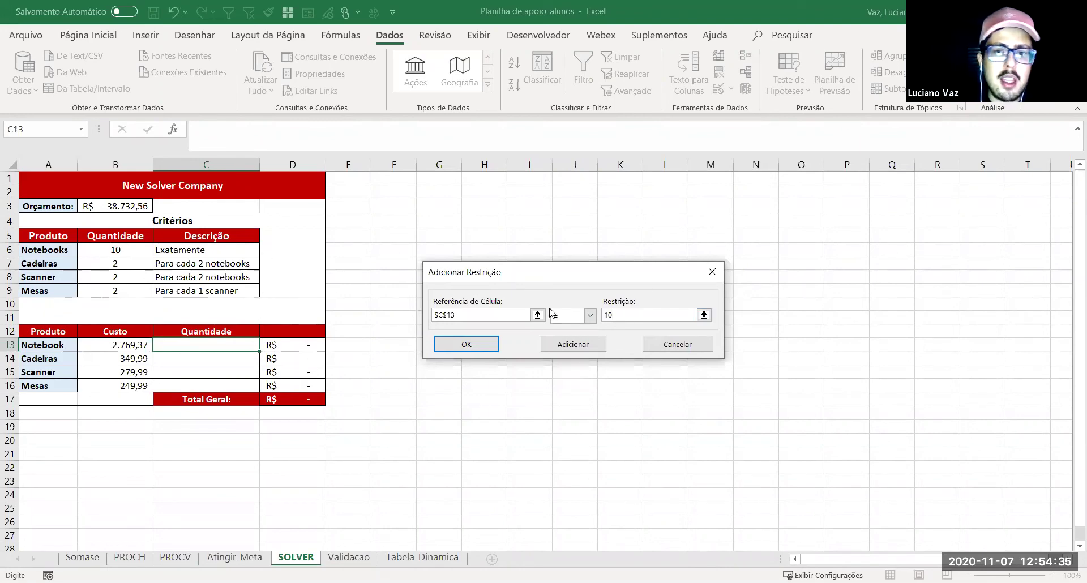
click(549, 347)
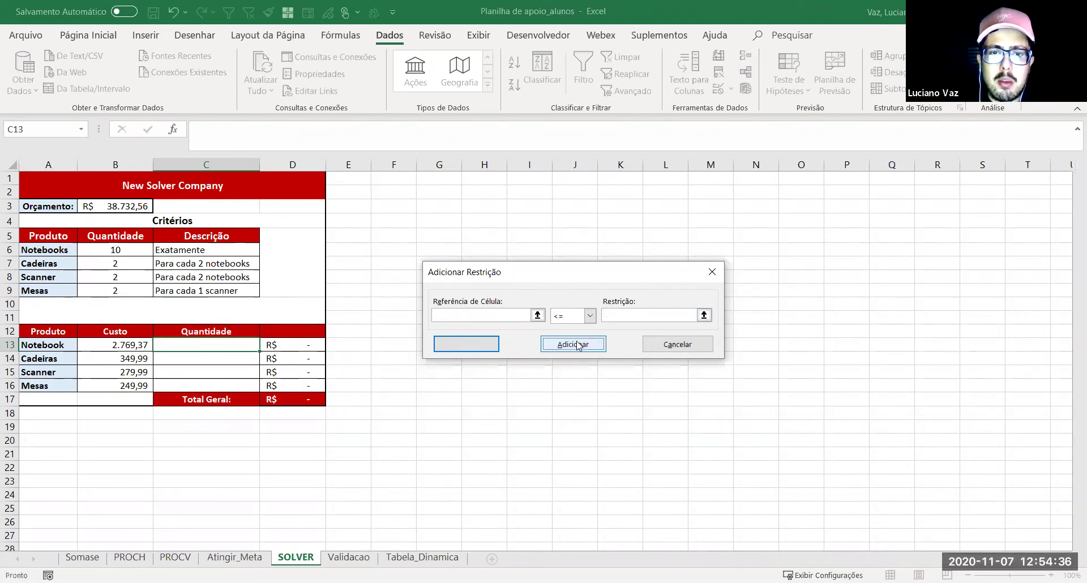
click(469, 346)
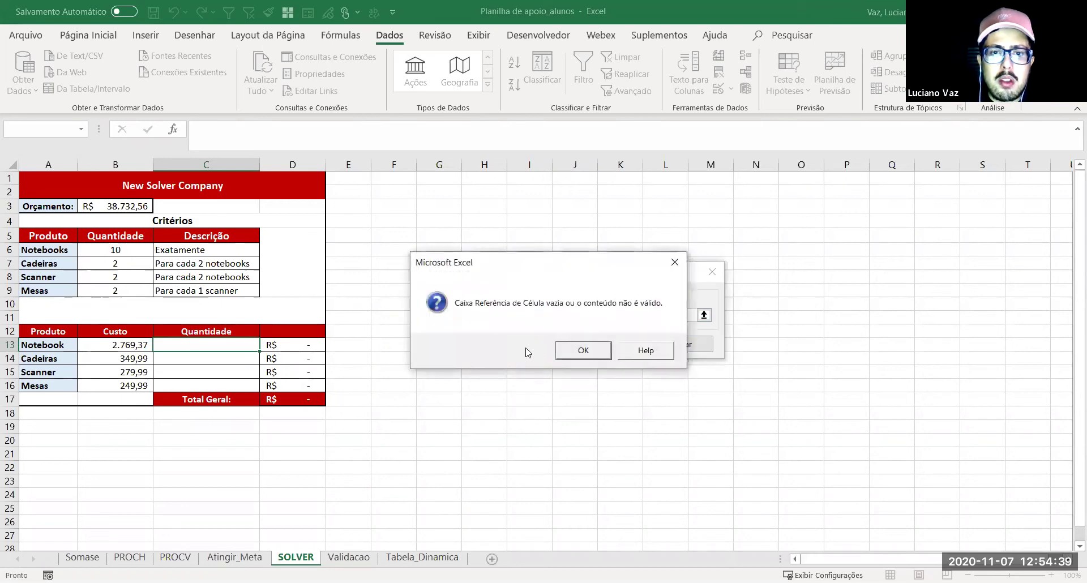
click(583, 351)
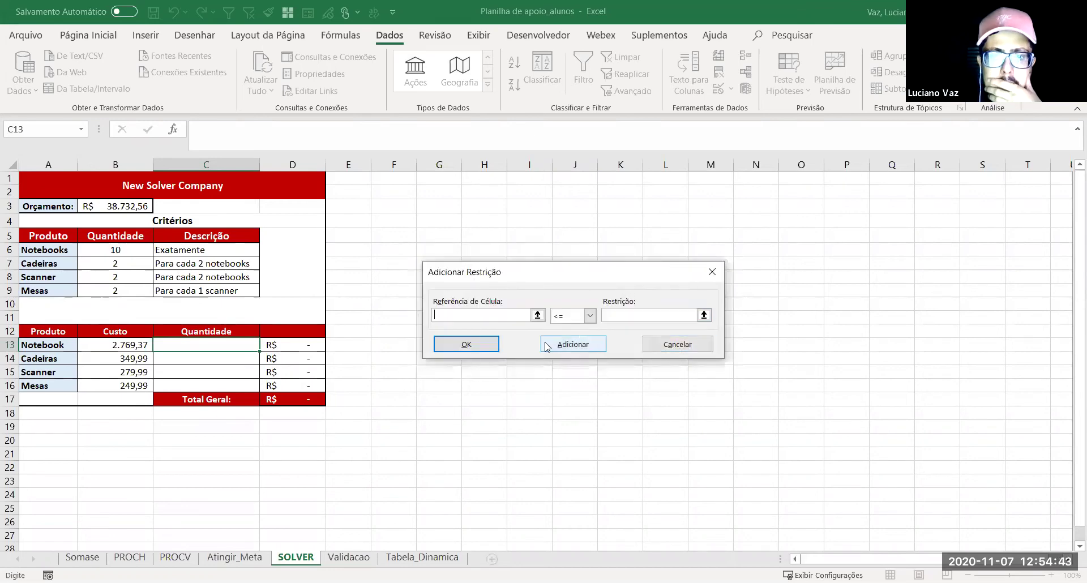
click(470, 346)
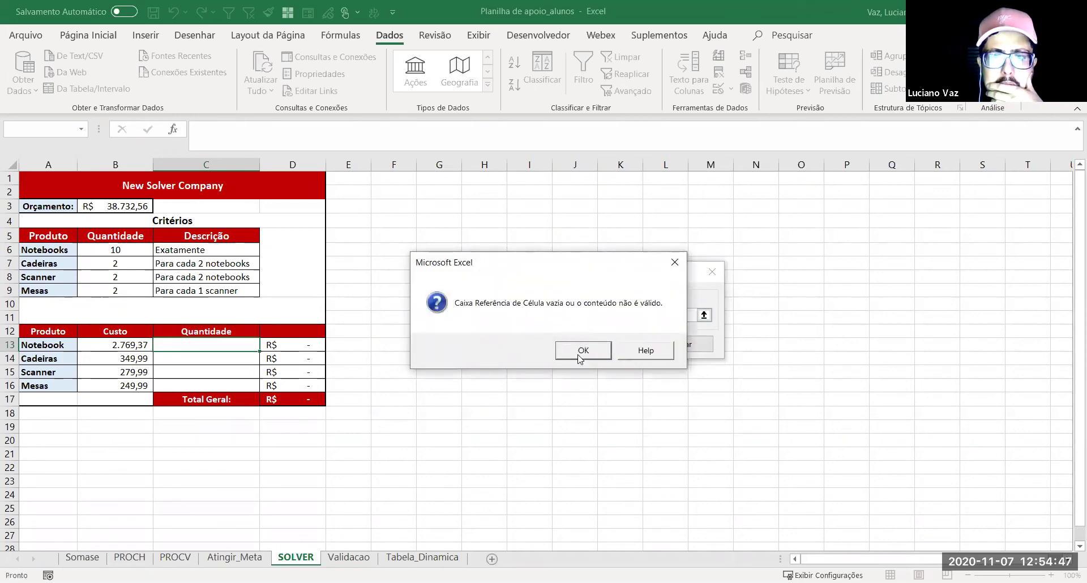
click(581, 350)
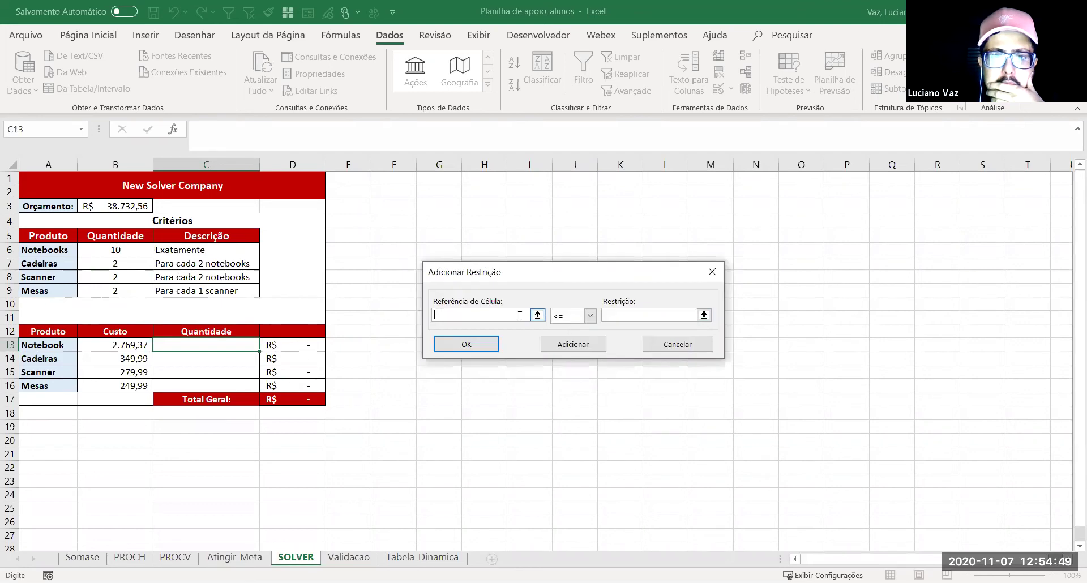
Step: Add a Solver constraint making the notebook quantity C13 equal to the notebook criterion in B6
click(201, 343)
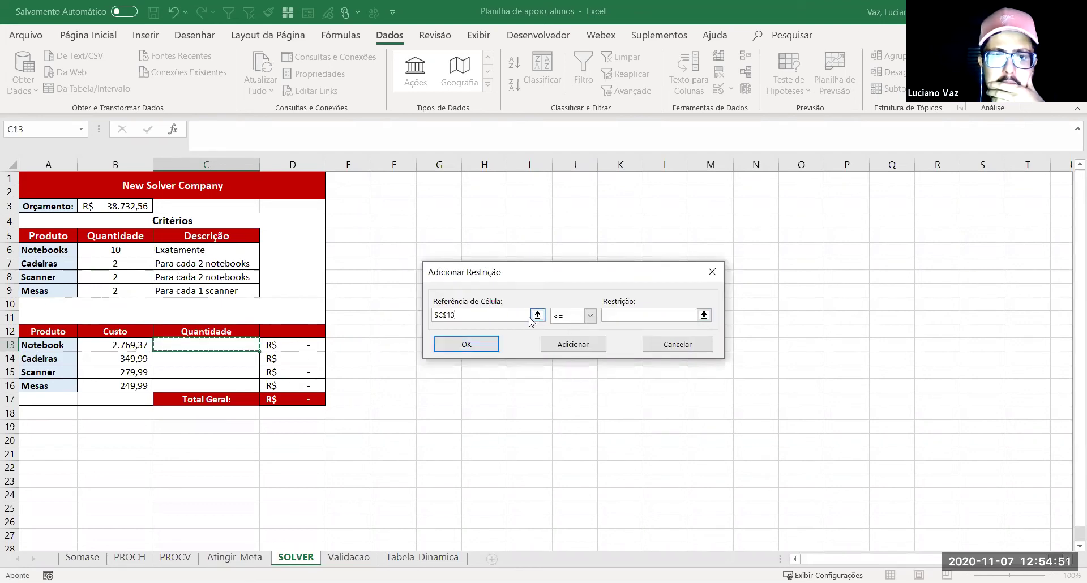
click(589, 316)
click(563, 333)
click(624, 318)
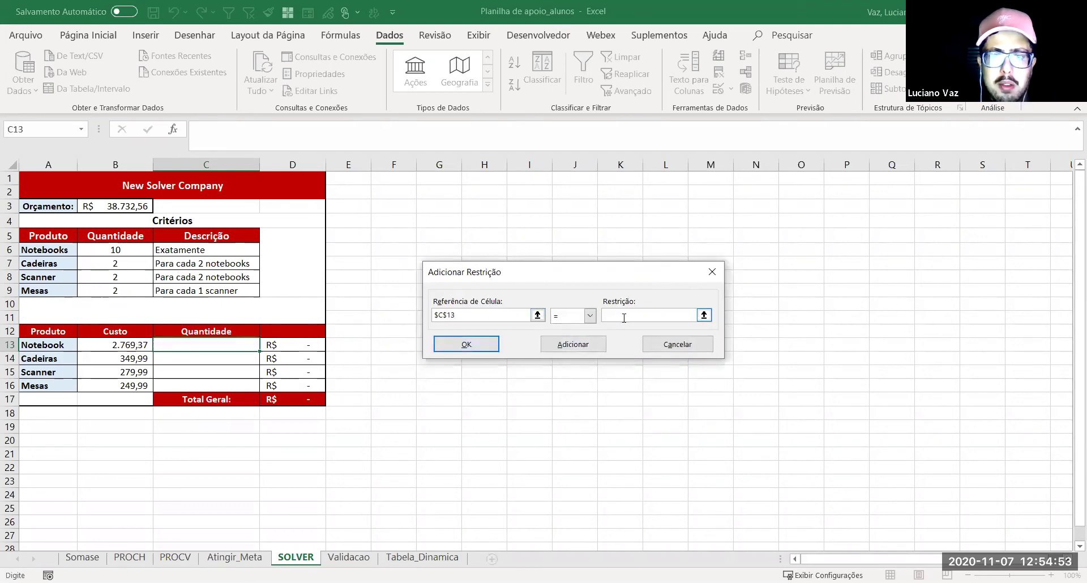
text(10)
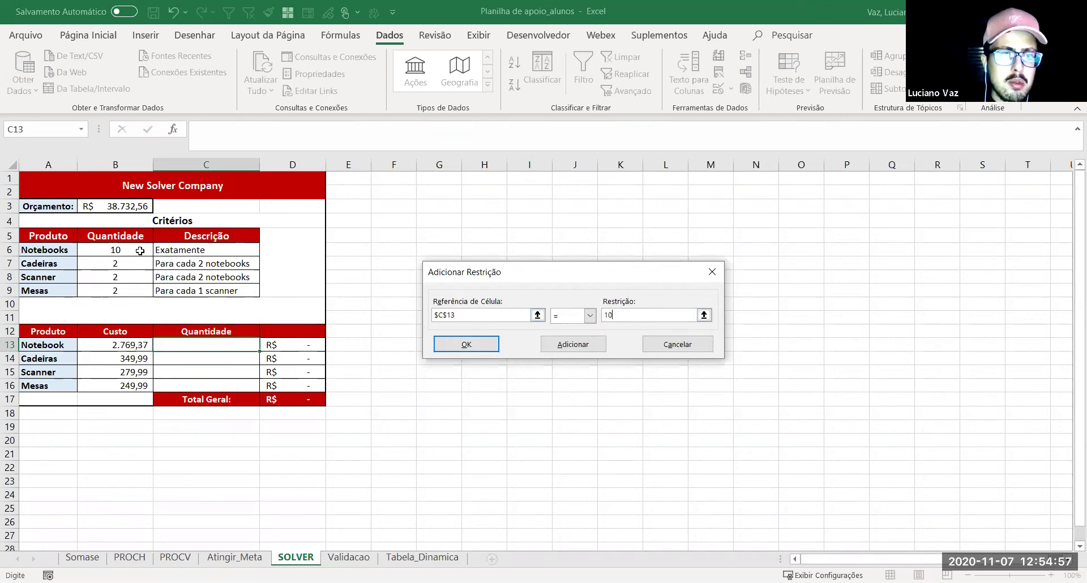
key(BackSpace)
key(BackSpace)
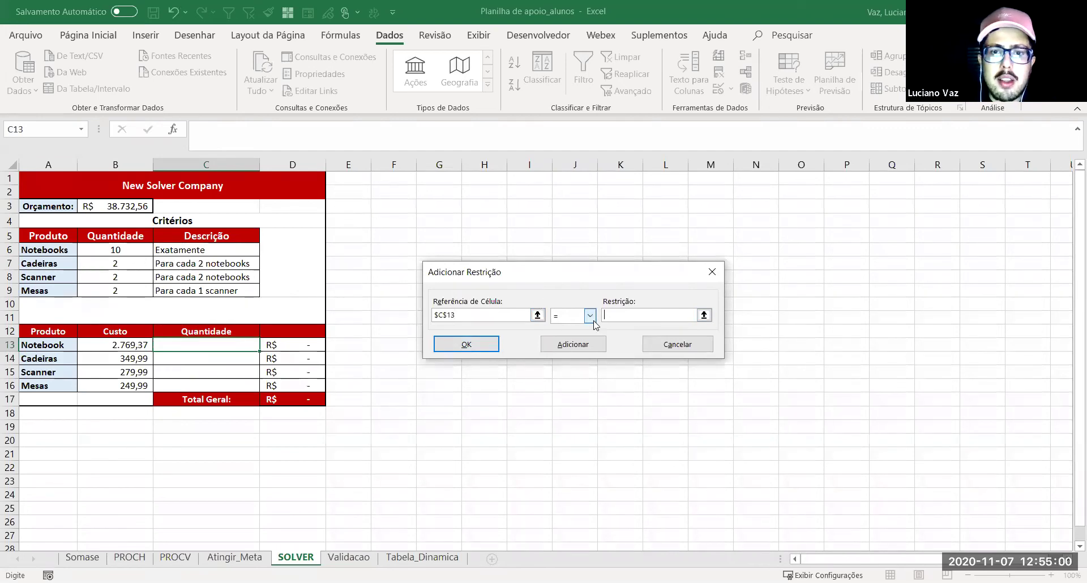
click(127, 250)
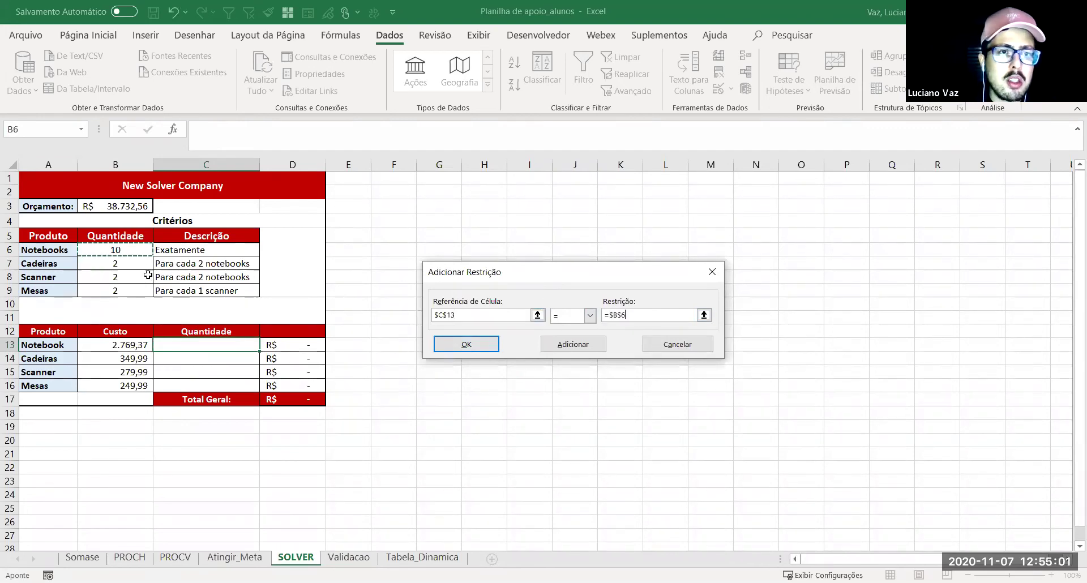
click(483, 348)
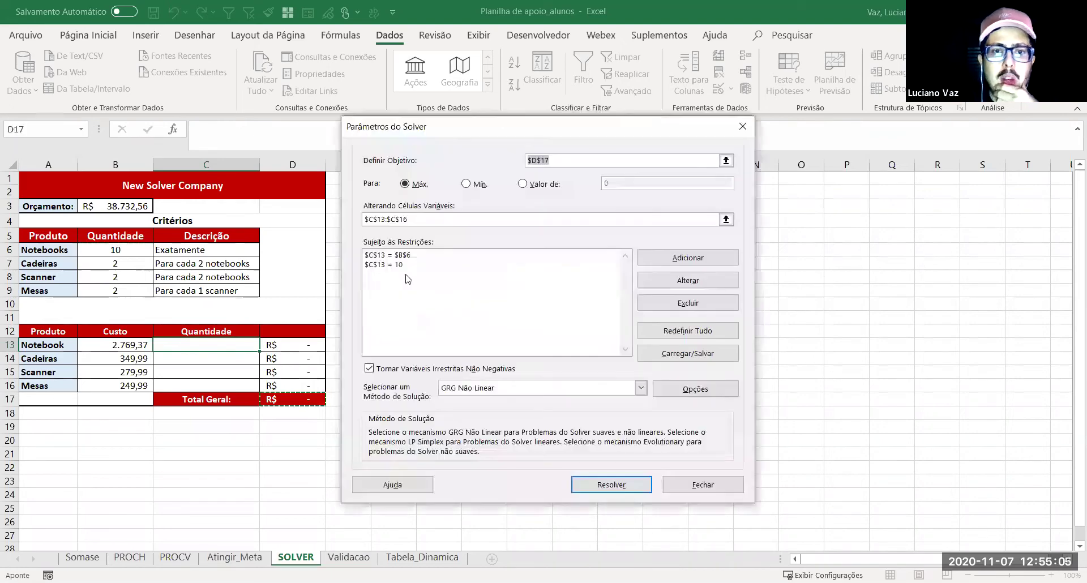
Step: Delete the redundant constraint C13 = 10, keeping the one that references B6
click(388, 265)
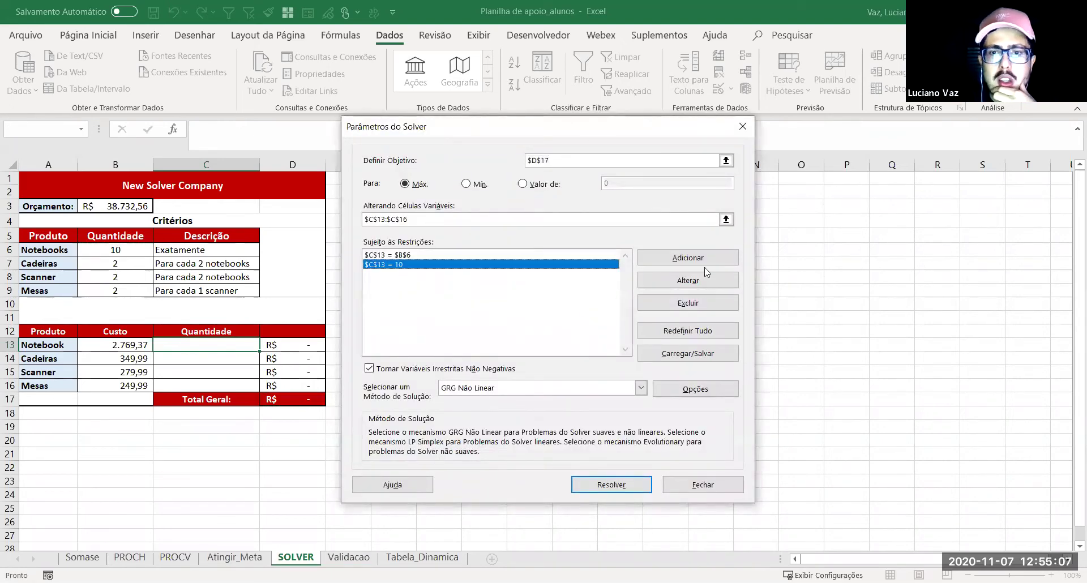
click(702, 304)
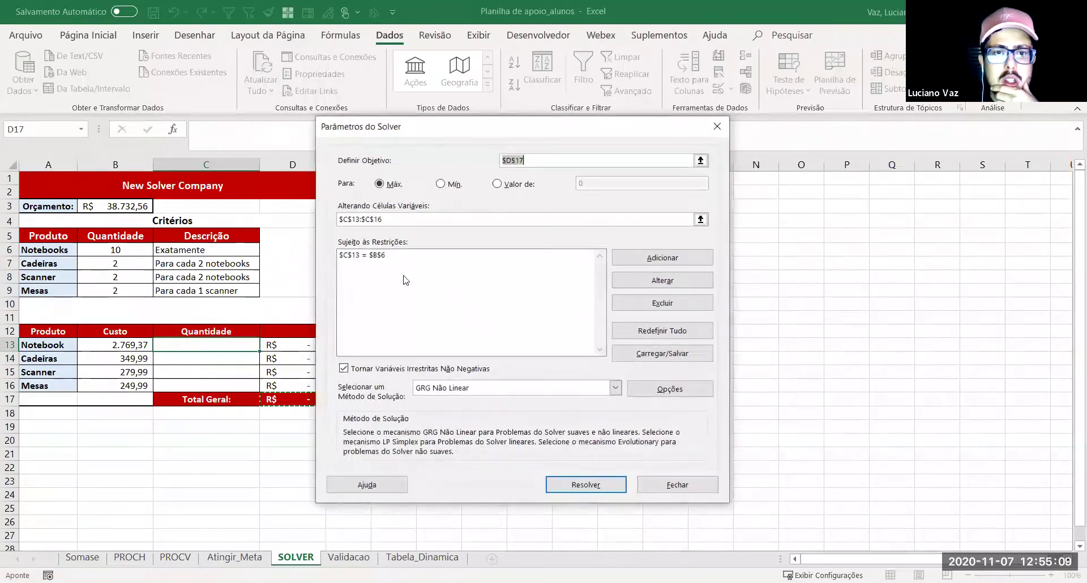
click(376, 256)
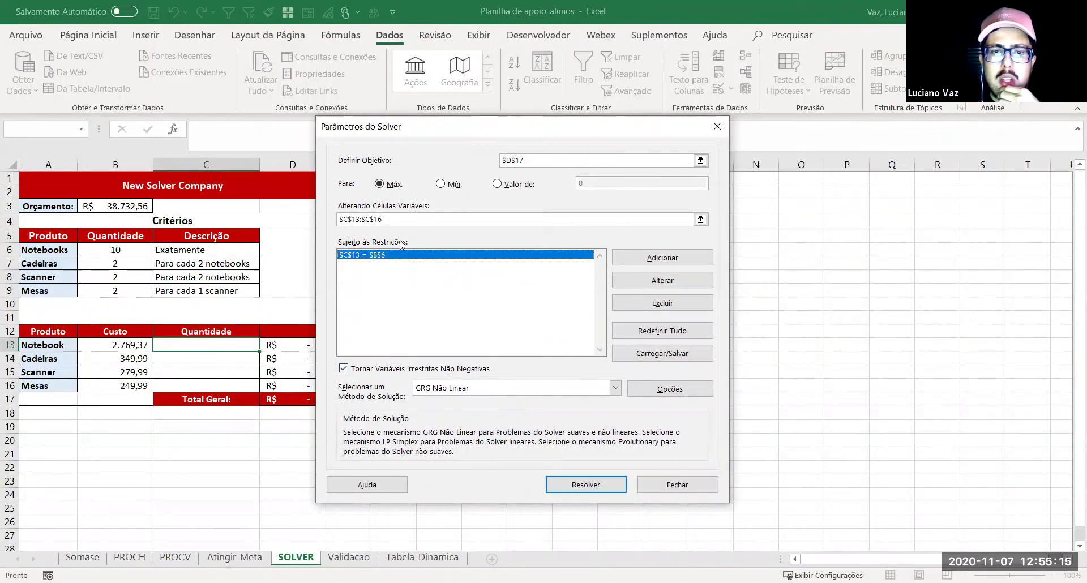
Step: Add a Solver constraint making the chair quantity C14 equal to B6/B7, clearing the stray workbook reference from the cell reference
click(658, 259)
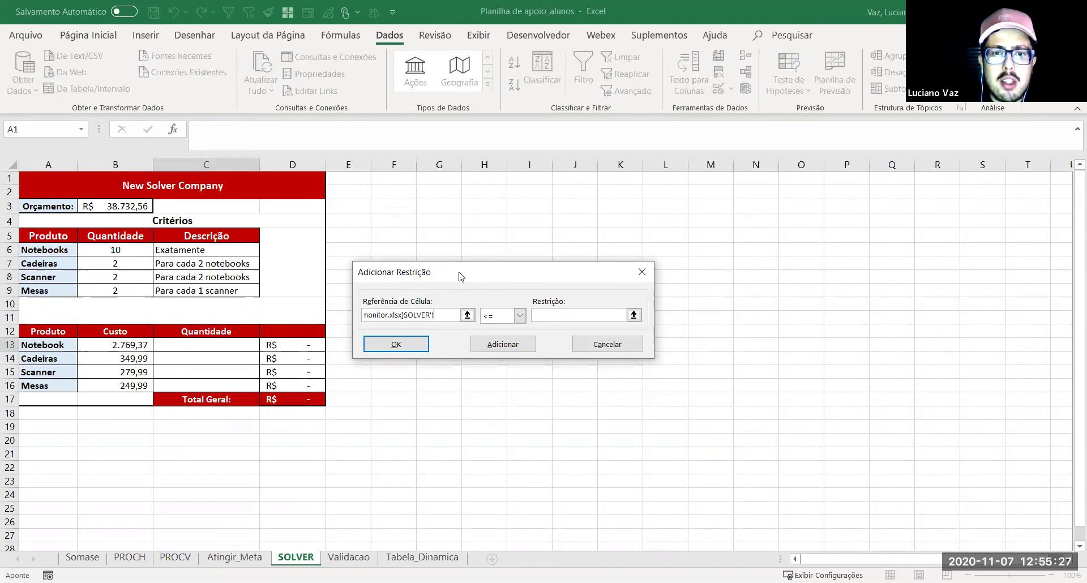
drag(459, 272, 531, 274)
drag(515, 319, 422, 322)
key(BackSpace)
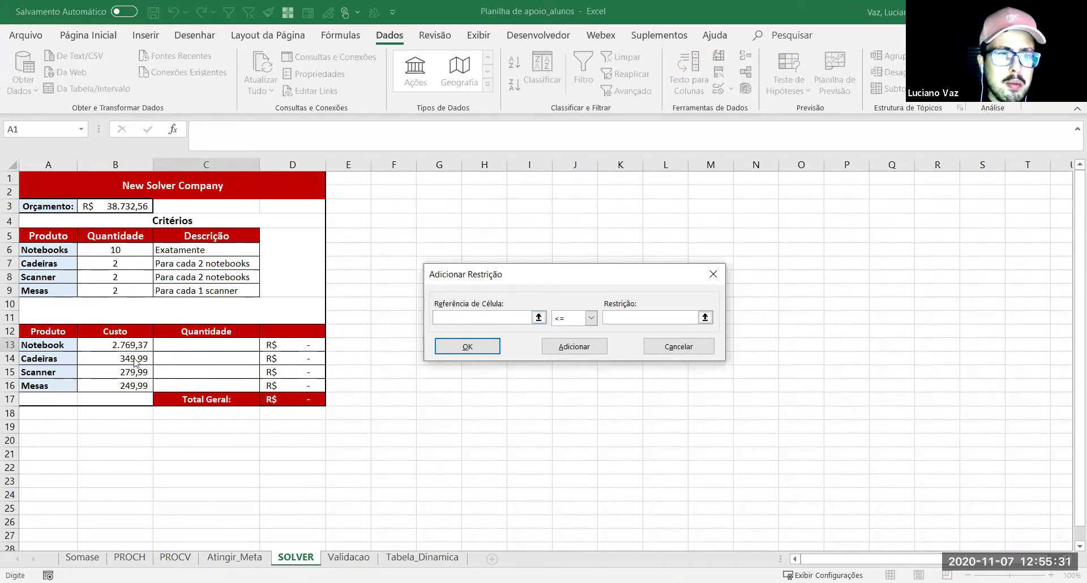
click(164, 360)
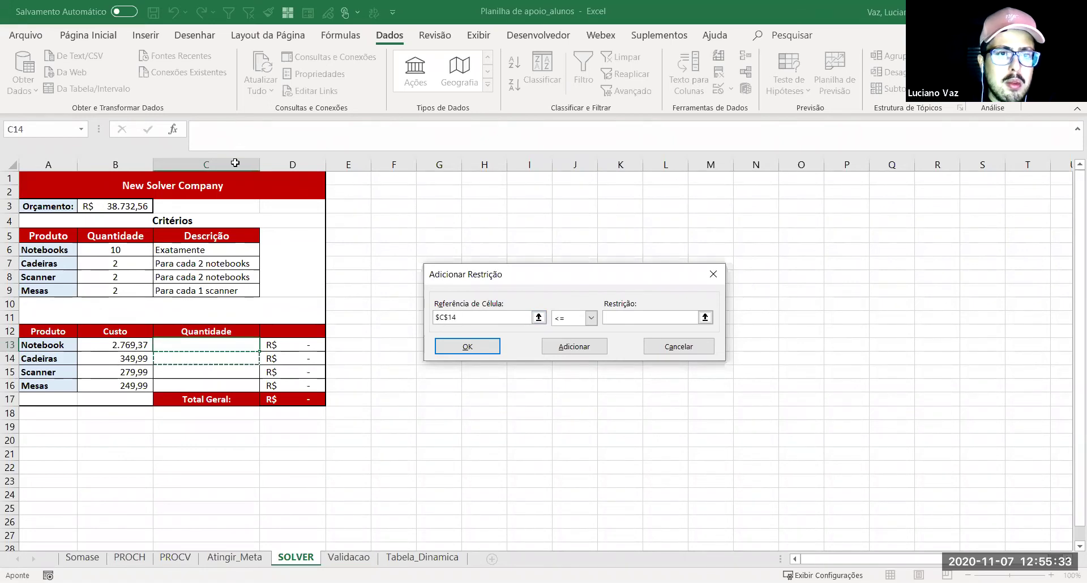
click(590, 317)
click(566, 340)
click(621, 318)
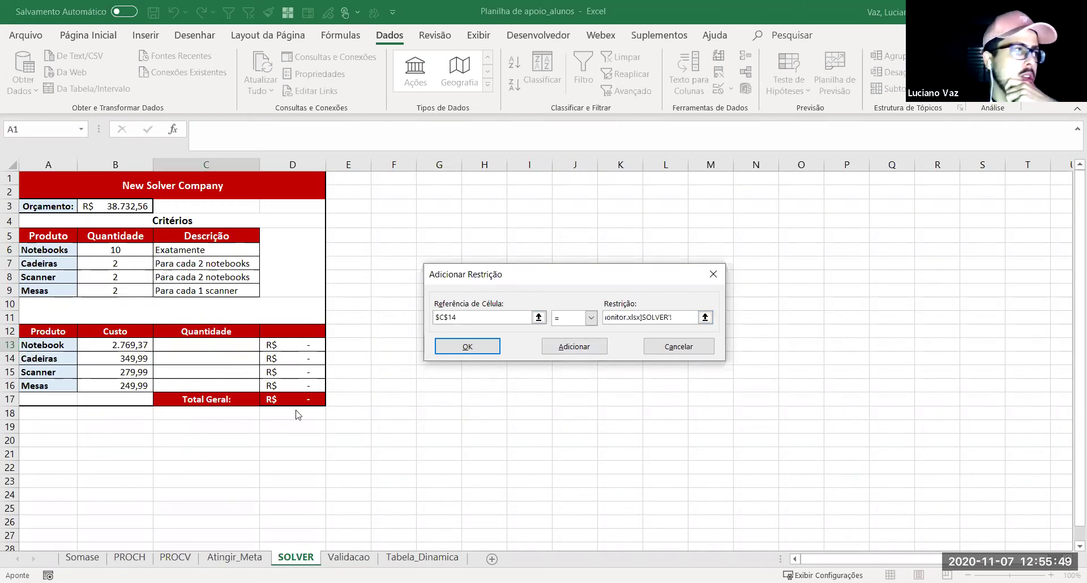
click(129, 249)
text(/)
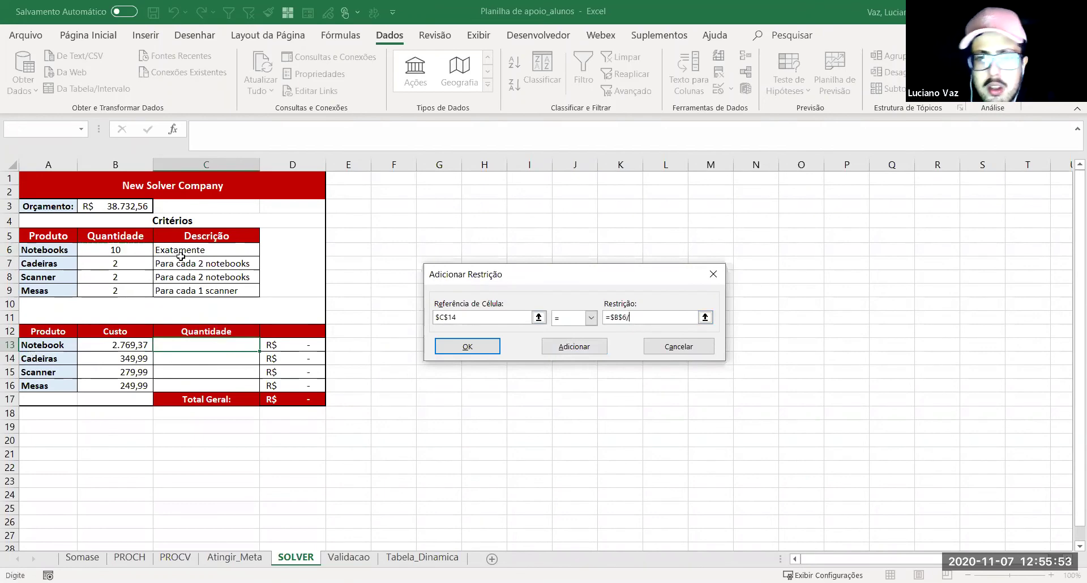
click(120, 262)
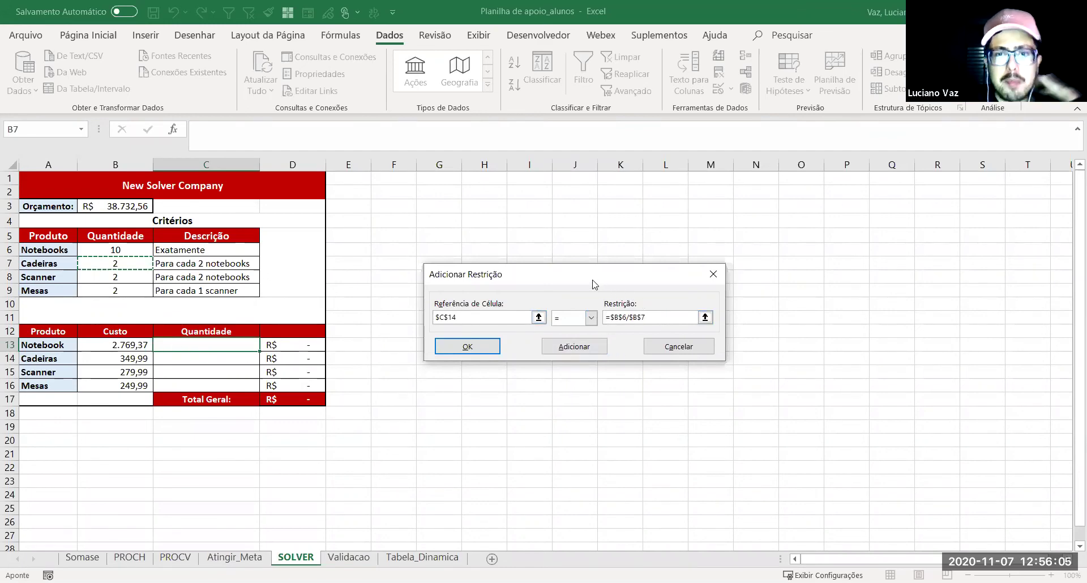
drag(592, 283, 467, 284)
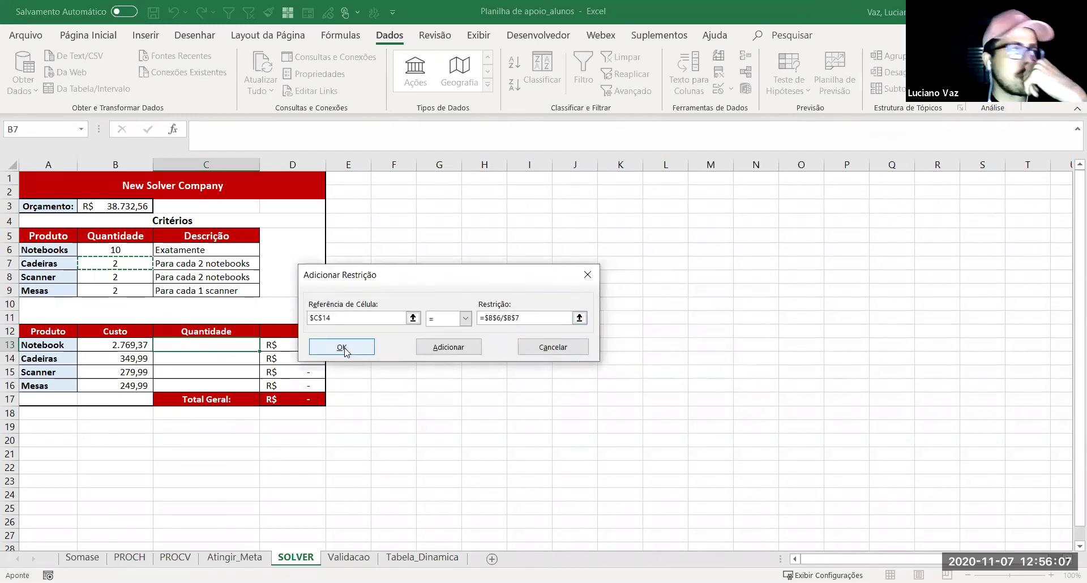
click(342, 348)
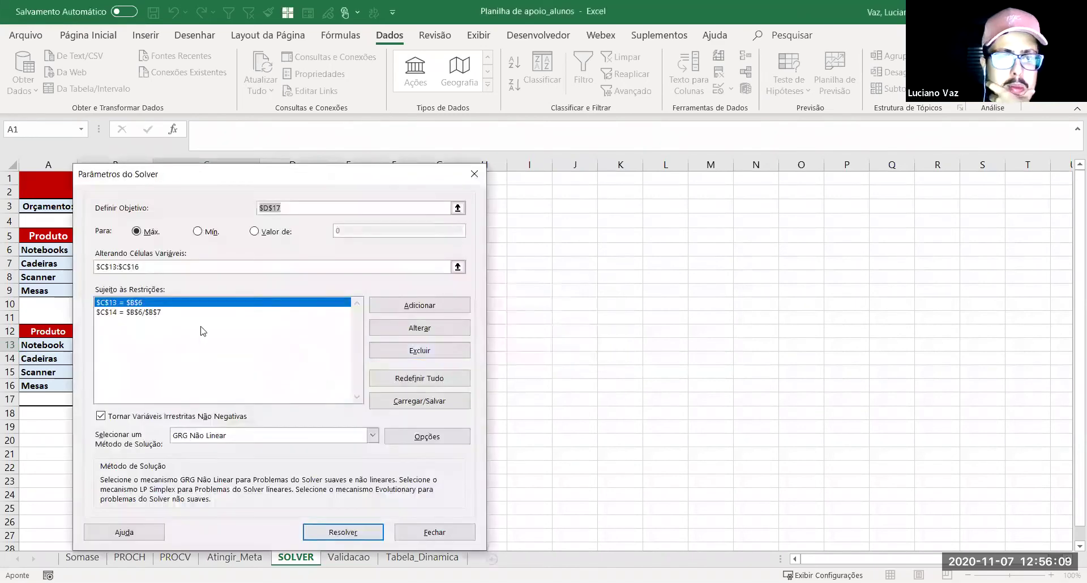
click(143, 315)
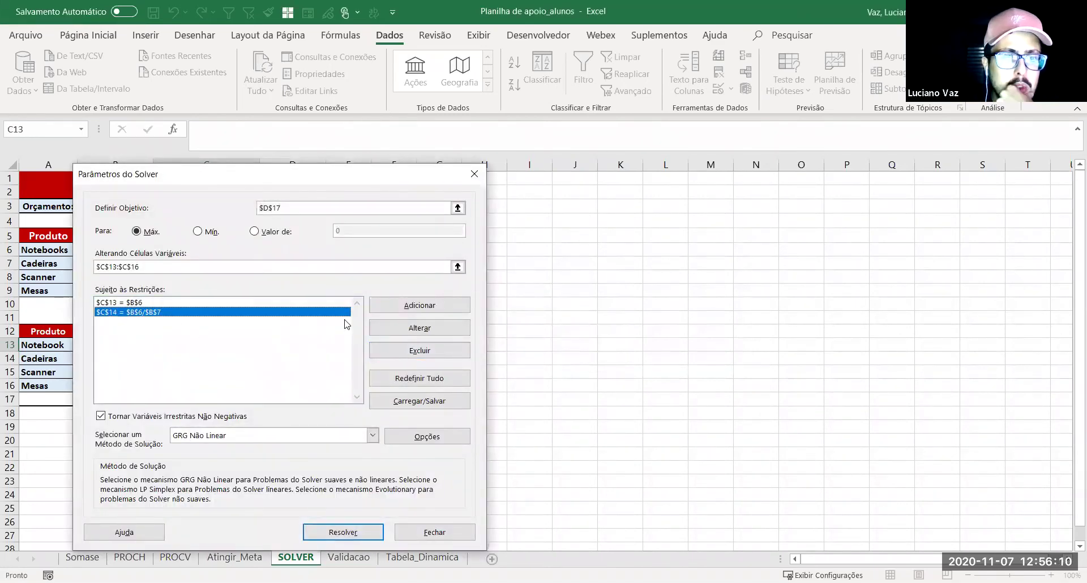
Step: Add a Solver constraint making the scanner quantity C15 equal to B6/B8
click(420, 305)
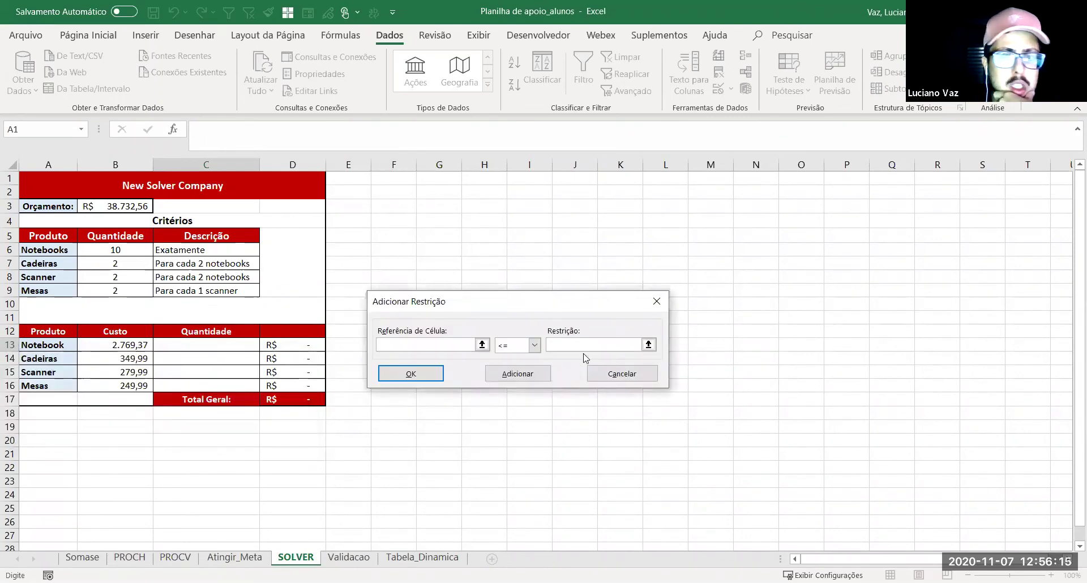
click(482, 345)
click(698, 318)
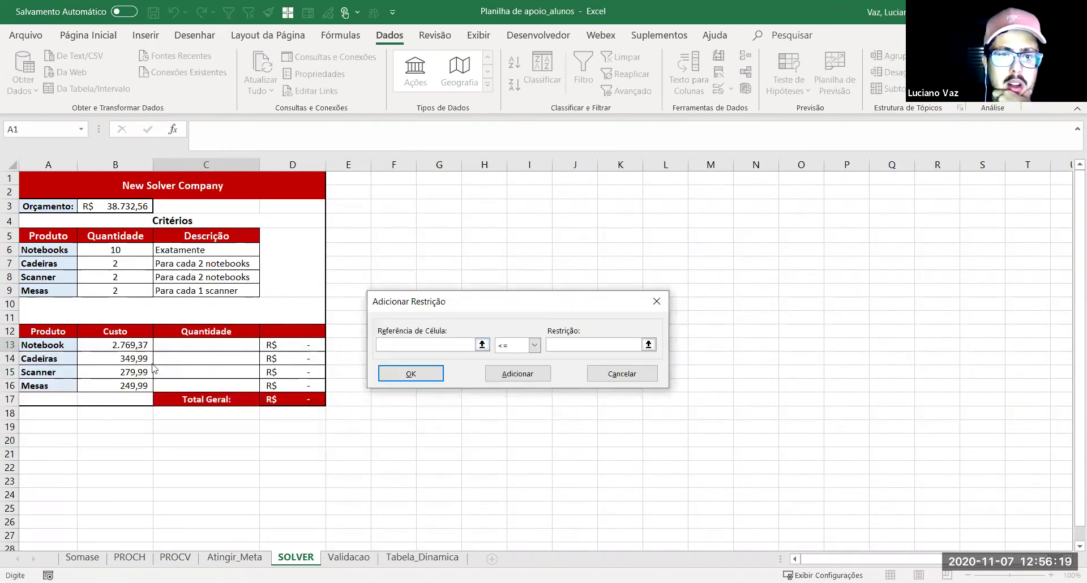
click(182, 361)
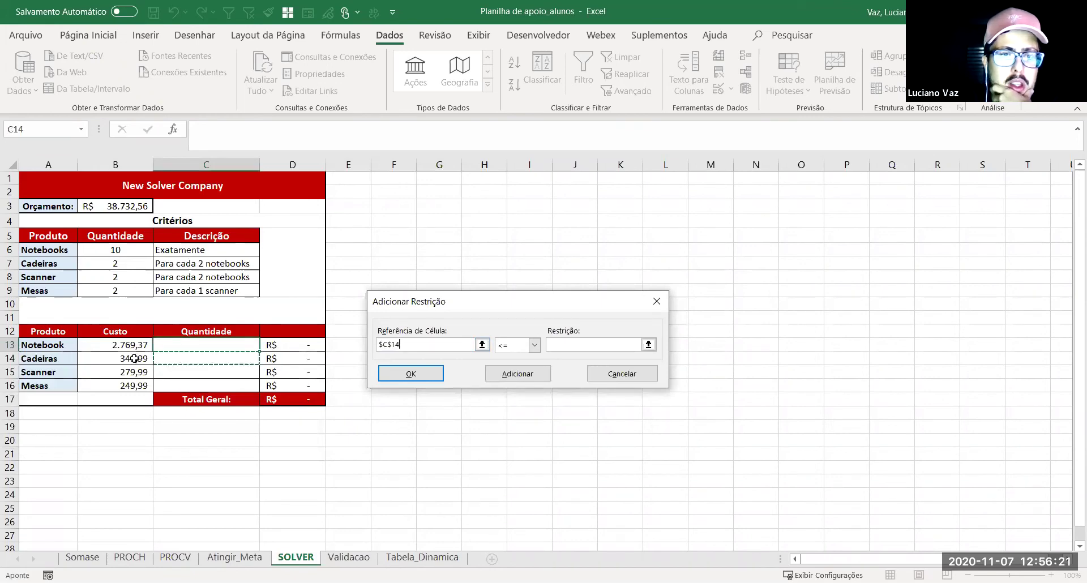
click(229, 371)
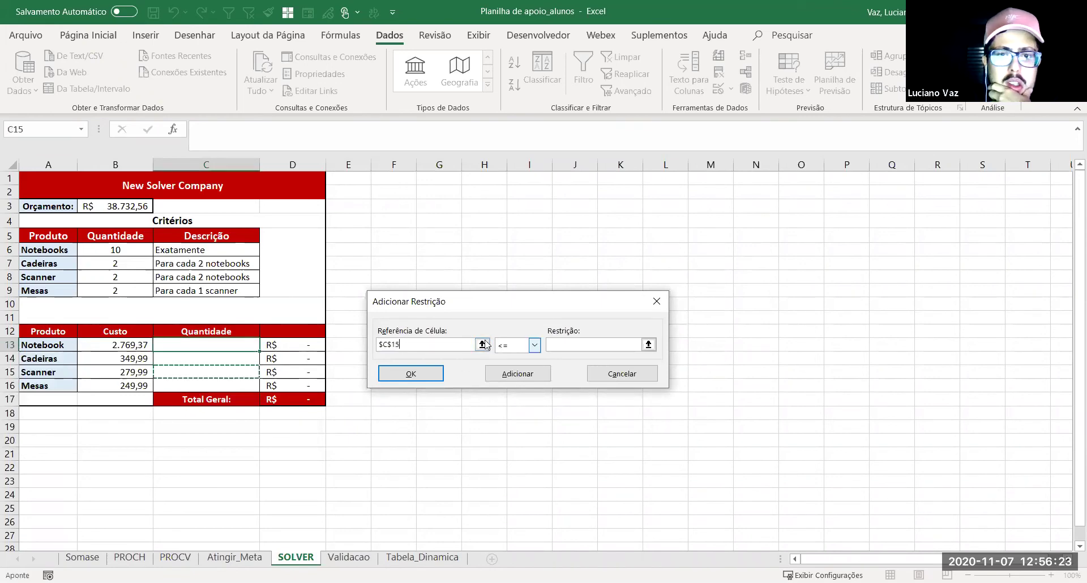
click(535, 345)
click(569, 345)
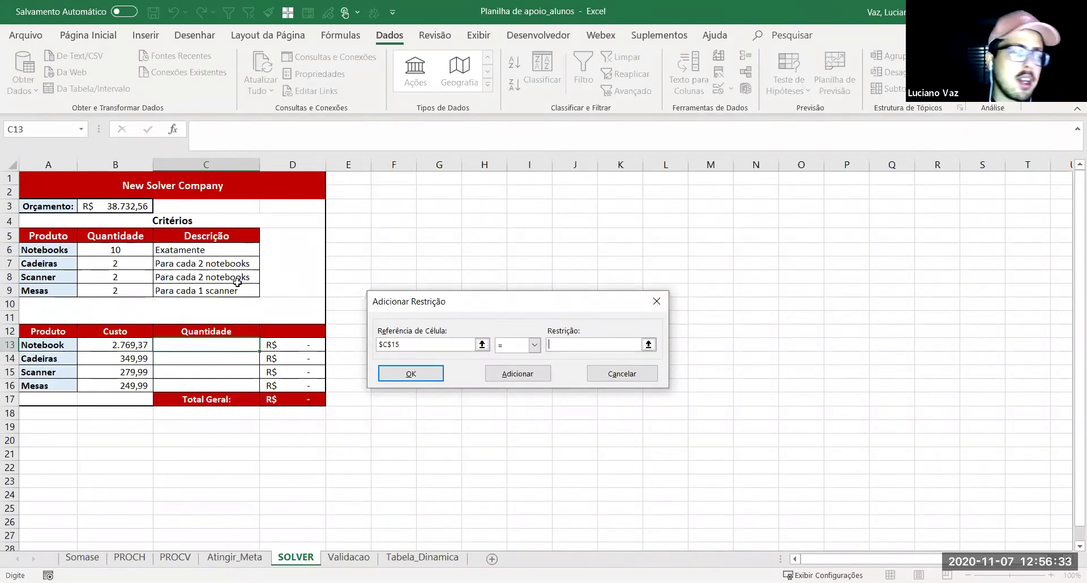
key(alt+Tab)
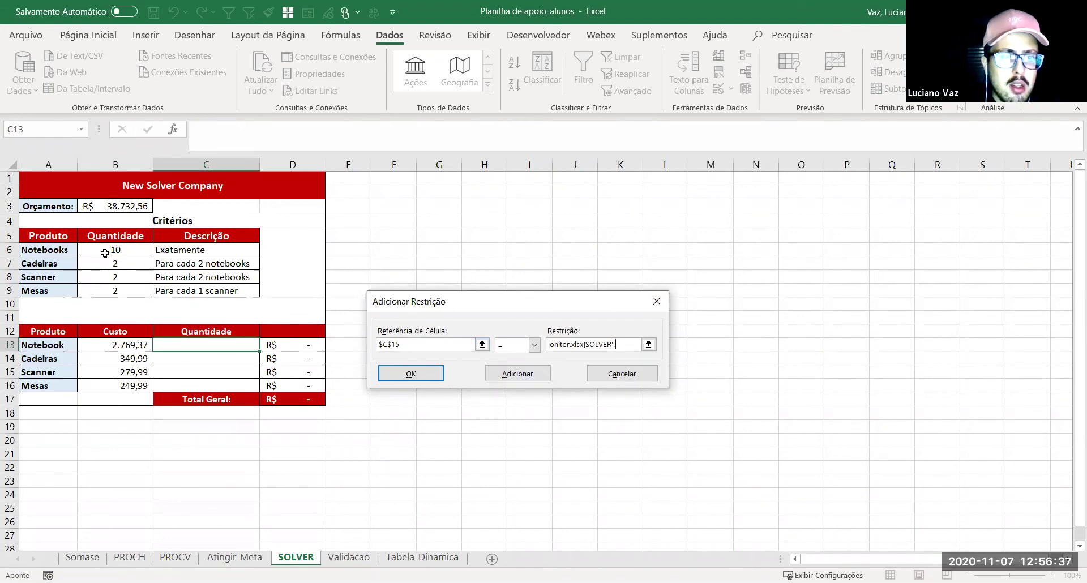
click(131, 253)
text(/)
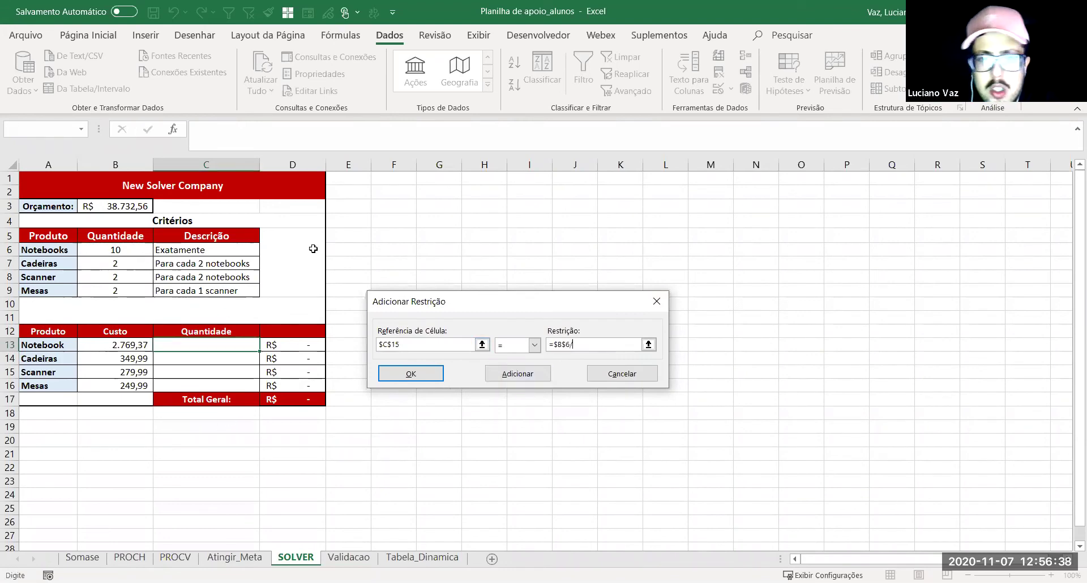
click(128, 279)
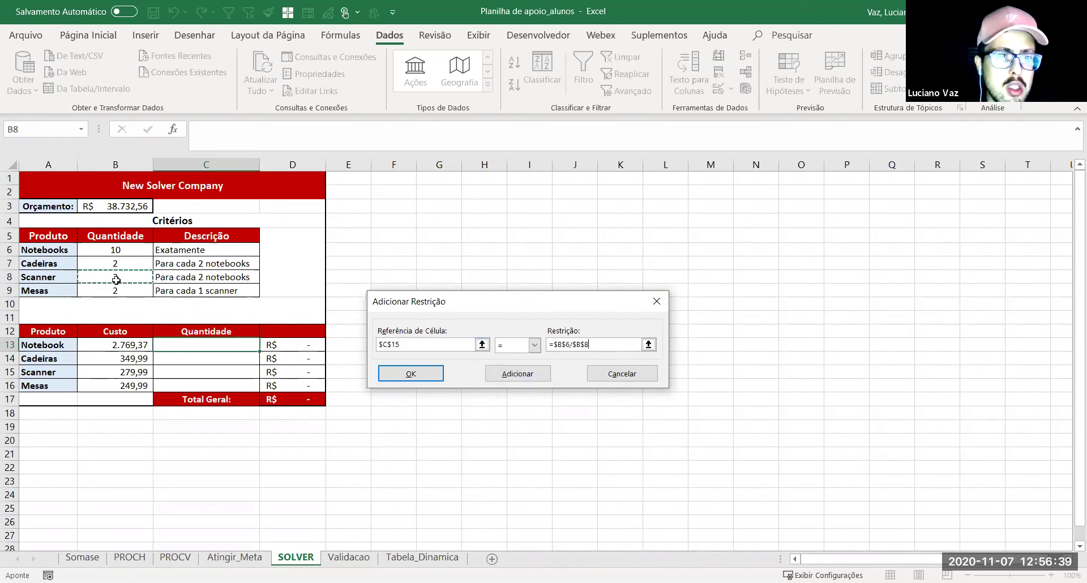
click(408, 373)
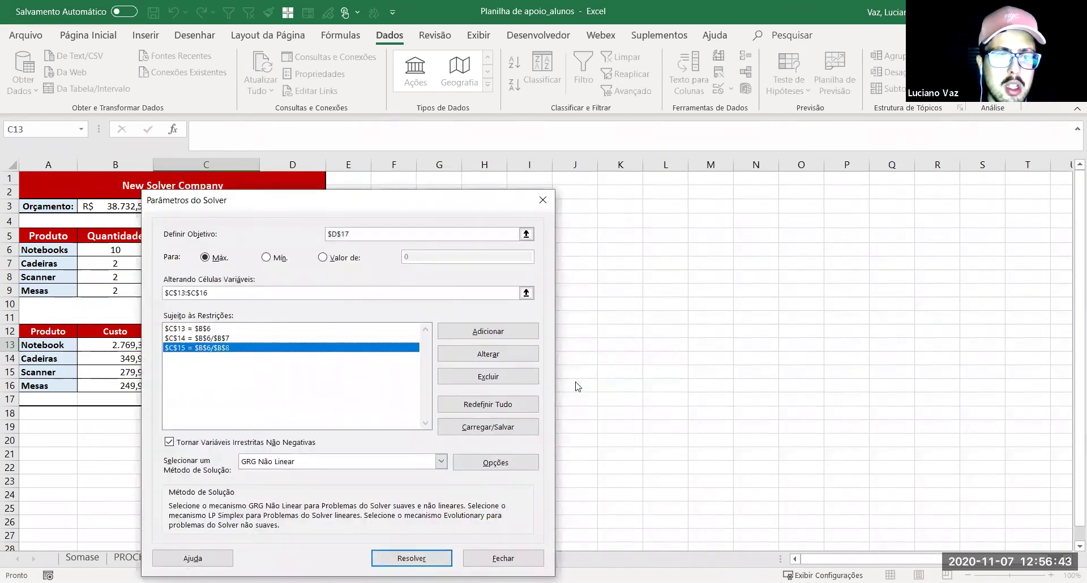
Step: Add a Solver constraint making the table quantity C16 equal to B9*B8
click(495, 336)
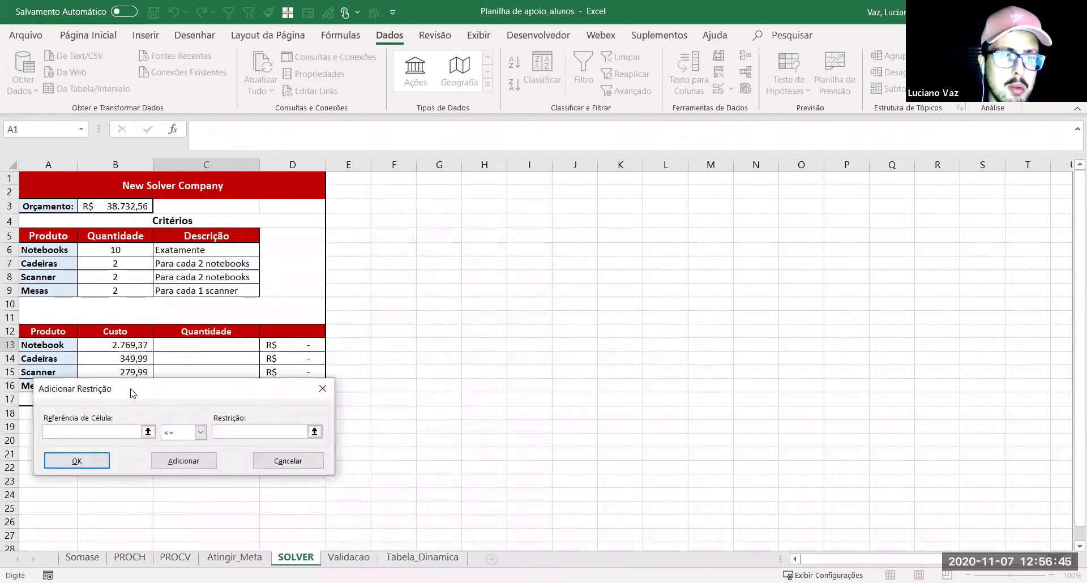
drag(134, 391, 447, 291)
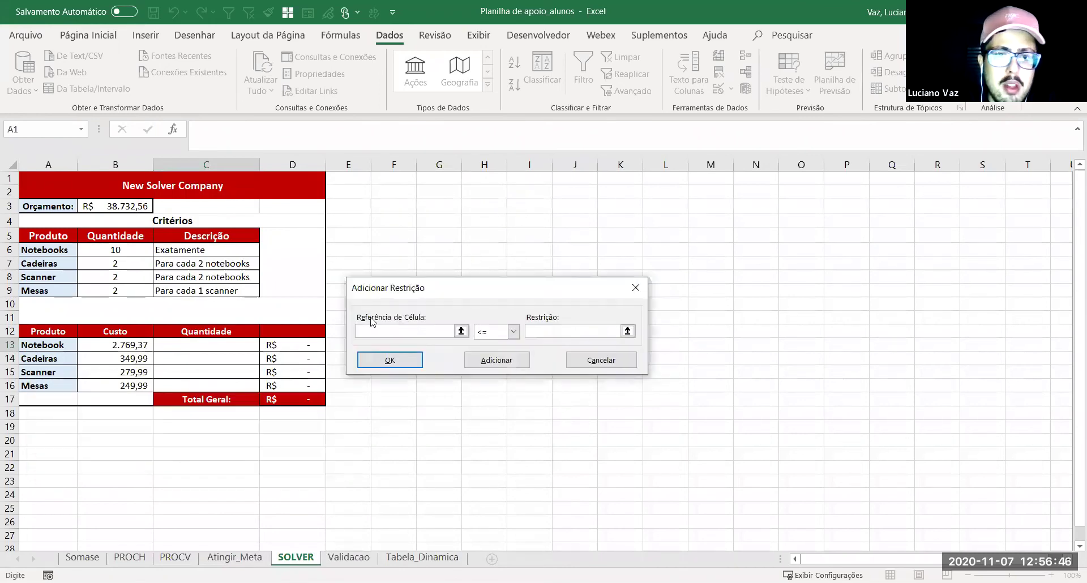
click(461, 331)
click(175, 385)
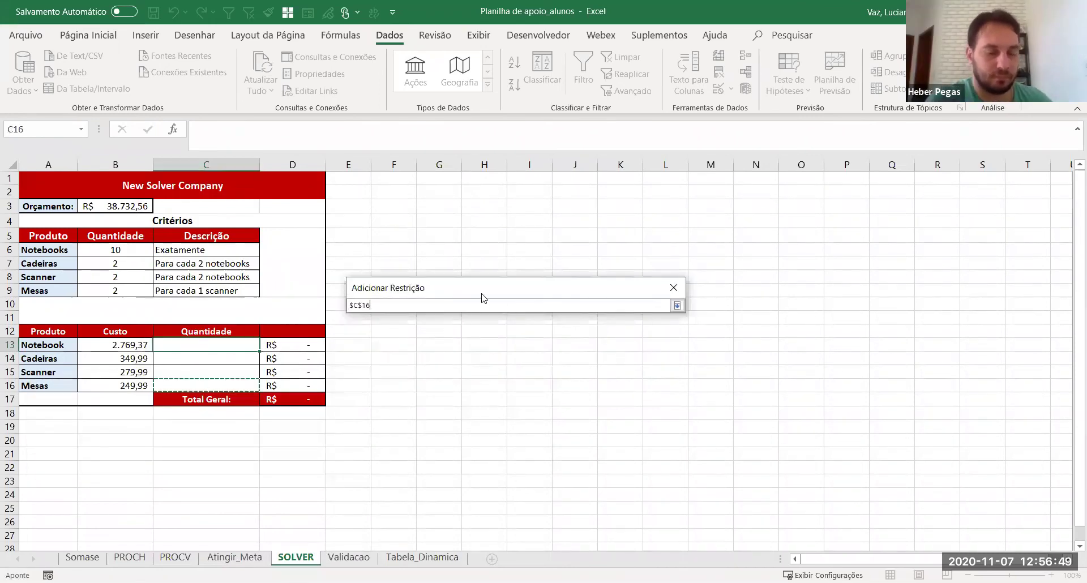
click(677, 305)
click(513, 331)
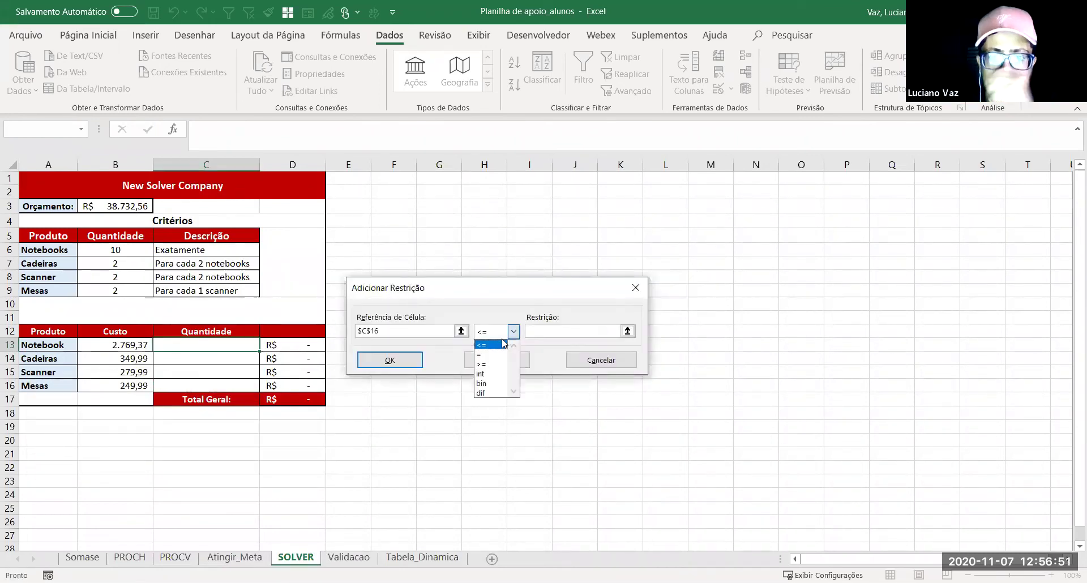
click(489, 355)
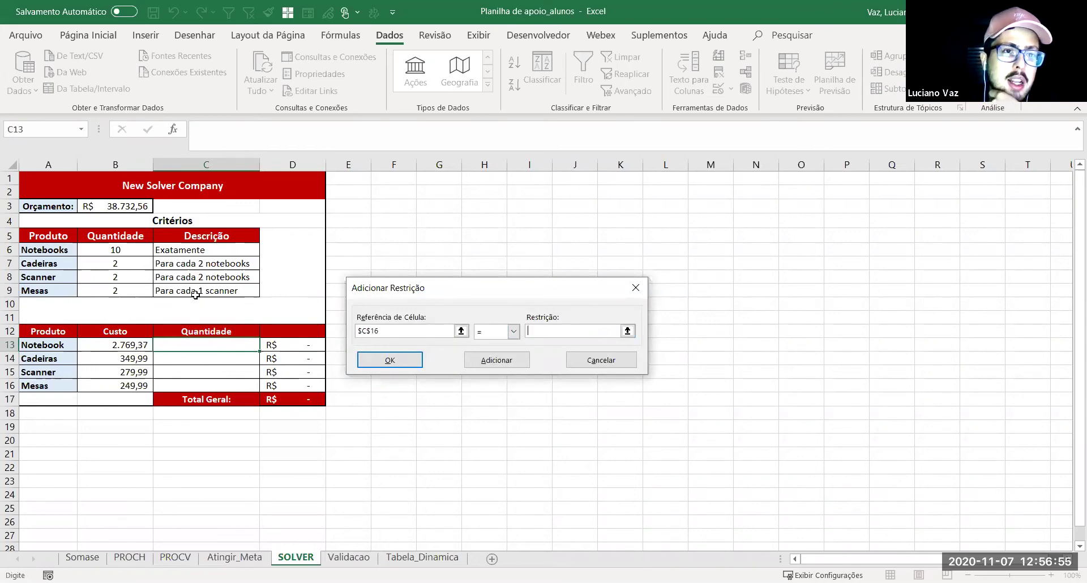
click(93, 298)
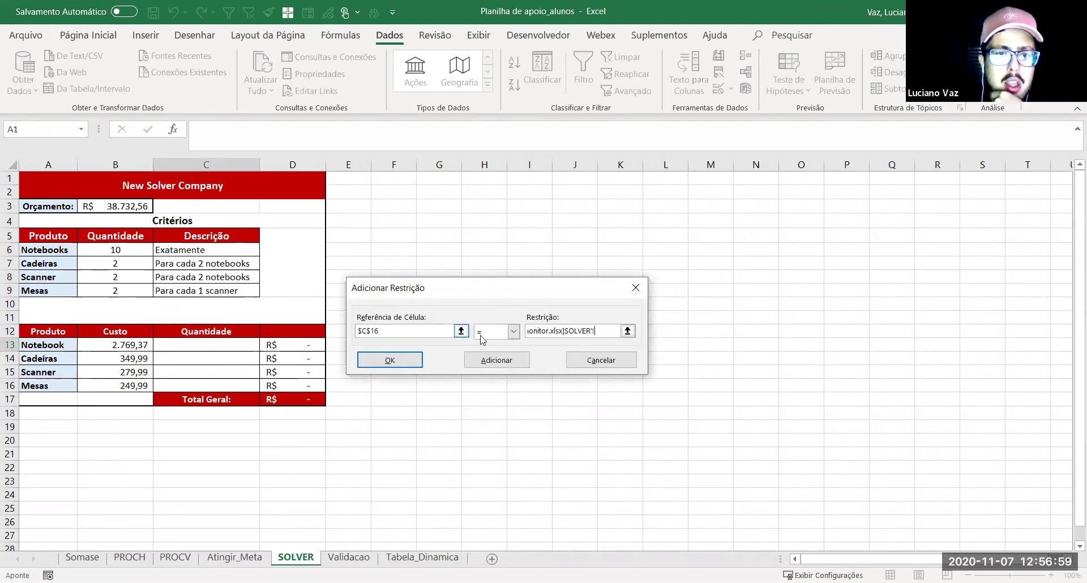
click(126, 289)
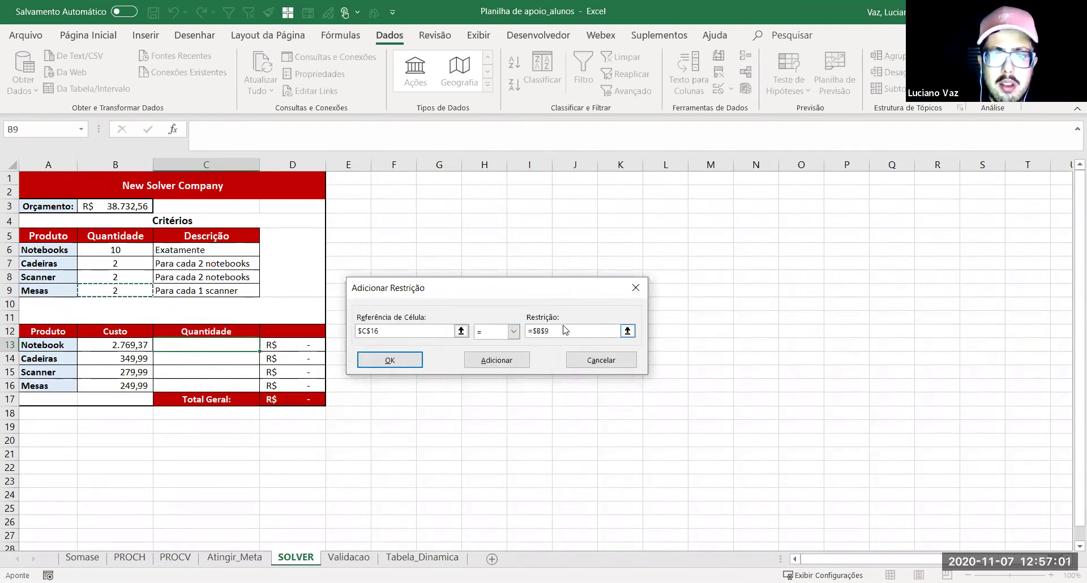
text(*)
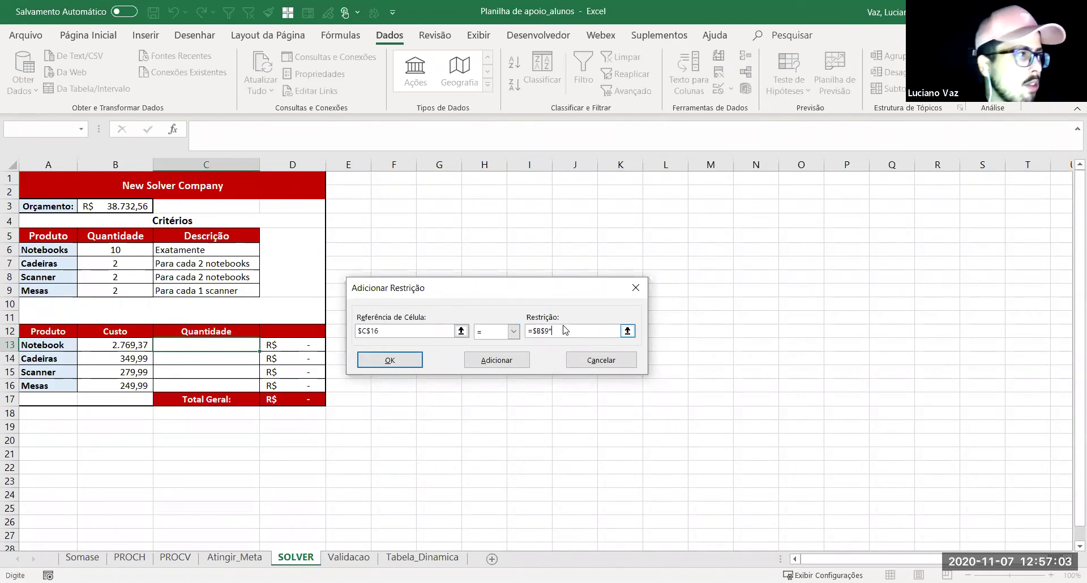
click(120, 279)
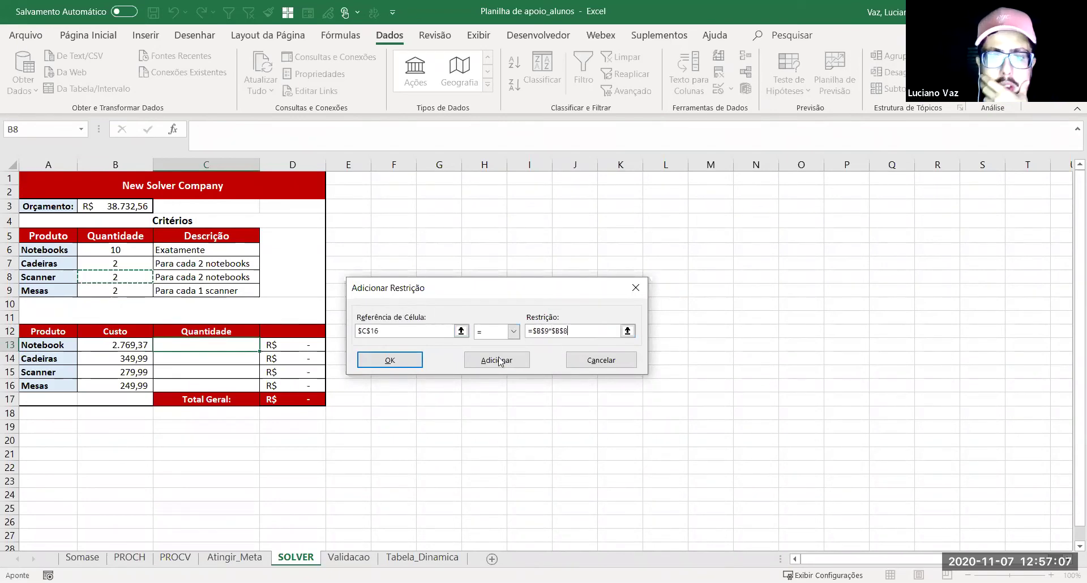
click(398, 362)
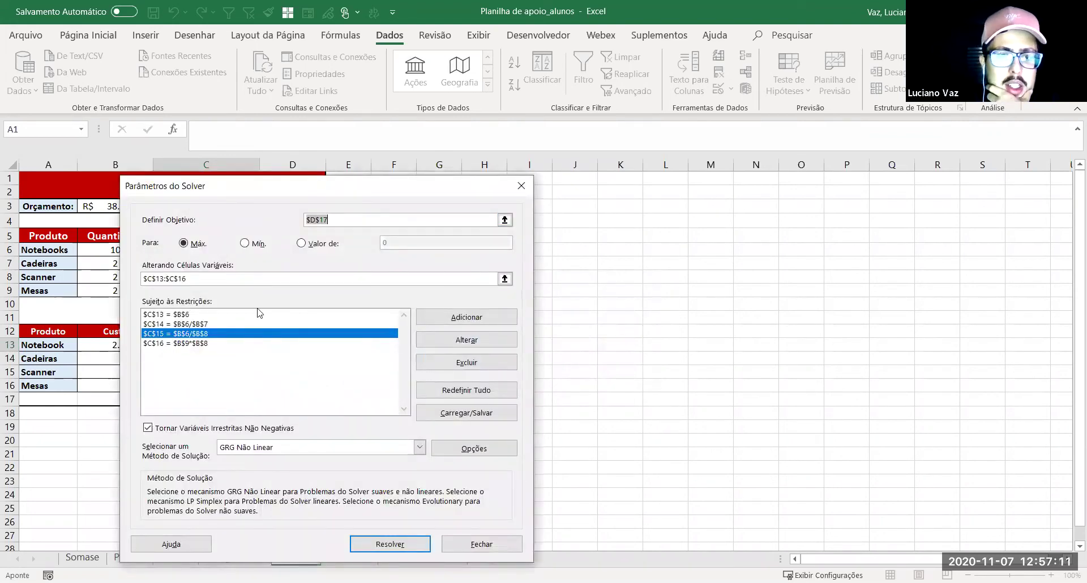
Step: Review the listed constraints, solve the model, and keep the Solver solution
click(232, 263)
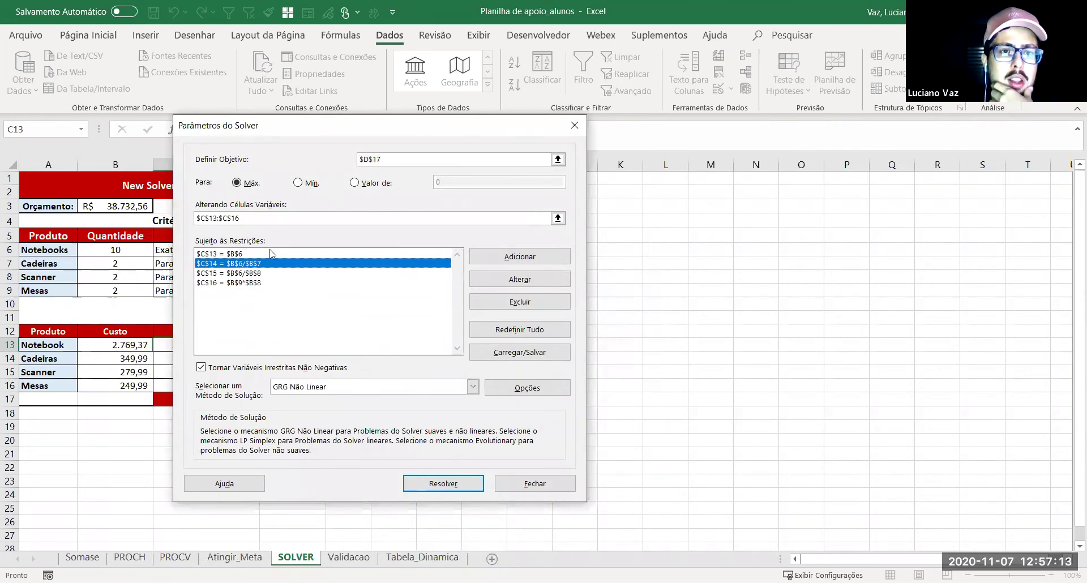
click(232, 283)
click(231, 264)
click(229, 254)
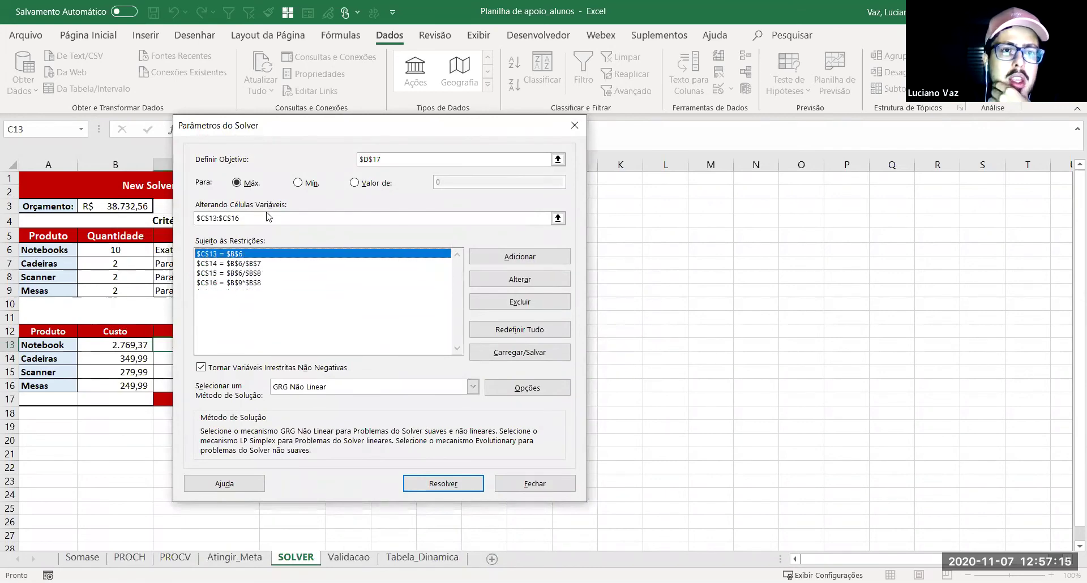
click(454, 485)
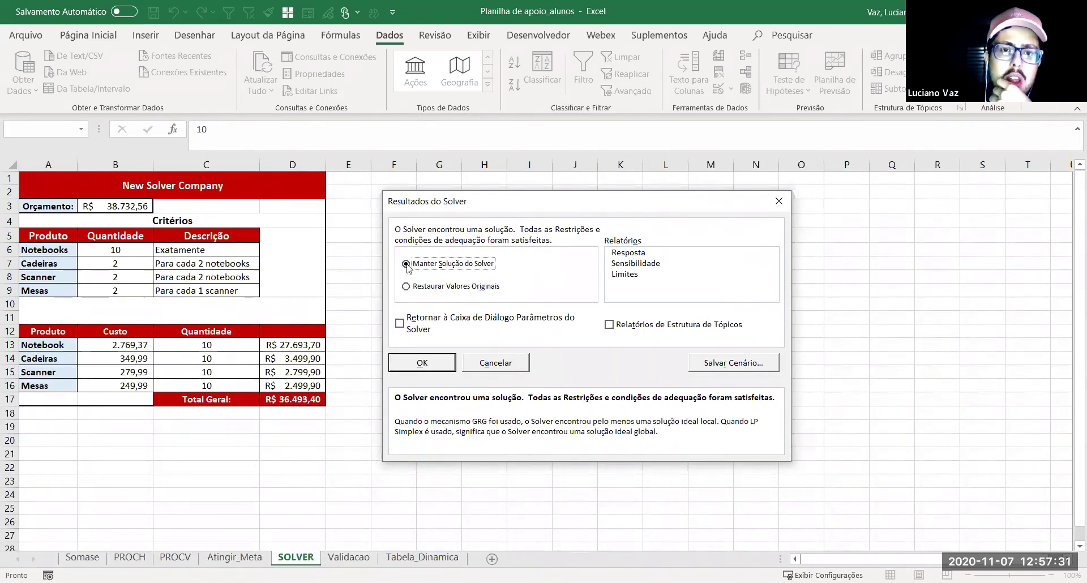
click(429, 368)
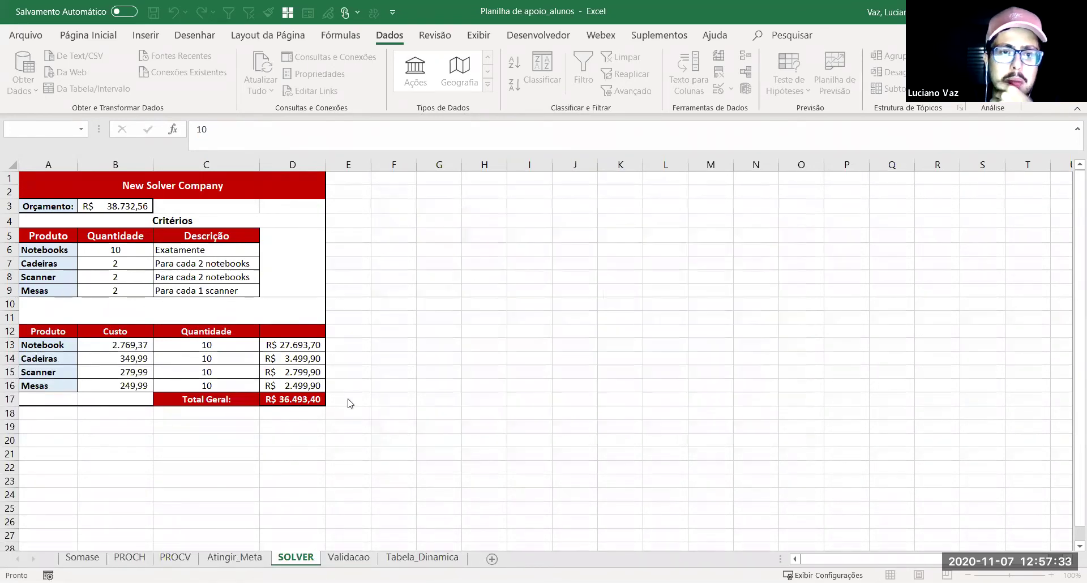
Step: Examine the product cost formulas in D13:D16 and the grand total formula in D17
drag(301, 344, 317, 387)
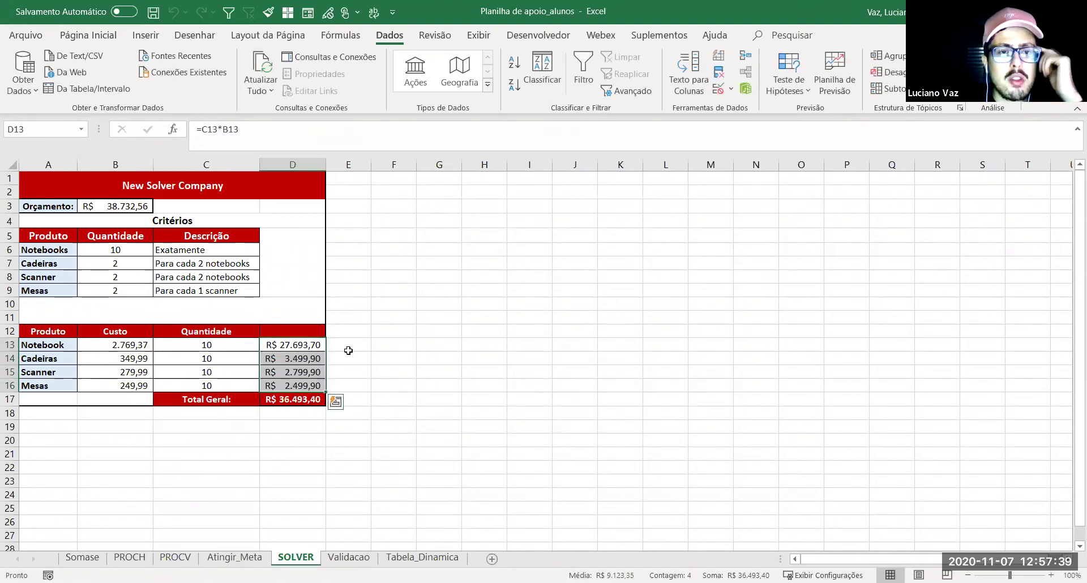
click(292, 346)
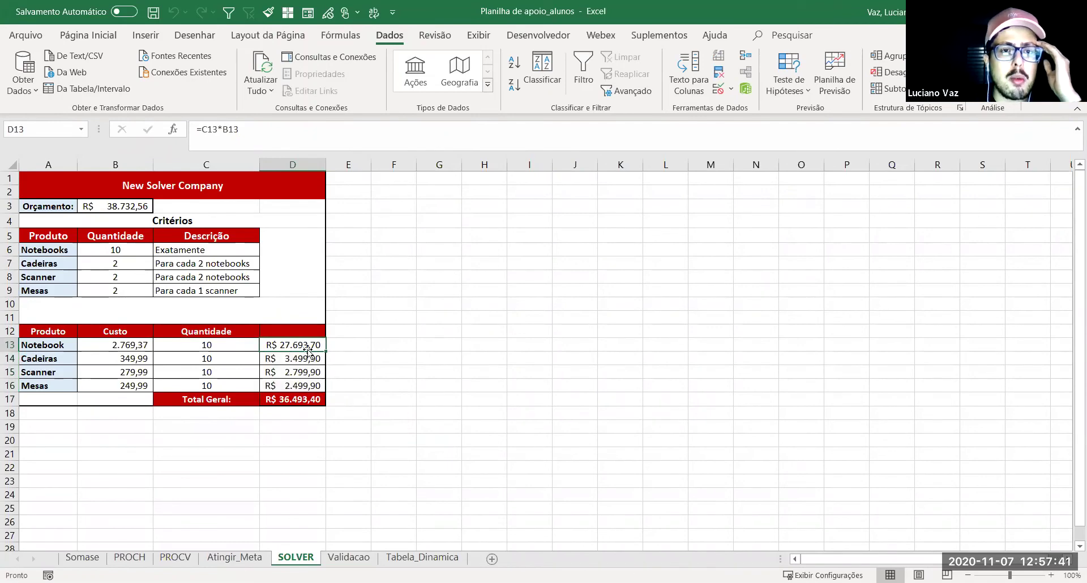
key(F2)
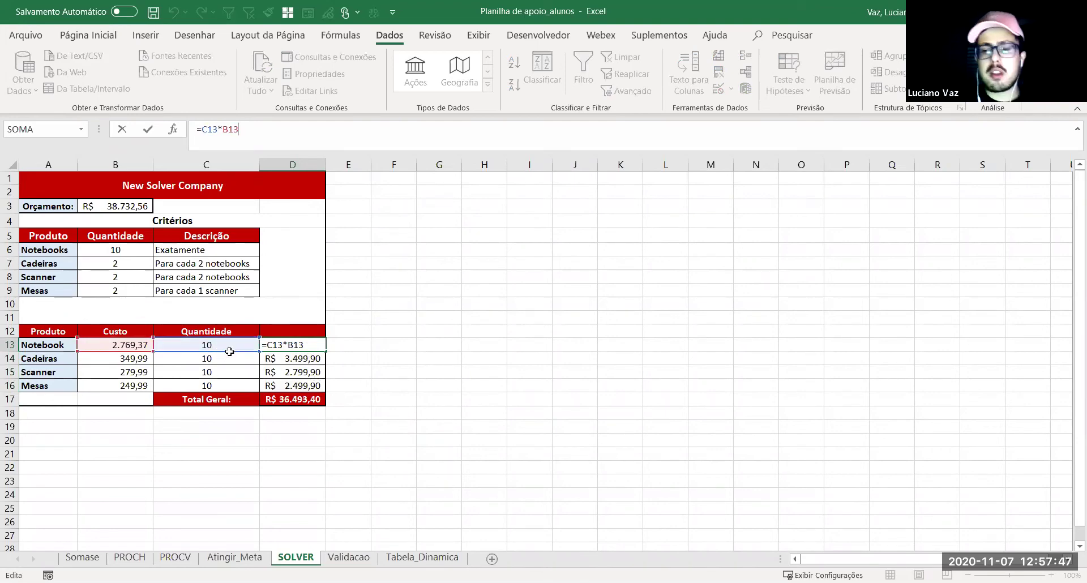
key(Return)
key(Return)
key(Return)
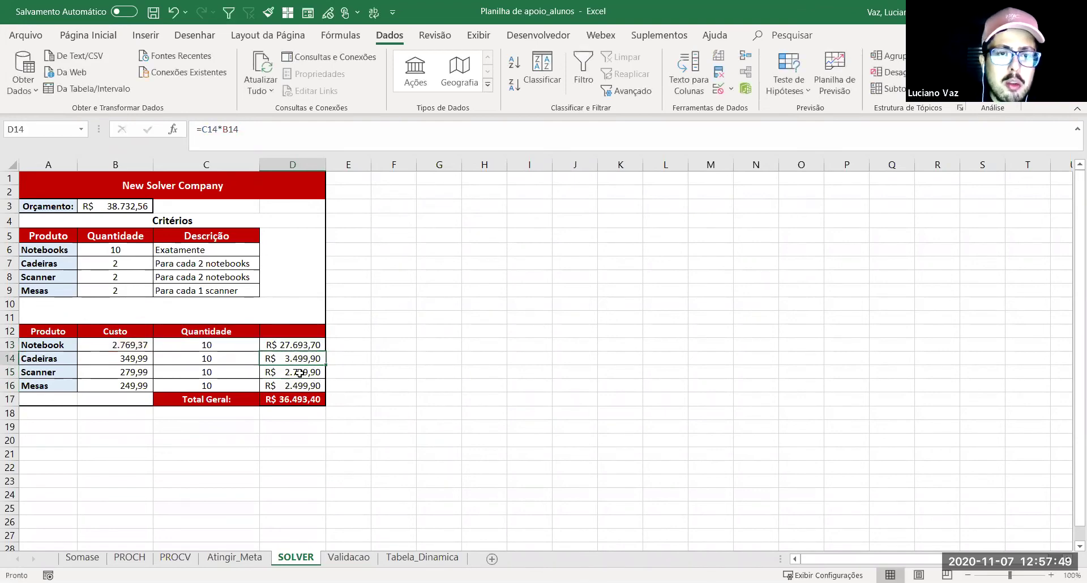
click(302, 401)
key(F2)
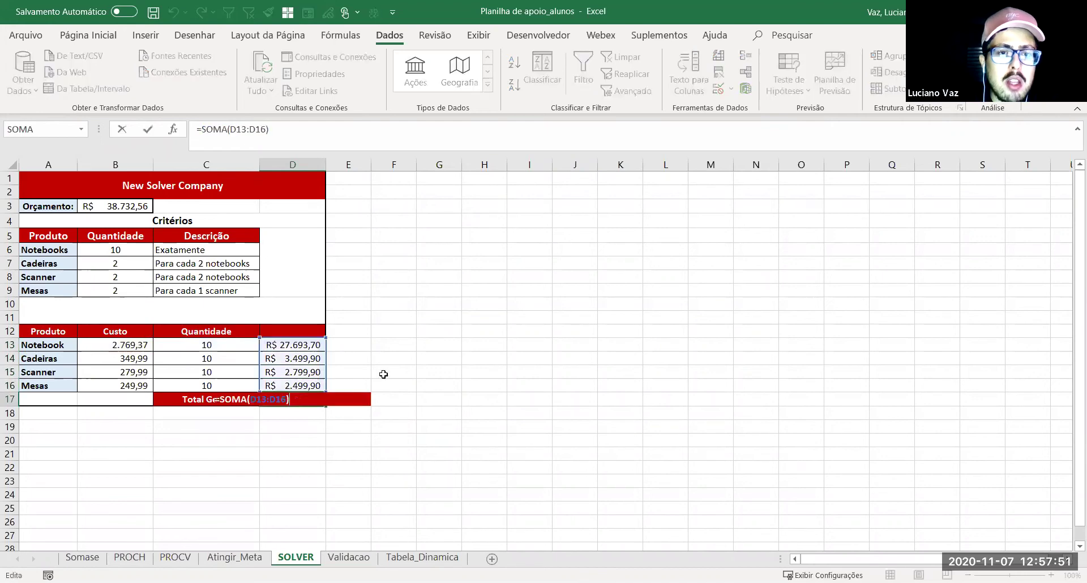
key(Return)
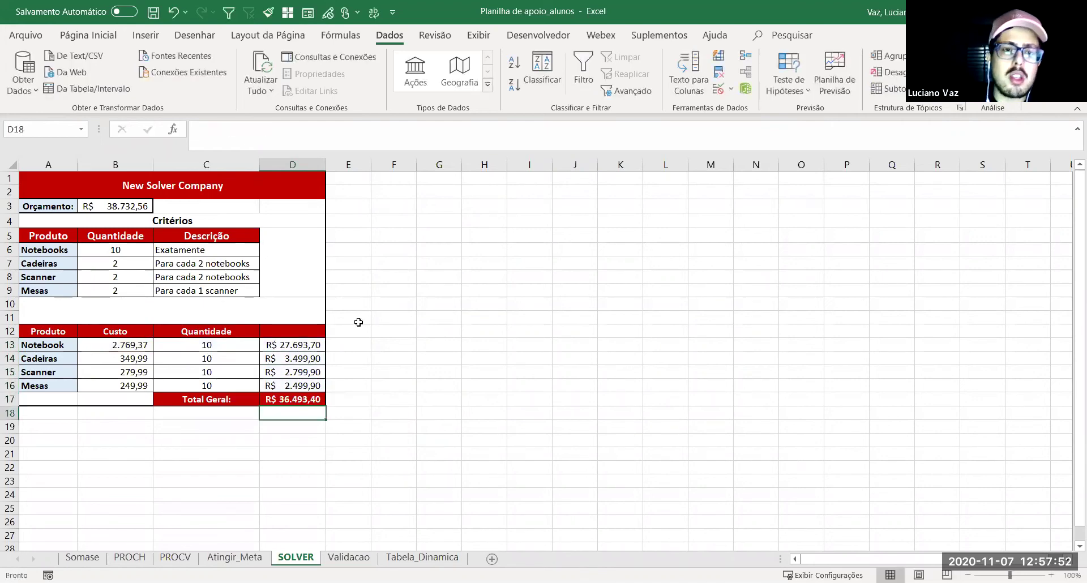
click(304, 402)
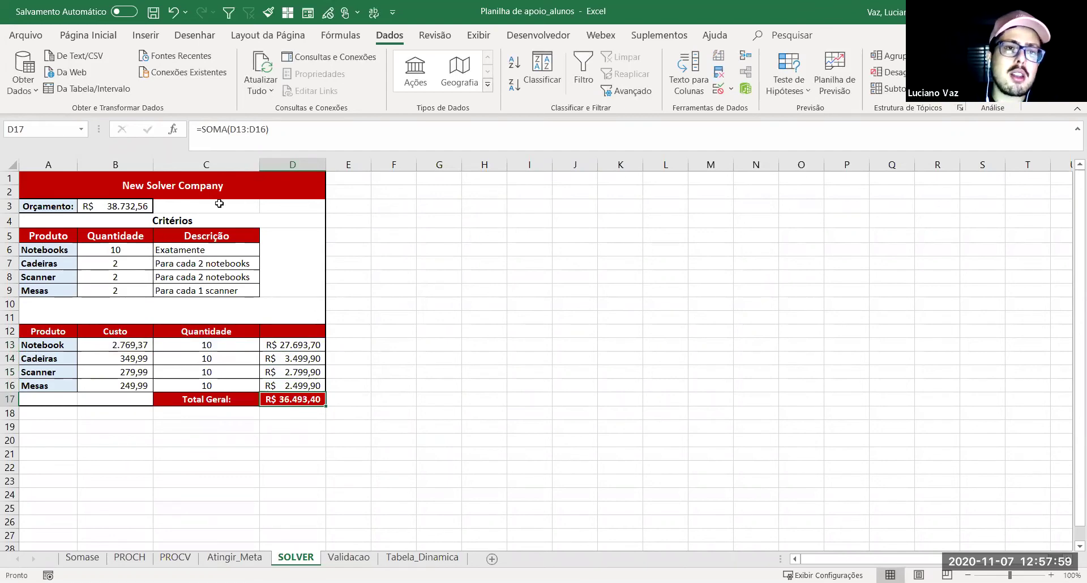
key(ctrl+Home)
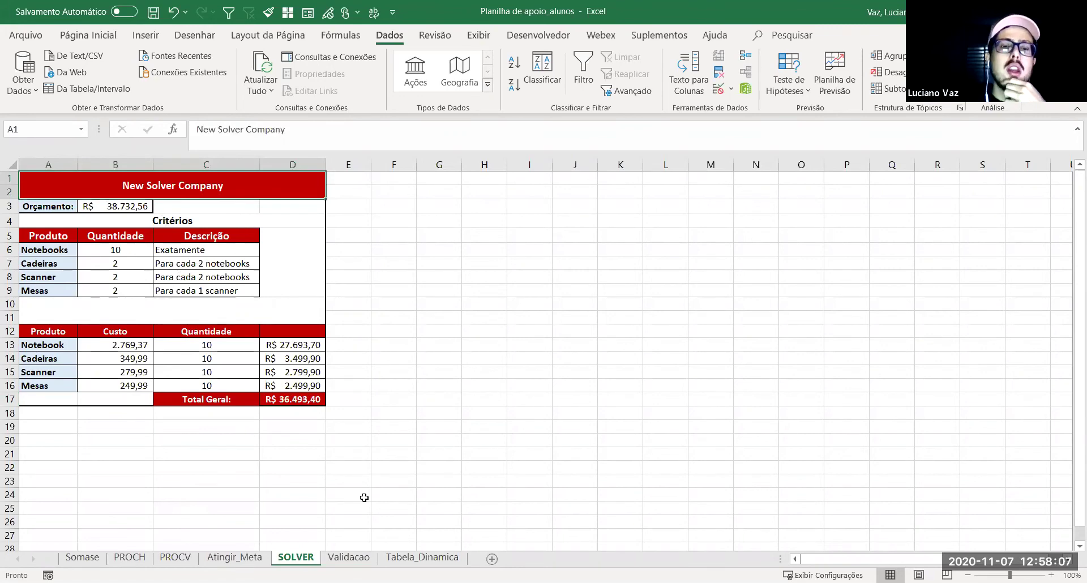
Step: Compare the expenses and balance formula on the Atingir_Meta sheet with the solved quantities and grand total on the SOLVER sheet
click(255, 561)
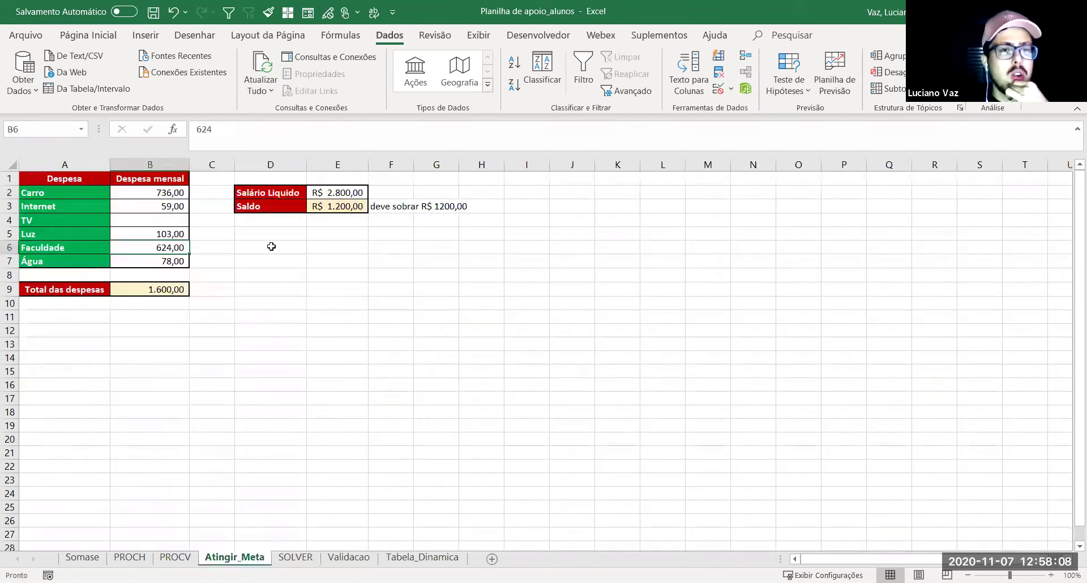
click(175, 232)
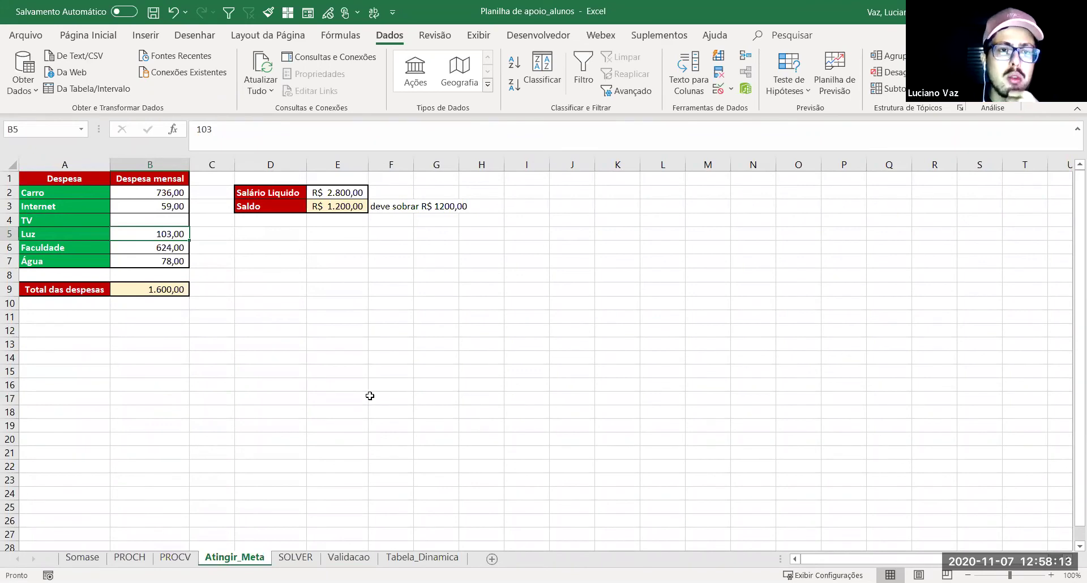
click(336, 205)
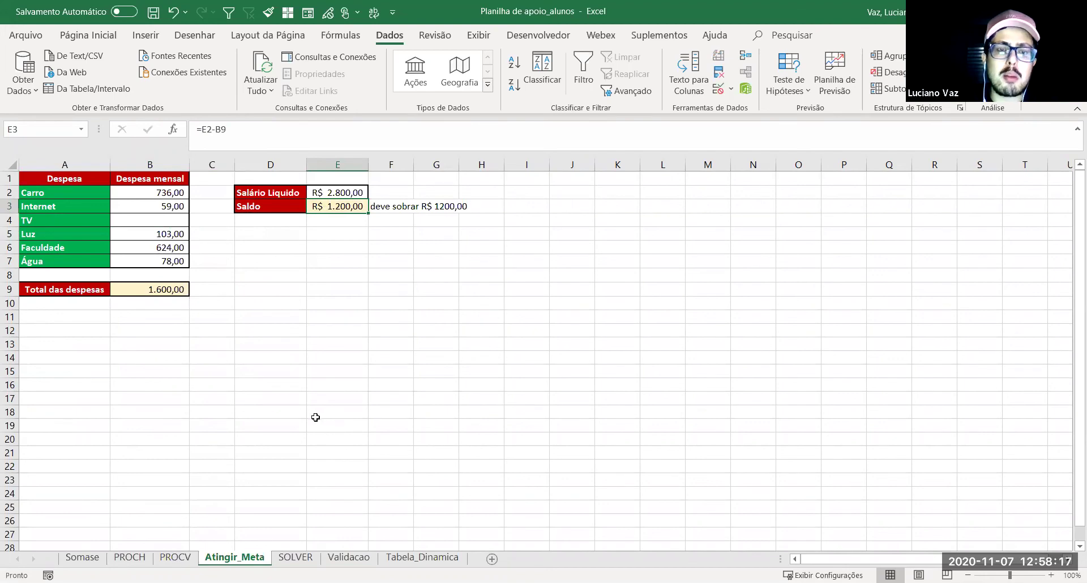
click(296, 558)
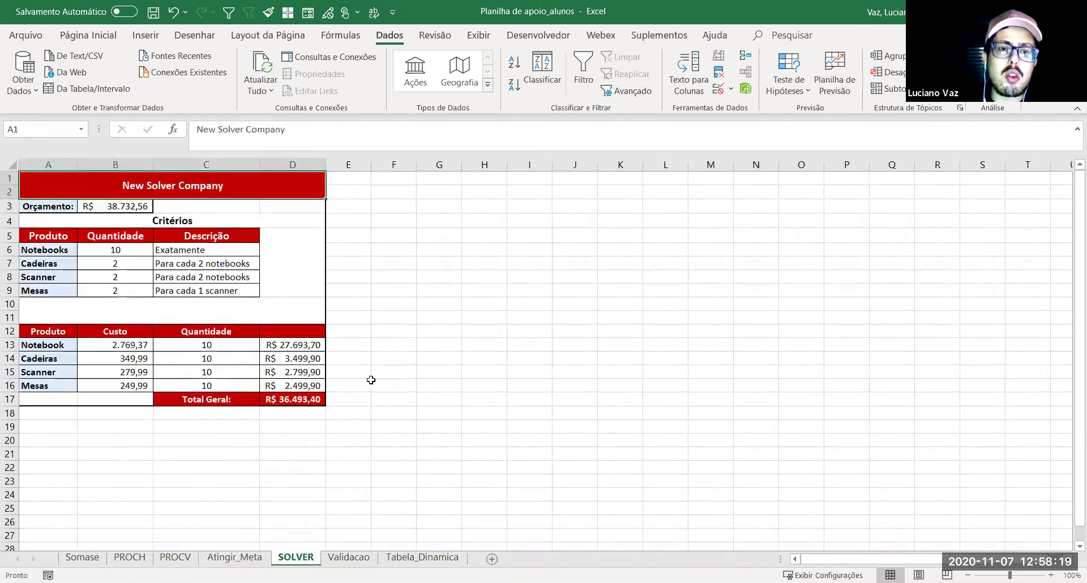
drag(221, 342, 214, 382)
click(238, 364)
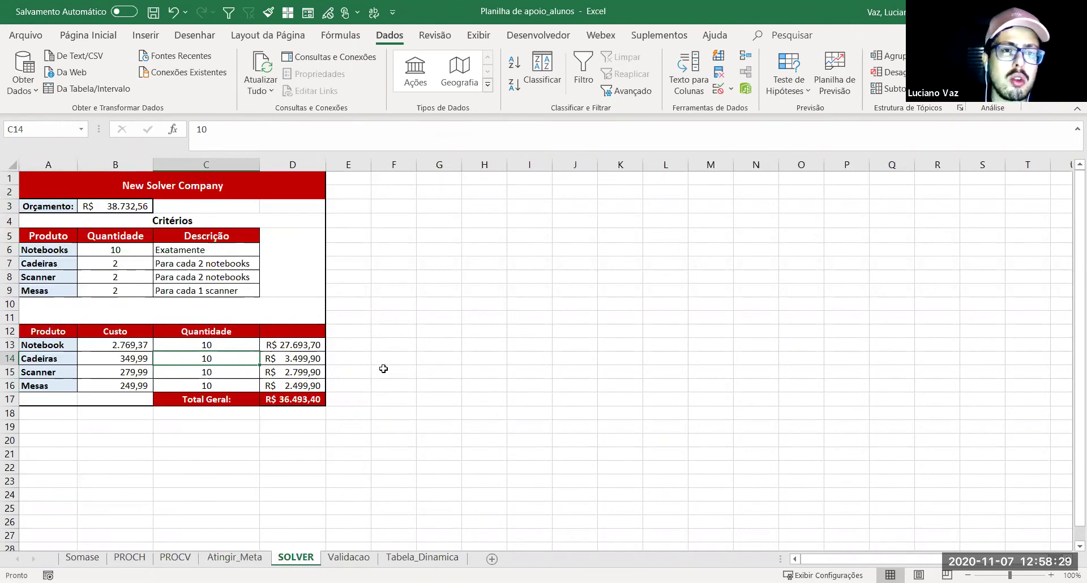
click(291, 399)
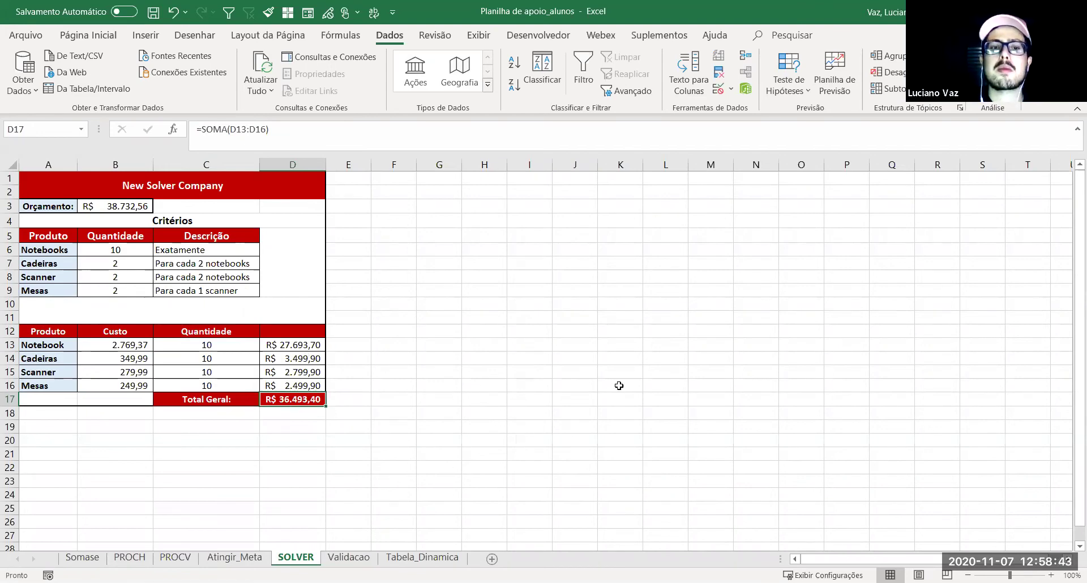
click(519, 339)
Step: Open the Somase sheet and select cell G4 for the Samsung total
click(81, 558)
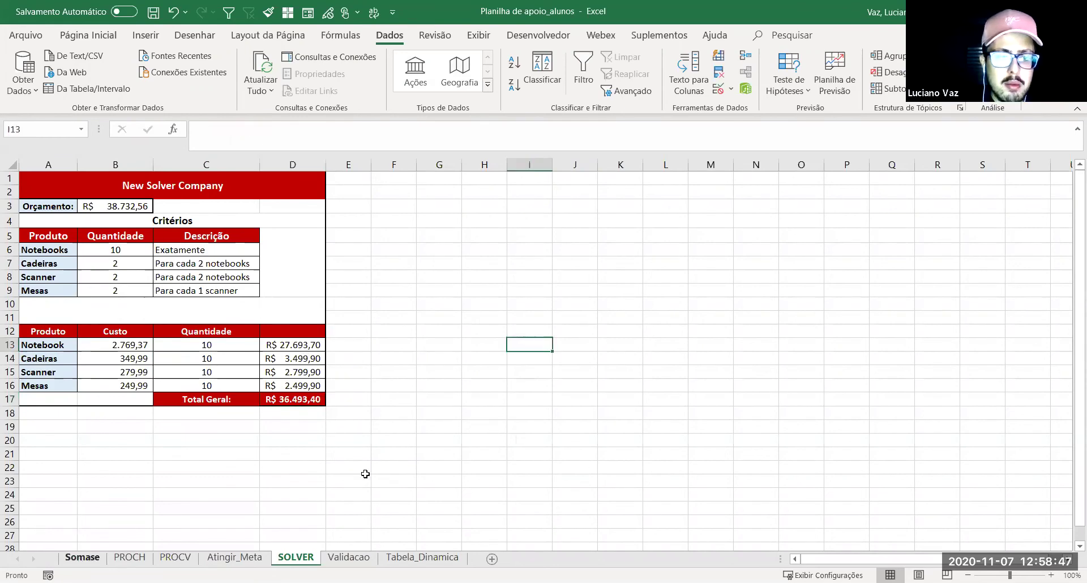
click(340, 560)
click(77, 558)
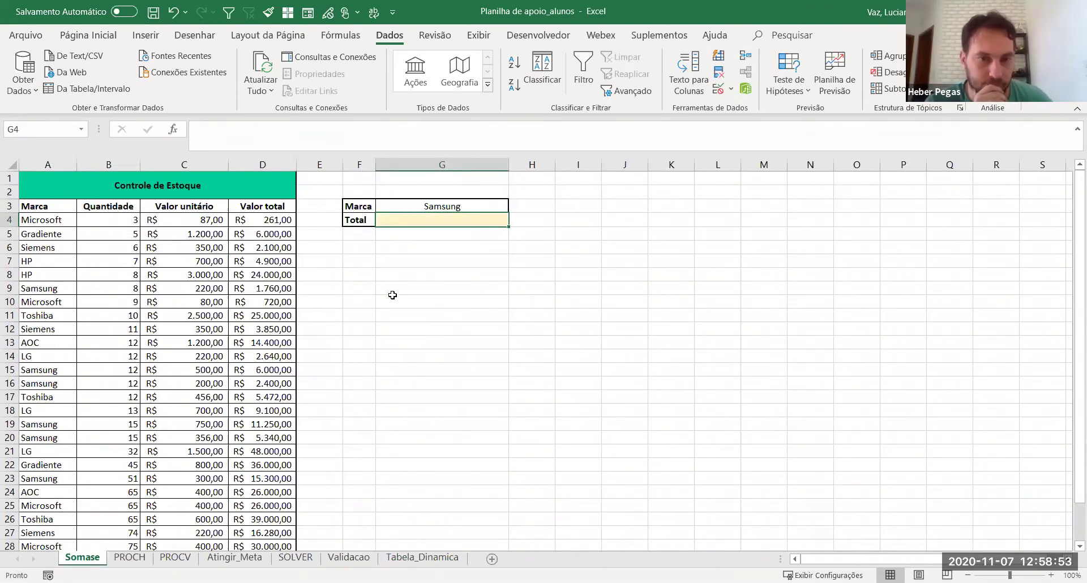
click(390, 263)
click(419, 220)
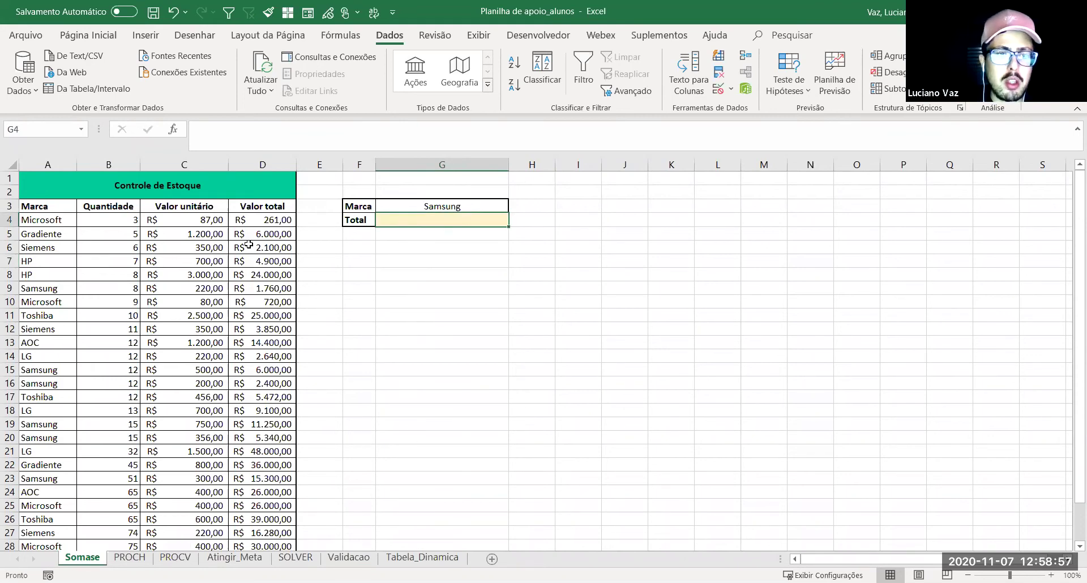
text(=)
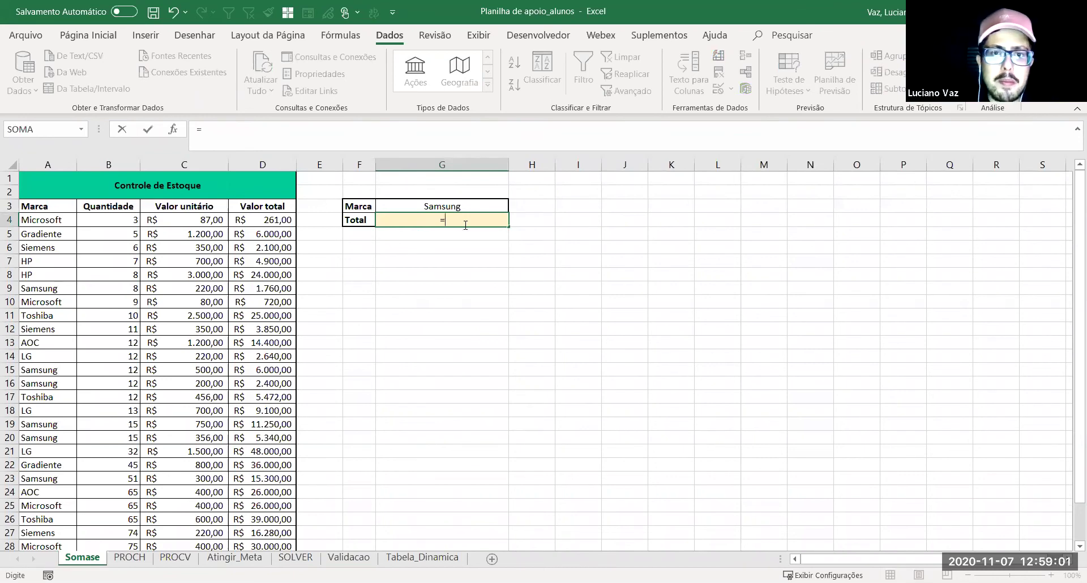
text(som)
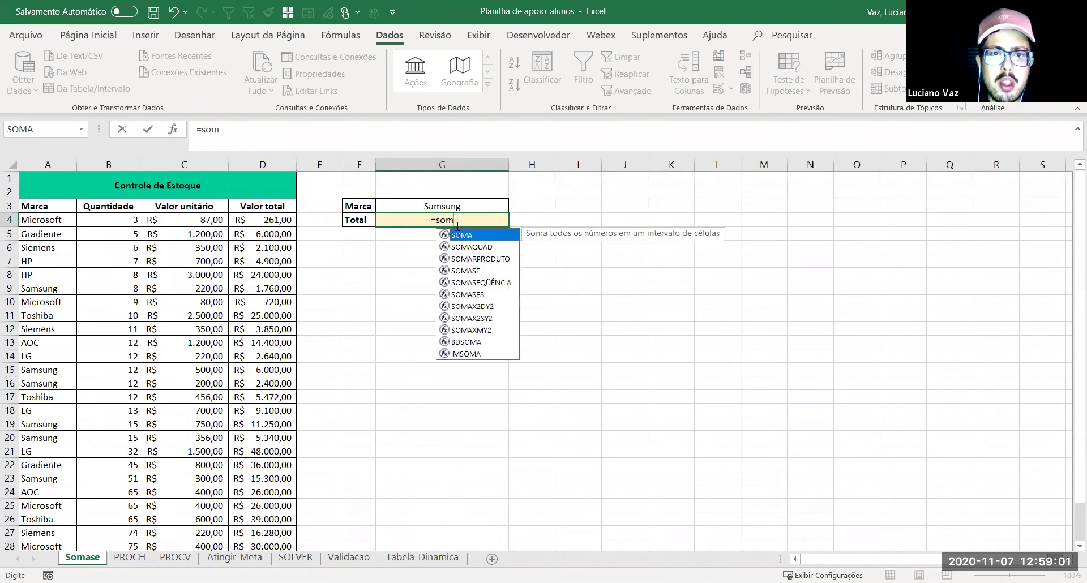
click(466, 271)
double_click(466, 270)
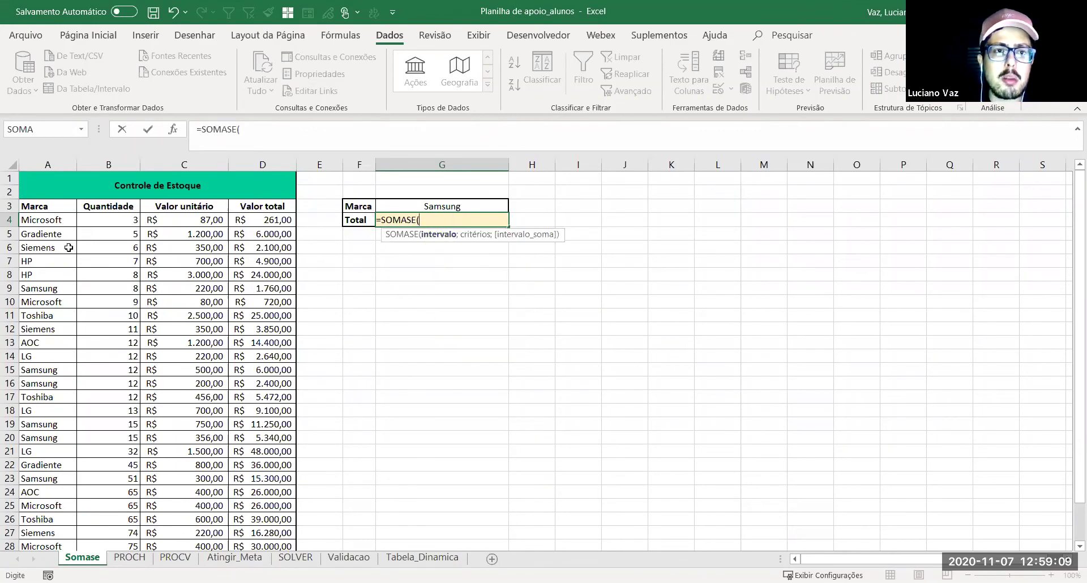
click(130, 220)
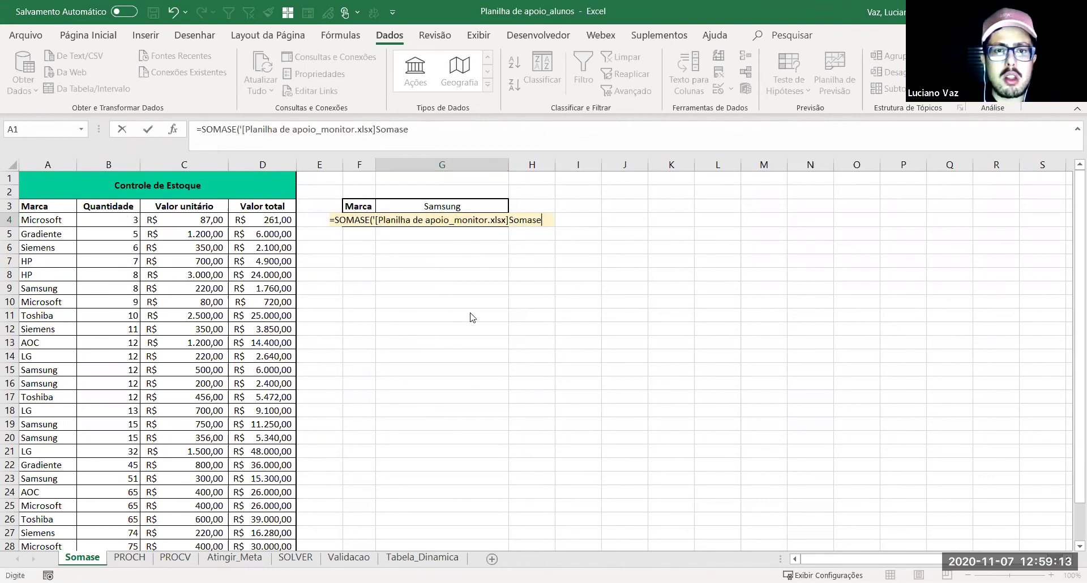
click(596, 359)
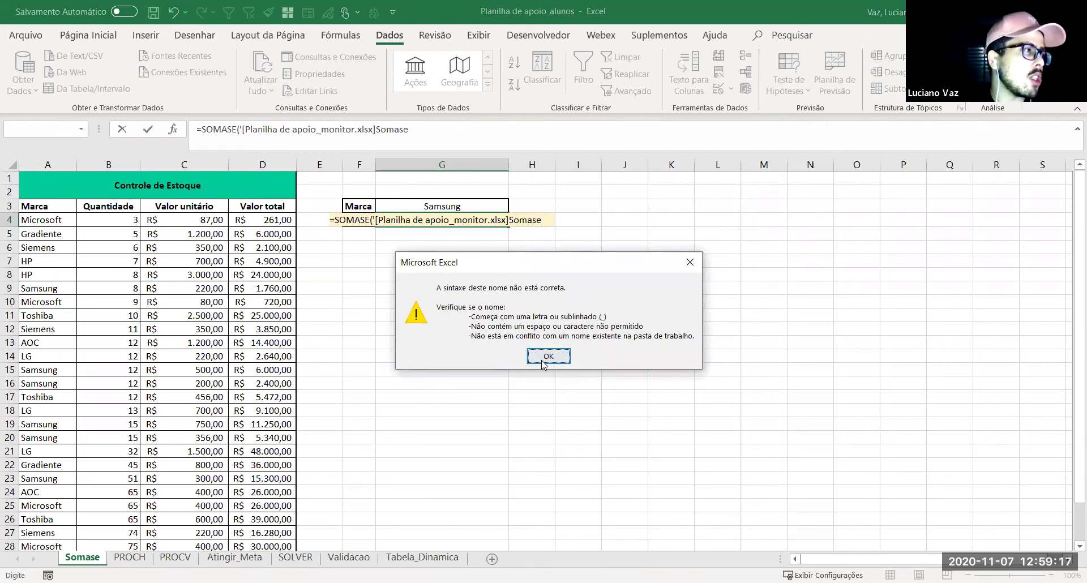
key(Escape)
key(Escape)
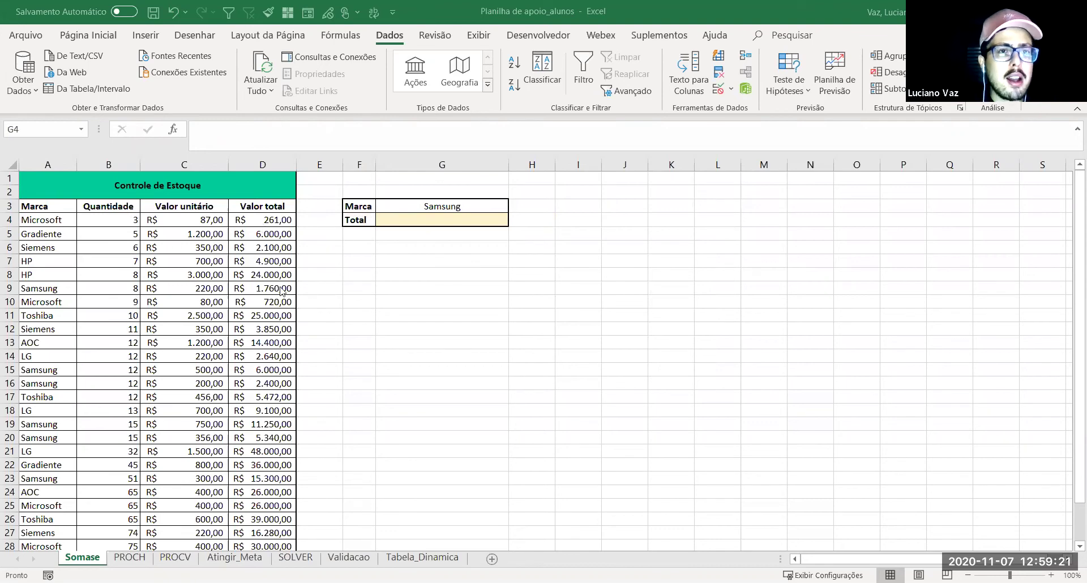
Step: Start a SOMASE formula in G4 using the stock table $A$3:$D$30 as an absolute search range
click(420, 223)
text(=)
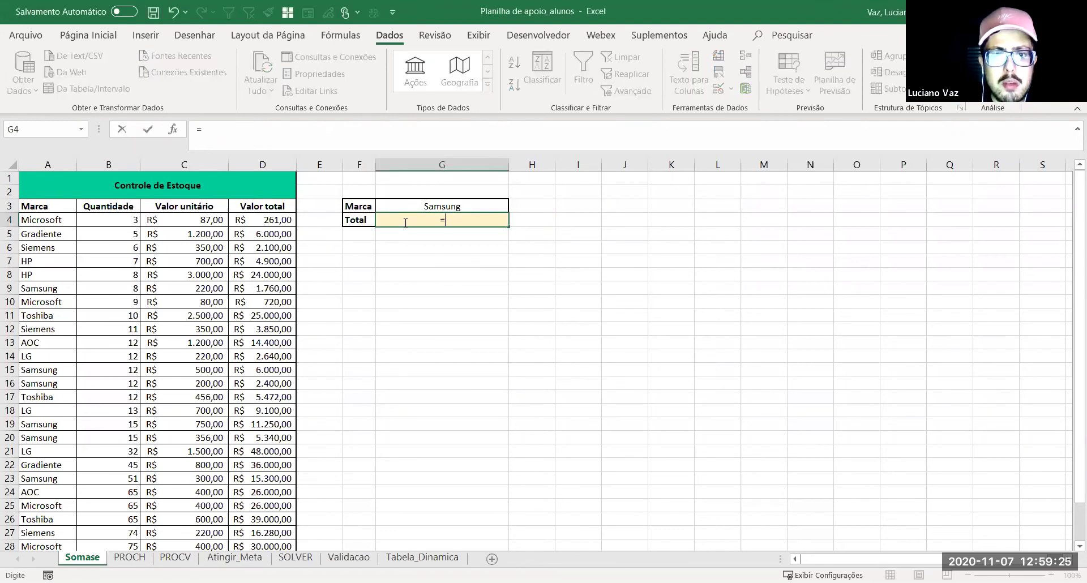
text(SOMASE()
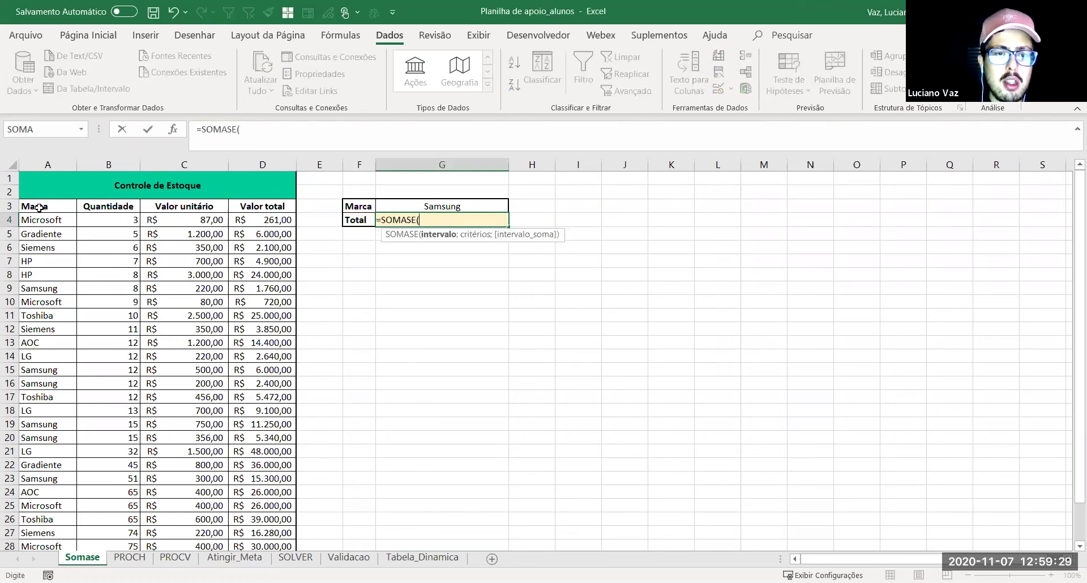
click(39, 207)
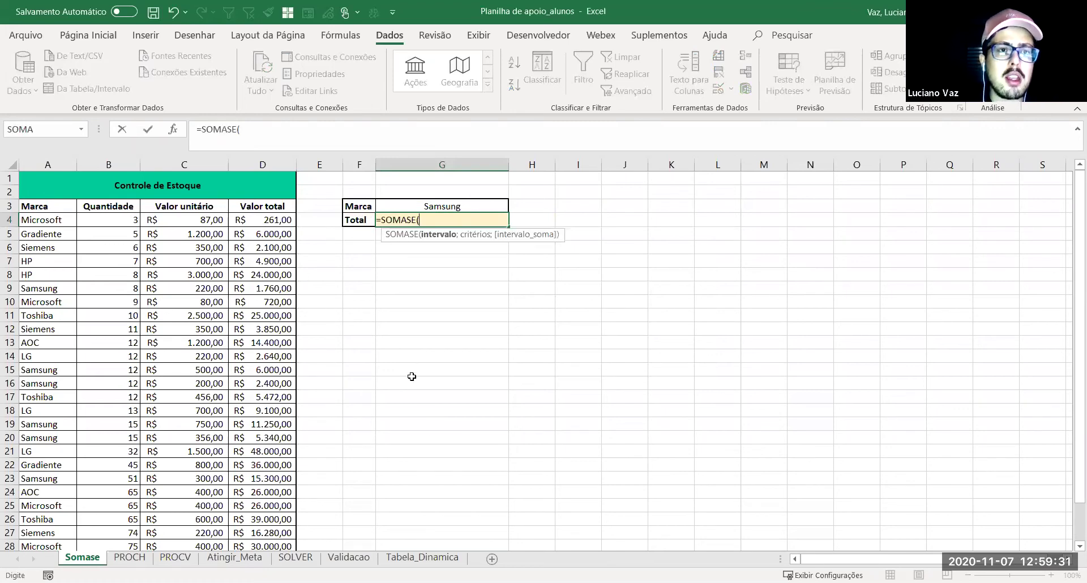
key(ctrl+shift+Right)
key(ctrl+shift+Down)
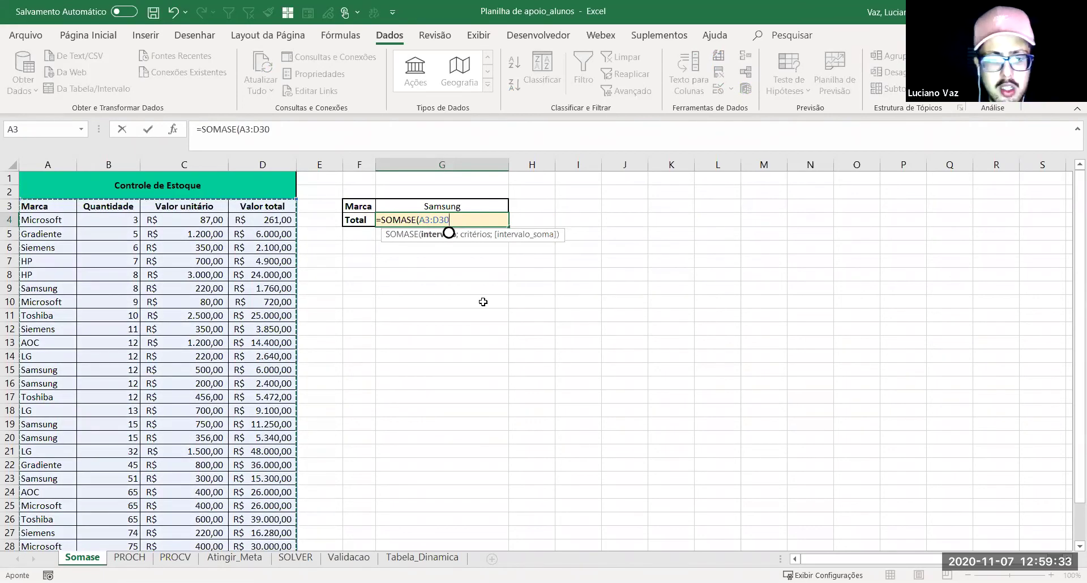
key(F4)
text(;)
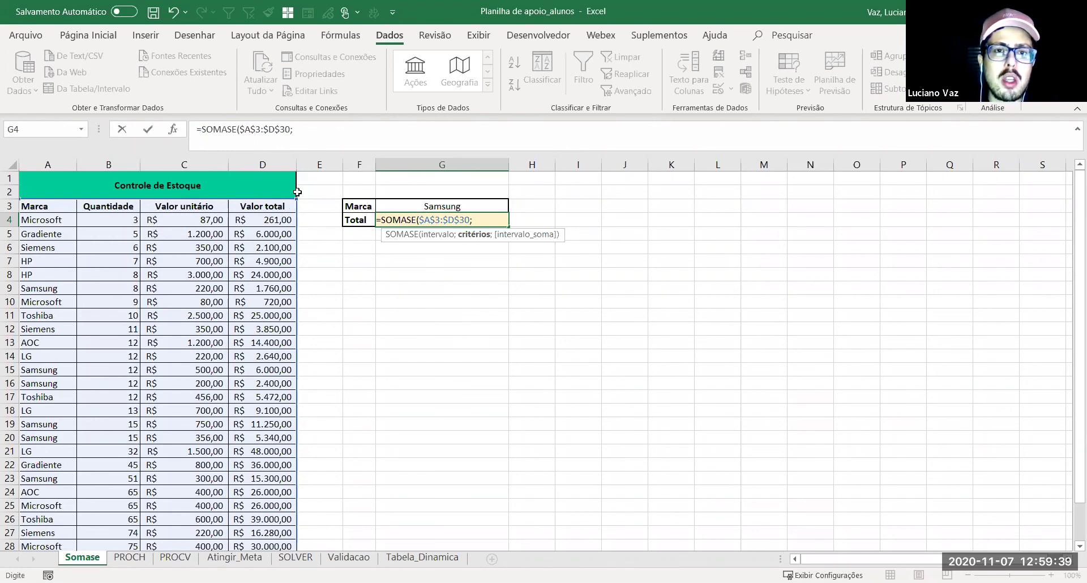
Step: Complete the SOMASE formula with $G$3 as the criterion and $D$3:$D$30 as the sum range
click(457, 205)
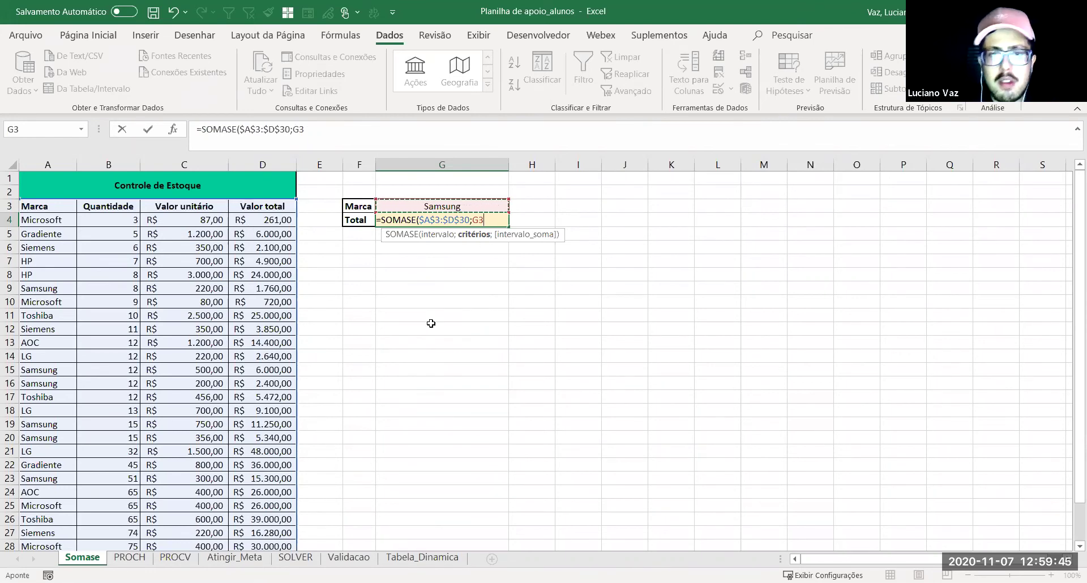
text(;)
click(257, 207)
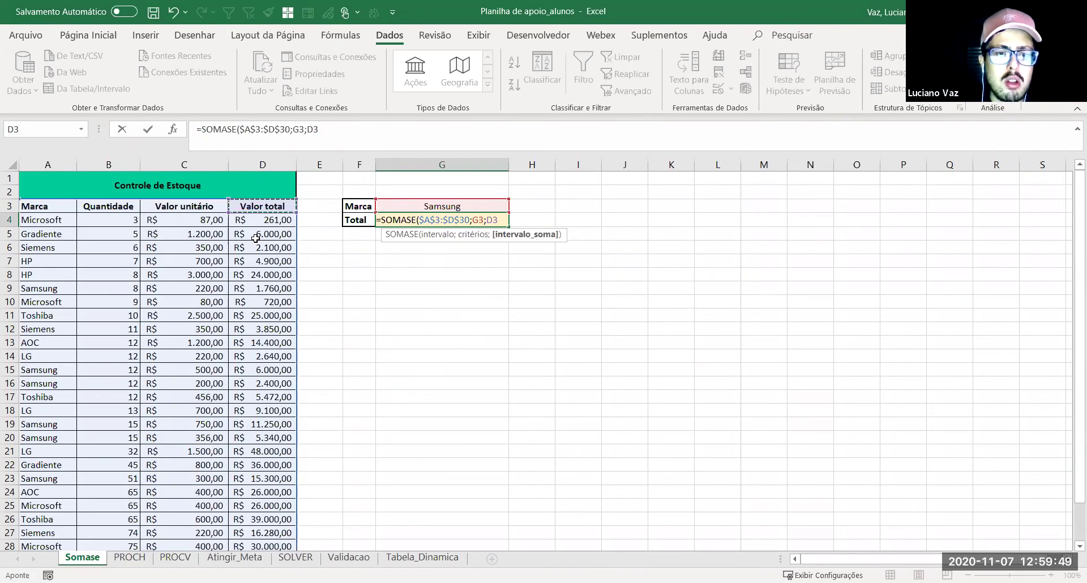
key(ctrl+shift+Down)
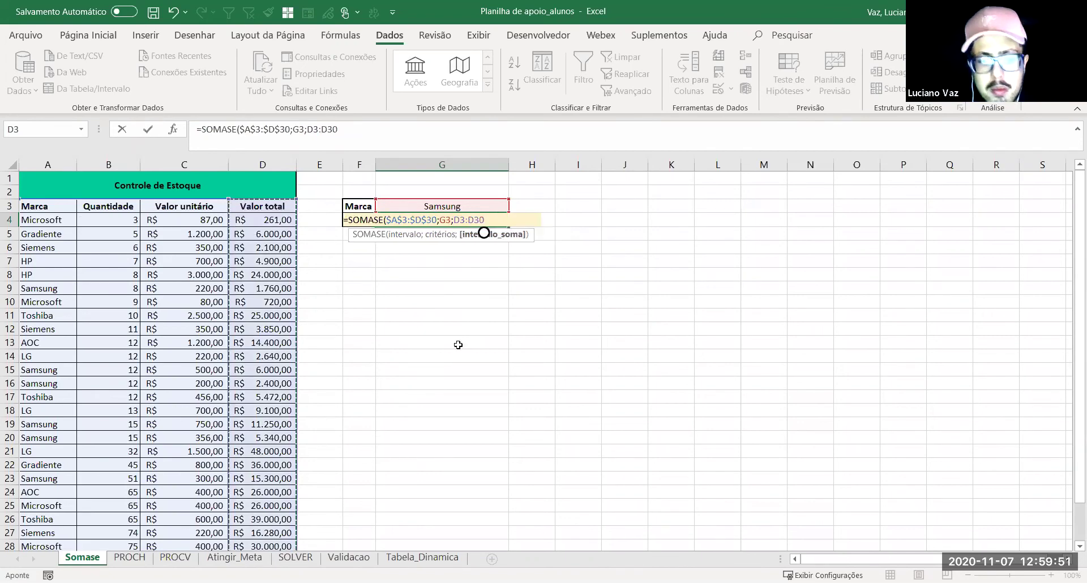
key(F4)
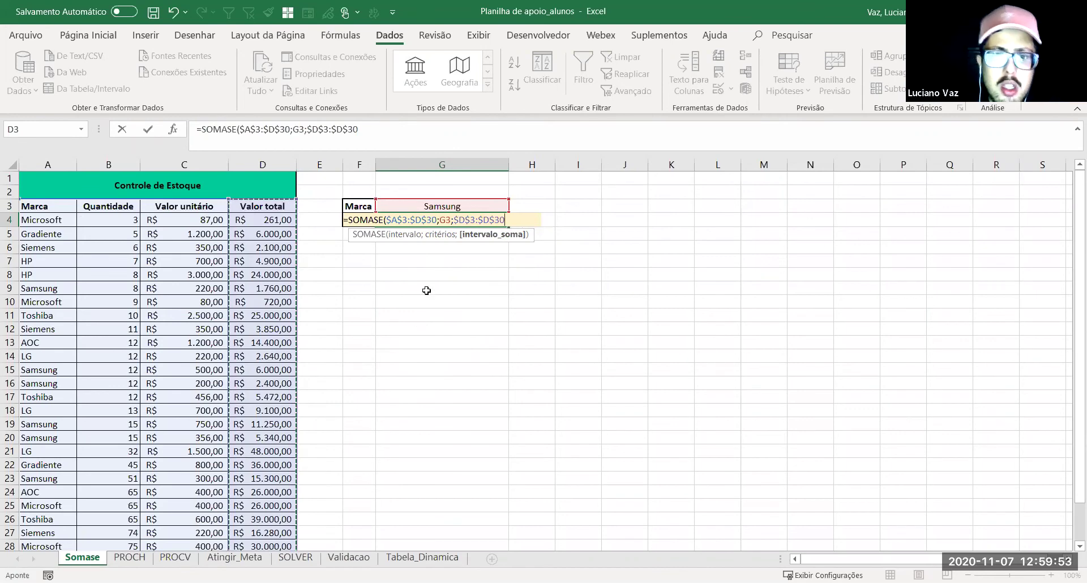
click(447, 222)
key(F4)
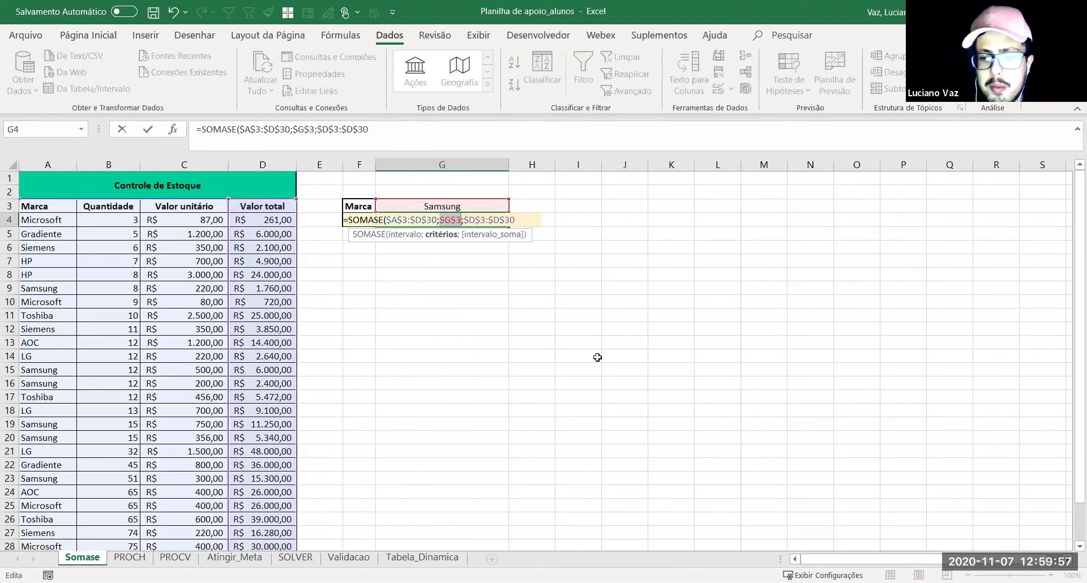
key(Return)
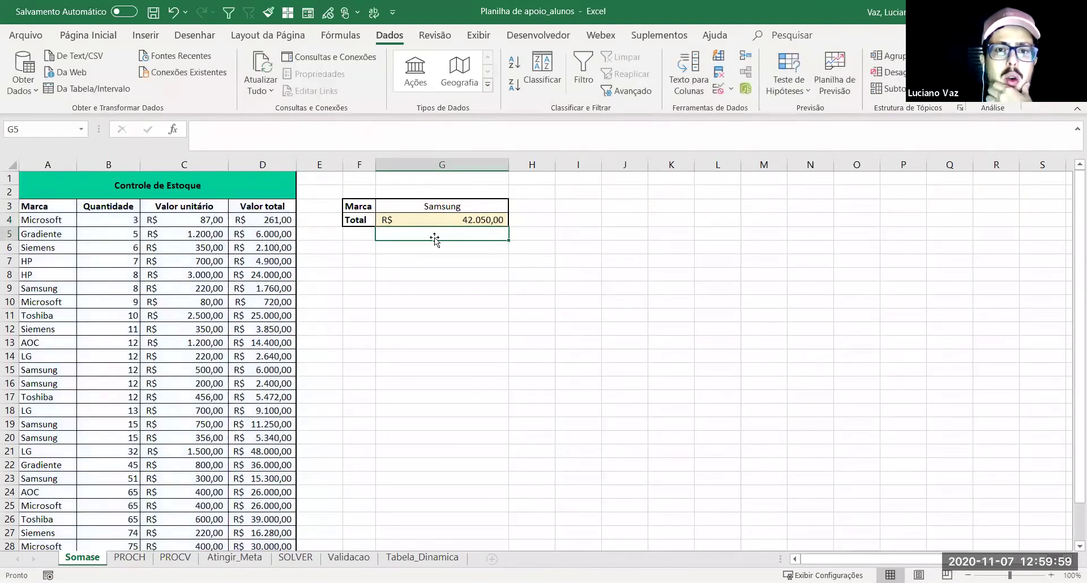
Step: Examine the stock table's Samsung row, the quantity and unit price behind the Valor total formulas, and the SOMASE total in G4
drag(48, 206, 113, 221)
drag(198, 227, 258, 342)
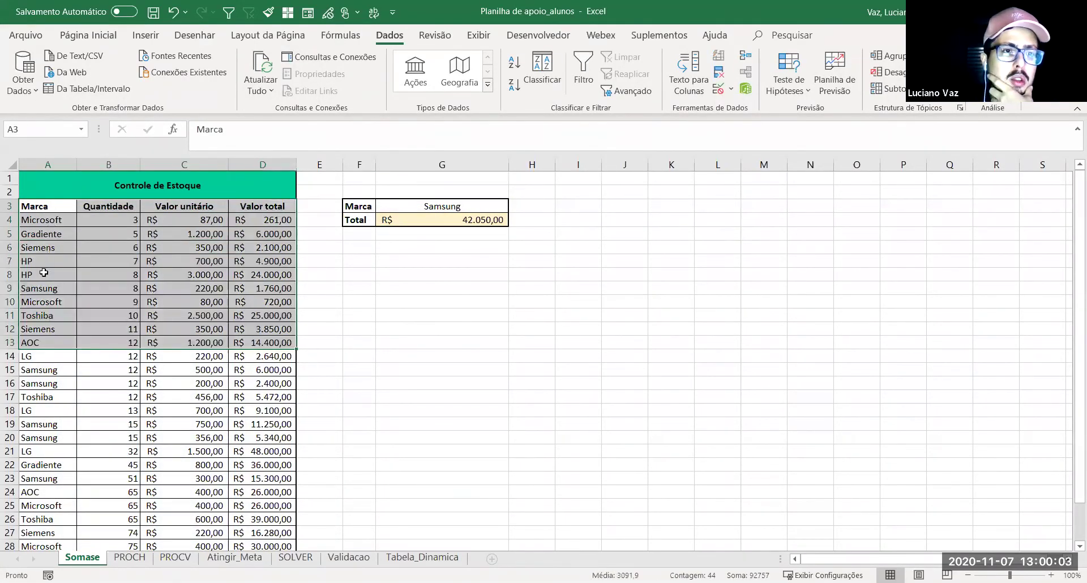
click(42, 290)
click(258, 290)
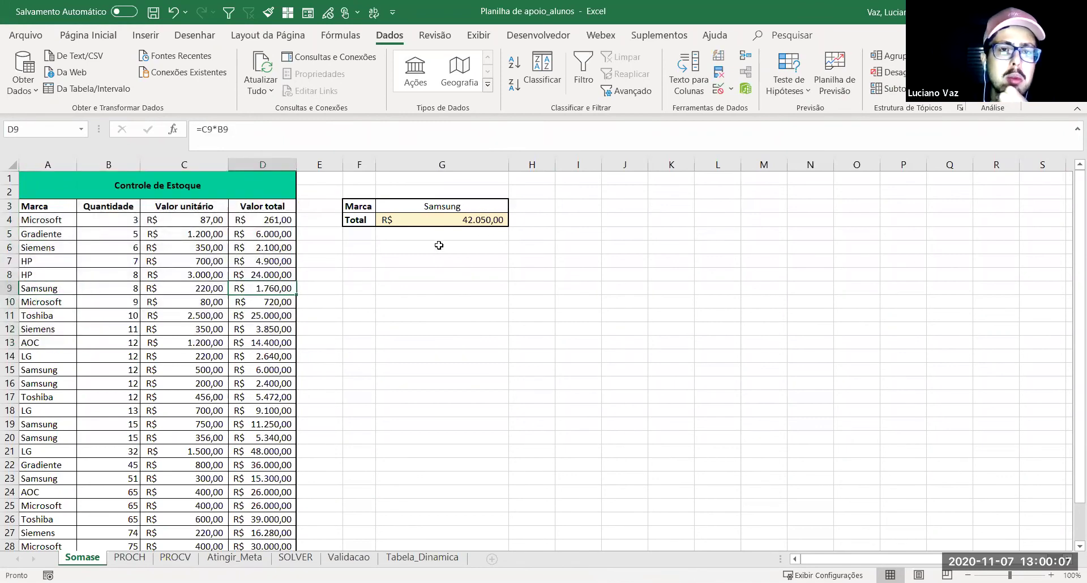
click(281, 220)
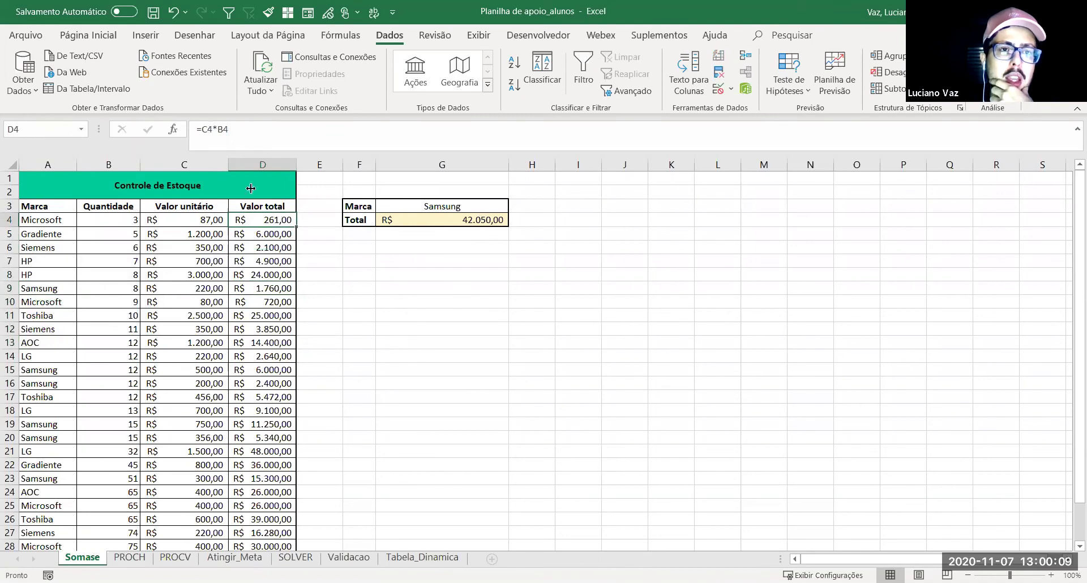
click(168, 223)
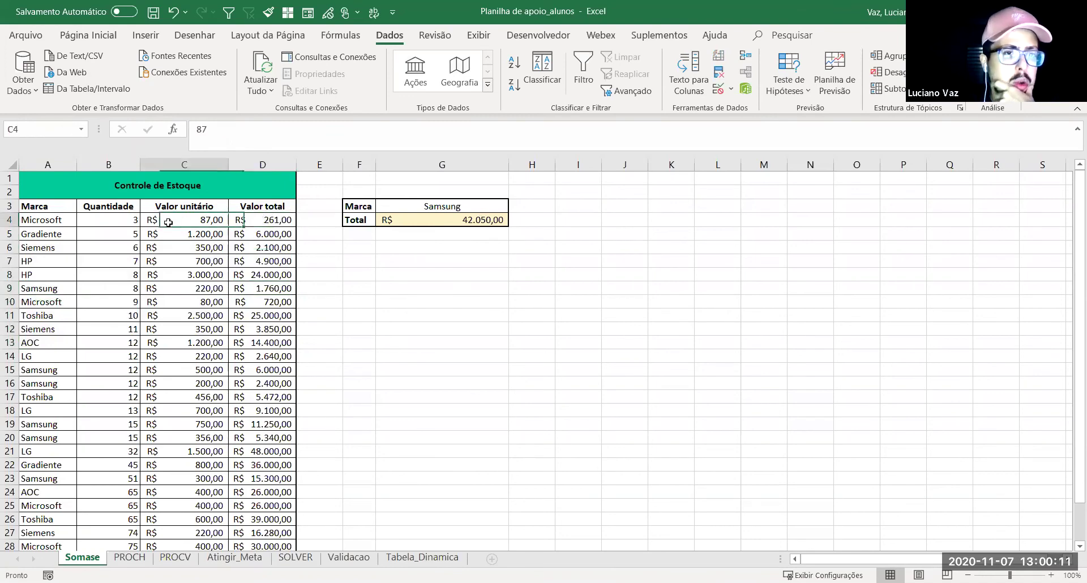
click(105, 220)
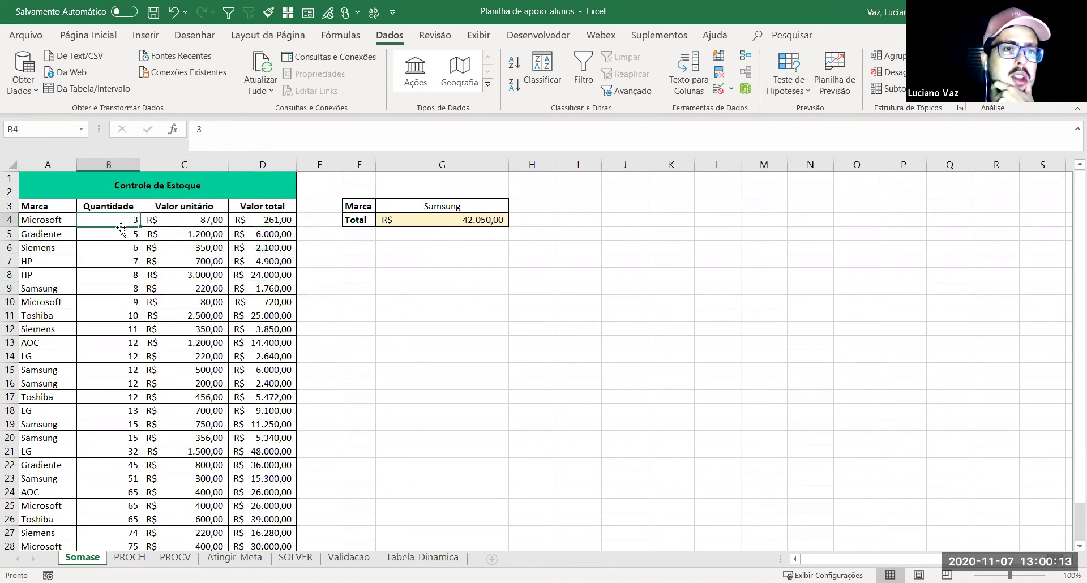
click(283, 219)
click(450, 224)
click(485, 208)
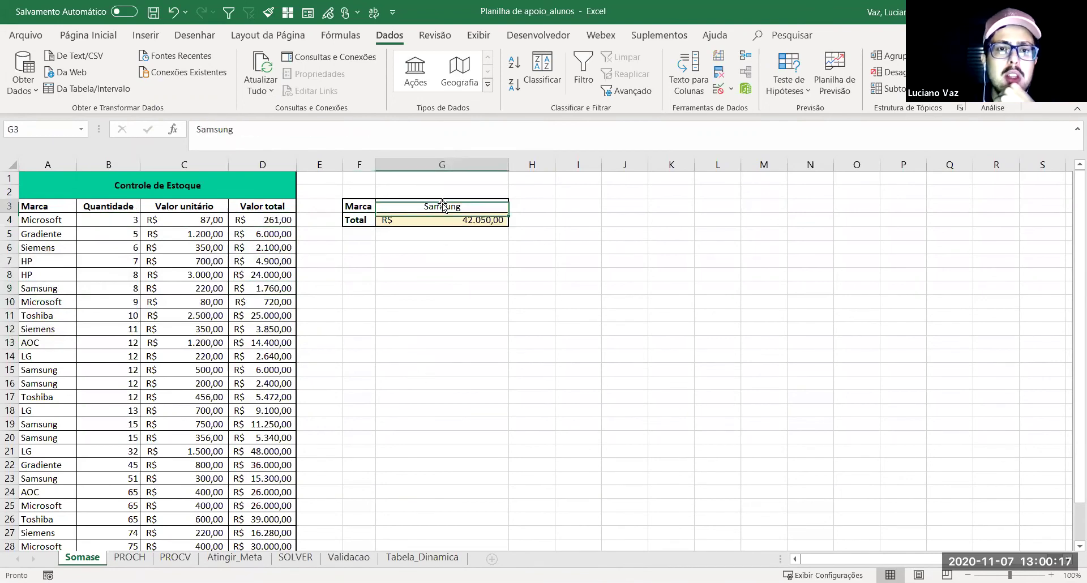
click(481, 221)
Step: Change the brand criterion in G3 to LG
click(485, 208)
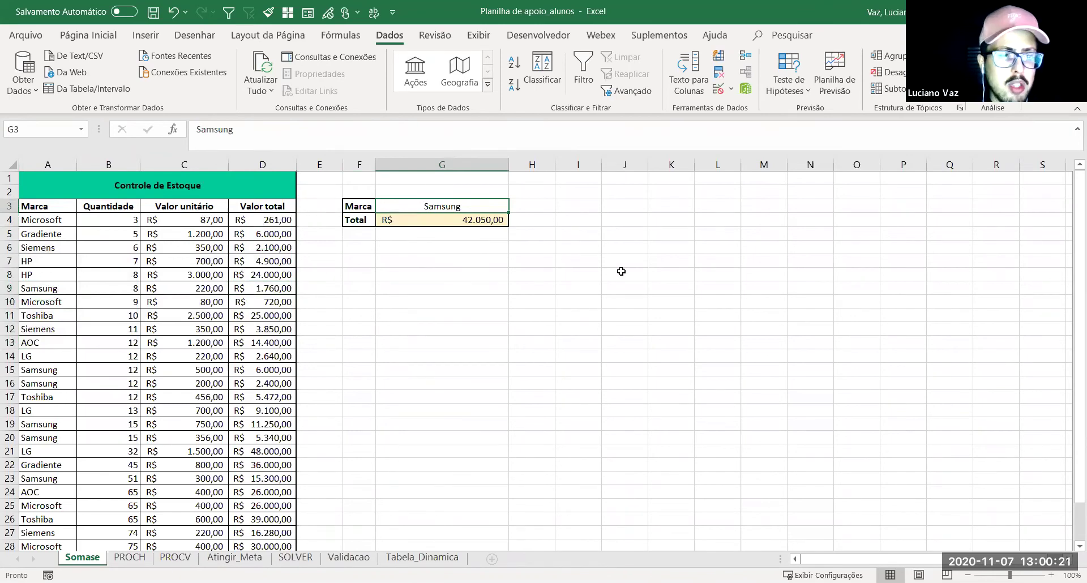
text(LG)
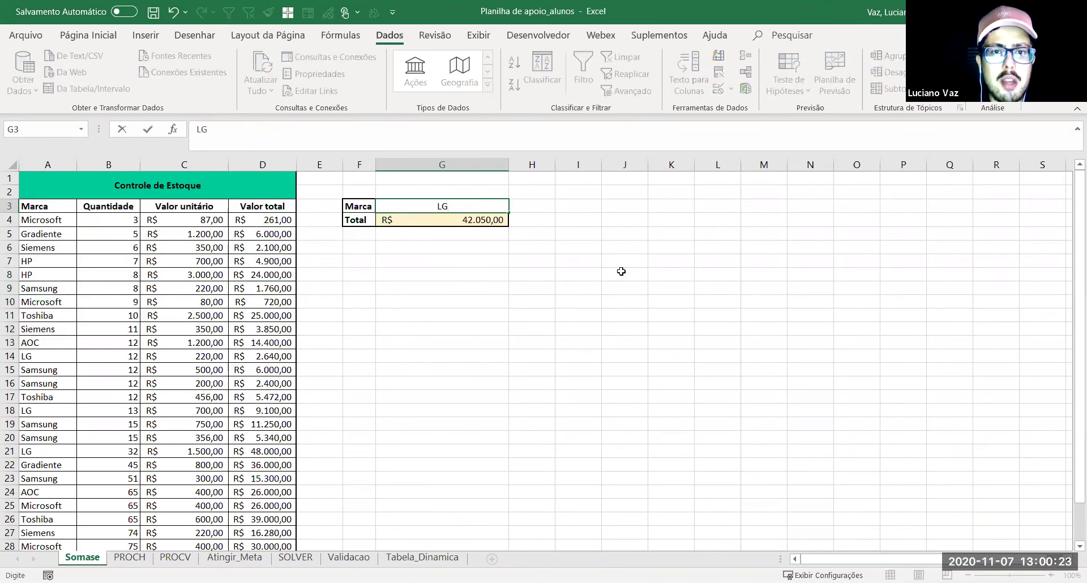
key(Return)
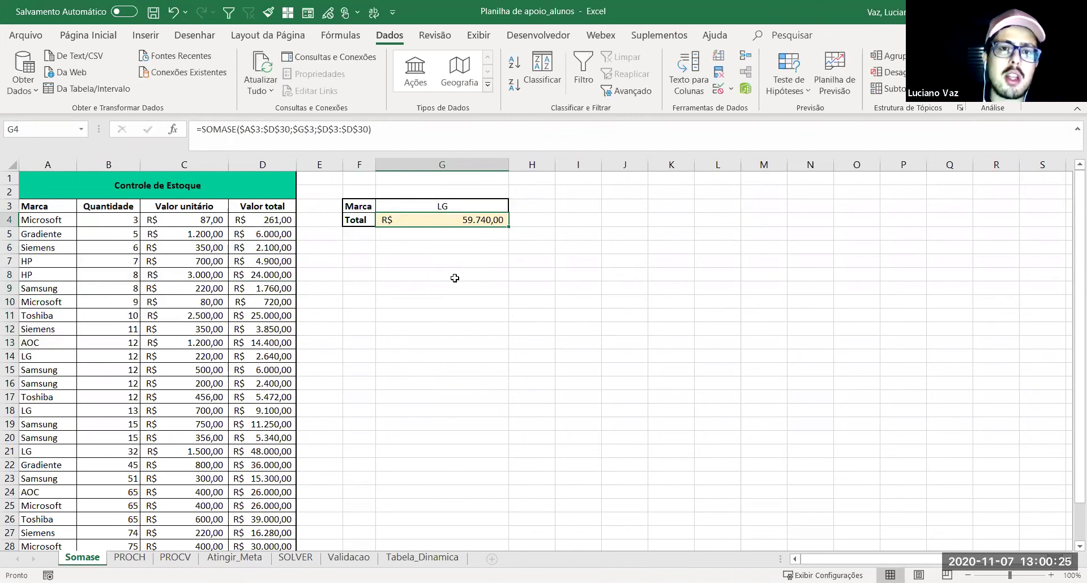
Step: Move the Marca and Total block from F3:G4 up to F1:G2
click(68, 224)
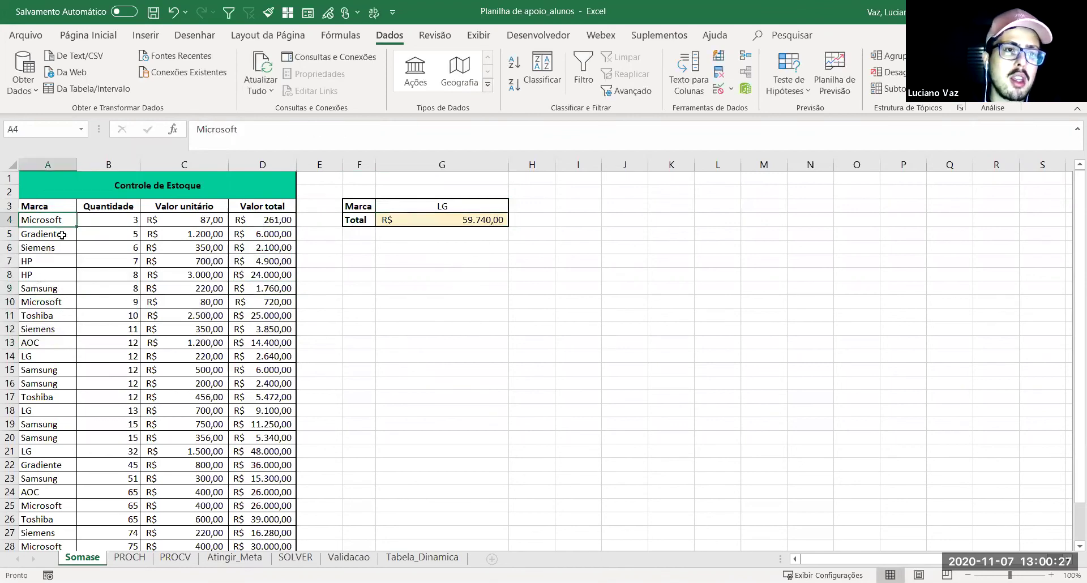
drag(371, 212, 403, 218)
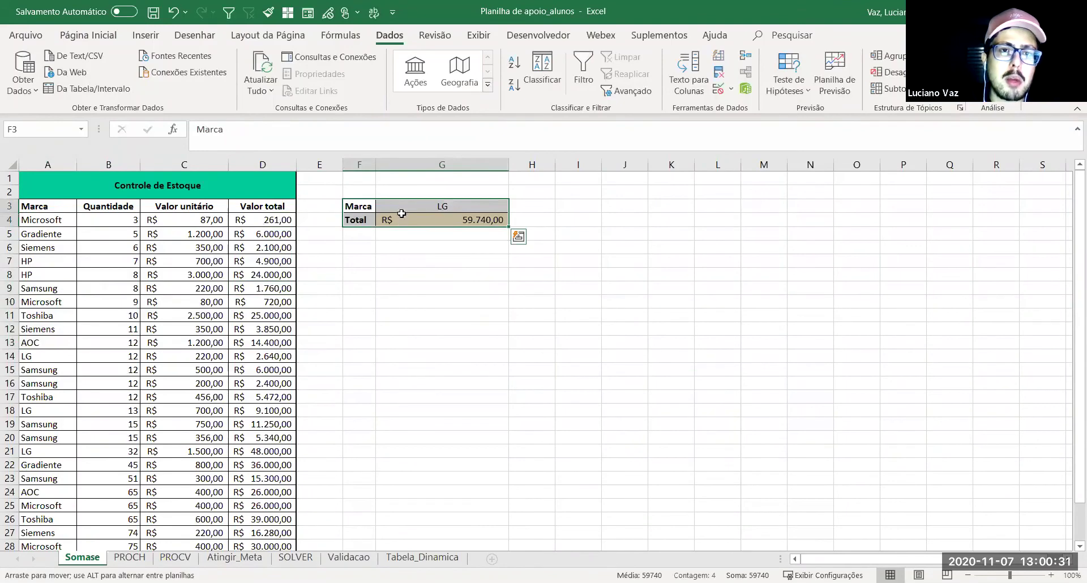
key(ctrl+z)
click(113, 209)
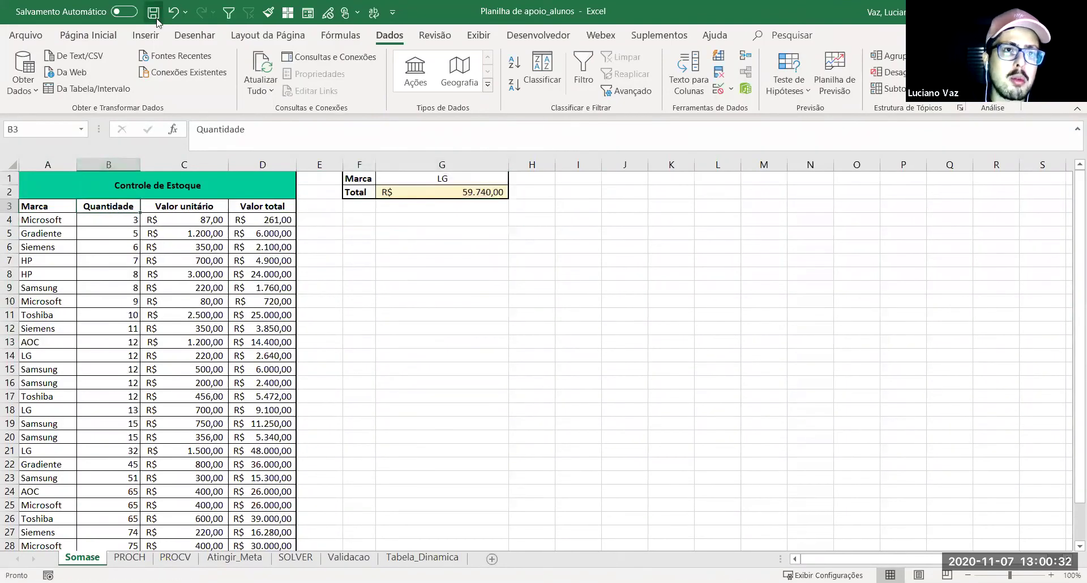
click(228, 11)
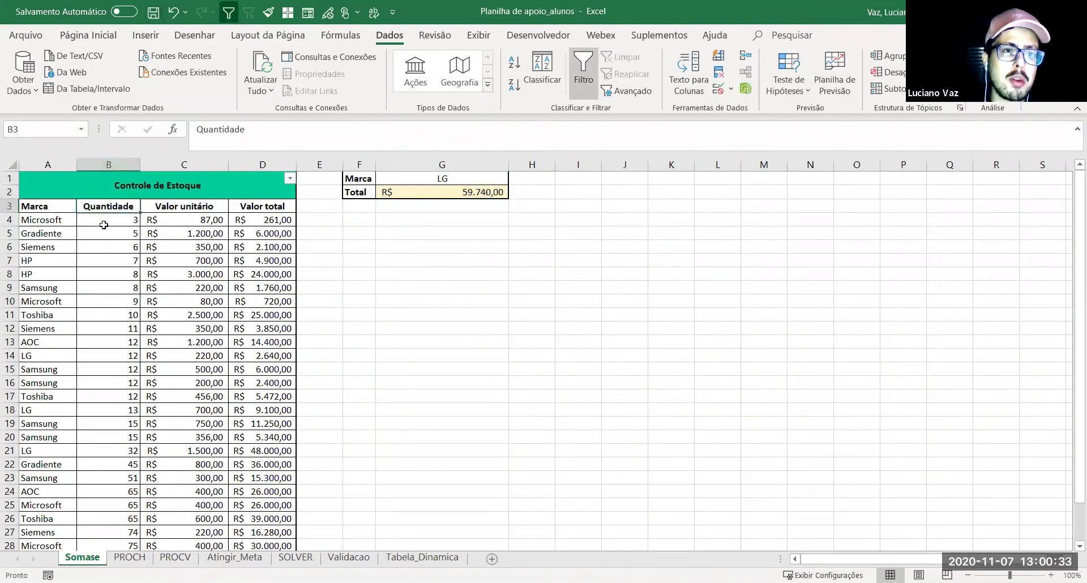
click(228, 11)
Step: Apply filters to the stock table's header row A3:D3
drag(60, 209, 267, 208)
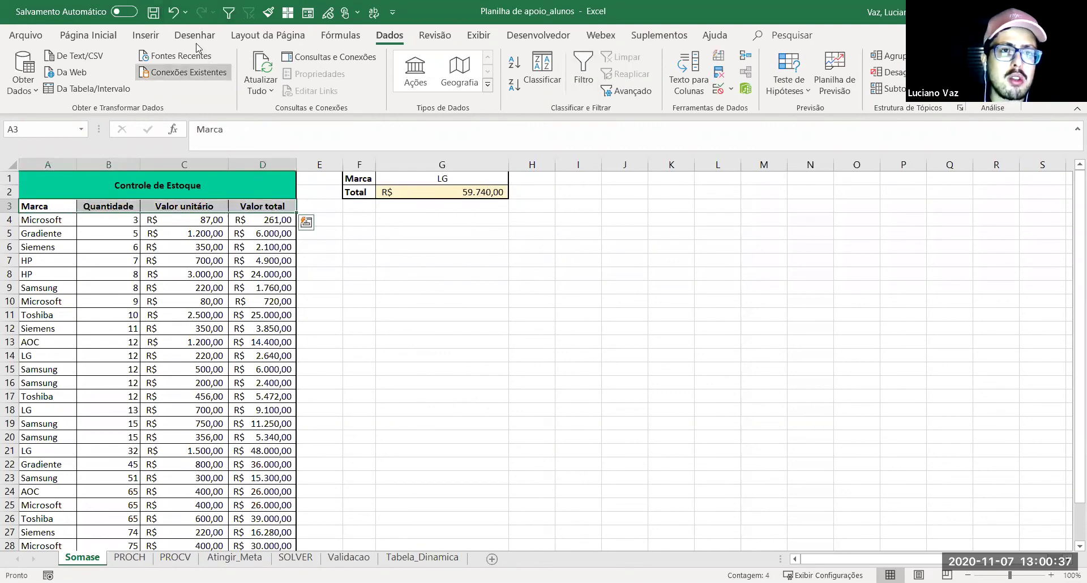
click(228, 11)
click(54, 233)
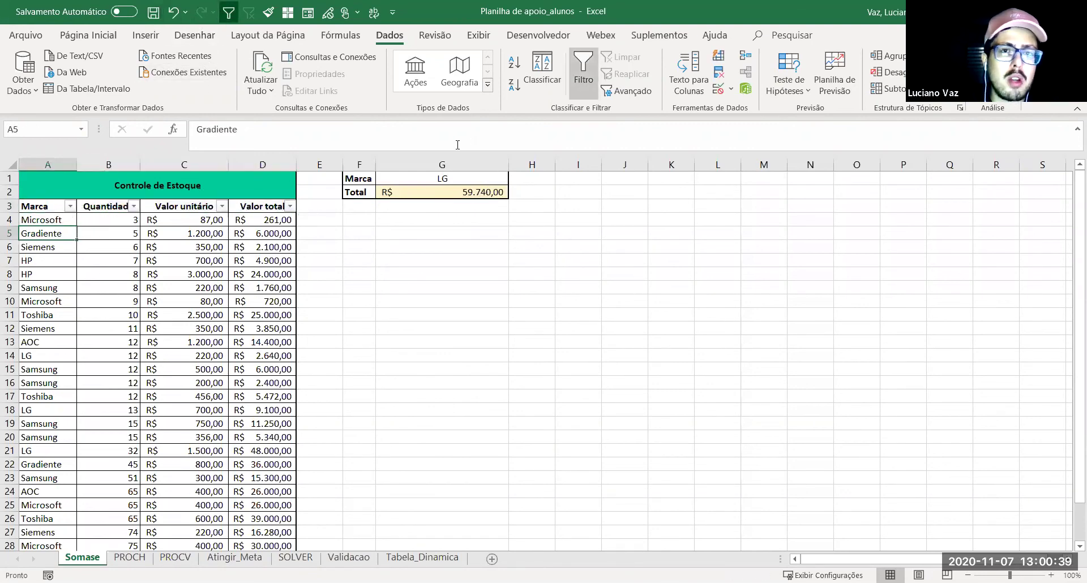
Step: Filter the Marca column to LG only and select the visible Valor total cells to check their sum
click(68, 205)
click(38, 354)
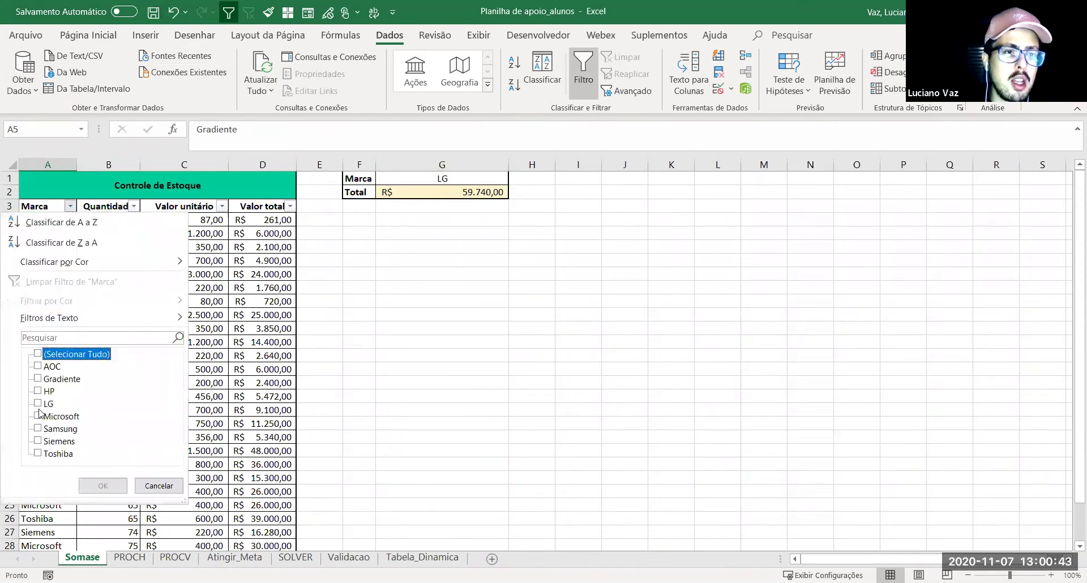
click(38, 404)
click(103, 485)
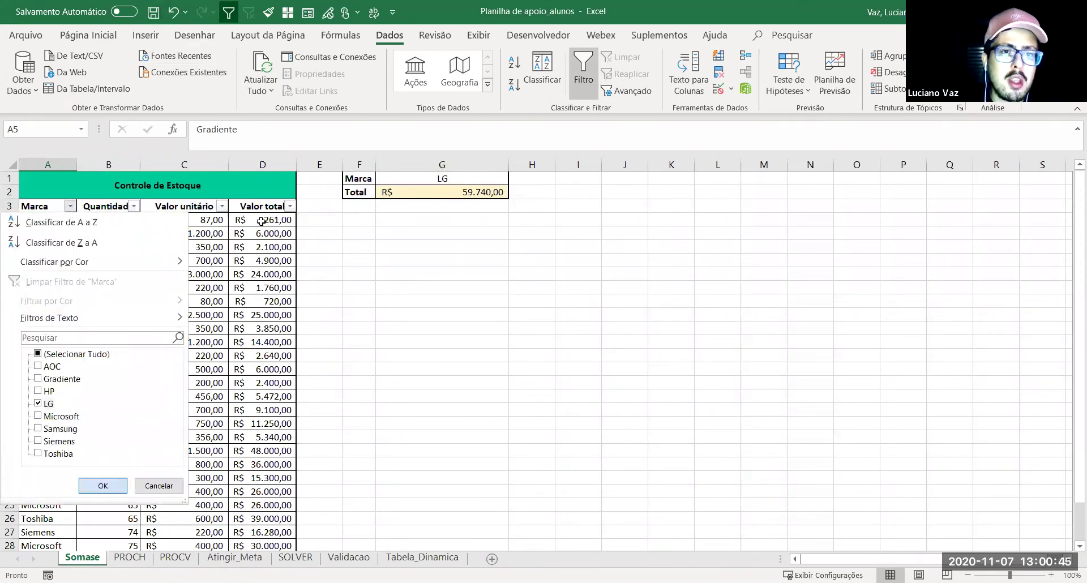
drag(261, 220, 260, 247)
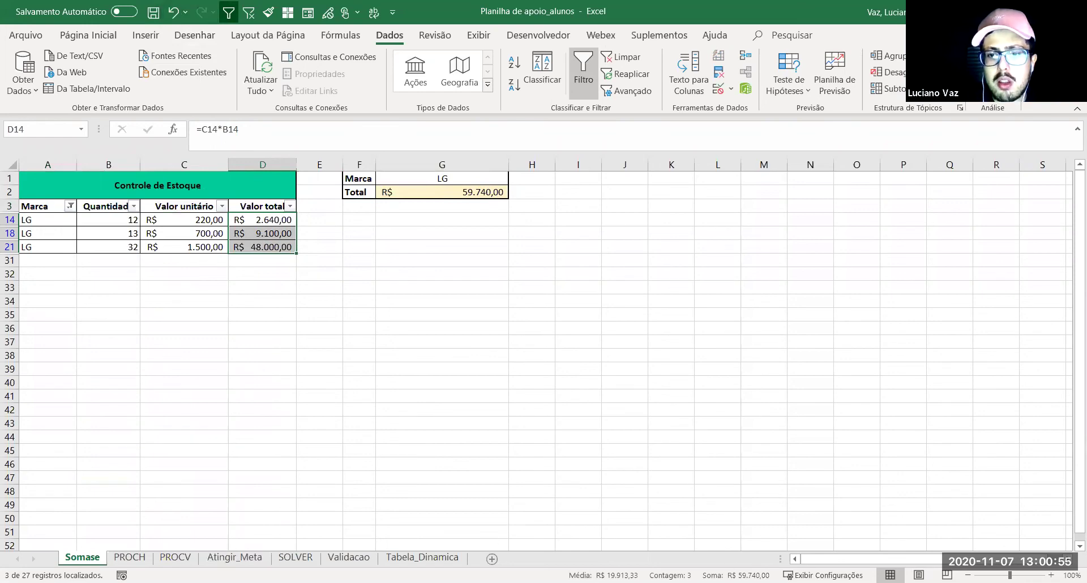
Step: Start a SOMASES formula in G14 with the Valor total range D3:D21 as the sum range
click(448, 219)
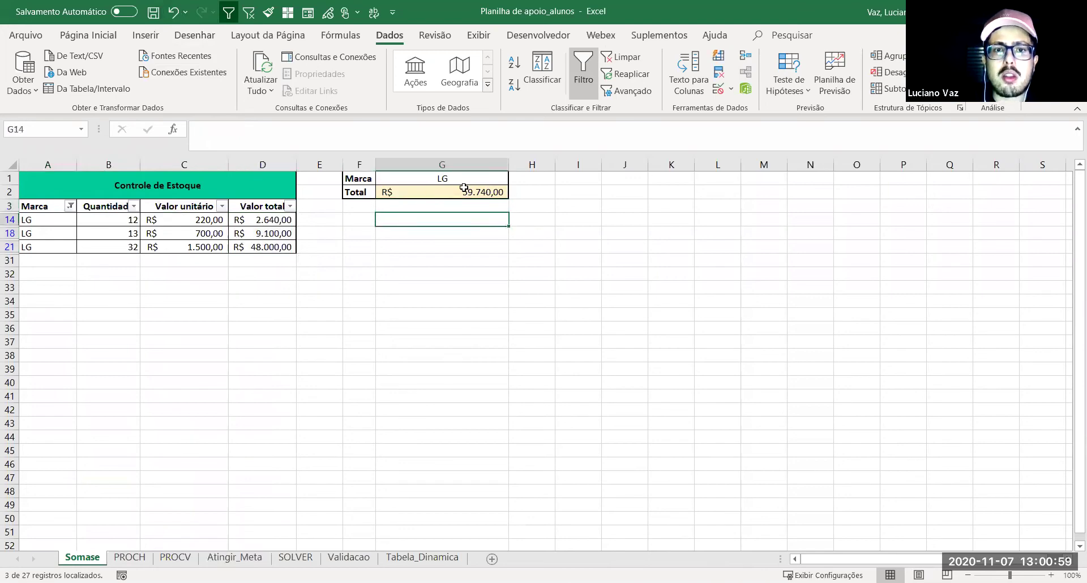
text([)
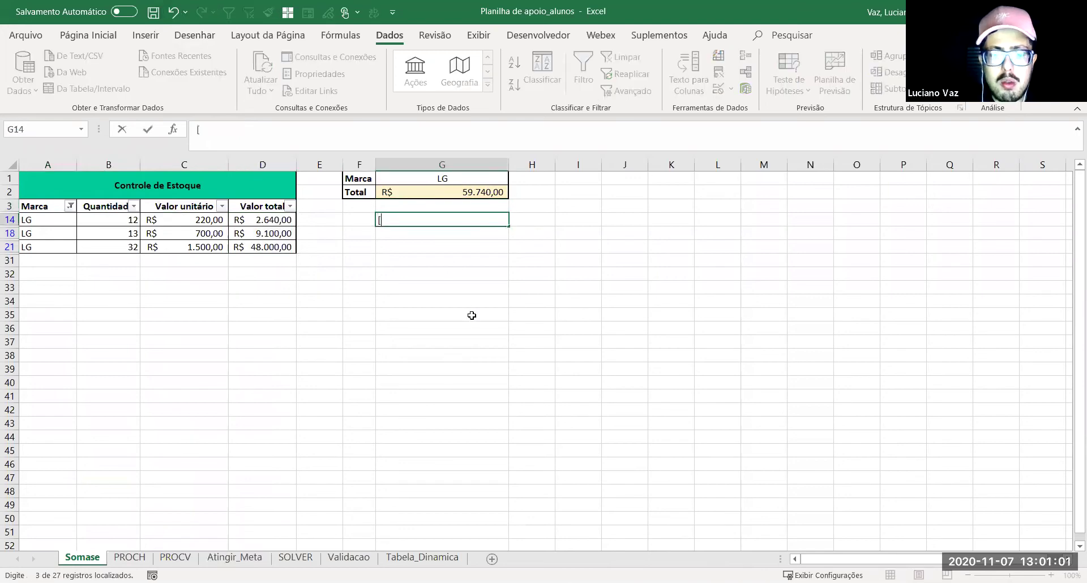
text(=)
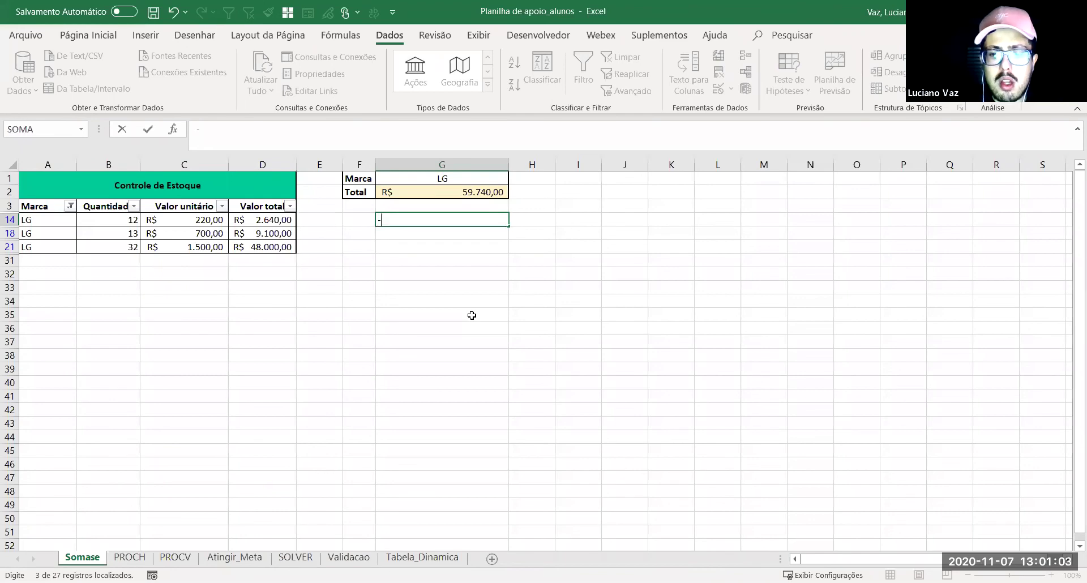
key(BackSpace)
text(=s)
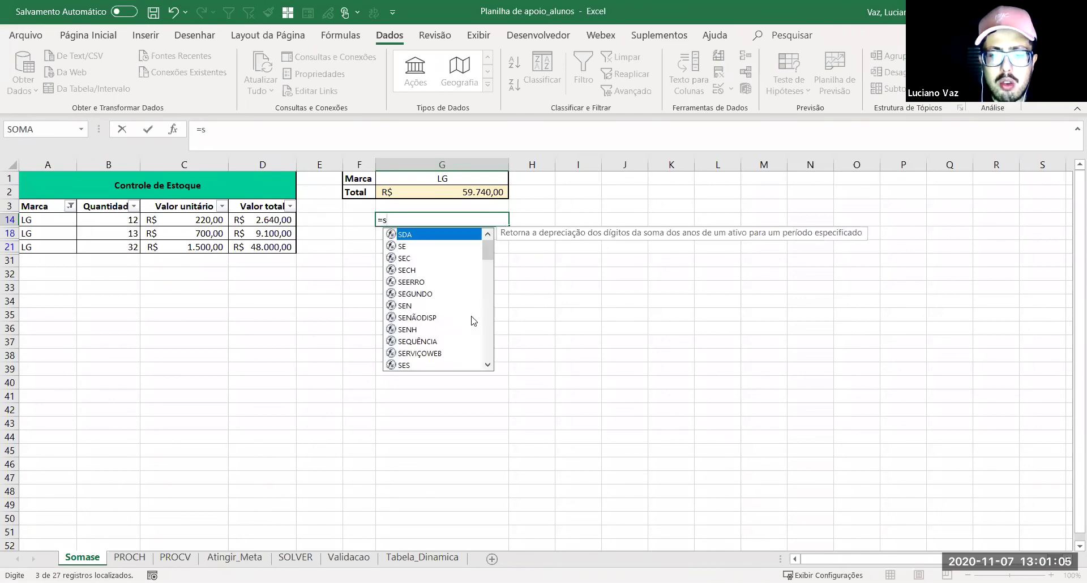
key(BackSpace)
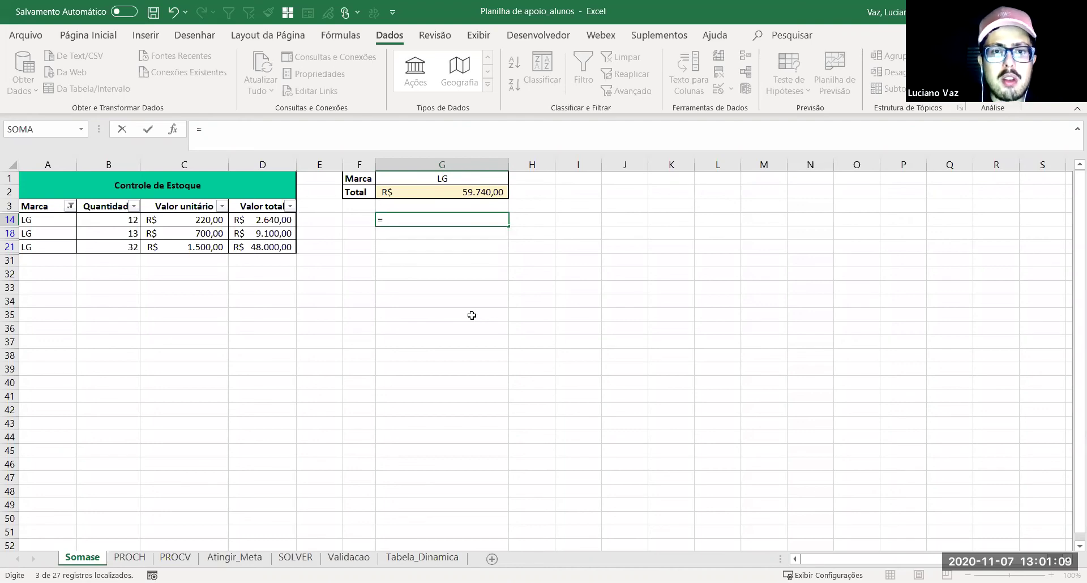
text(SOMASES()
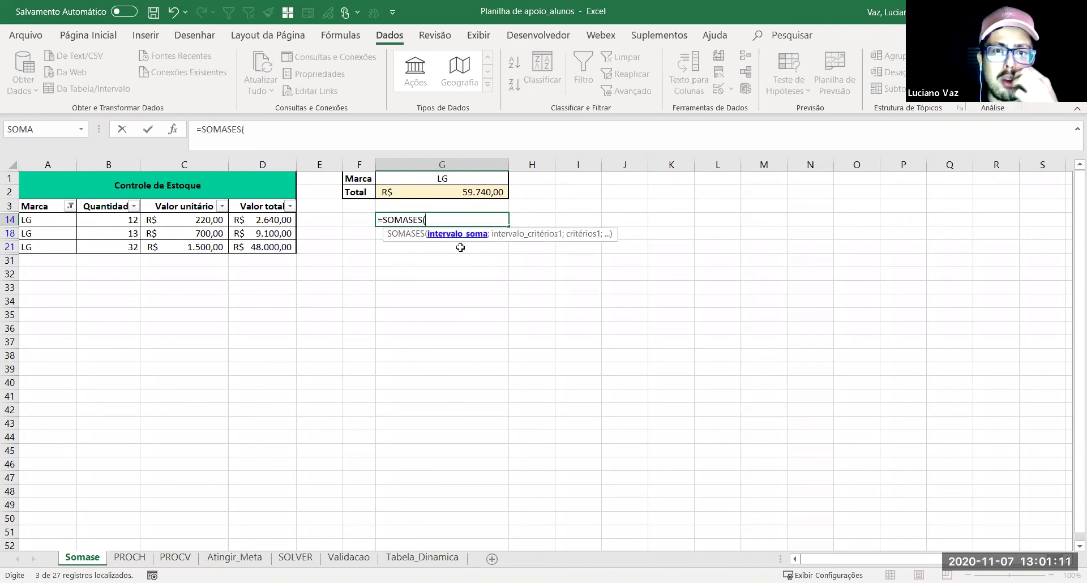
click(253, 203)
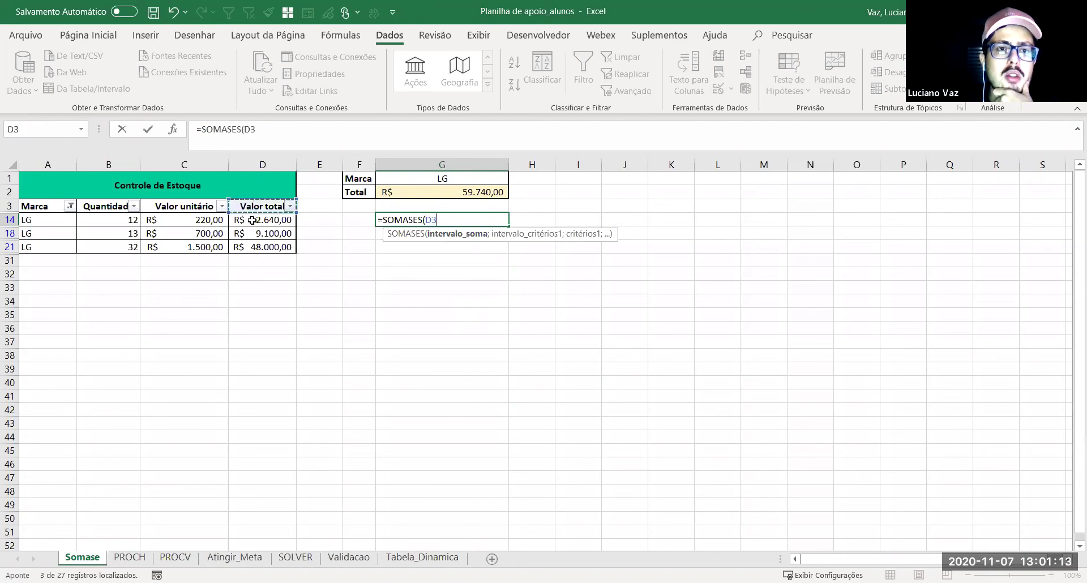
drag(252, 220, 252, 247)
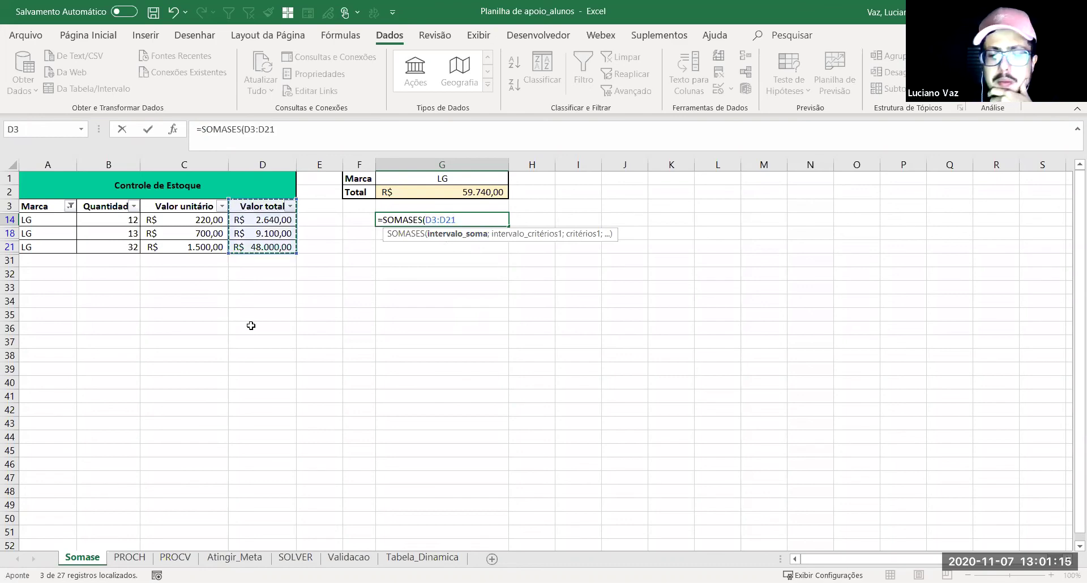
text(;)
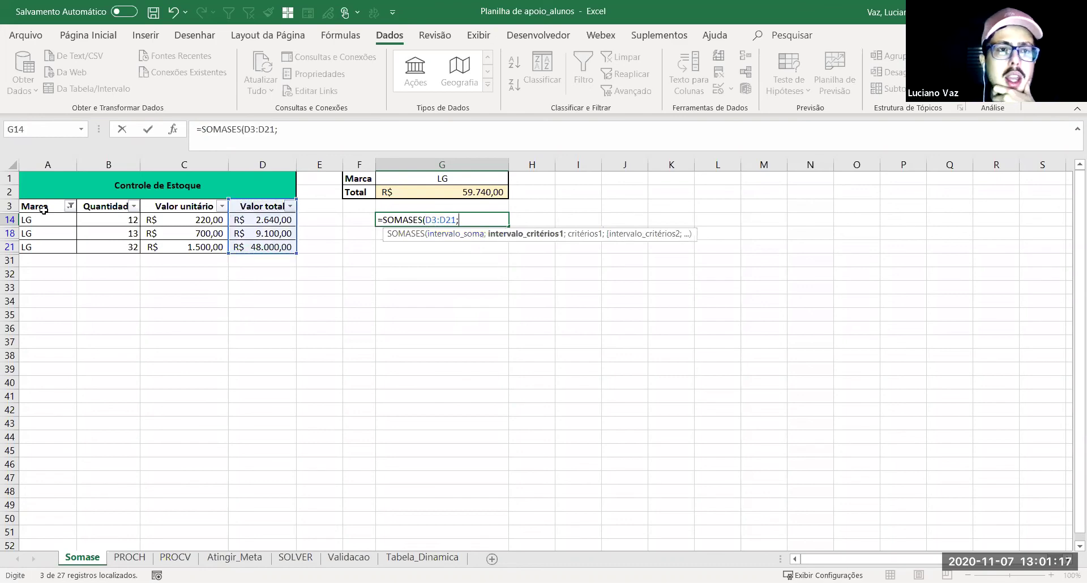
Step: Complete the G14 formula with criteria range A3:A21 and the brand in G1 as its criterion
click(40, 205)
drag(39, 220, 39, 247)
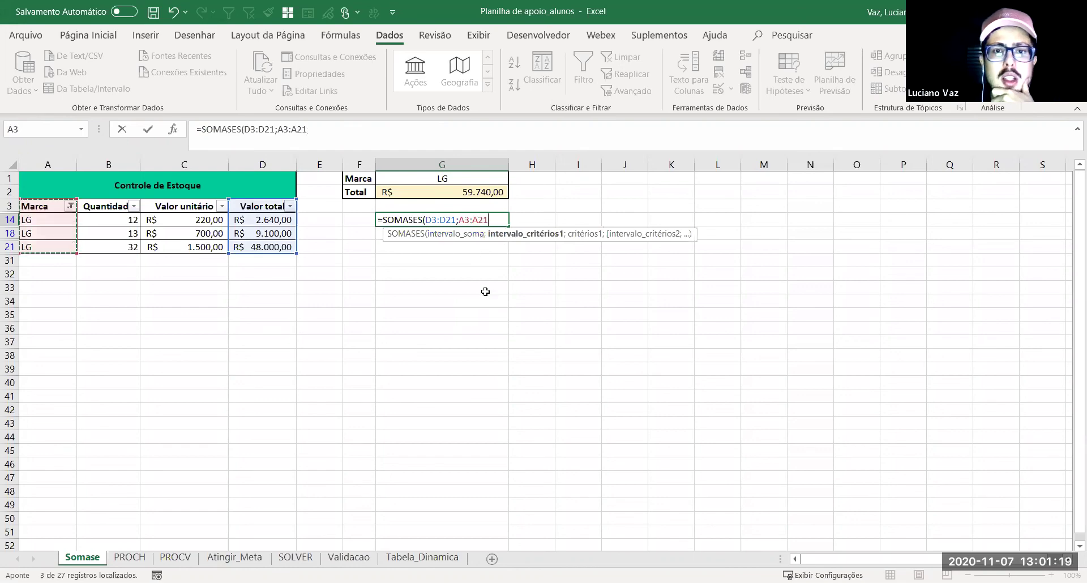
text(;)
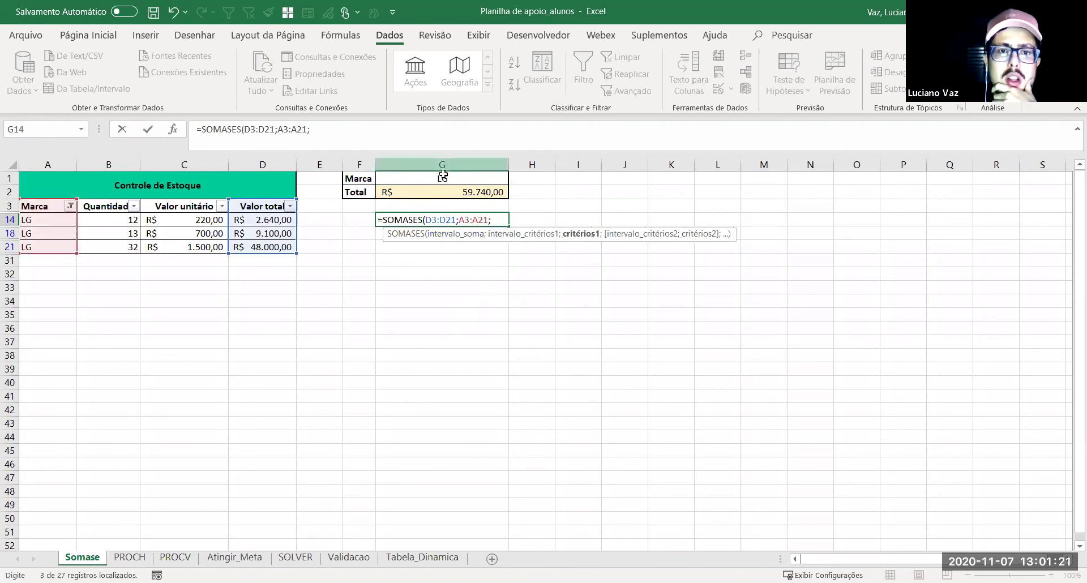
click(440, 179)
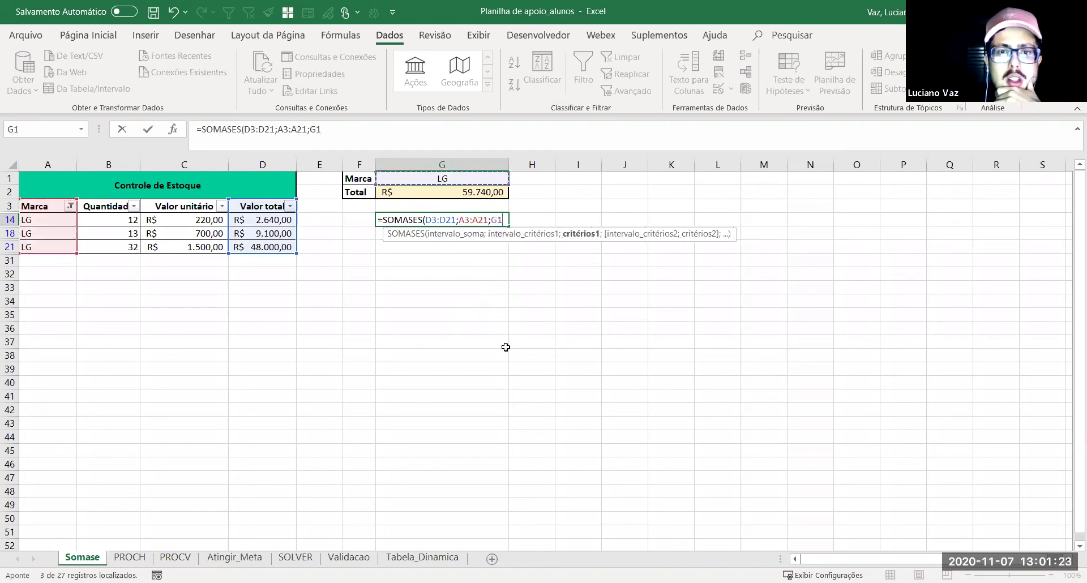
key(Return)
click(481, 224)
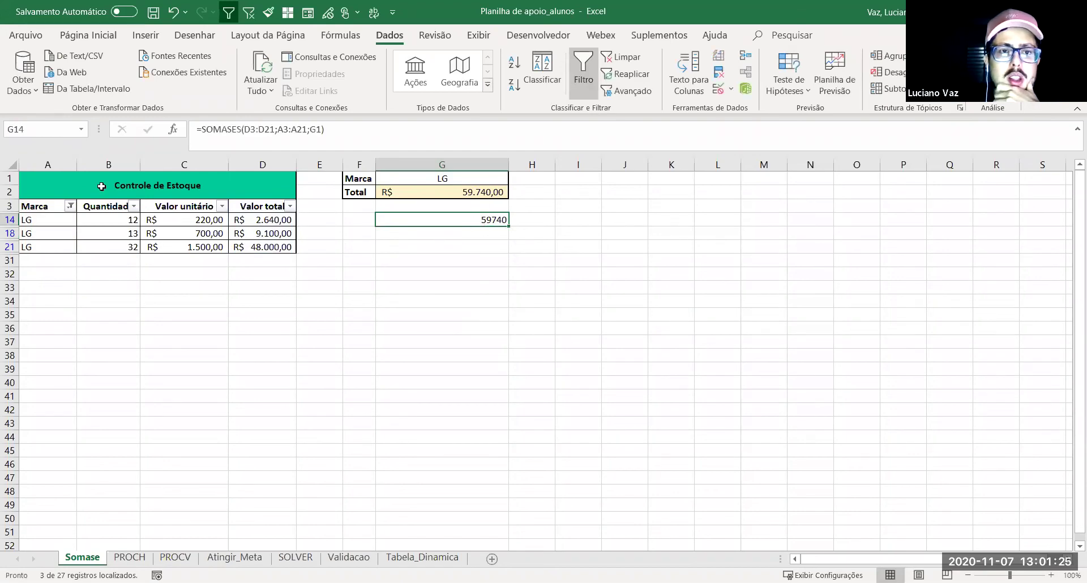
Step: Clear the Marca filter and move the SOMASES formula from G14 to G5
click(448, 179)
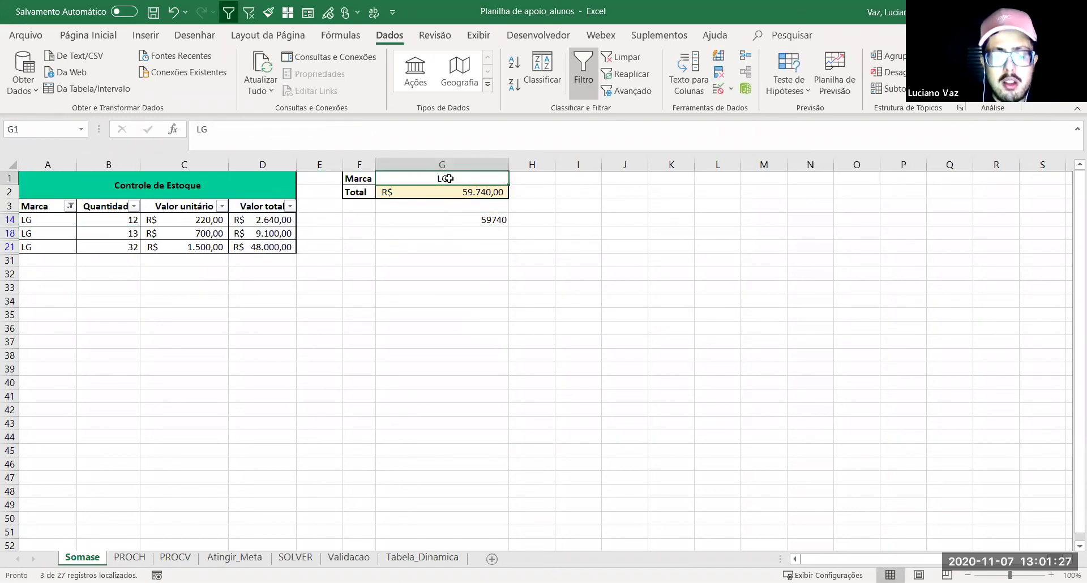
click(72, 222)
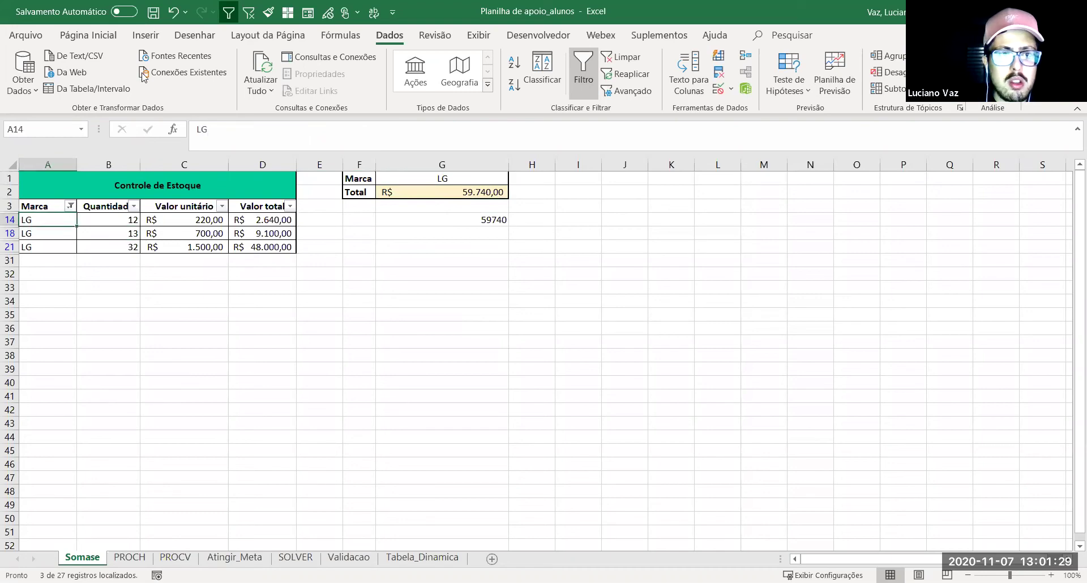
click(248, 11)
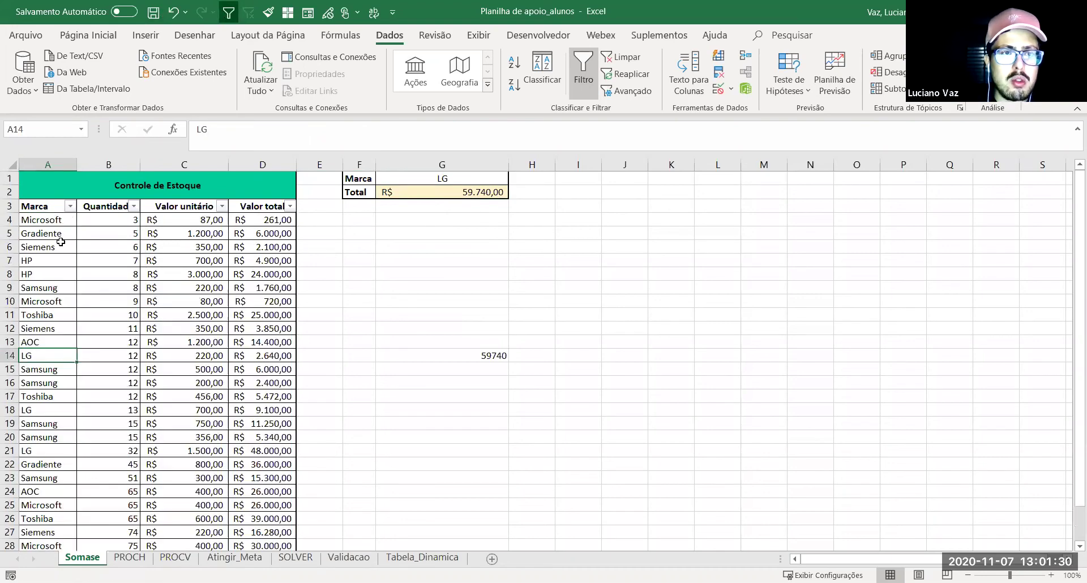
click(469, 351)
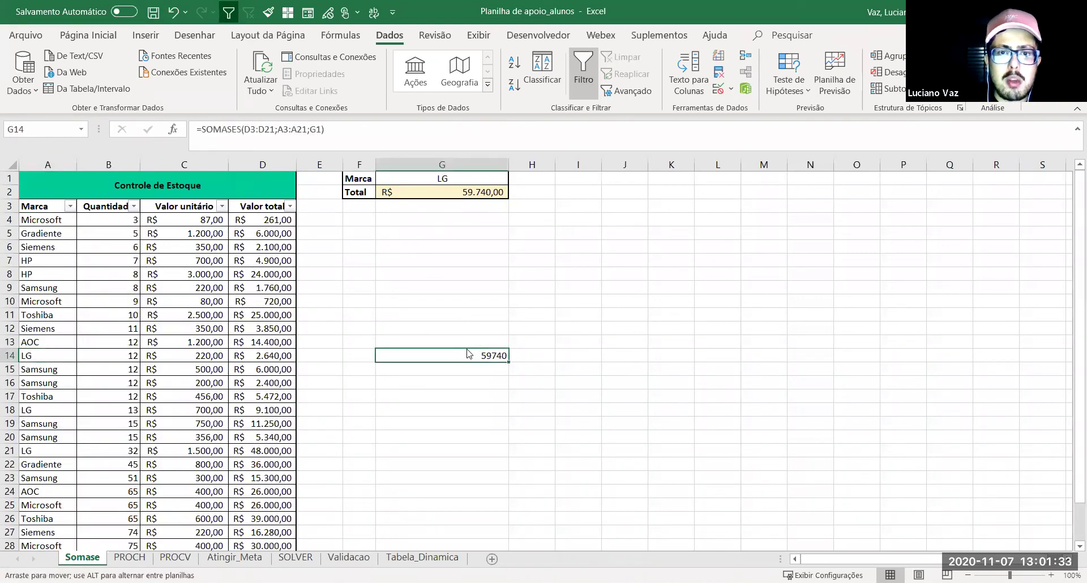
drag(469, 354, 469, 231)
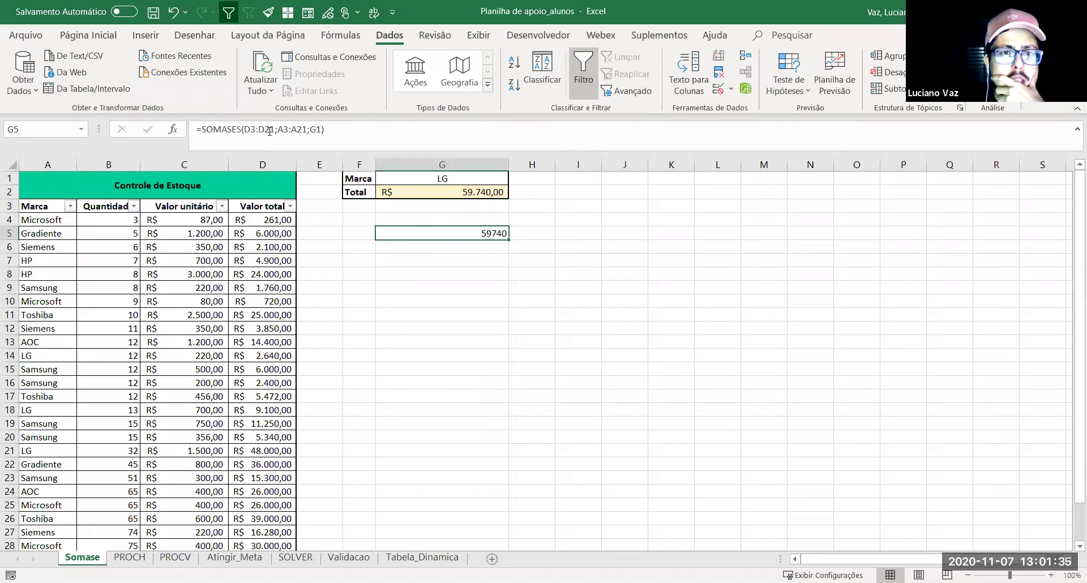
Step: Replace the G5 formula's sum range with D3:D30 and its criteria range with A3:A30
click(266, 148)
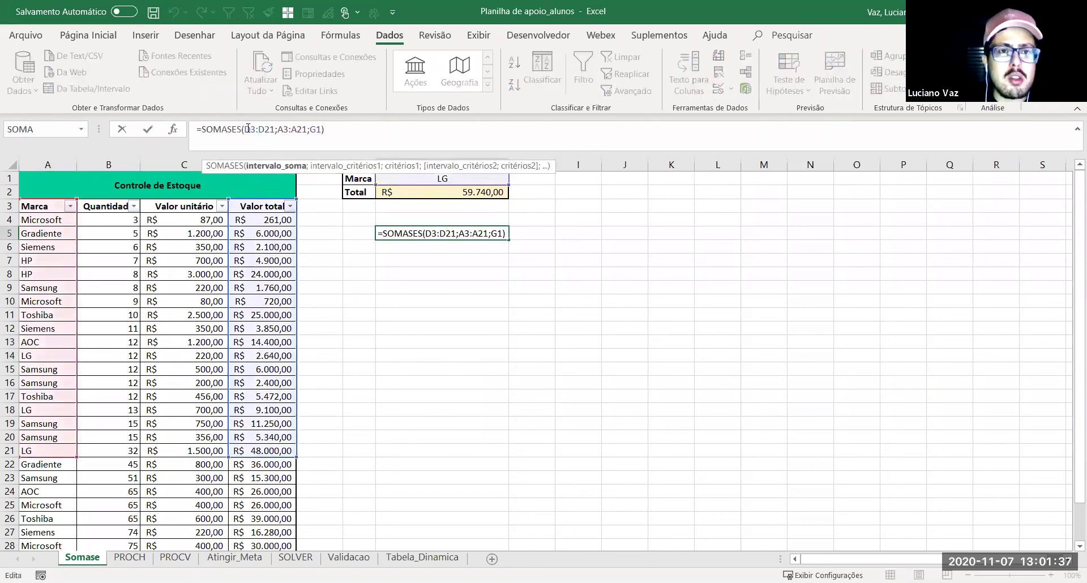
drag(247, 129, 272, 130)
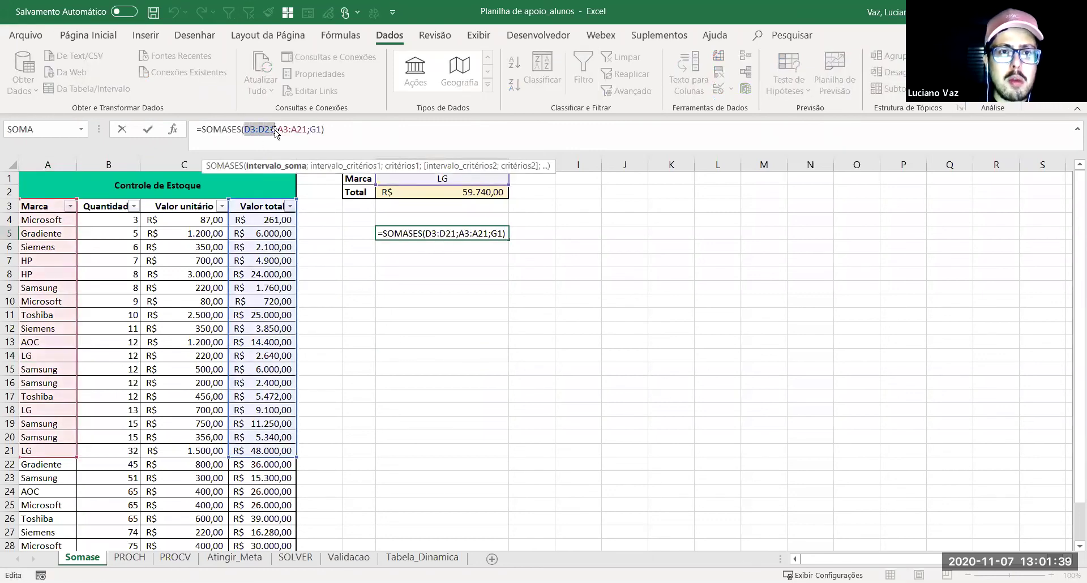
key(BackSpace)
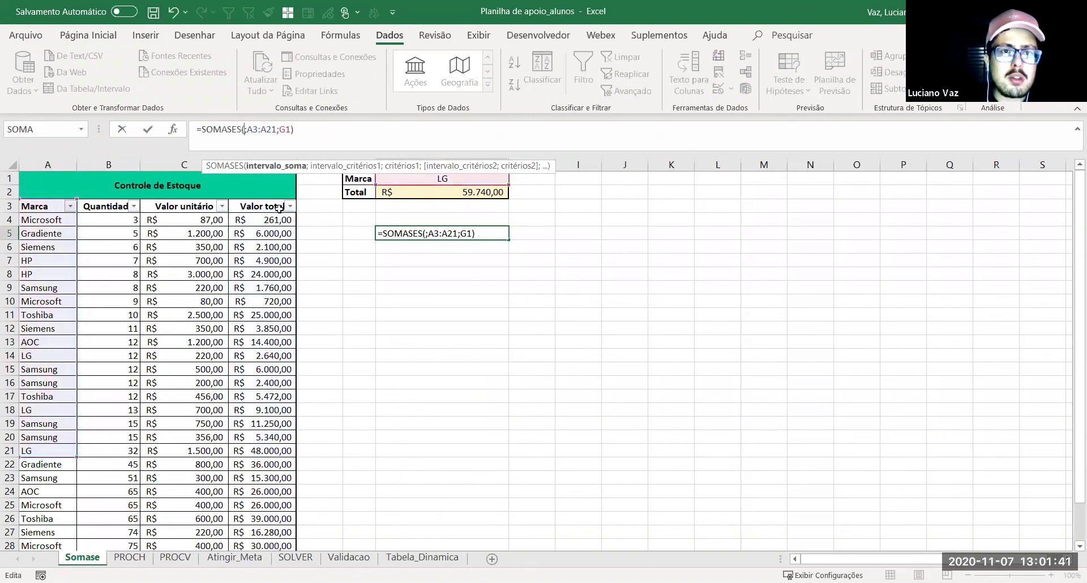
click(256, 206)
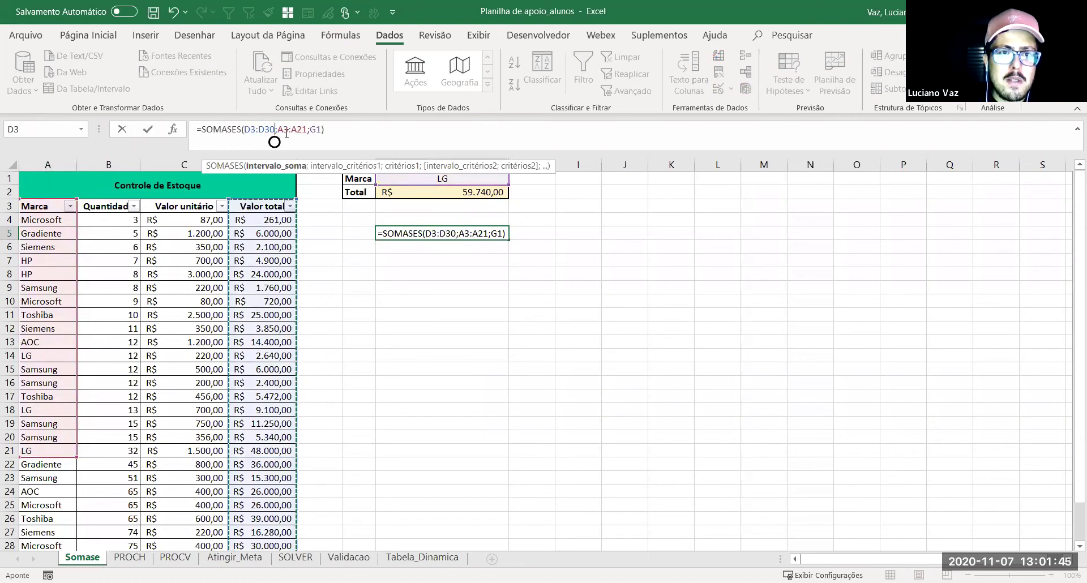
drag(277, 130, 307, 131)
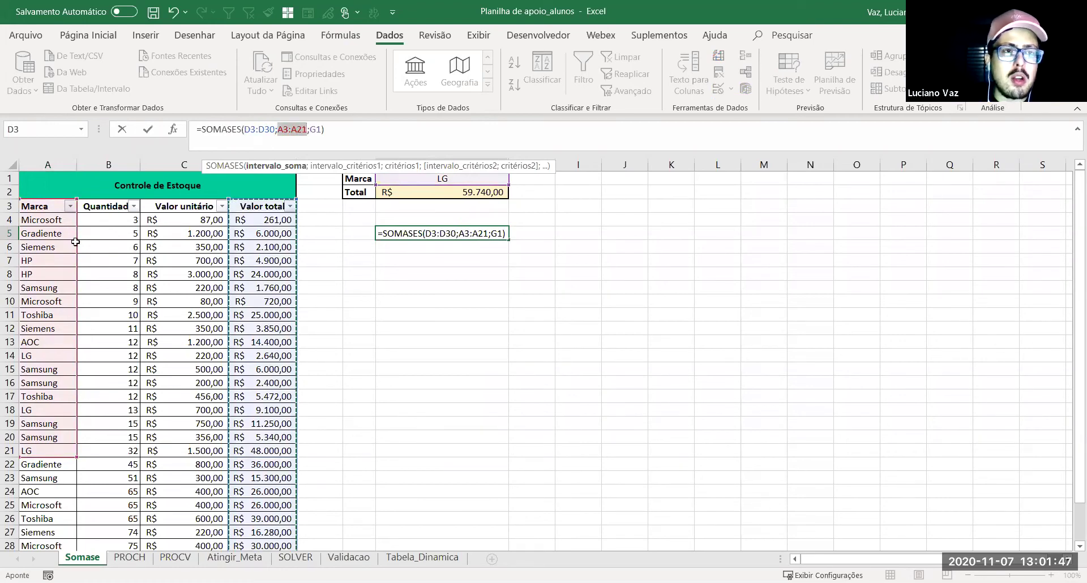
key(BackSpace)
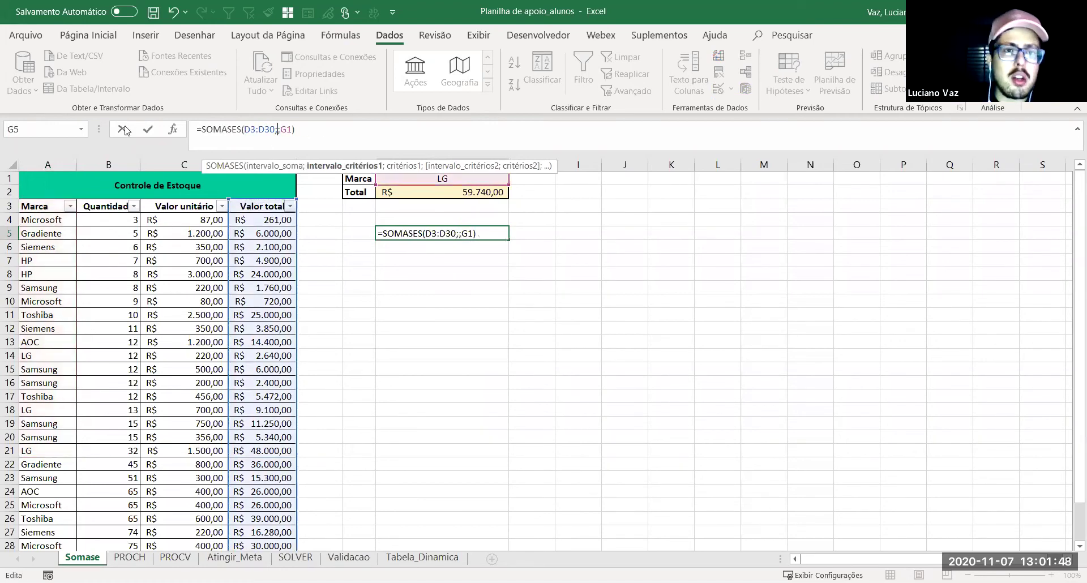
click(28, 207)
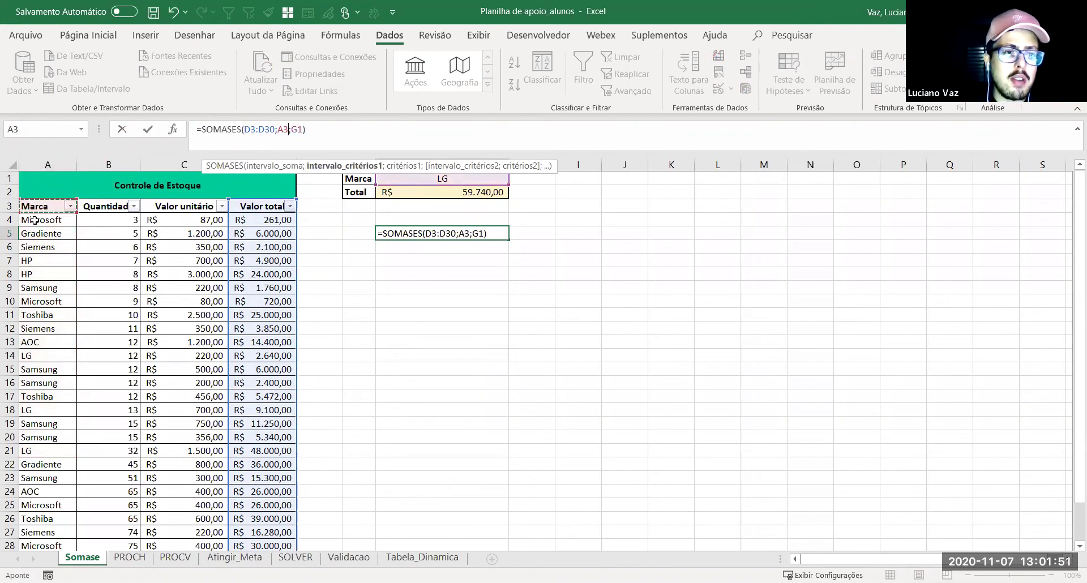
key(ctrl+shift+Down)
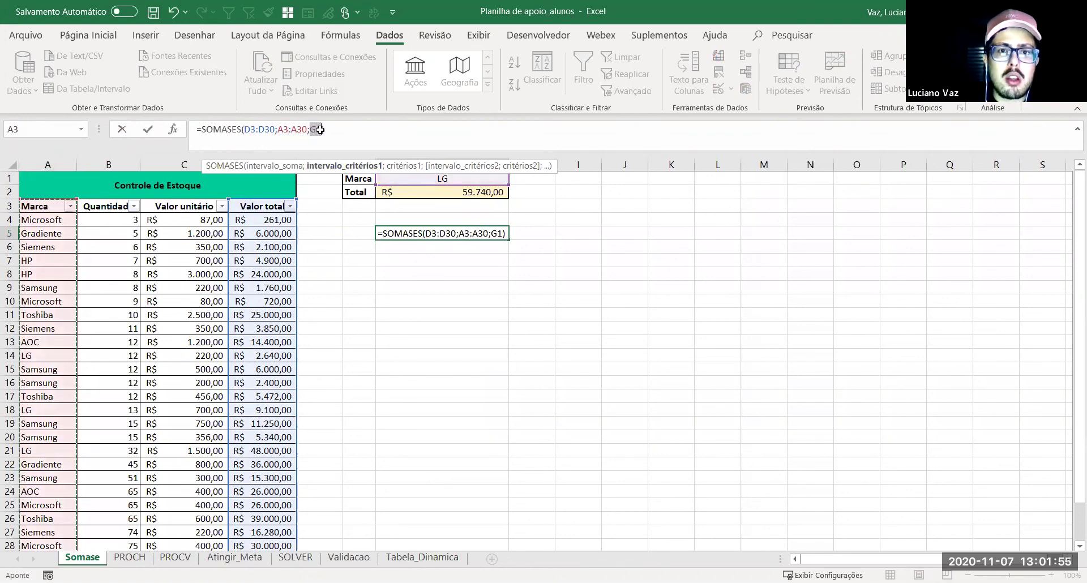
Step: Extend the G5 SOMASES formula with the Quantidade range B3:B30 and ">10" as its second criterion
double_click(316, 130)
click(357, 126)
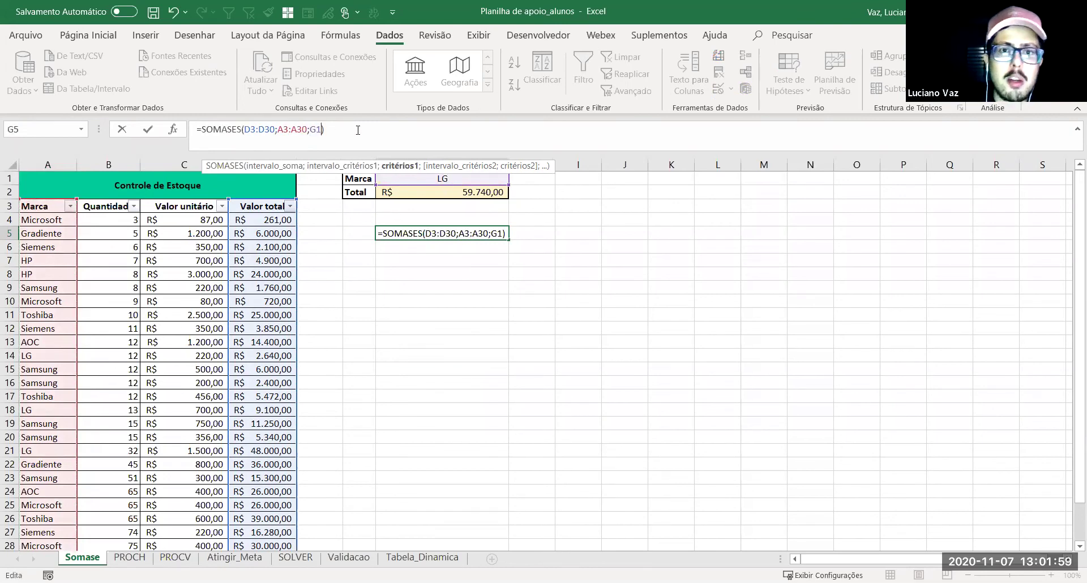
text(;)
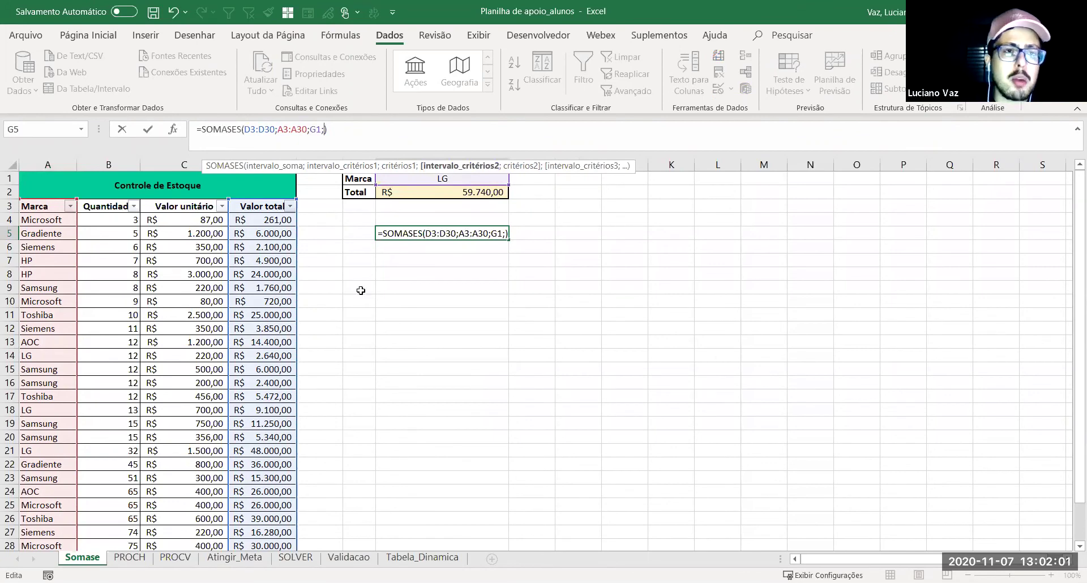
click(95, 205)
key(ctrl+shift+Down)
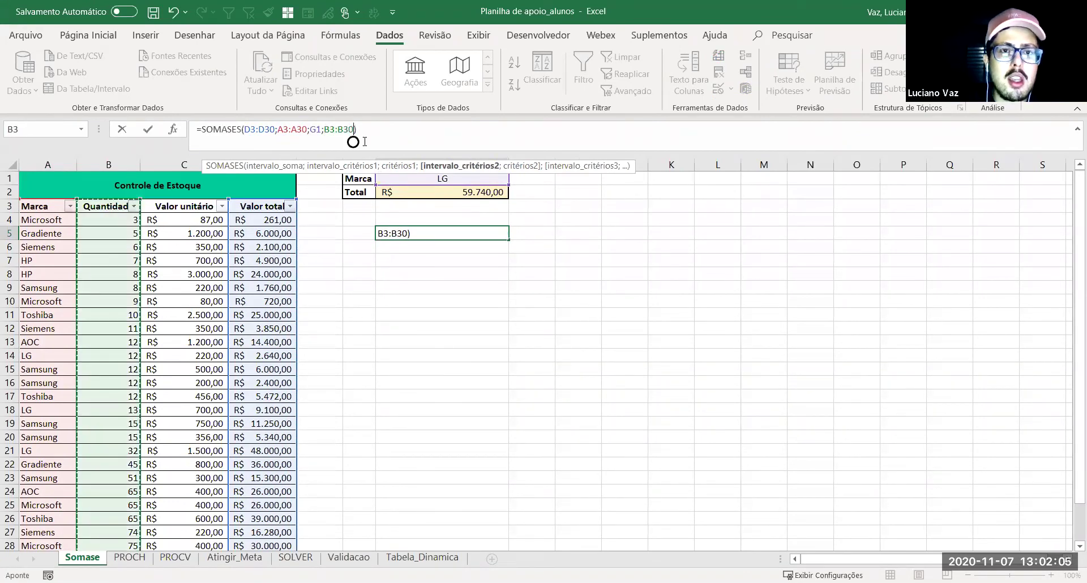
text(;)
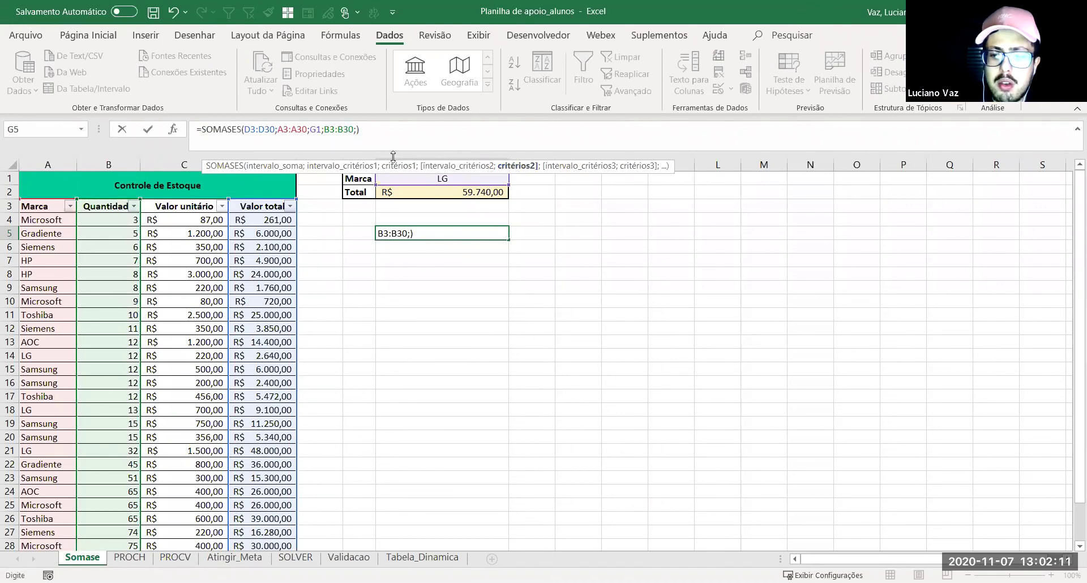
text(">)
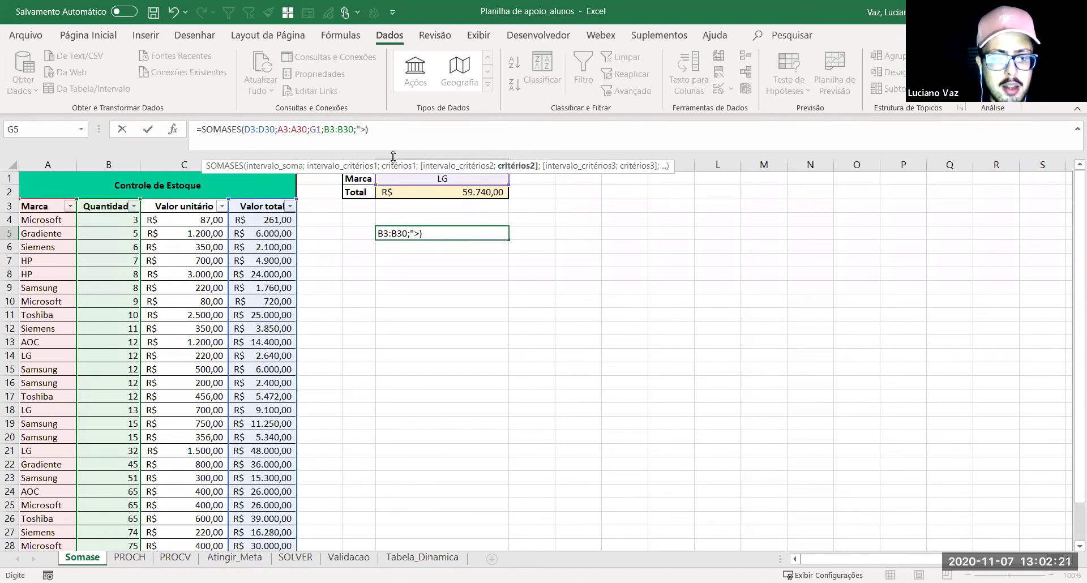
text(10)
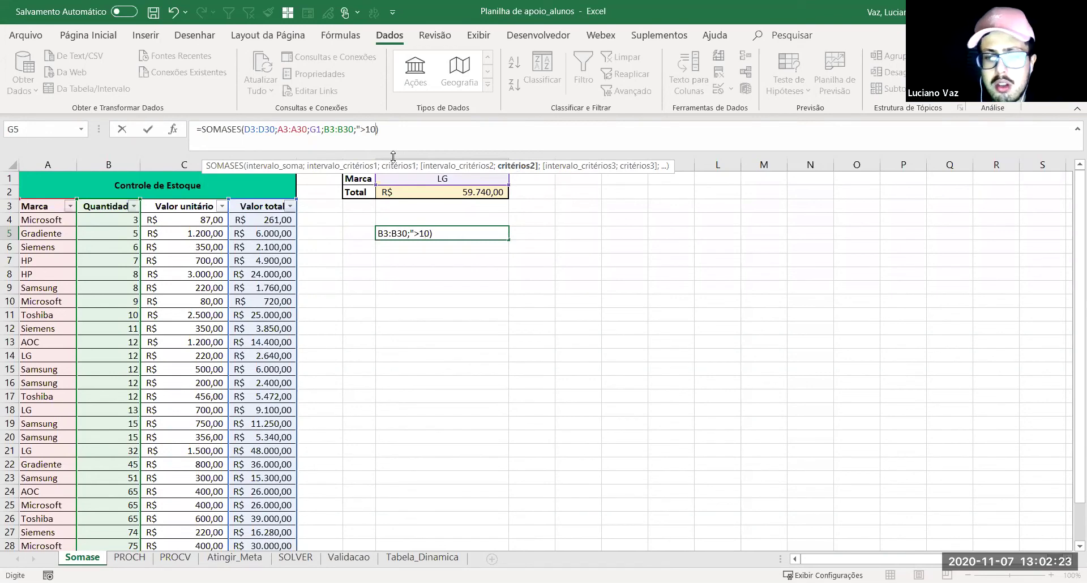
text(")
key(Return)
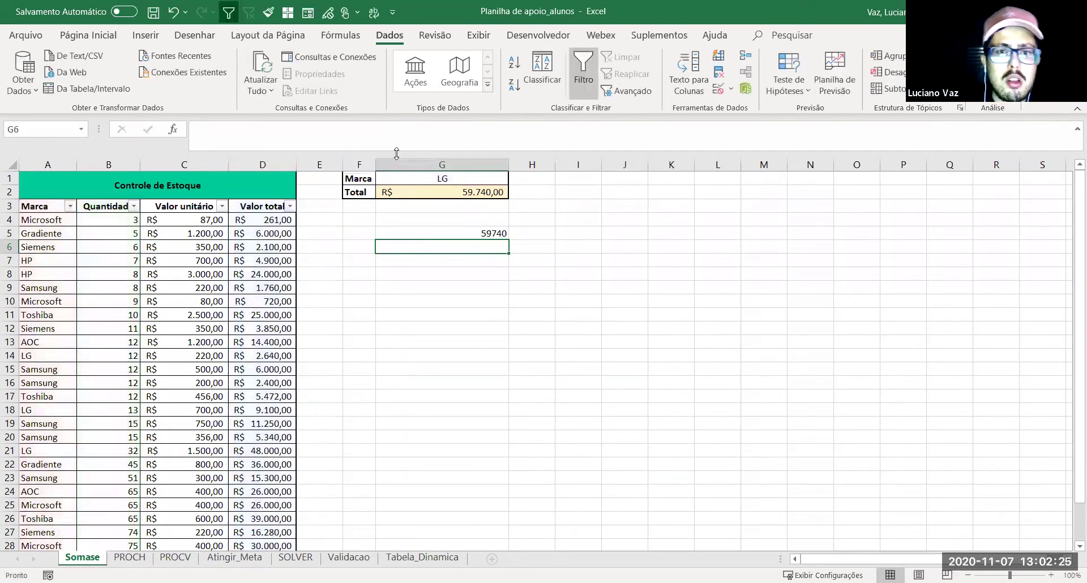
Step: Compare the SOMASES formula in G5 with the SOMASE total in G2
click(492, 232)
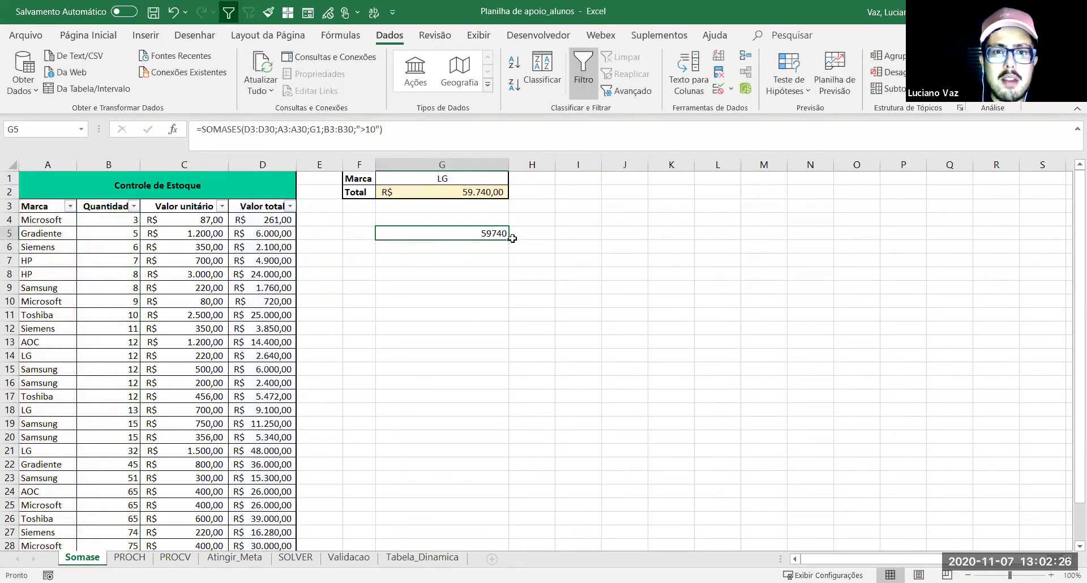
click(467, 192)
click(71, 206)
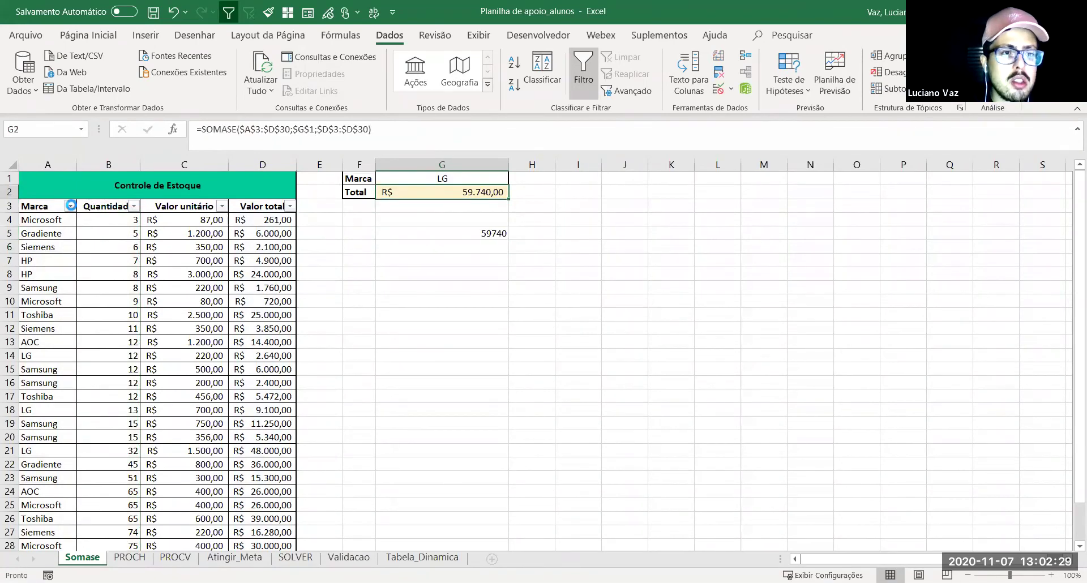
Step: Try the G5 formula's quantity criterion >10 without quotation marks, and discard the edit
click(442, 233)
click(360, 129)
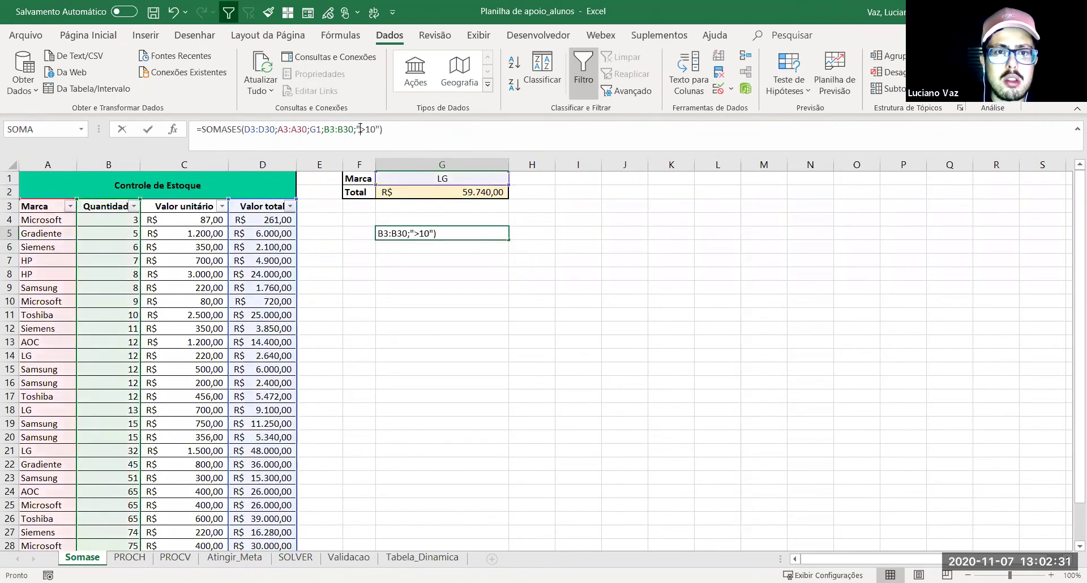
key(BackSpace)
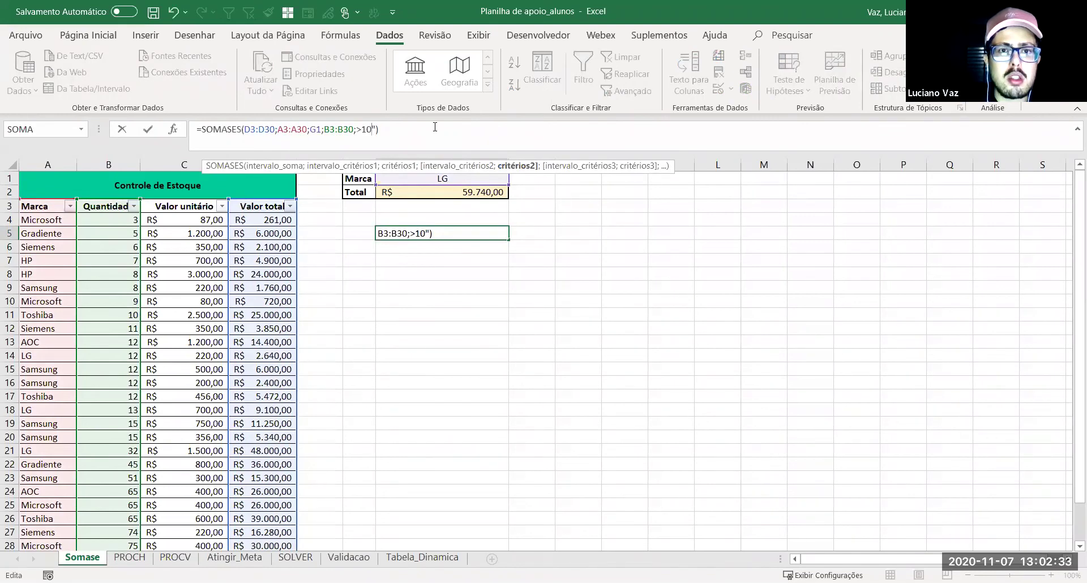
key(Right)
key(Right)
key(Right)
key(Delete)
key(Return)
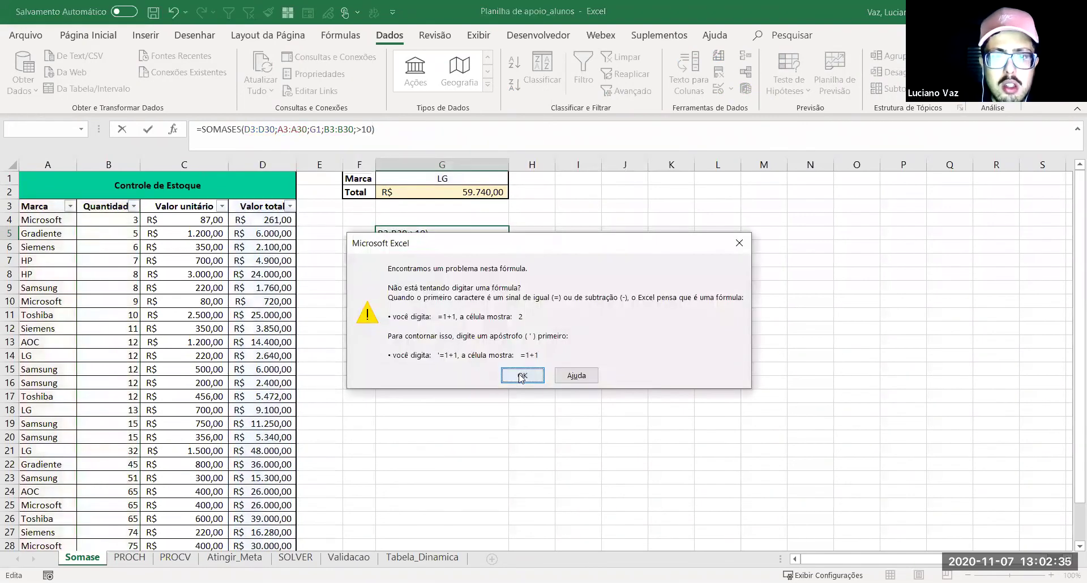
click(521, 376)
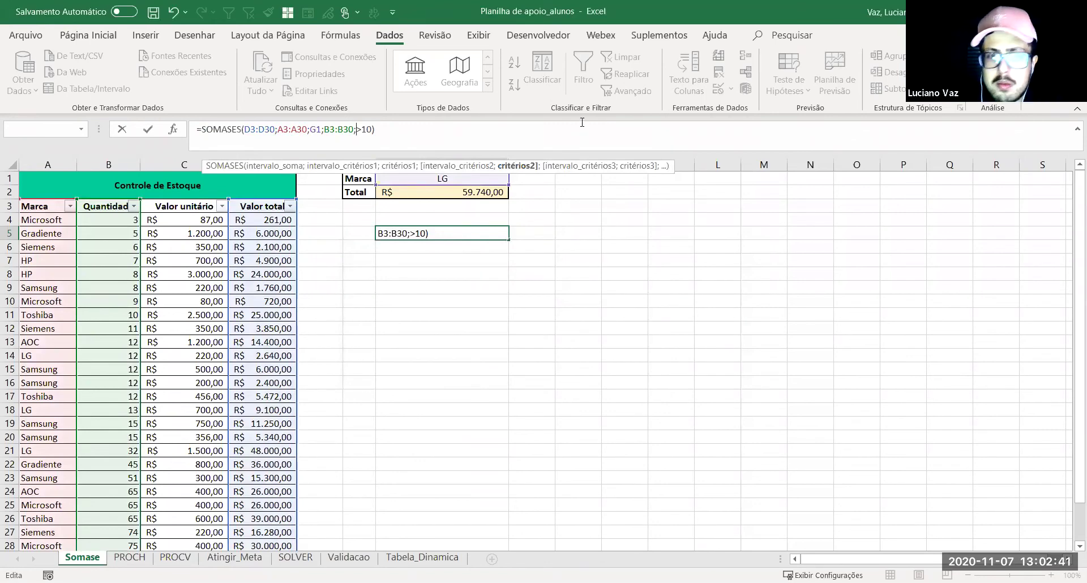
key(shift+space)
key(Escape)
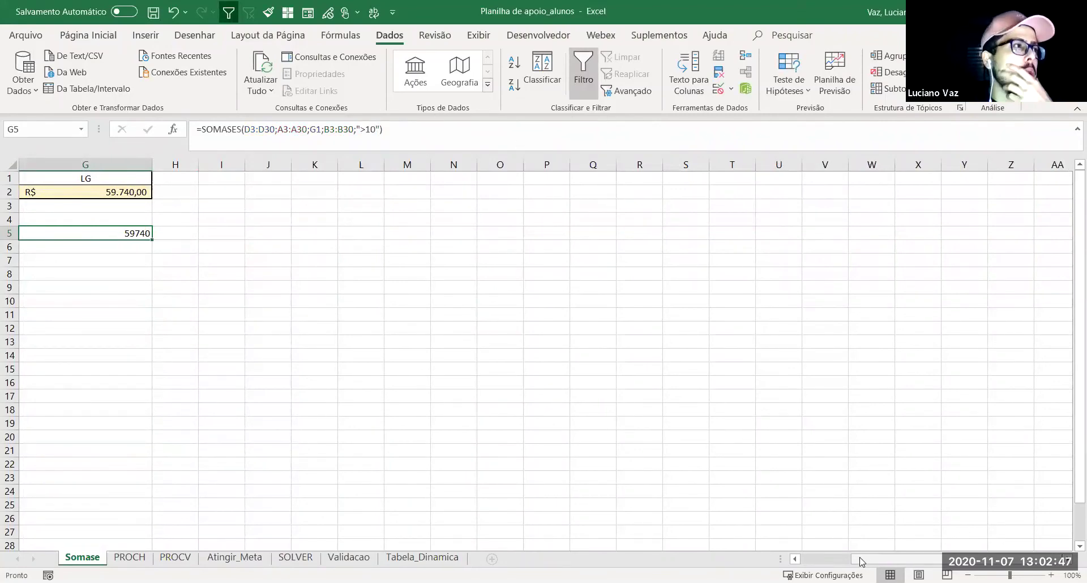
Step: Try filtering the Marca column to LG with the formula in G5, and undo the filter
drag(860, 559, 807, 560)
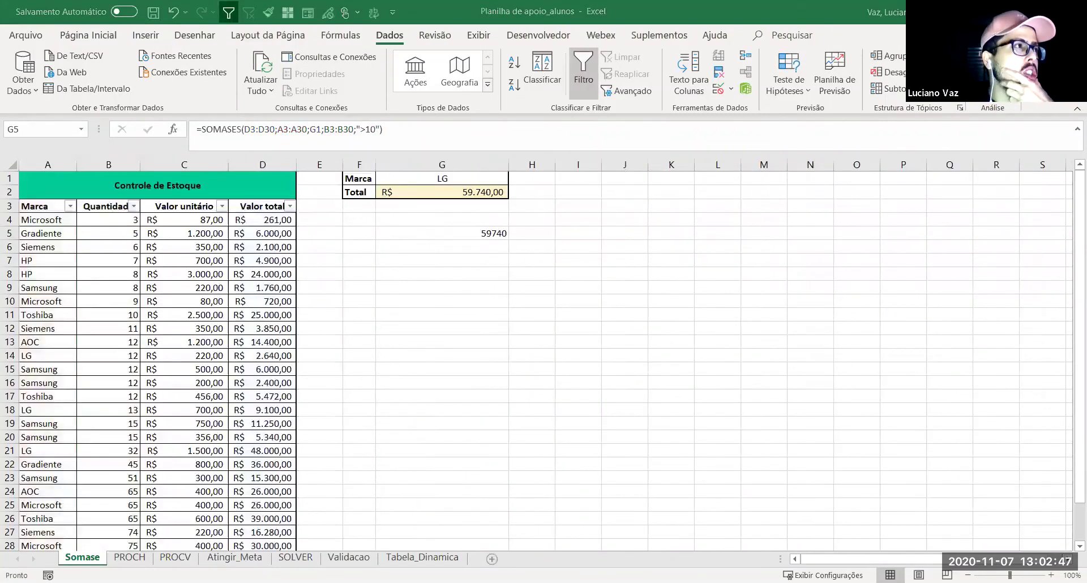
click(461, 230)
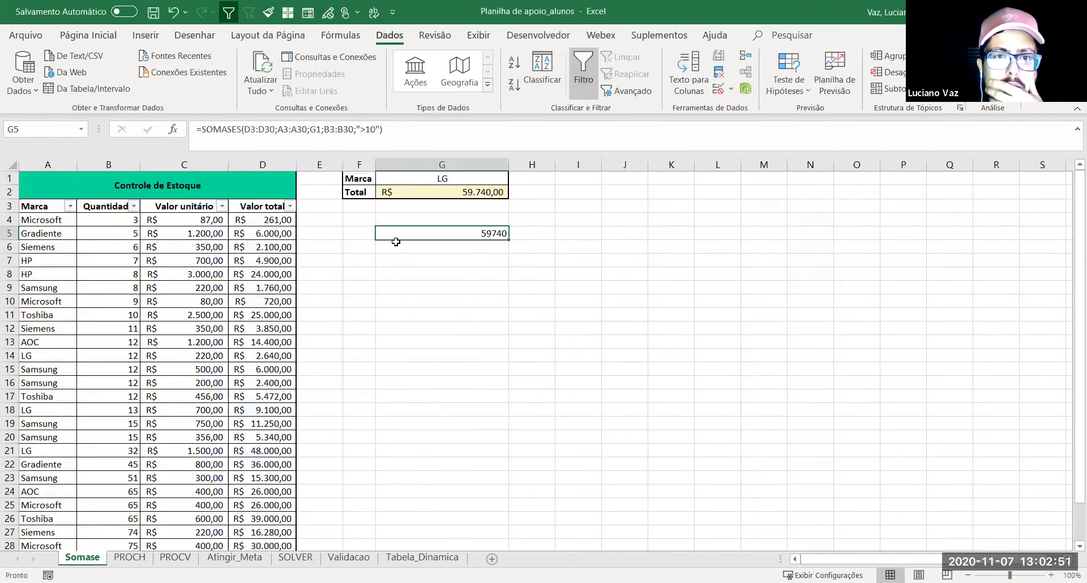
key(Return)
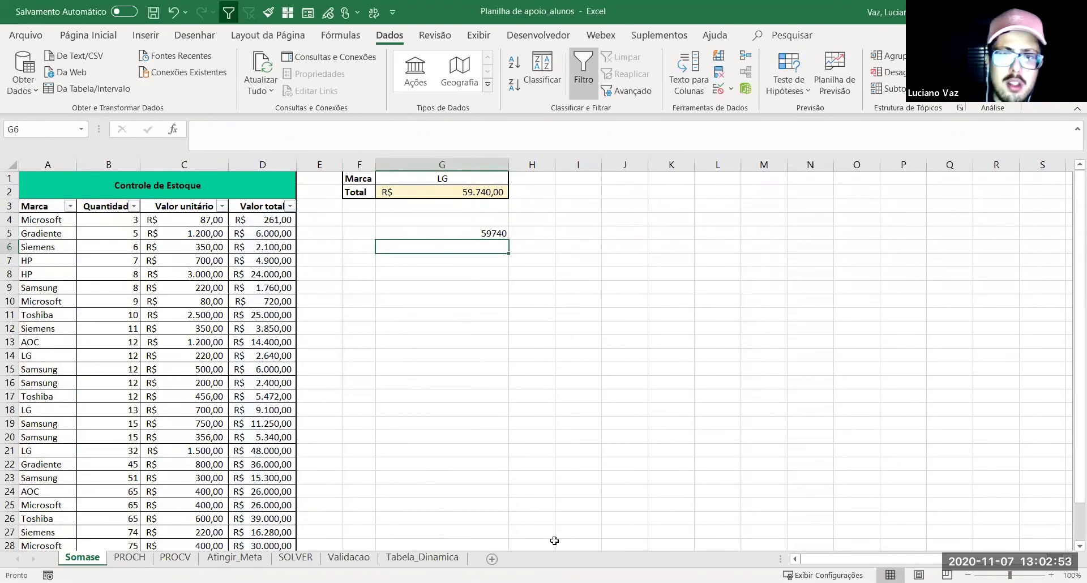
click(70, 207)
click(38, 354)
click(38, 403)
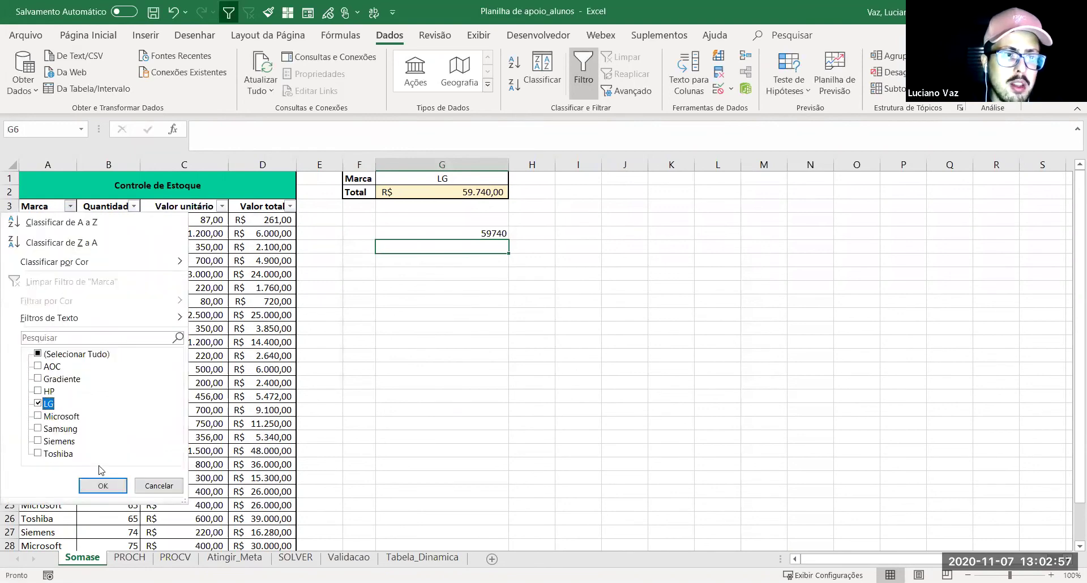
click(109, 486)
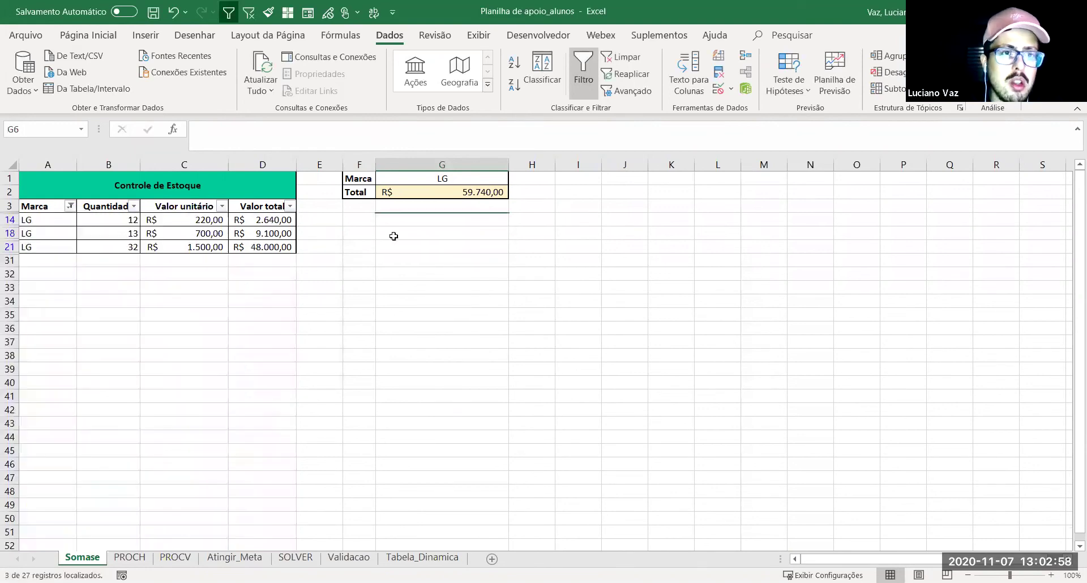
click(471, 223)
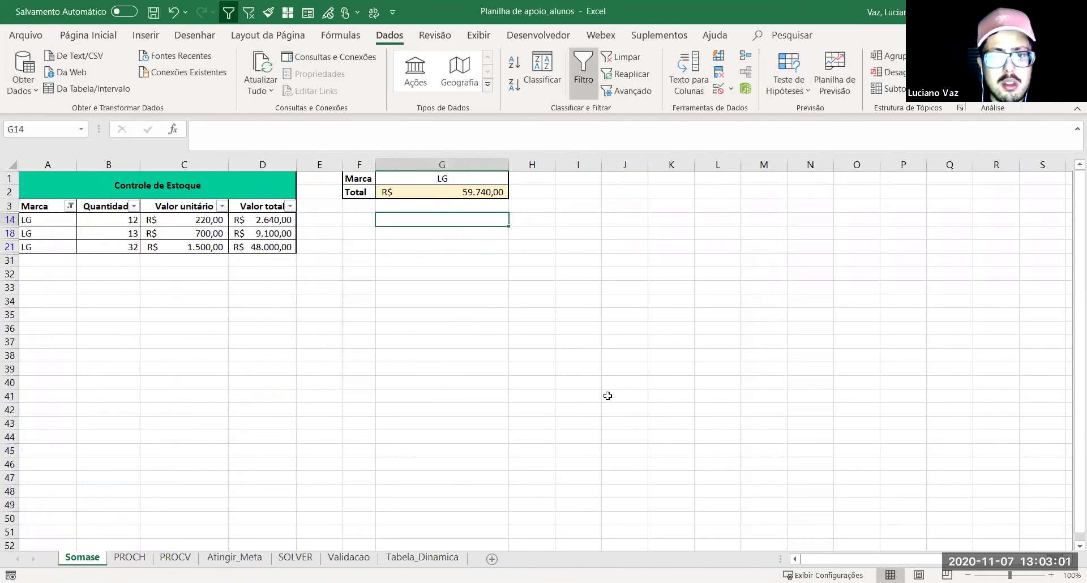
key(ctrl+z)
Step: Move the SOMASES formula from G5 to J1, above the filterable rows
click(453, 235)
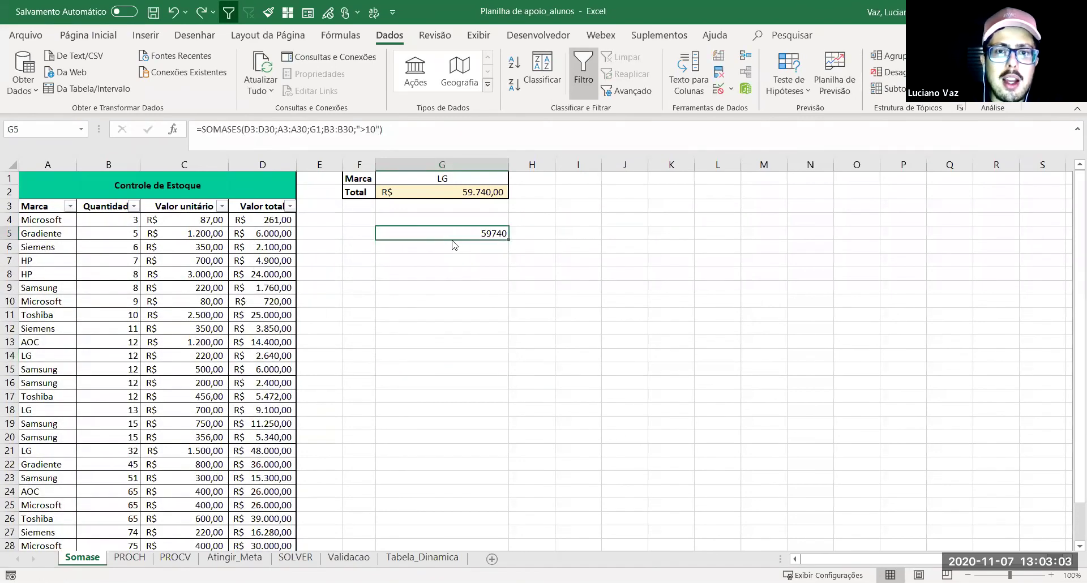
drag(452, 240, 615, 178)
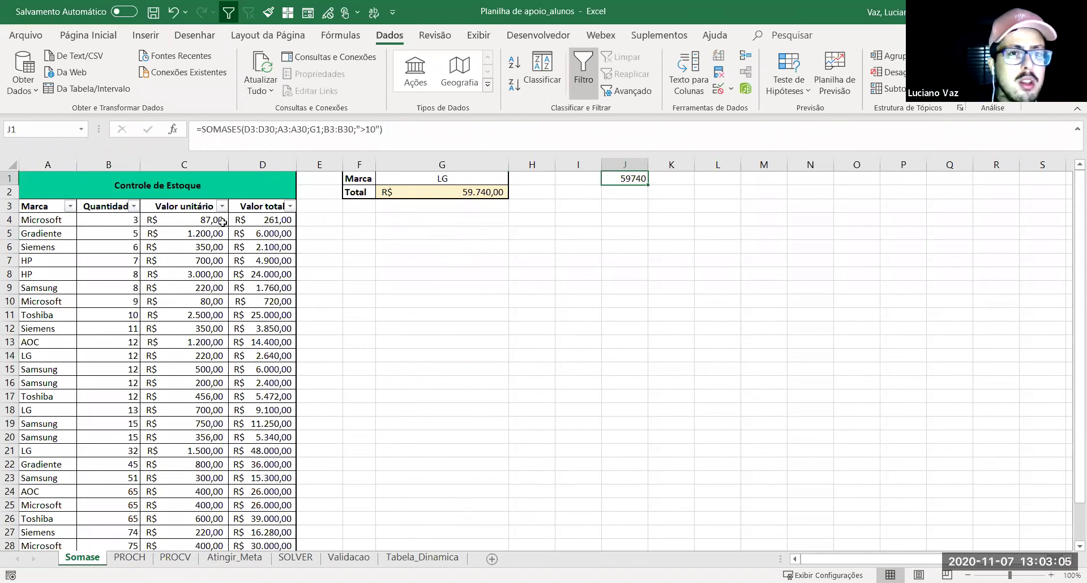
click(74, 220)
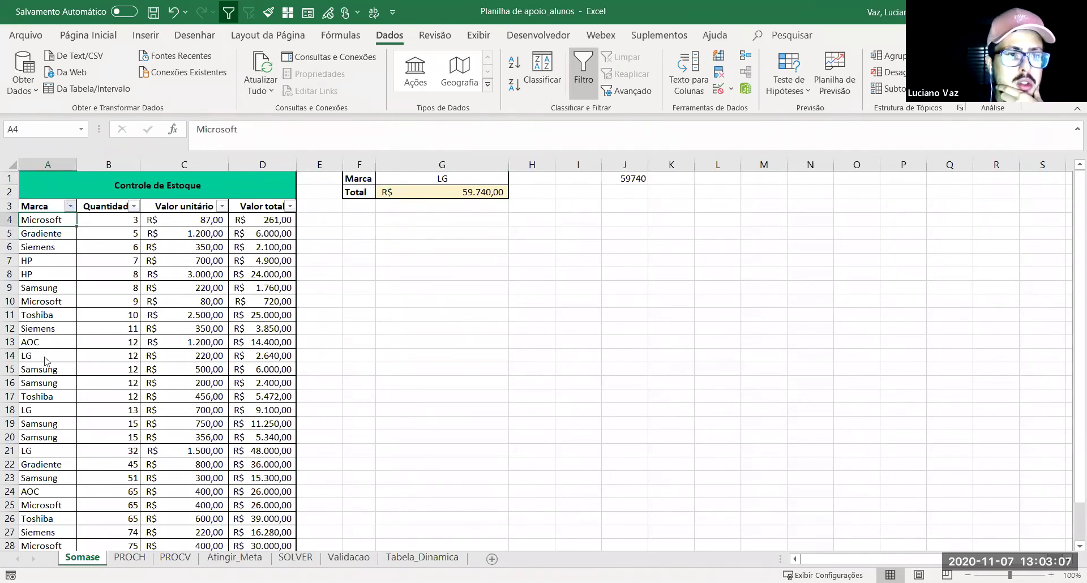
Step: Filter the Marca column to show only LG and select the SOMASES result in J1
click(71, 206)
click(38, 354)
click(38, 403)
click(103, 486)
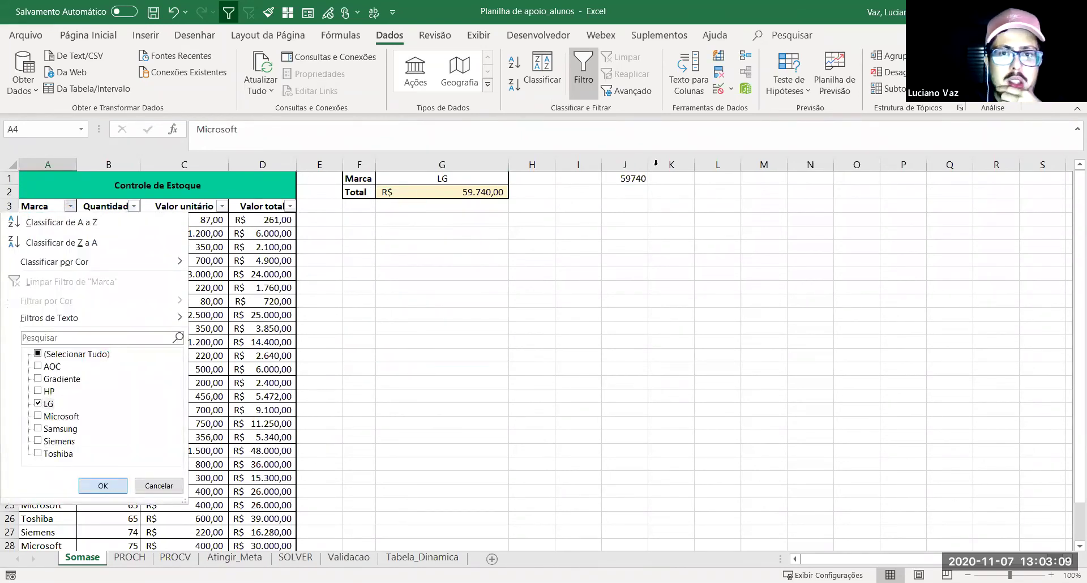
click(622, 178)
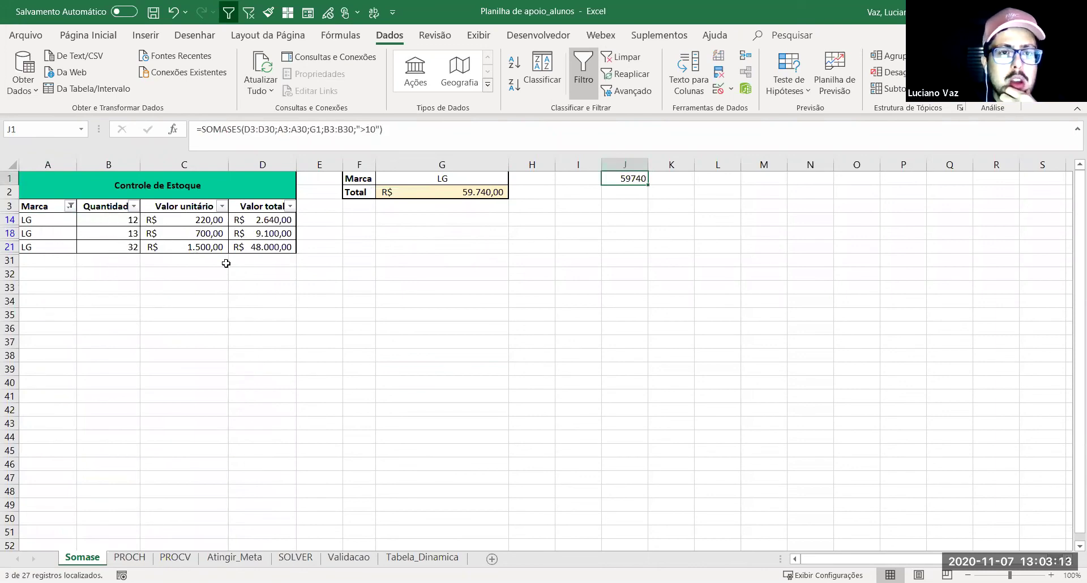
Step: Set the quantity of the LG item in B18 to 8
click(123, 232)
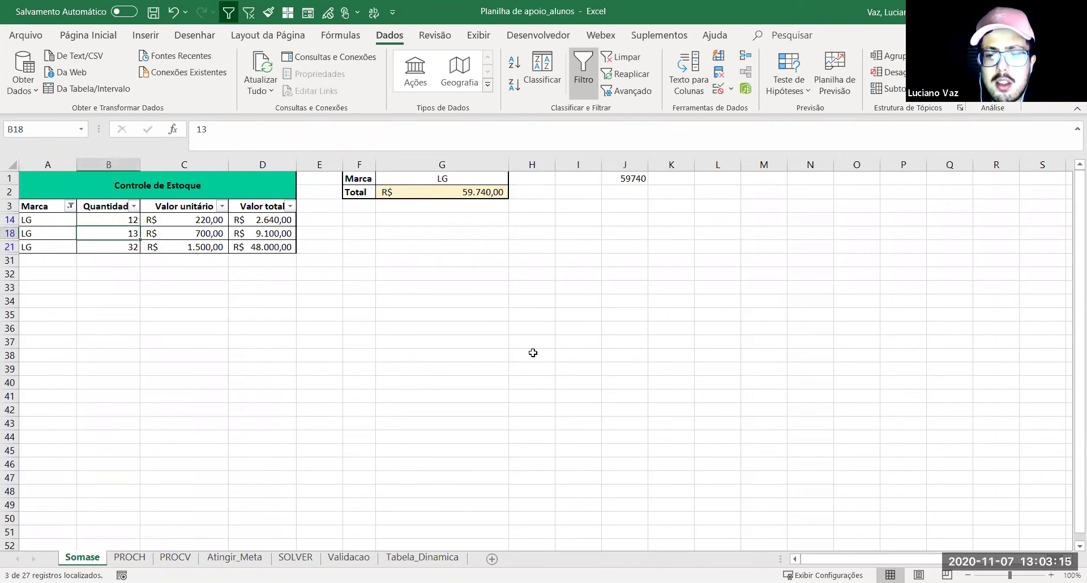
text(8)
key(Return)
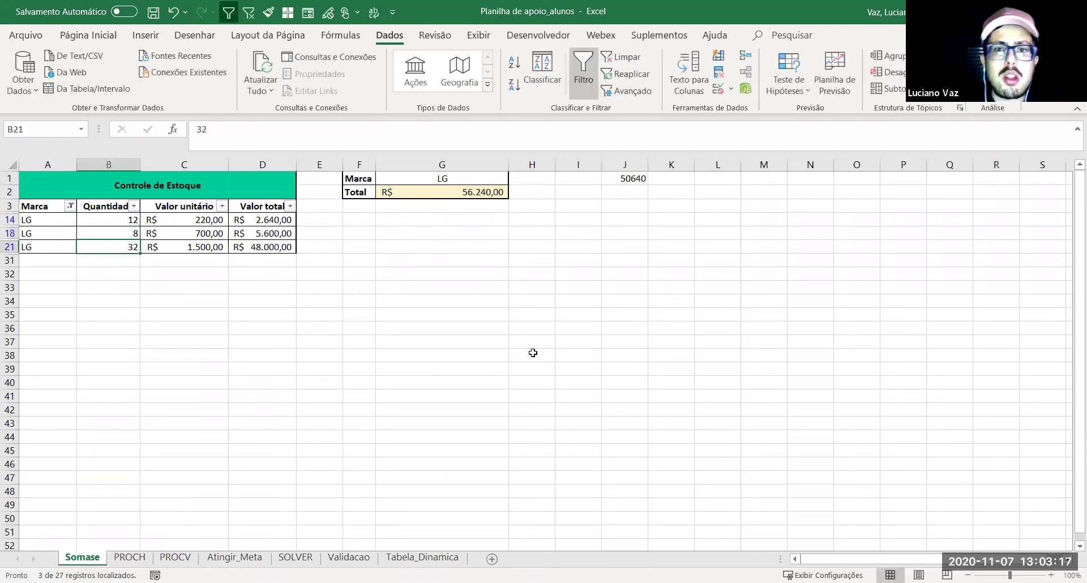
Step: Check the sum of the Valor total cells D14 and D21 against the SOMASES result in J1
click(257, 247)
ctrl+click(259, 219)
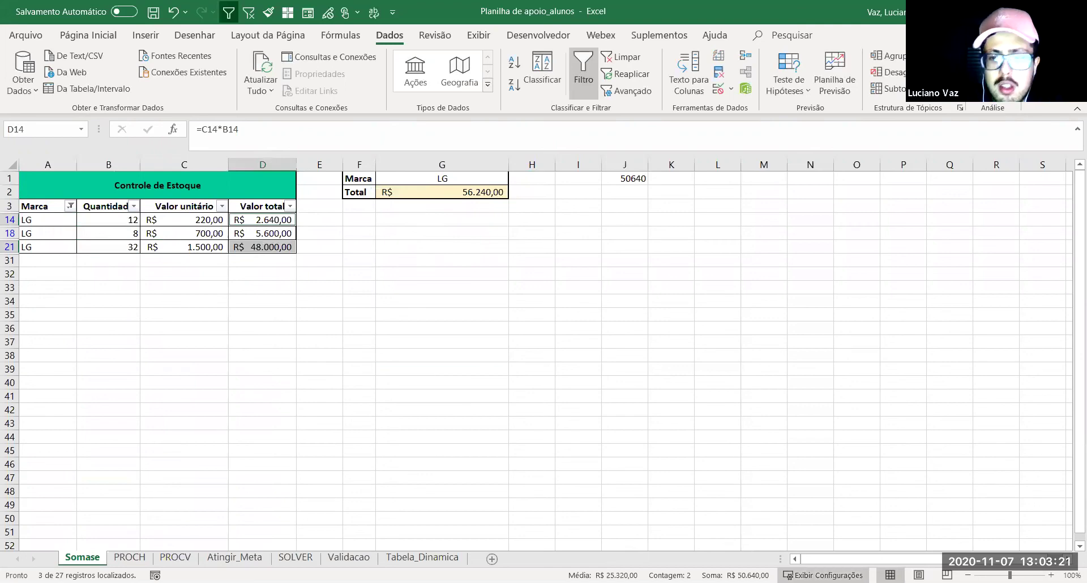
click(640, 203)
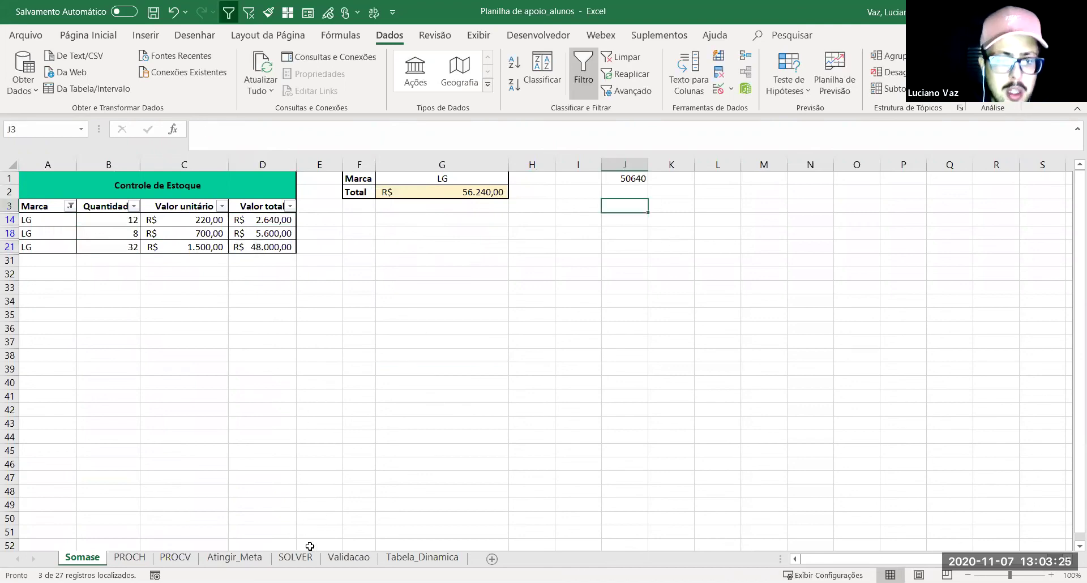
Step: Open the Validacao sheet and examine its car table up to the first empty Donos cell, C2
click(345, 558)
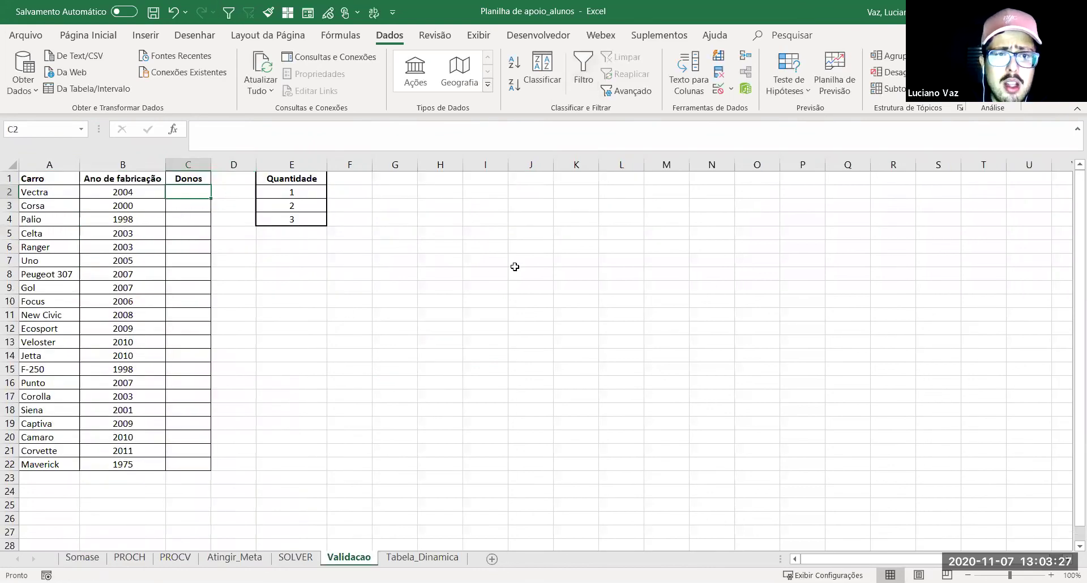
click(133, 195)
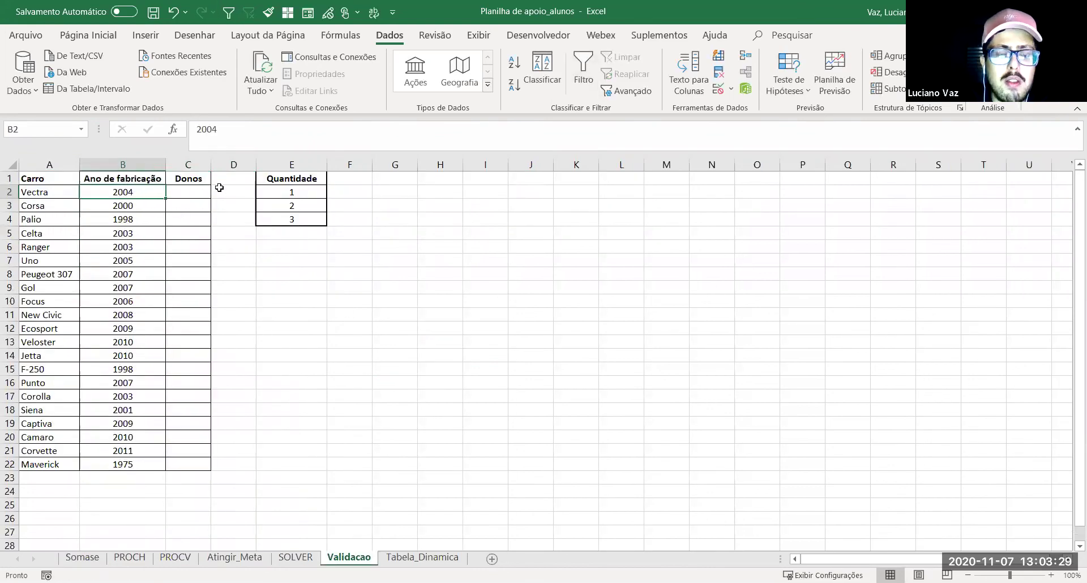
key(Right)
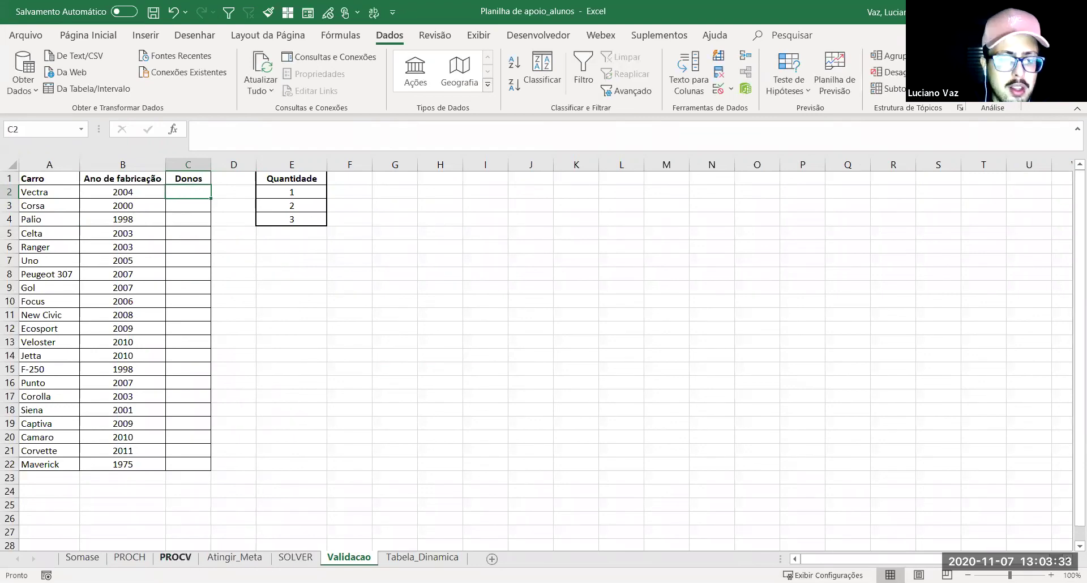
Step: On the PROCV sheet, choose two different names from the Nome list in B3 to update the lookup, finishing with the person in D11
click(175, 561)
click(164, 212)
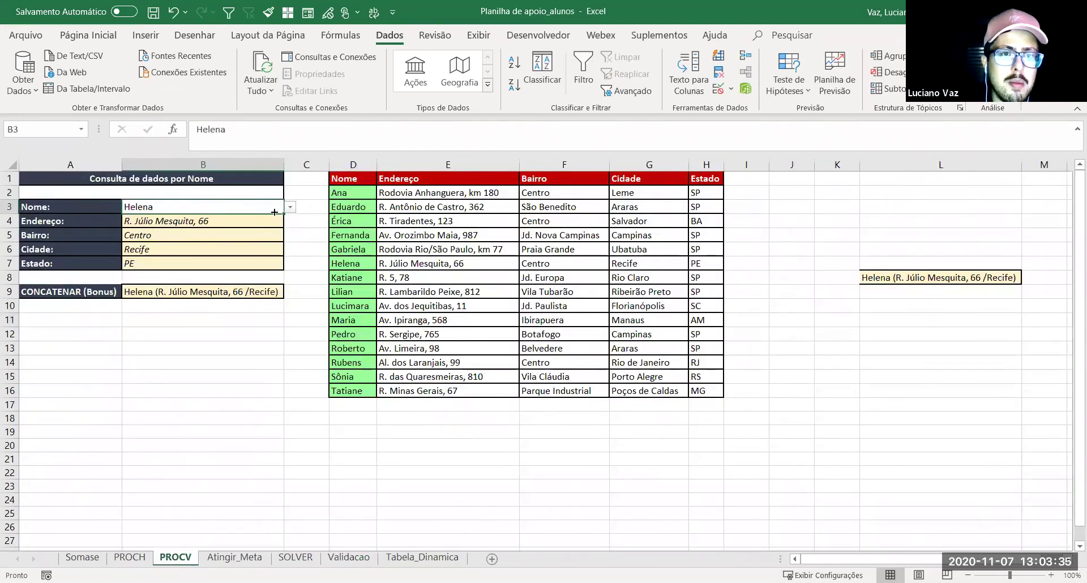
click(290, 207)
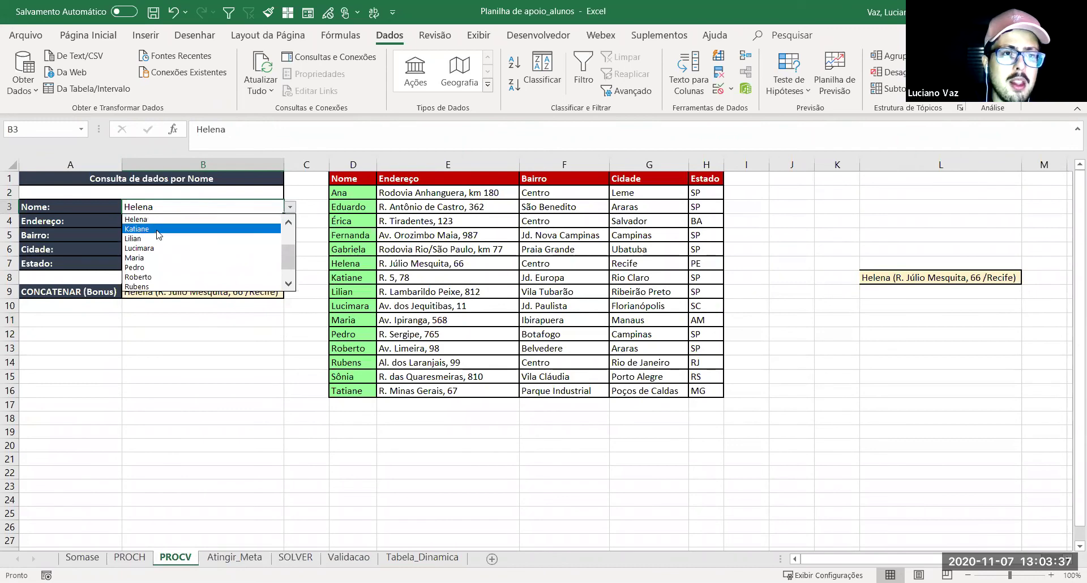
click(153, 228)
click(290, 208)
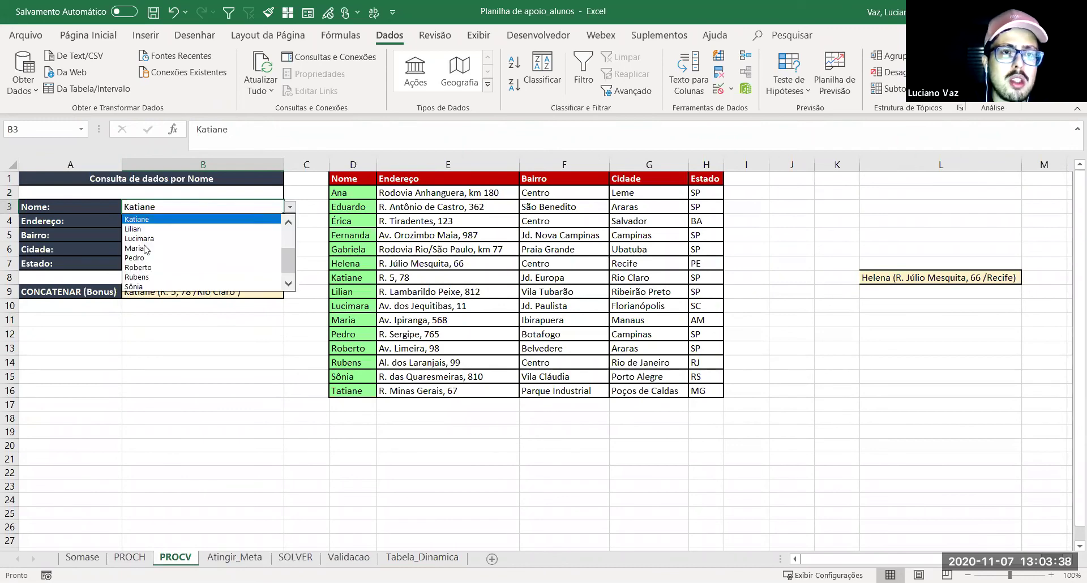
click(164, 219)
key(alt+Down)
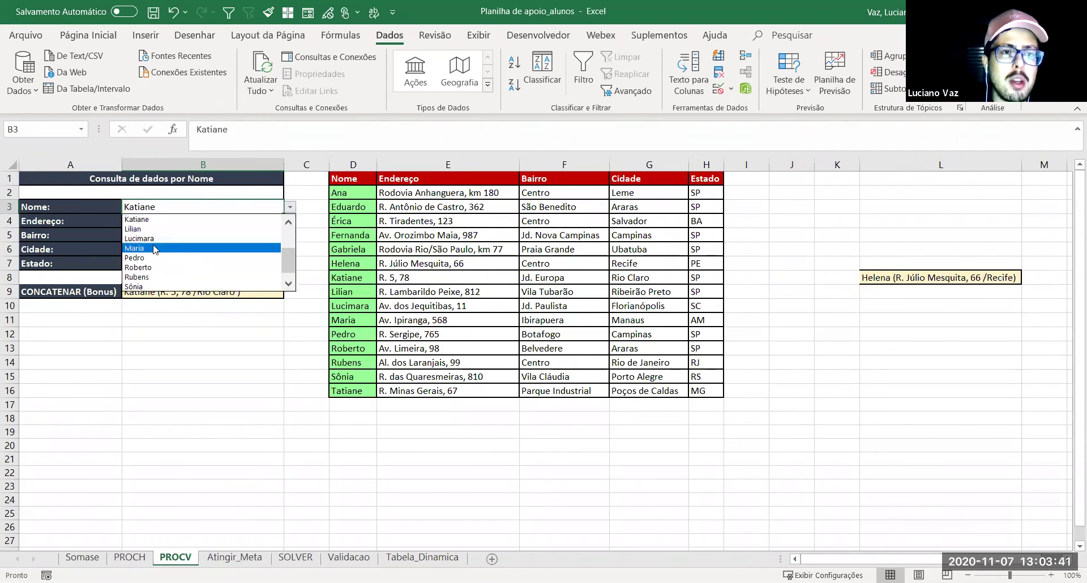
click(148, 246)
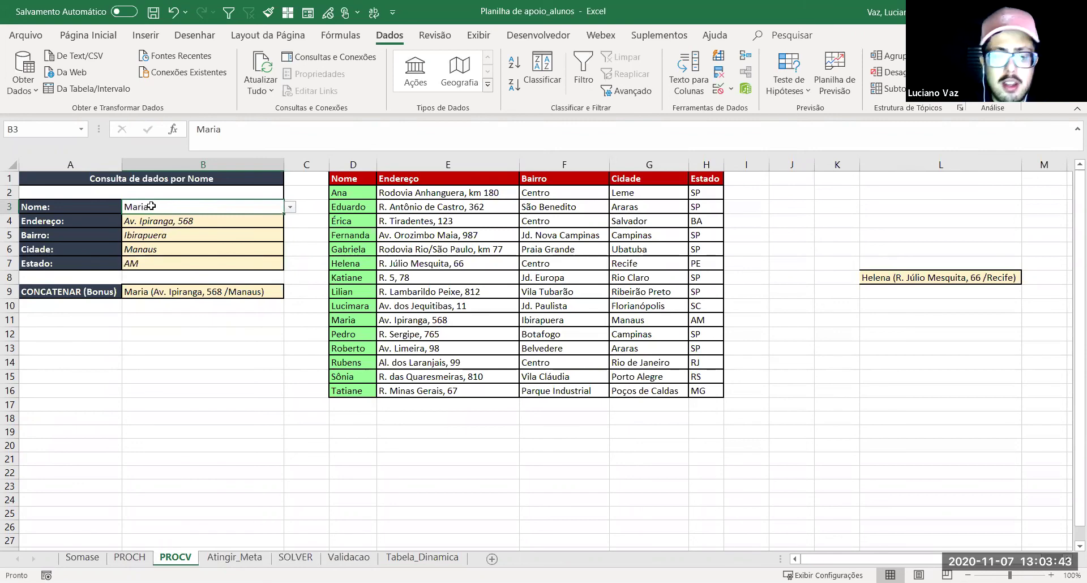
Step: Try to enter a first name missing from the lookup table in the Nome cell B3, and cancel the entry
text(Luciano)
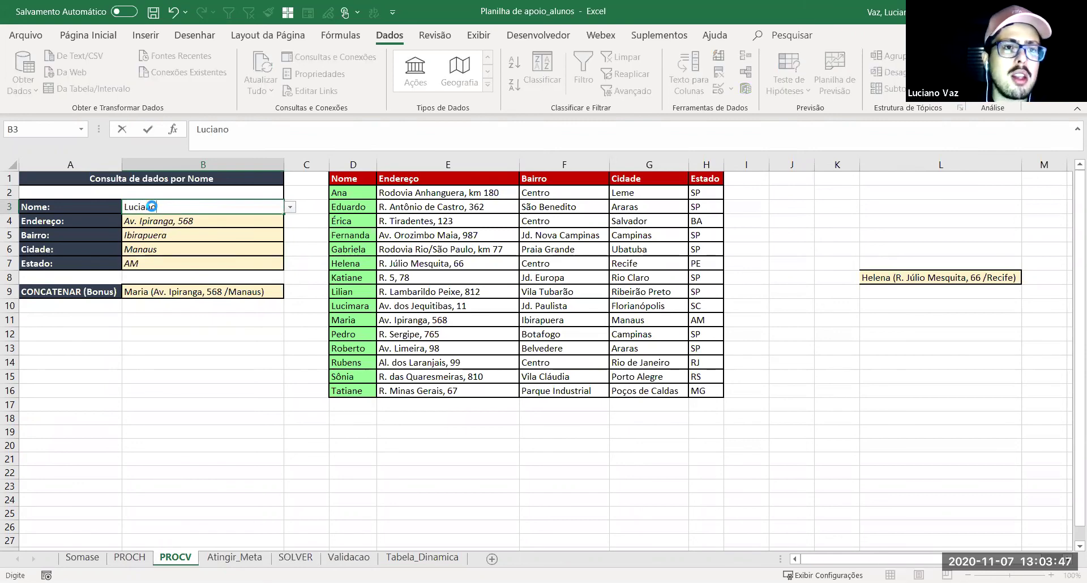
key(Return)
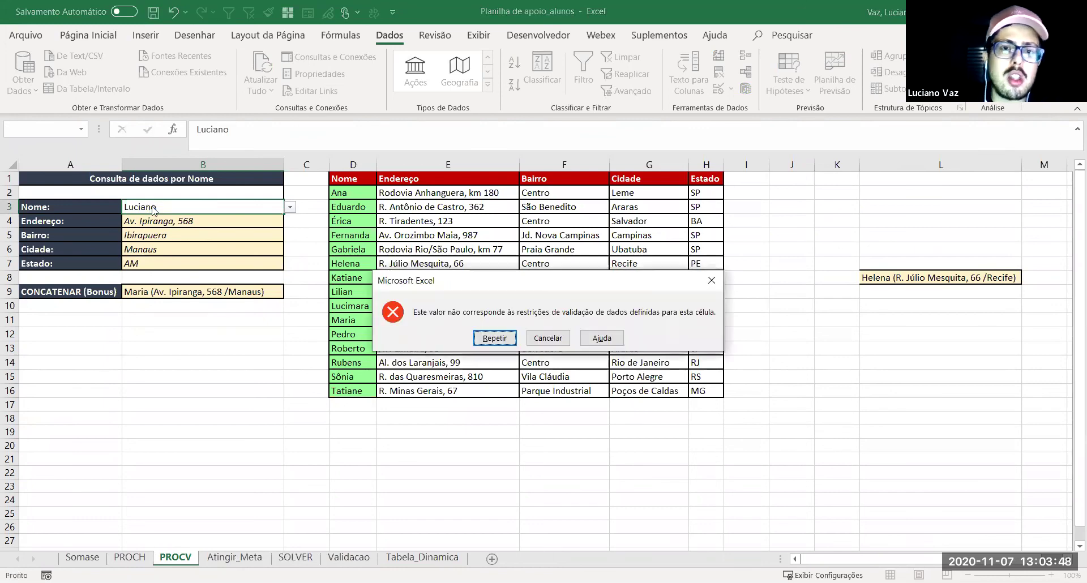
click(549, 335)
Step: On the Validacao sheet, apply Lista data validation to the Donos cells C2:C22 with source =$E$2:$E$4
click(344, 557)
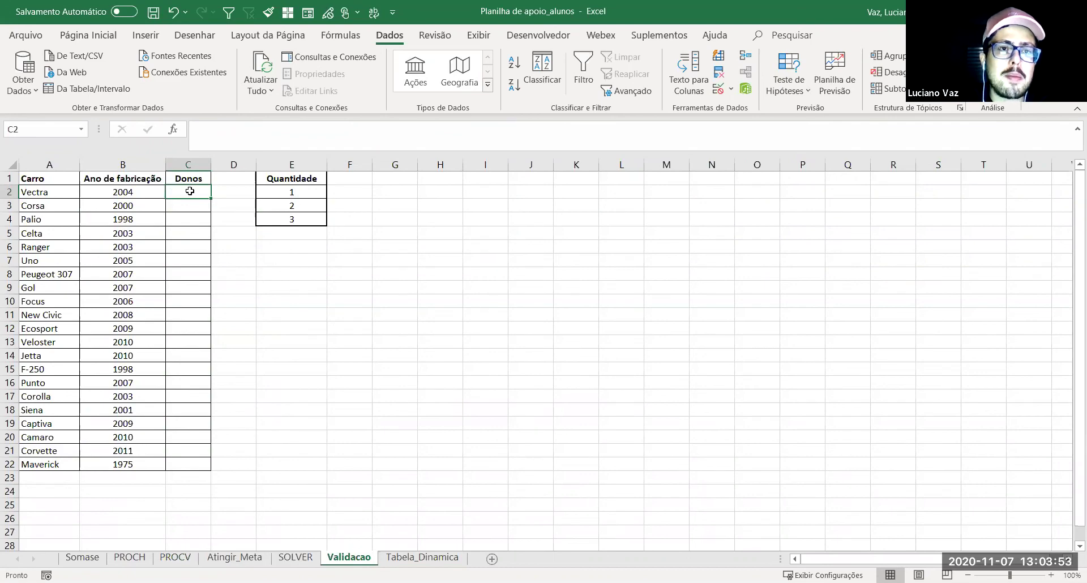
drag(190, 191, 178, 461)
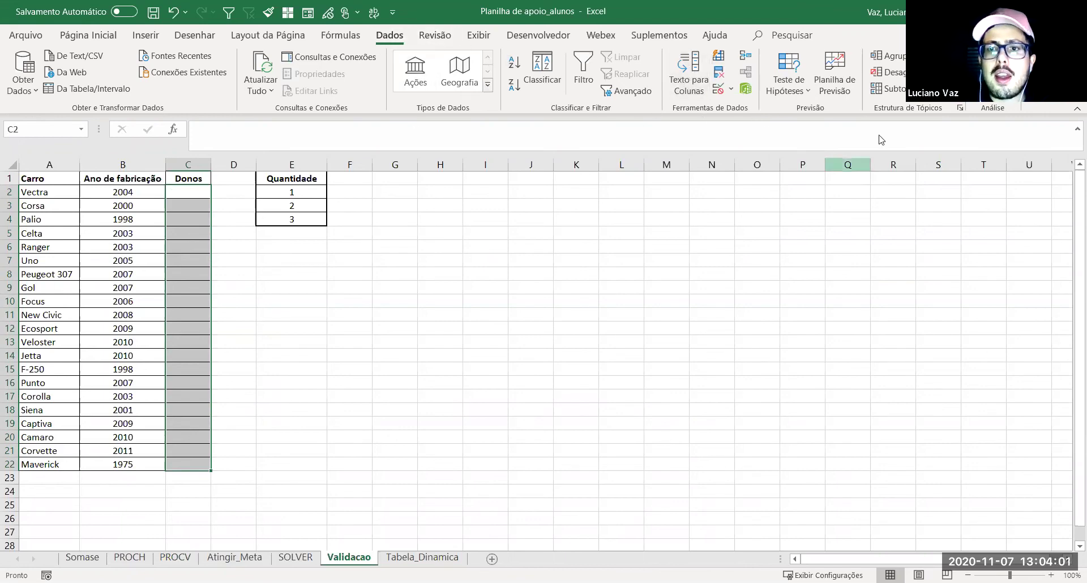
click(720, 94)
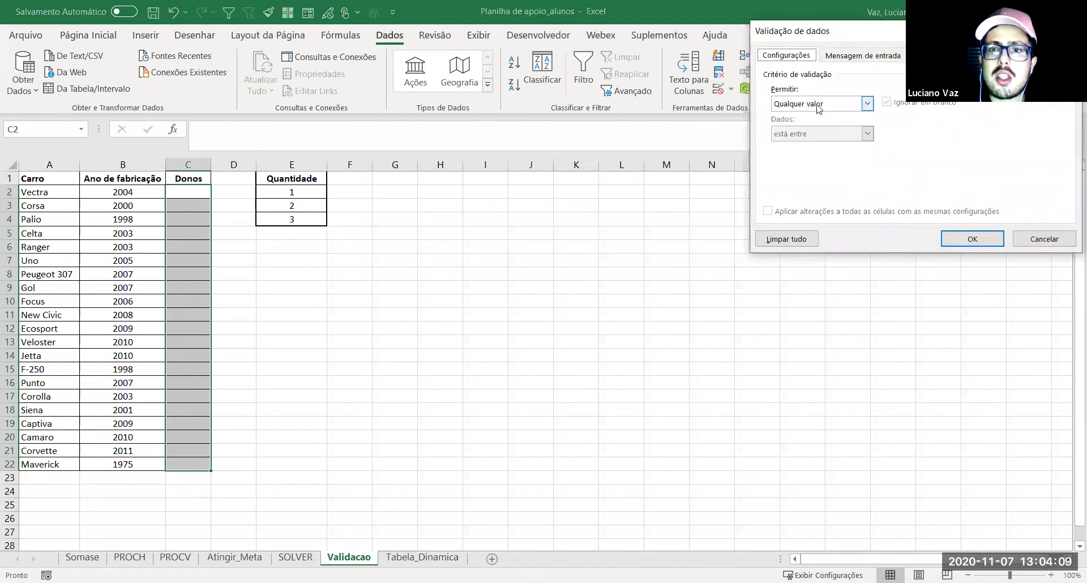
click(817, 106)
click(874, 34)
click(838, 103)
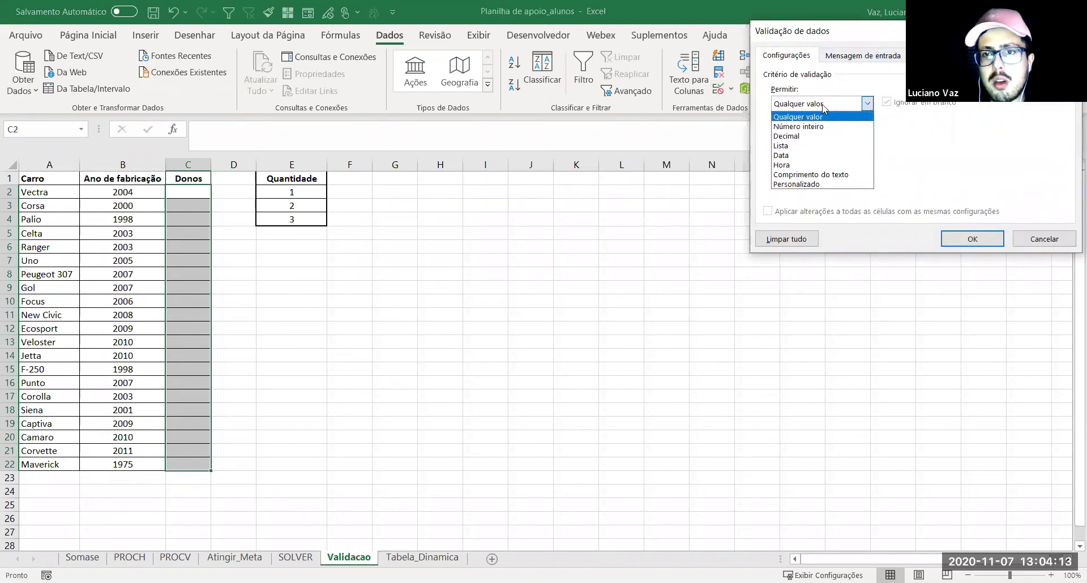
click(803, 146)
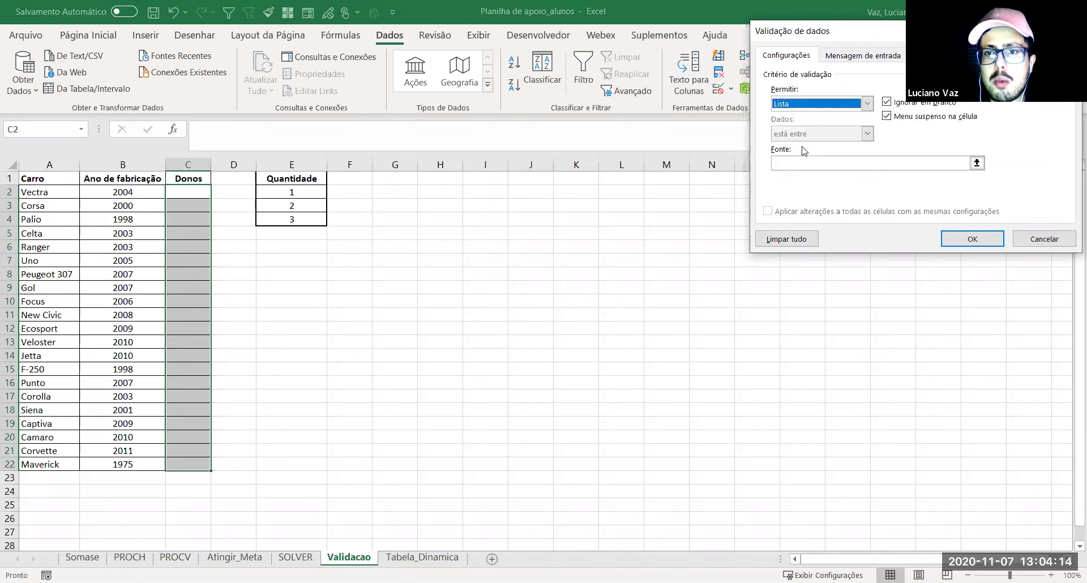
click(866, 164)
click(299, 194)
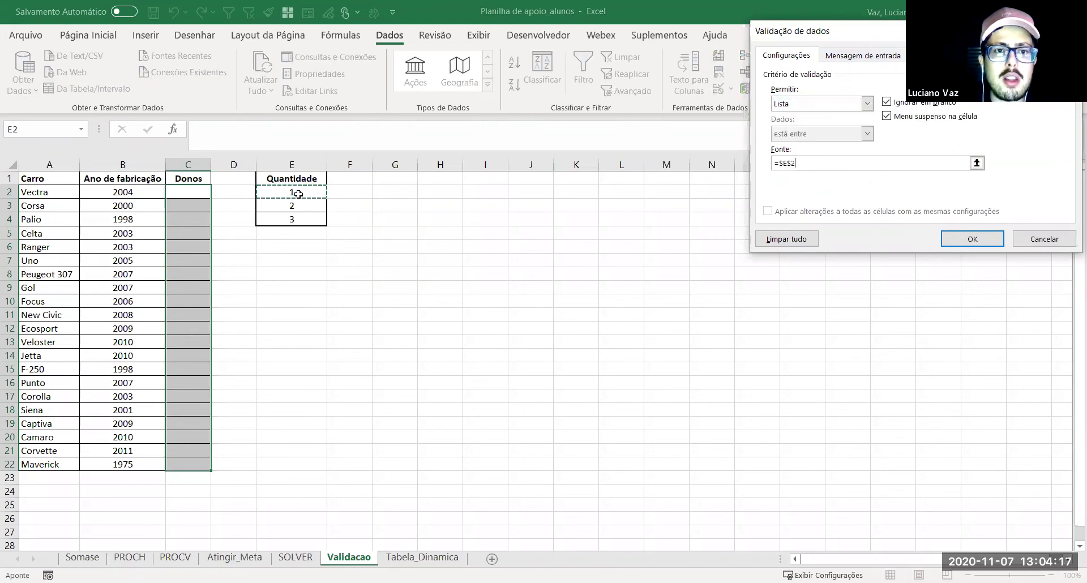
drag(298, 194, 295, 220)
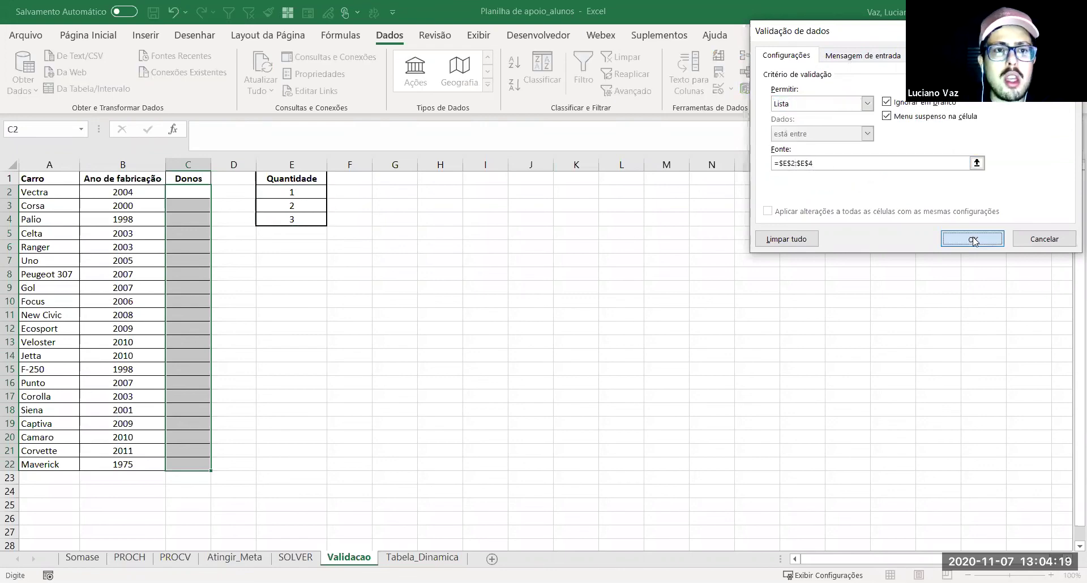
click(972, 239)
Step: Choose 3 from the drop-down list in the Vectra's Donos cell, C2
click(231, 225)
click(190, 192)
click(217, 192)
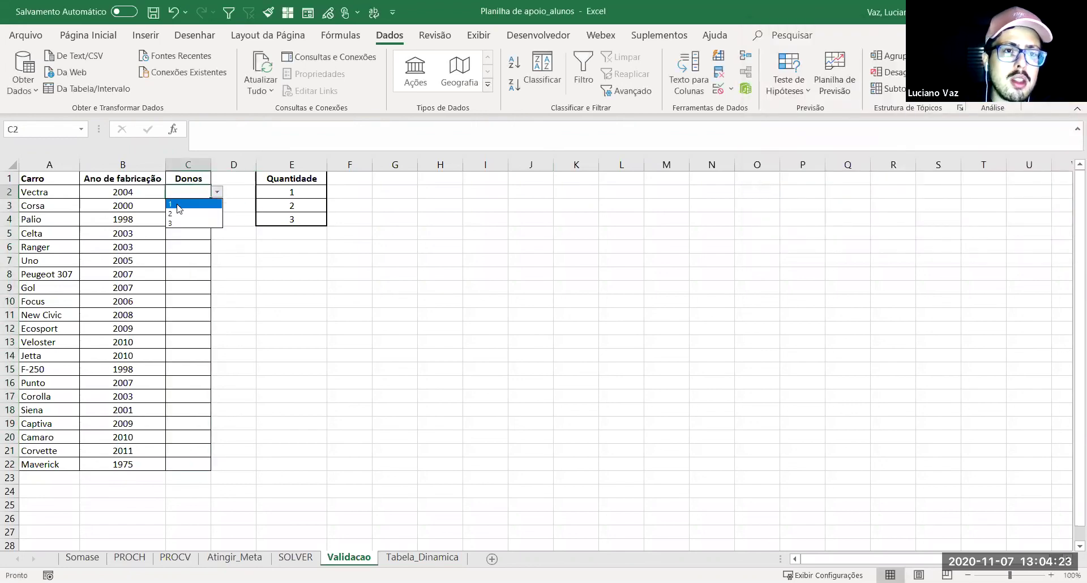
click(178, 223)
Step: Select the Ano de fabricação values in B2:B22
drag(111, 197, 119, 465)
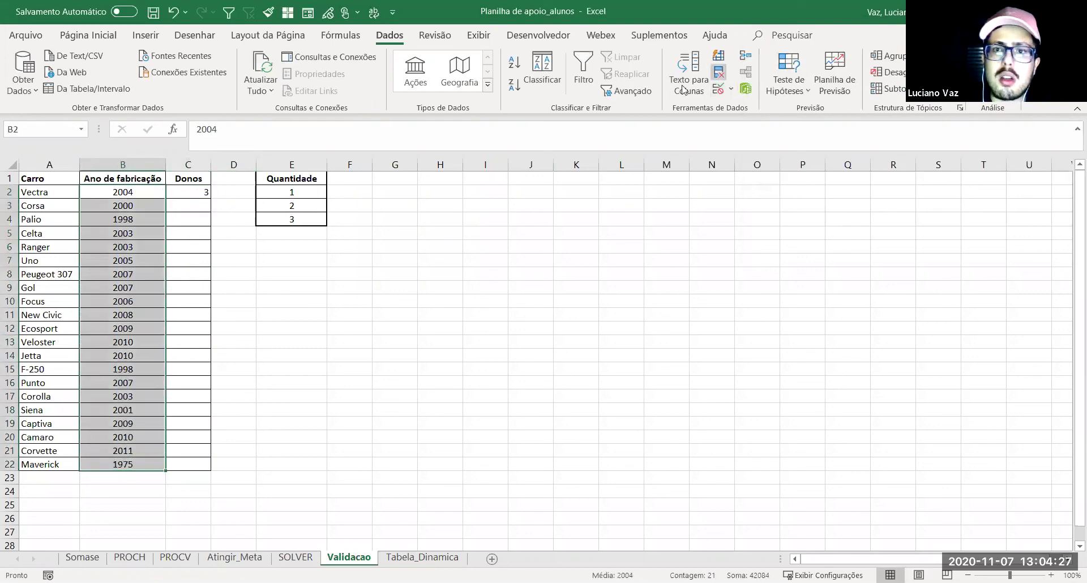